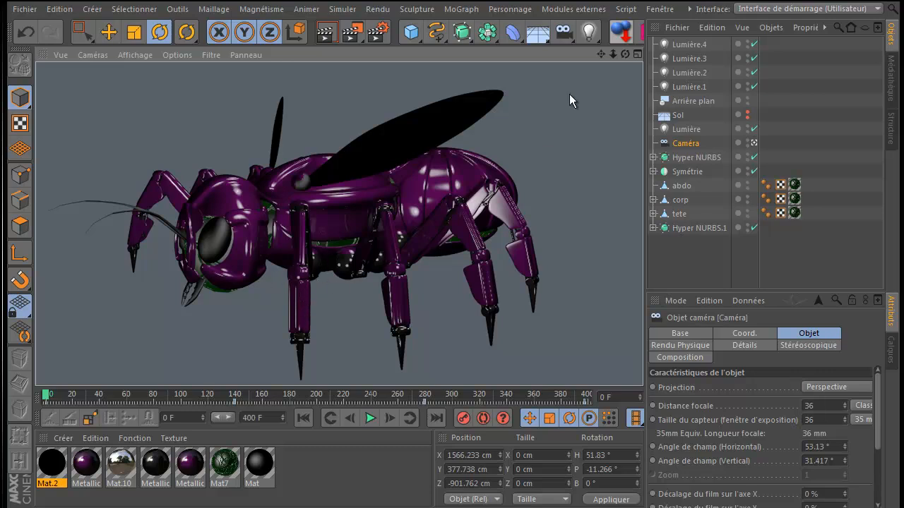
# Step: Switch to test tuto bras robot.c4d and move the Articulation.5.Cible target to about X 483, Y -127, Z 91 cm
pyautogui.click(657, 9)
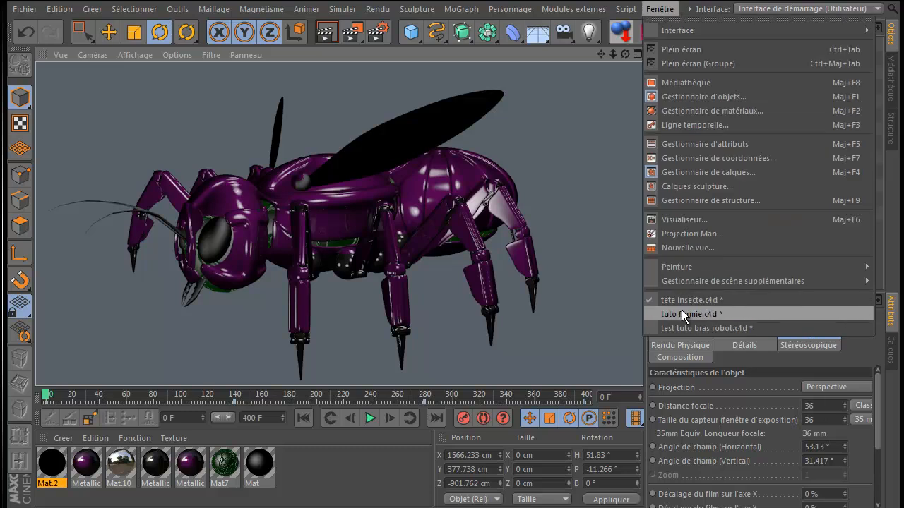
pyautogui.click(682, 328)
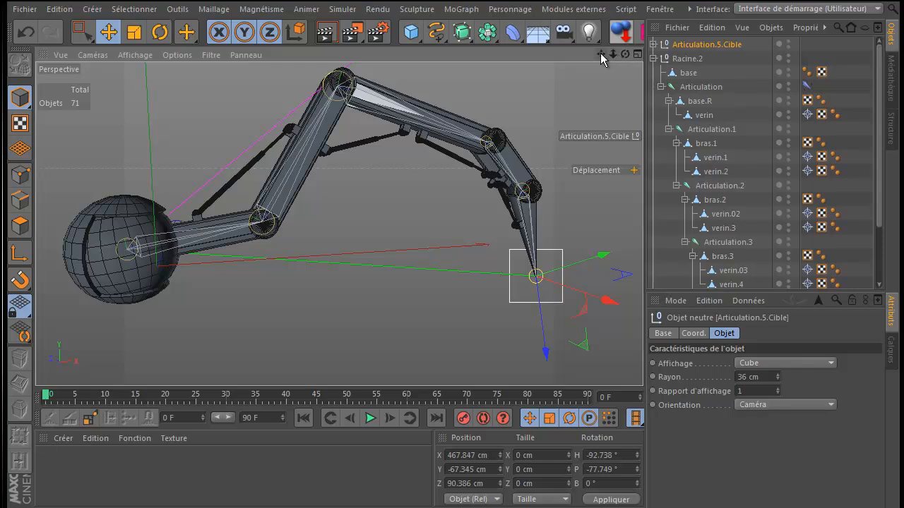
pyautogui.moveTo(600, 53); pyautogui.dragTo(595, 68)
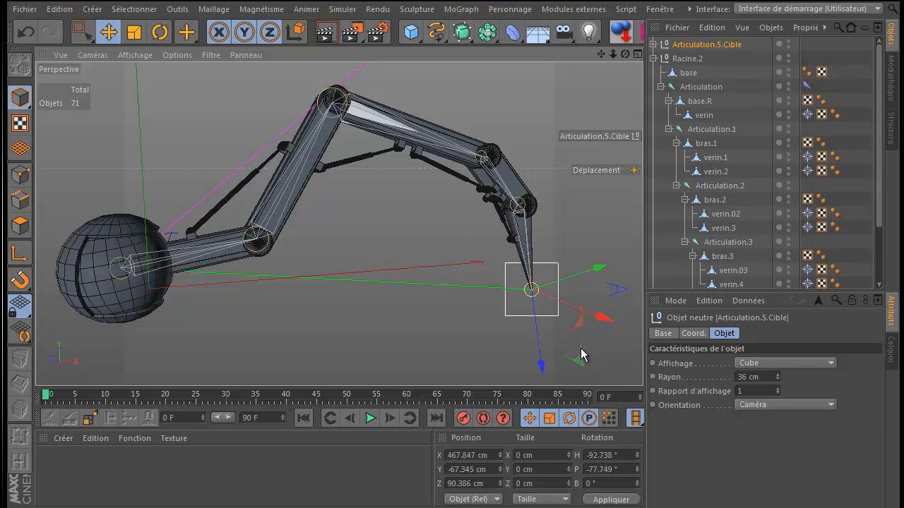
pyautogui.moveTo(580, 362)
pyautogui.mouseDown()
pyautogui.moveTo(555, 357)
pyautogui.moveTo(579, 359)
pyautogui.mouseUp()
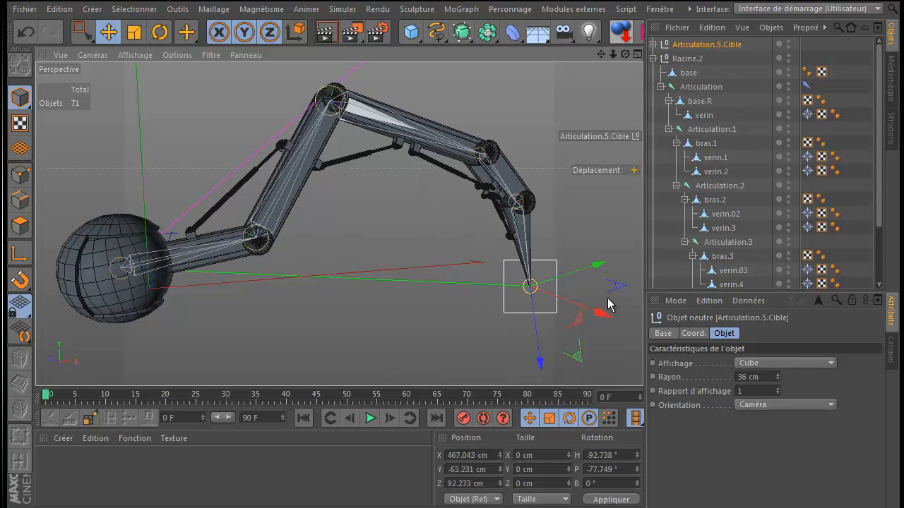
pyautogui.moveTo(578, 324); pyautogui.dragTo(584, 366)
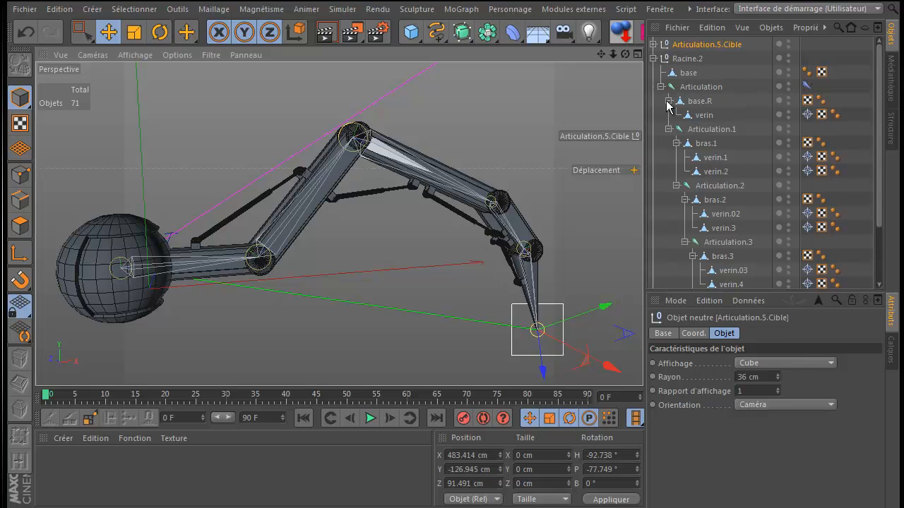
# Step: Try rotating the bras.1 arm segment about its joint twice, undoing the rotation each time
pyautogui.click(705, 145)
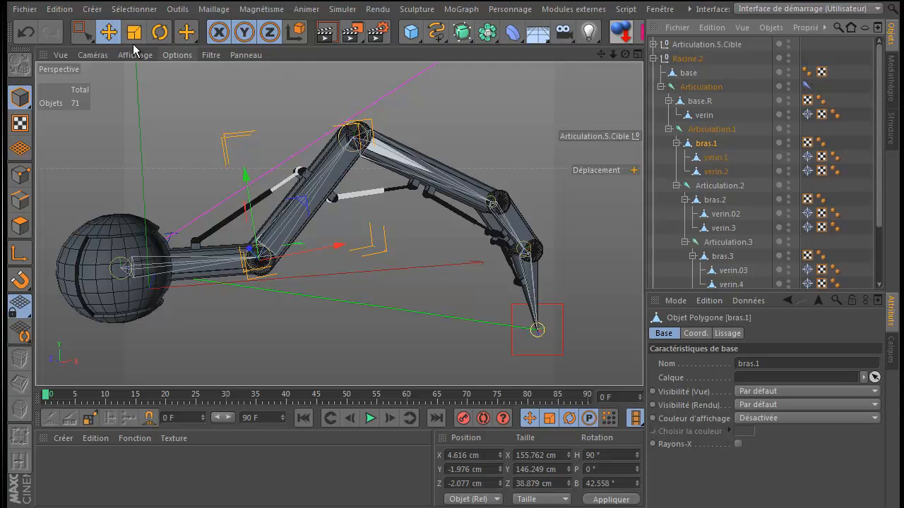
pyautogui.click(159, 32)
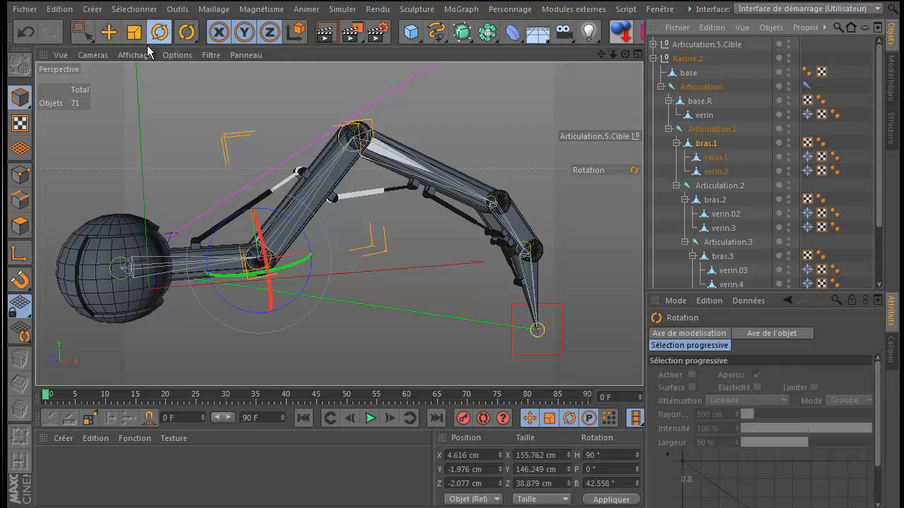
pyautogui.moveTo(303, 238)
pyautogui.mouseDown()
pyautogui.moveTo(271, 224)
pyautogui.moveTo(295, 230)
pyautogui.moveTo(277, 236)
pyautogui.moveTo(292, 231)
pyautogui.mouseUp()
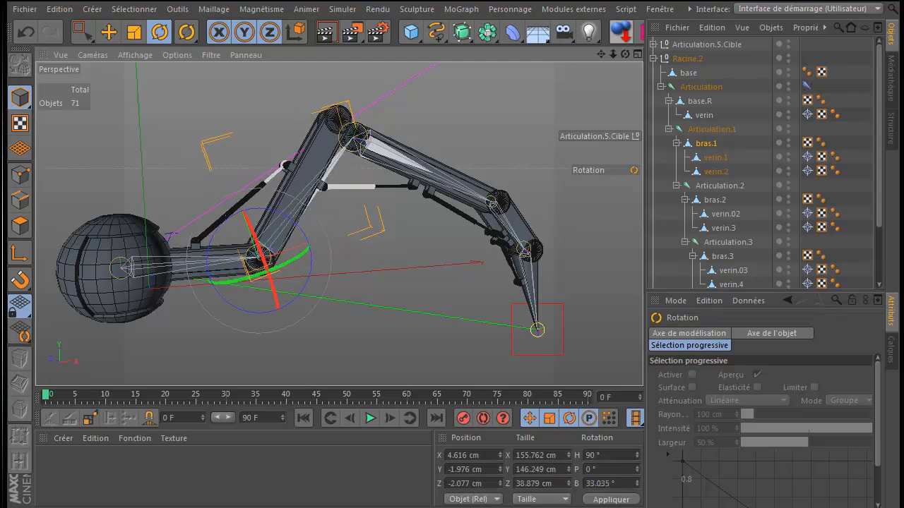
pyautogui.click(31, 28)
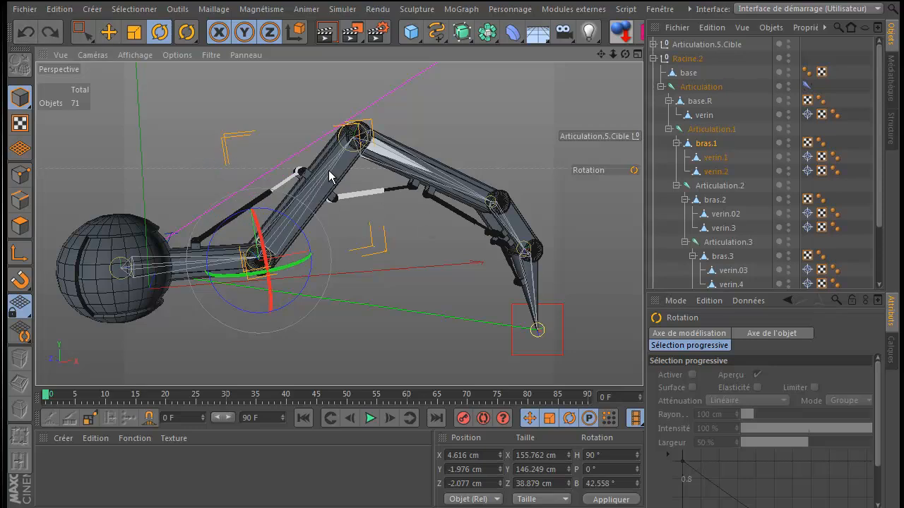
pyautogui.moveTo(275, 216); pyautogui.dragTo(279, 214)
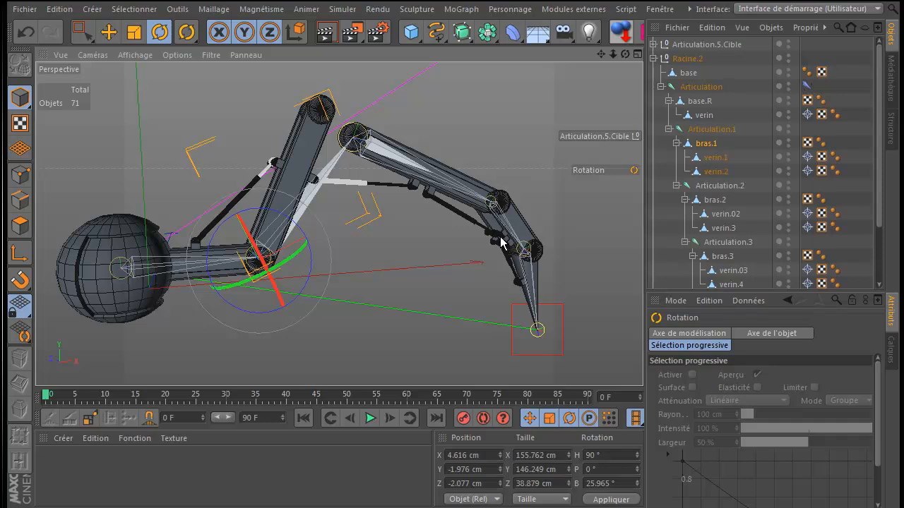
pyautogui.click(28, 32)
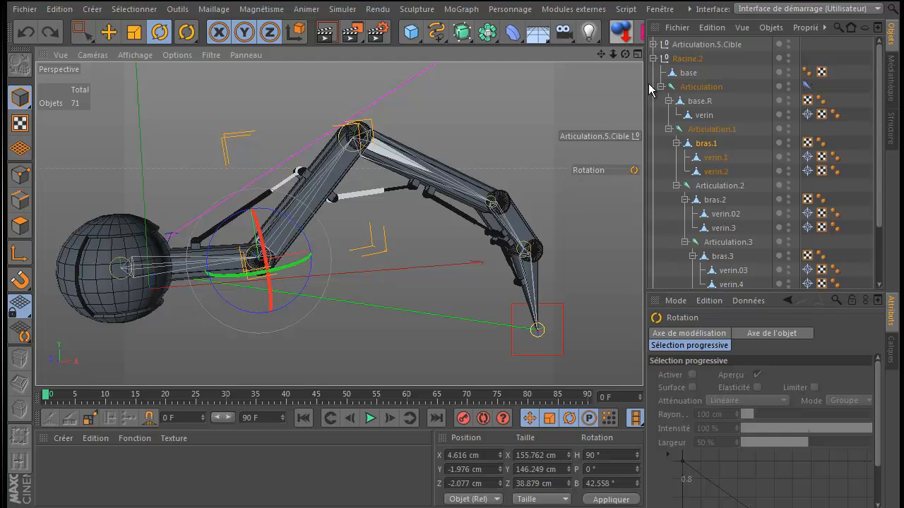
# Step: Collapse the Racine.2 hierarchy and switch to the tuto formie.c4d document
pyautogui.click(653, 59)
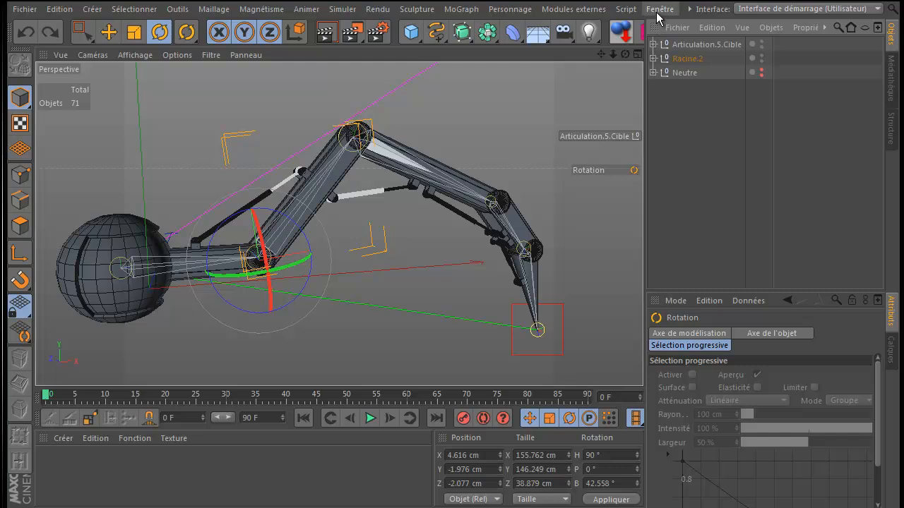
pyautogui.click(659, 9)
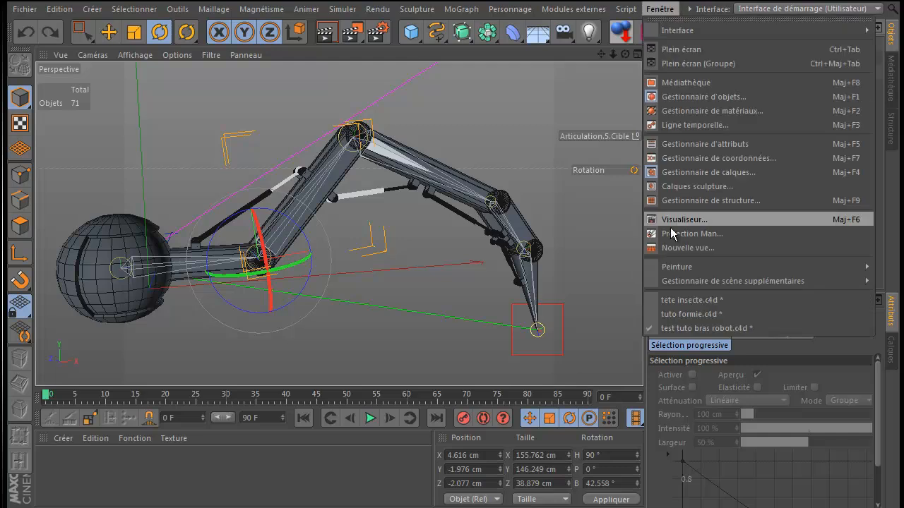
pyautogui.click(683, 315)
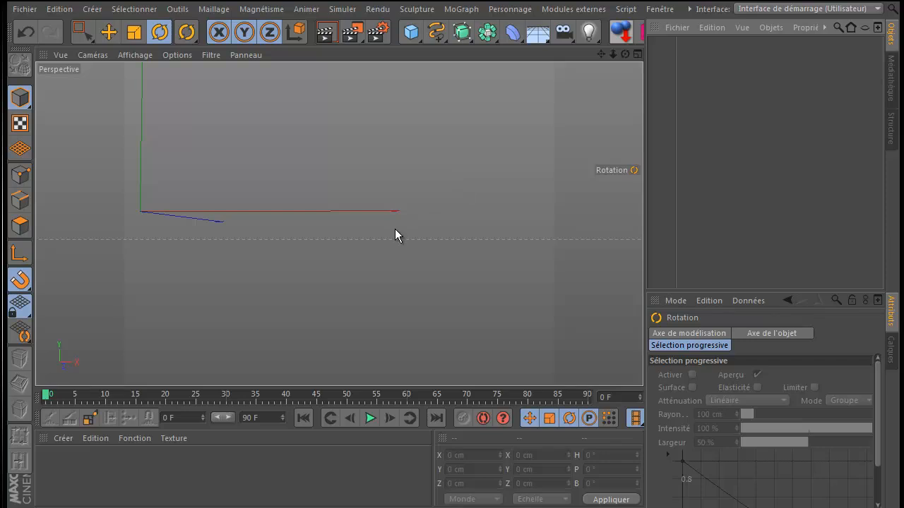
# Step: Add a sphere primitive at the origin of the empty scene
pyautogui.click(411, 32)
pyautogui.click(782, 86)
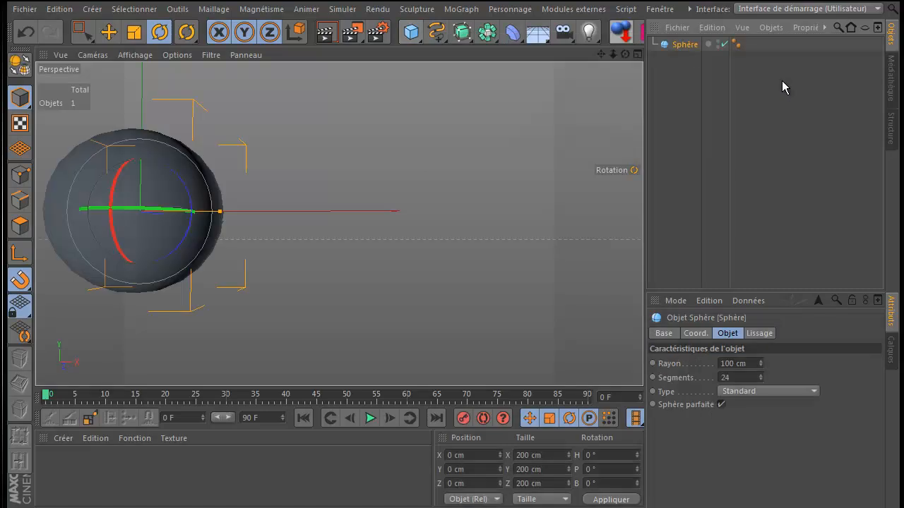
pyautogui.scroll(-2, 403, 161)
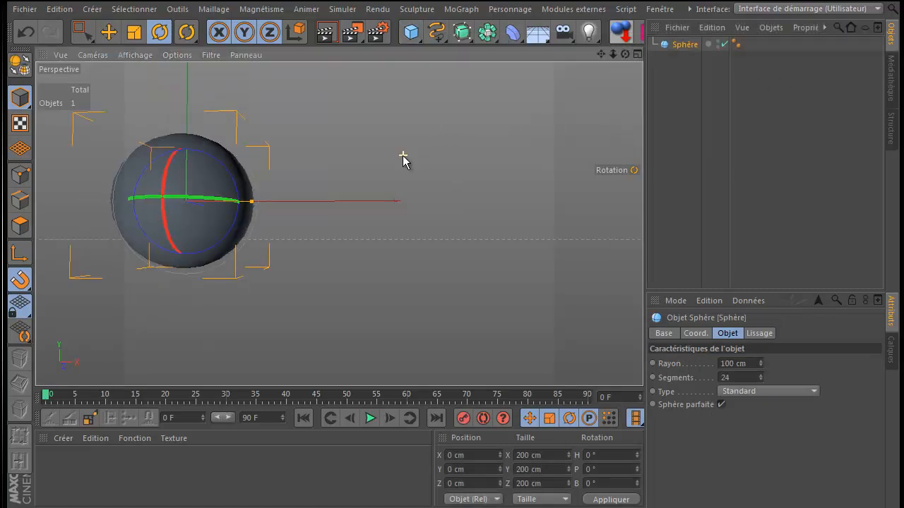
pyautogui.moveTo(600, 55); pyautogui.dragTo(453, 302)
pyautogui.scroll(2, 322, 233)
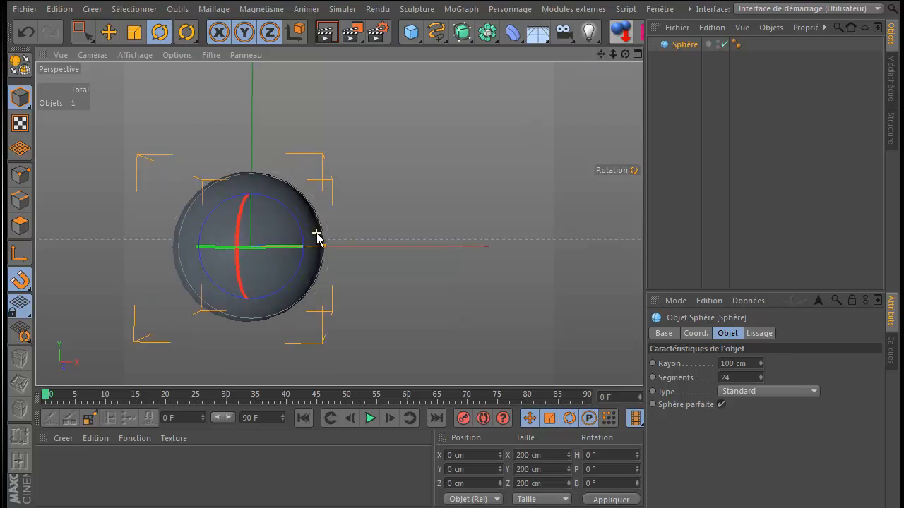
pyautogui.scroll(-1, 319, 240)
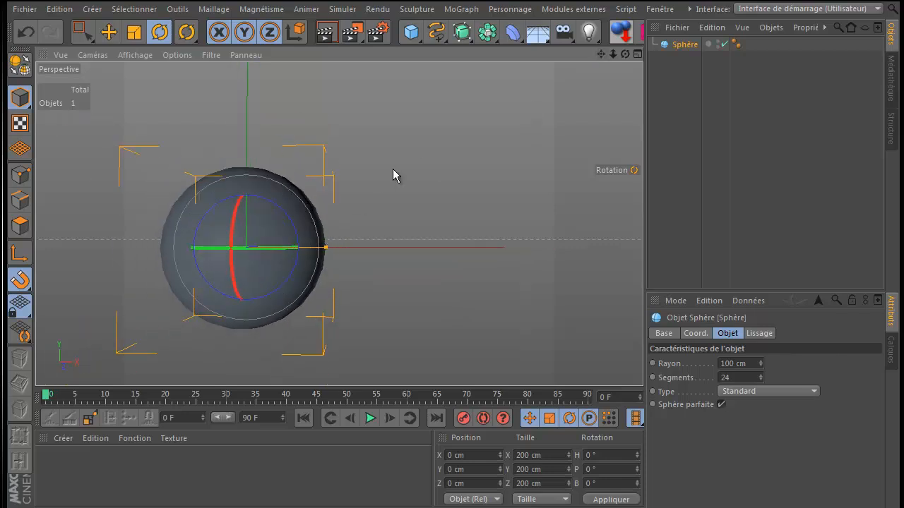
# Step: Set the sphere's radius to 50 cm and render the perspective view
pyautogui.click(108, 31)
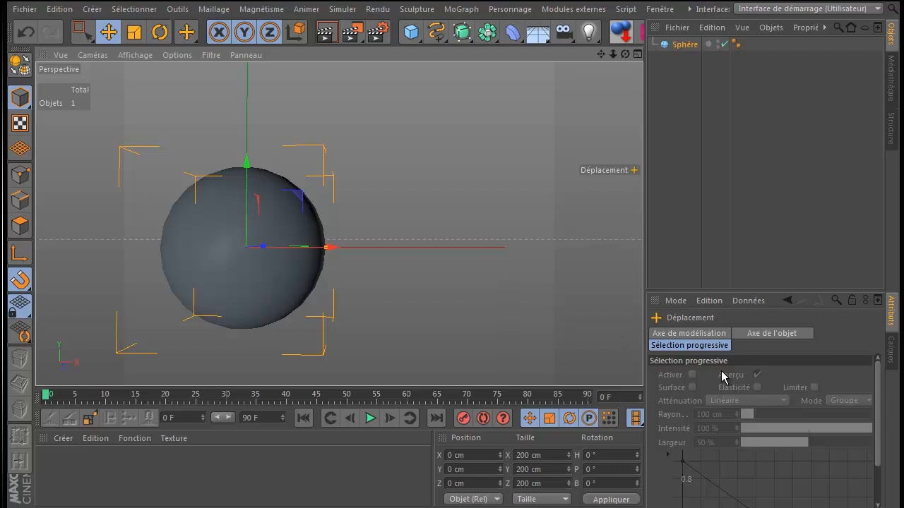
pyautogui.click(683, 44)
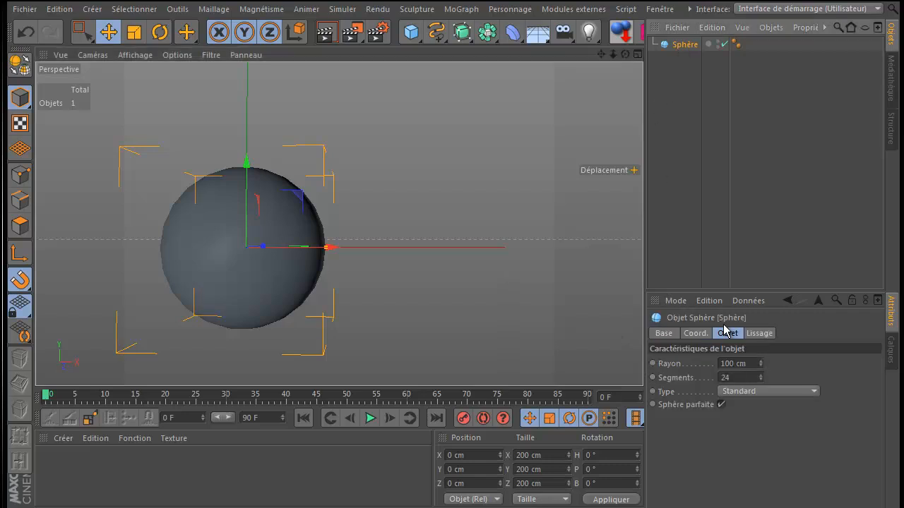
pyautogui.click(748, 364)
pyautogui.write('50')
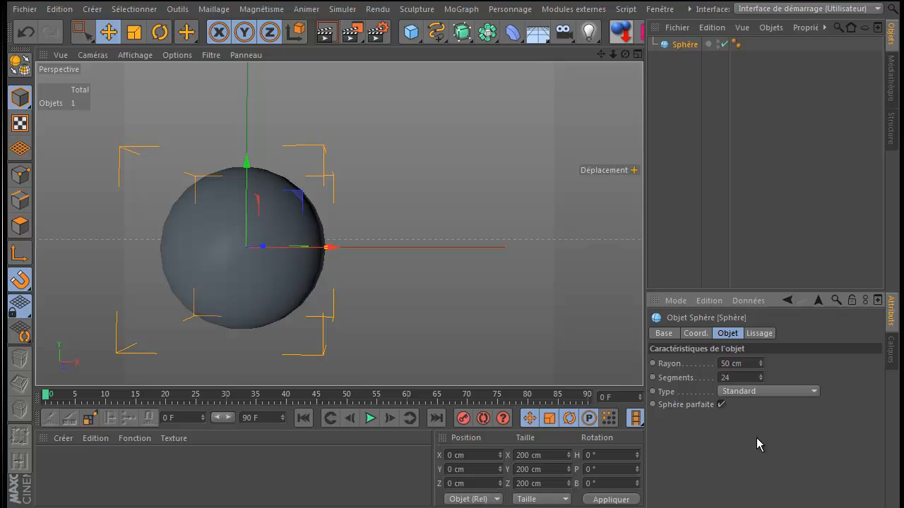
pyautogui.click(328, 34)
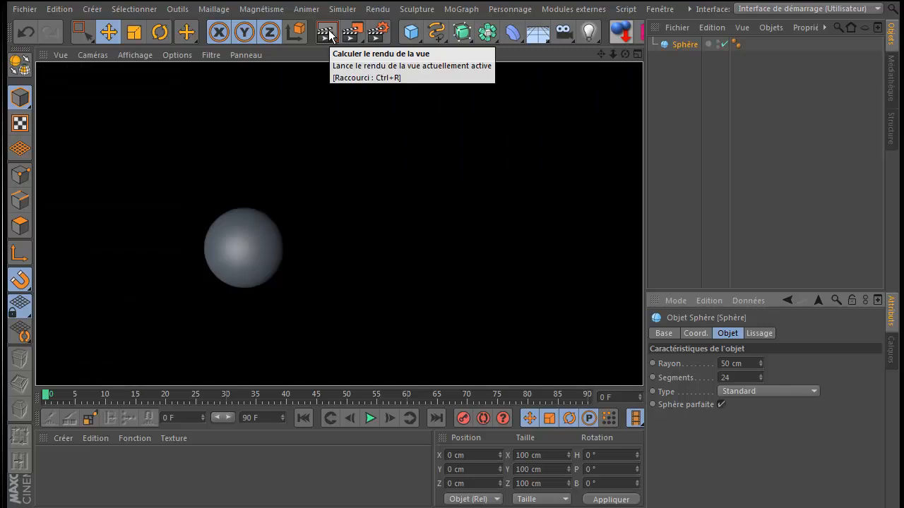
# Step: Convert the sphere to an editable polygon object and duplicate it in the object hierarchy
pyautogui.click(682, 44)
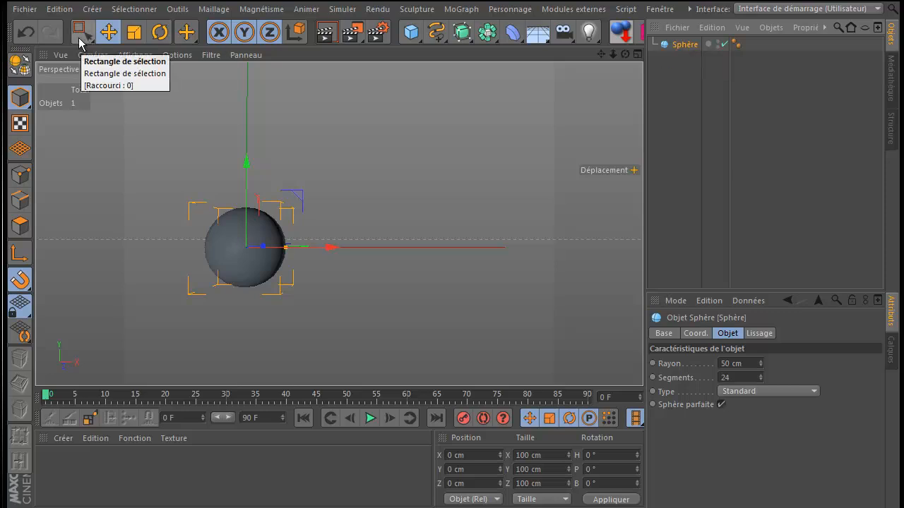
pyautogui.click(28, 65)
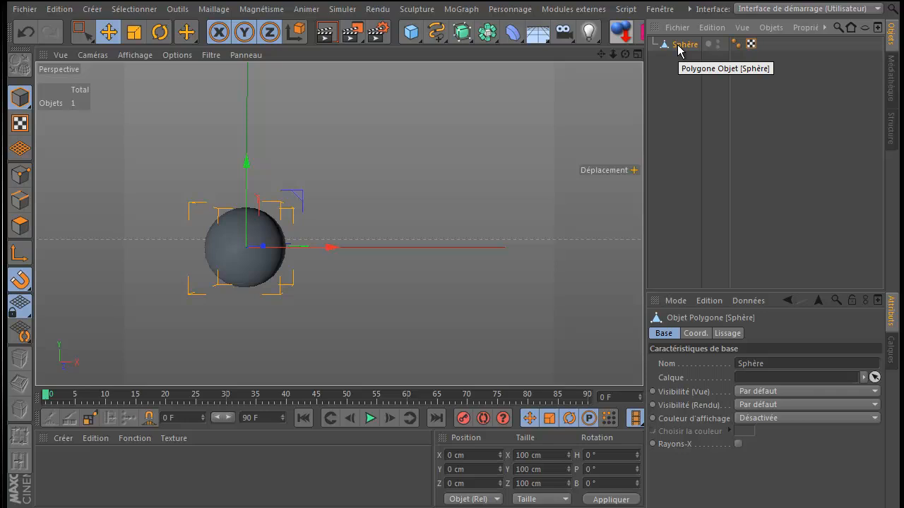
pyautogui.keyDown('ctrl'); pyautogui.moveTo(679, 47); pyautogui.dragTo(682, 59); pyautogui.keyUp('ctrl')
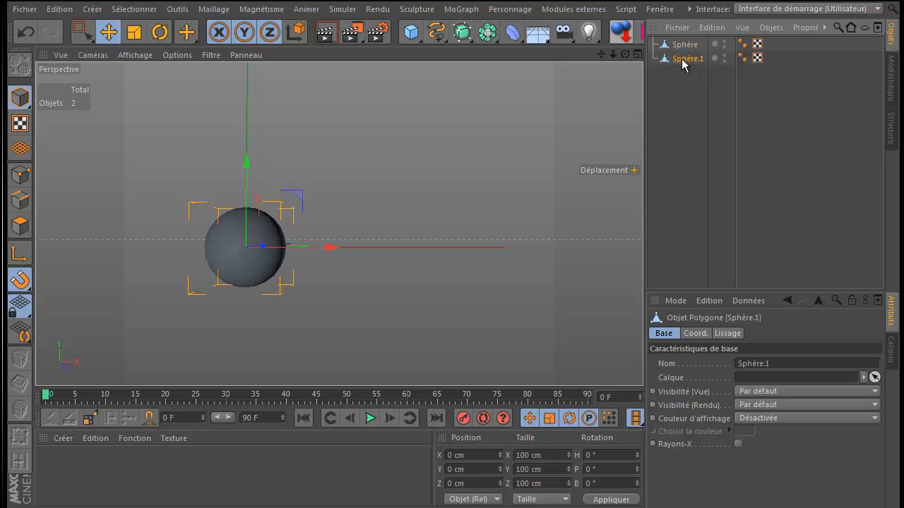
# Step: In the front view, delete the duplicate sphere's points in the middle five rows, from one column before centre to the +X edge
pyautogui.middleClick(430, 208)
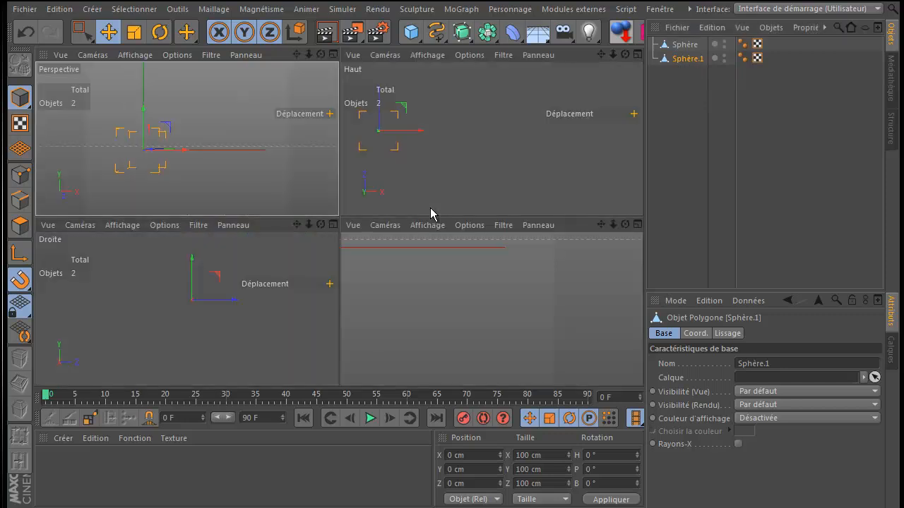
pyautogui.middleClick(414, 273)
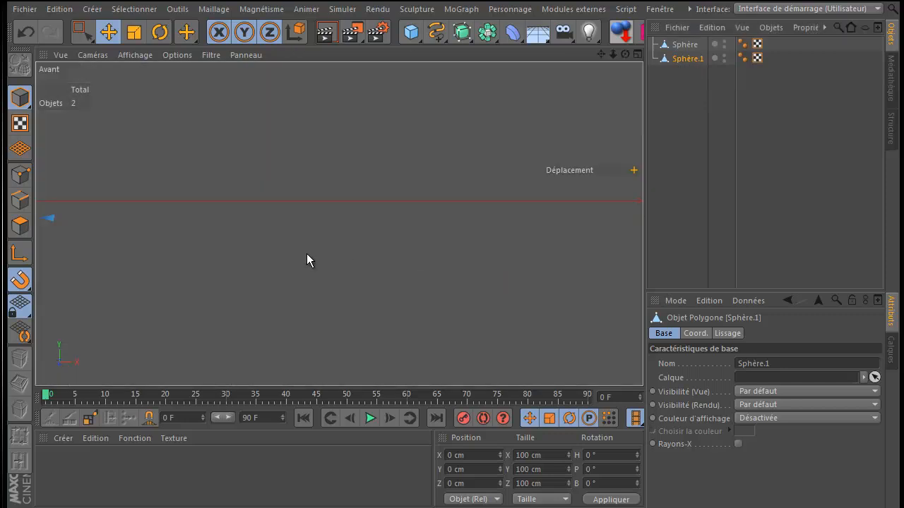
pyautogui.click(48, 219)
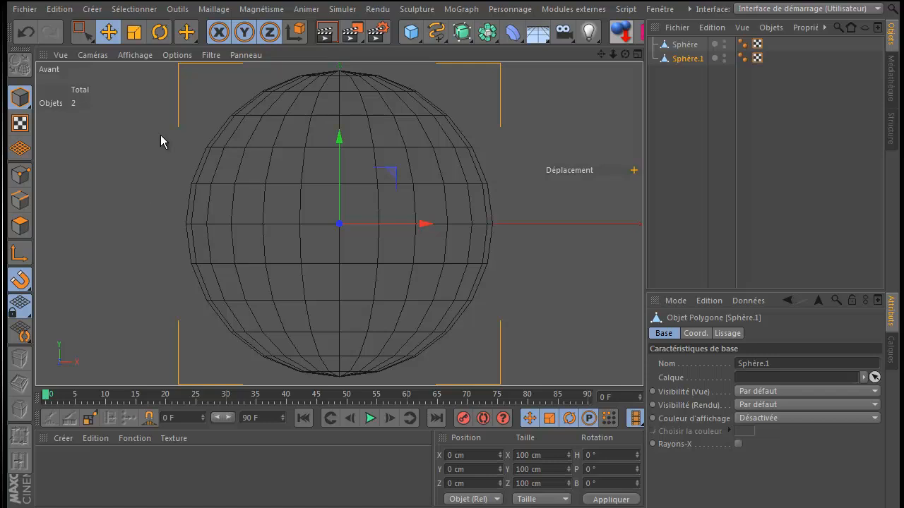
pyautogui.click(83, 30)
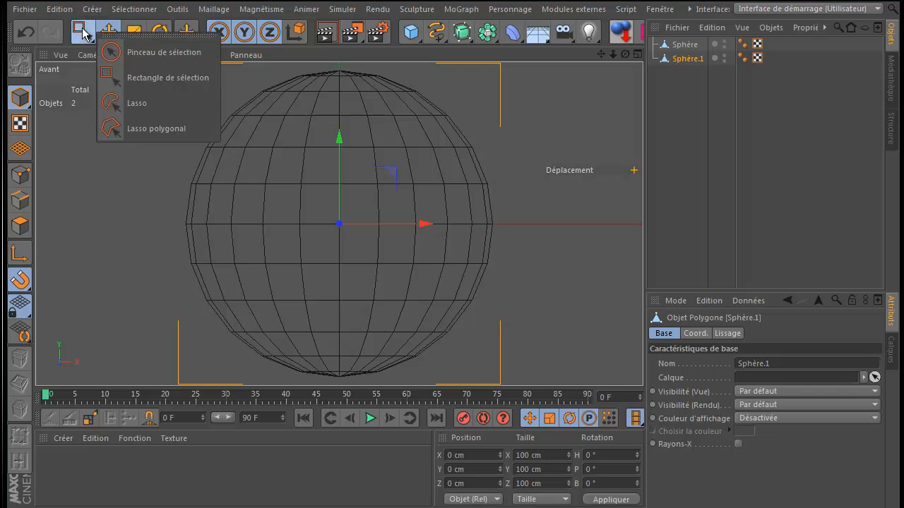
pyautogui.click(165, 78)
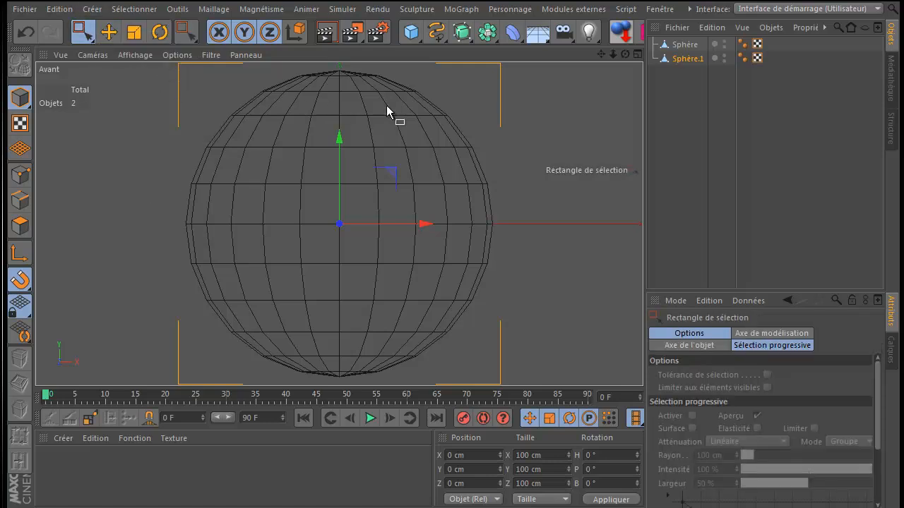
pyautogui.click(20, 174)
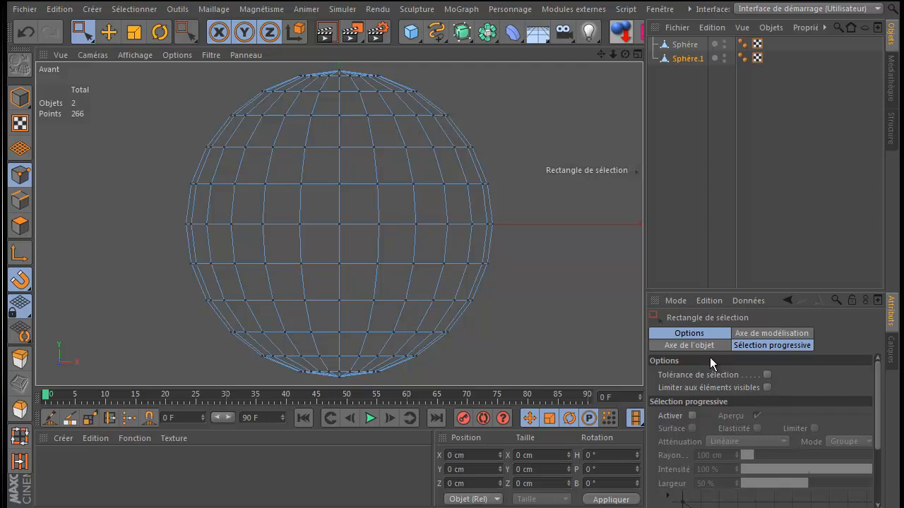
pyautogui.moveTo(534, 137); pyautogui.dragTo(288, 316)
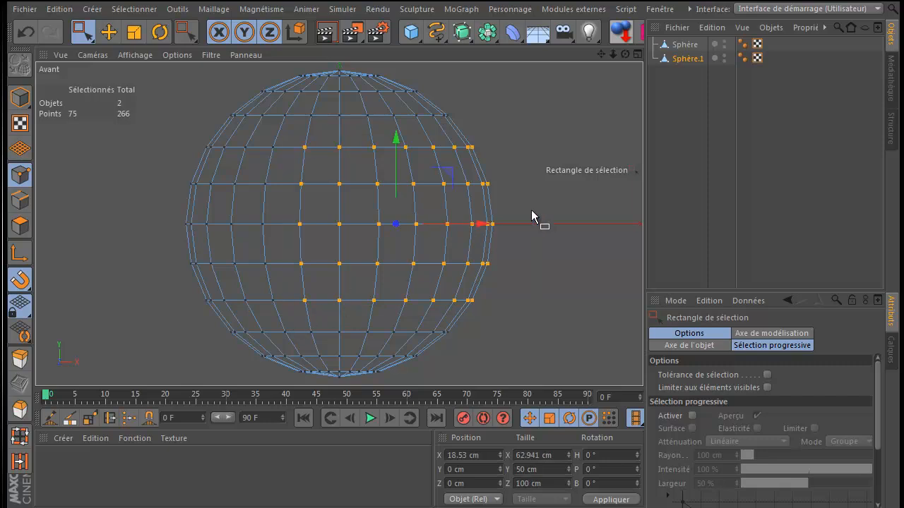
pyautogui.press('Delete')
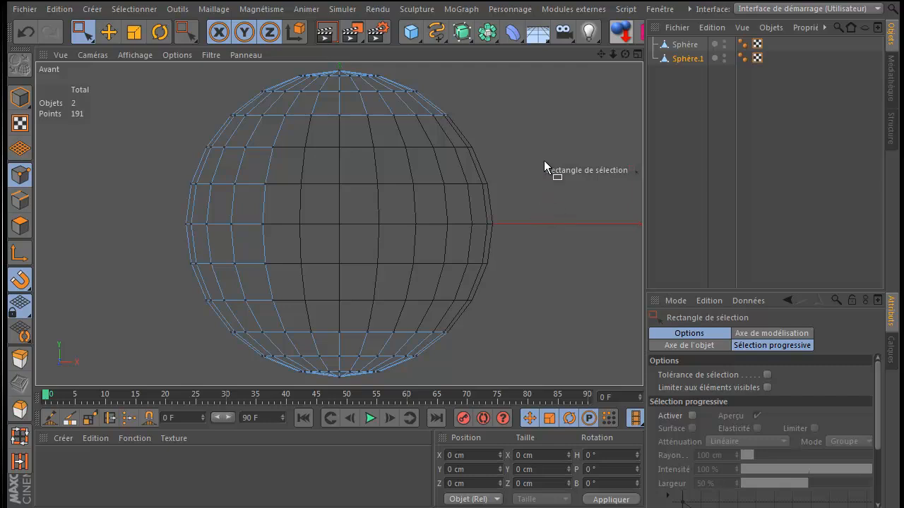
# Step: Extrude all polygons of the cut duplicate sphere outward by 2.8 cm and return to object mode
pyautogui.click(110, 33)
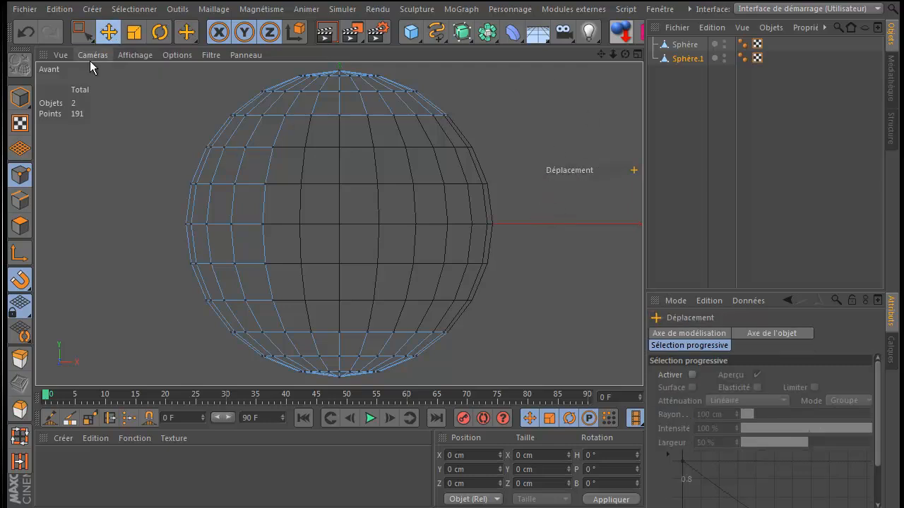
pyautogui.click(21, 226)
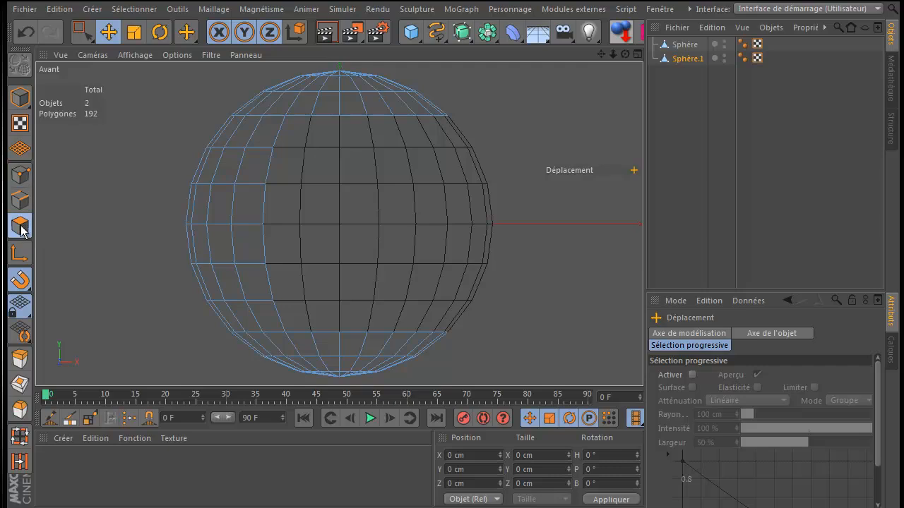
pyautogui.click(19, 281)
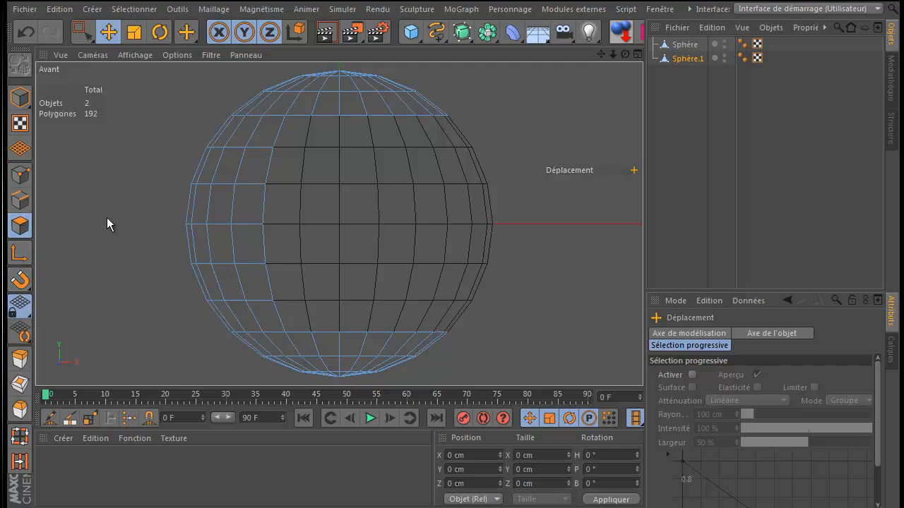
pyautogui.click(225, 165)
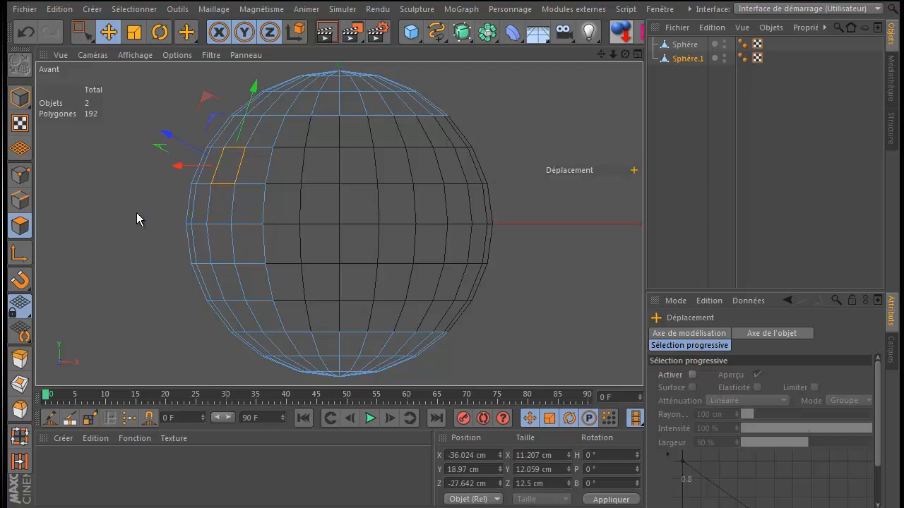
pyautogui.hotkey('ctrl', 'a')
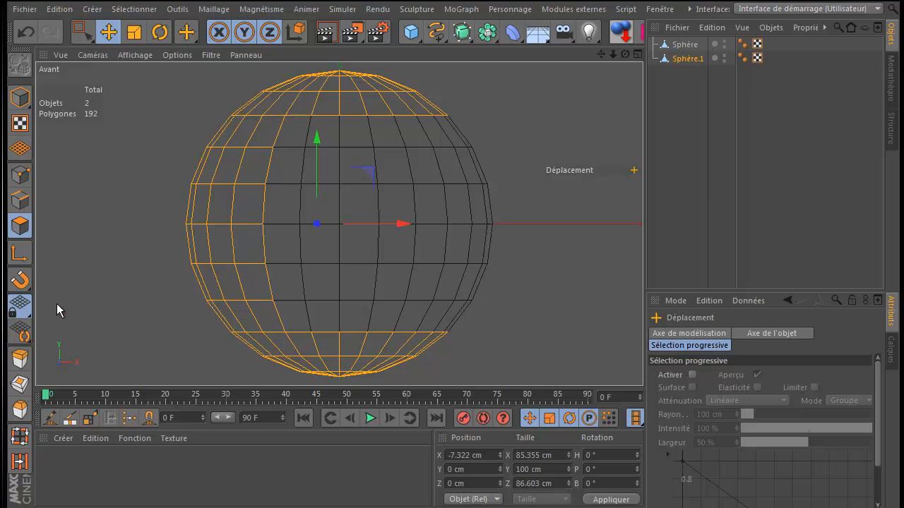
pyautogui.click(20, 358)
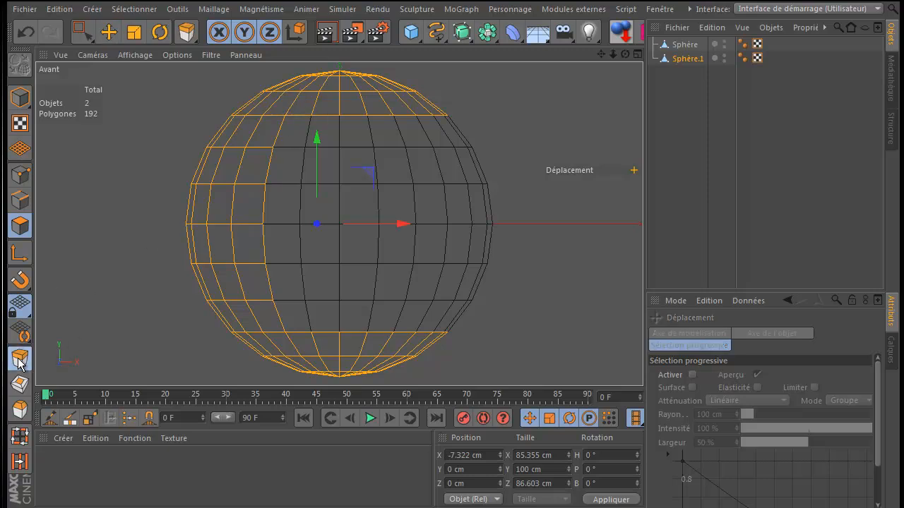
pyautogui.moveTo(555, 162); pyautogui.dragTo(452, 303)
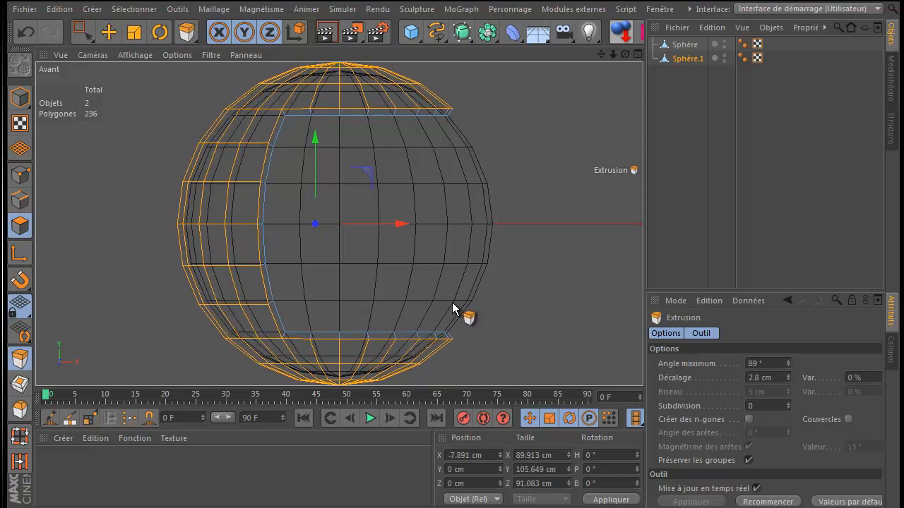
pyautogui.click(108, 31)
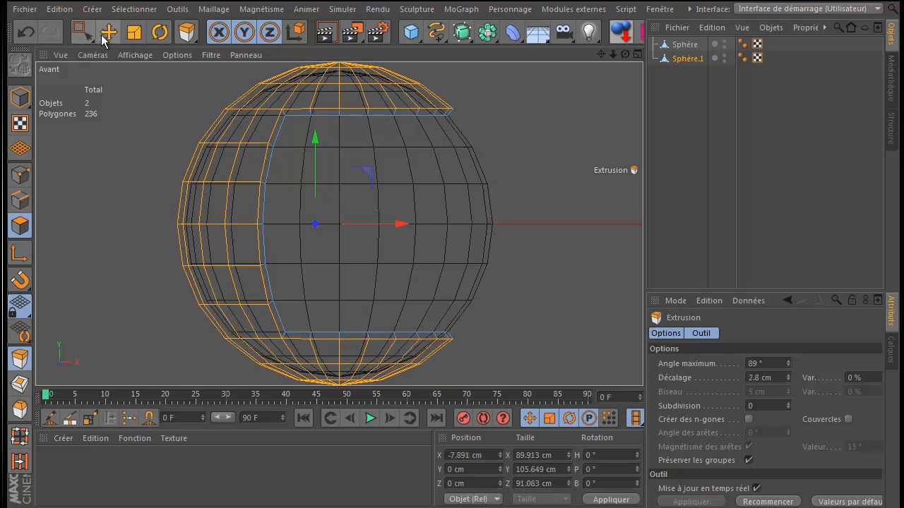
pyautogui.click(20, 97)
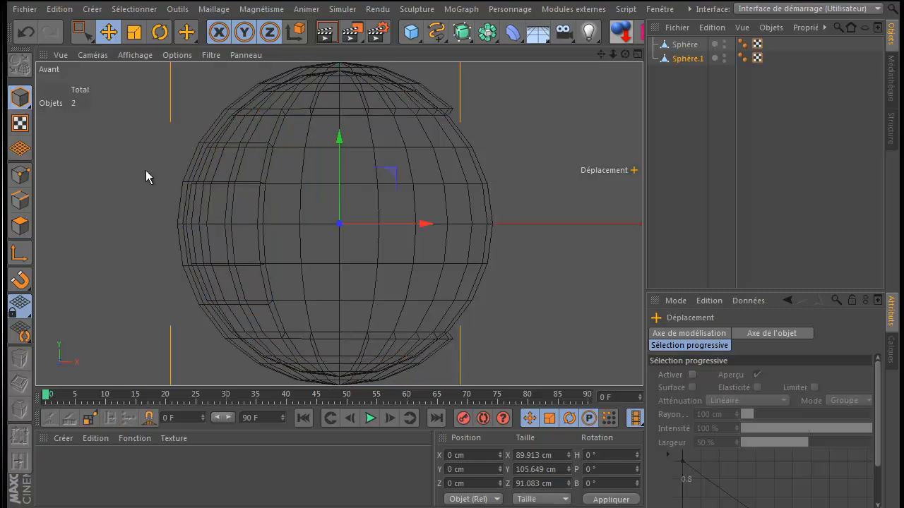
# Step: Show both spheres in the perspective view with shaded surfaces and visible polygon lines
pyautogui.middleClick(147, 168)
pyautogui.middleClick(147, 168)
pyautogui.scroll(4, 258, 240)
pyautogui.scroll(-1, 399, 171)
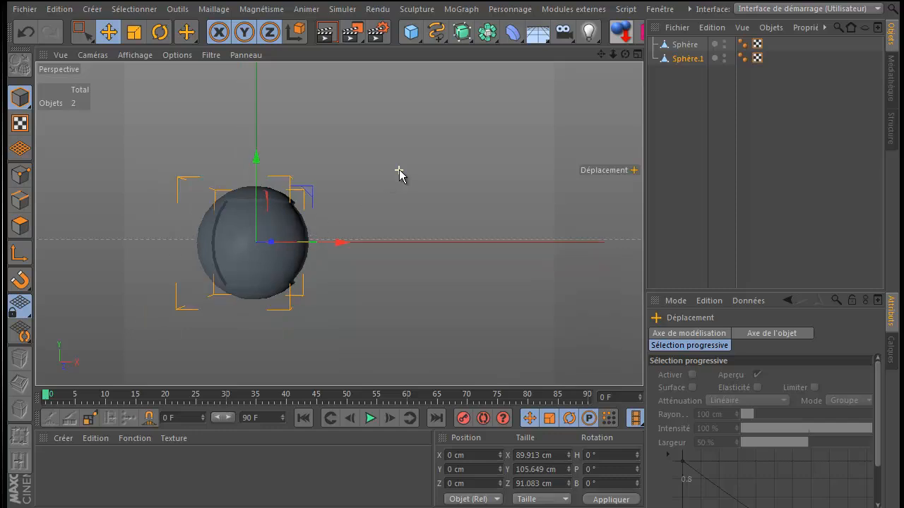
pyautogui.scroll(-1, 399, 171)
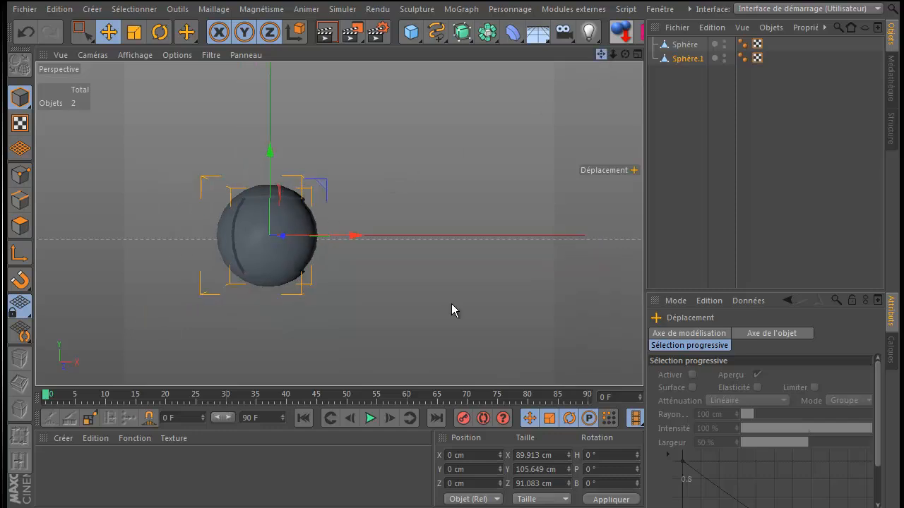
pyautogui.moveTo(601, 55); pyautogui.dragTo(451, 303)
pyautogui.click(683, 44)
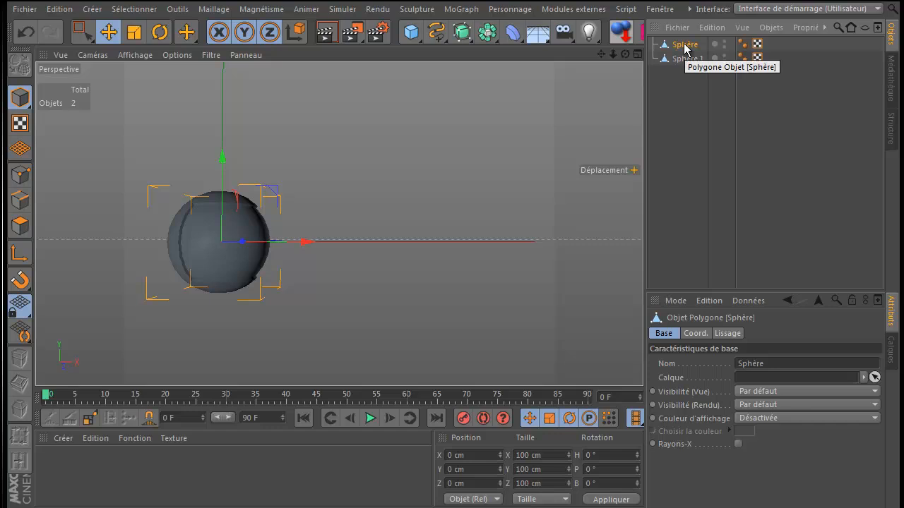
pyautogui.click(681, 59)
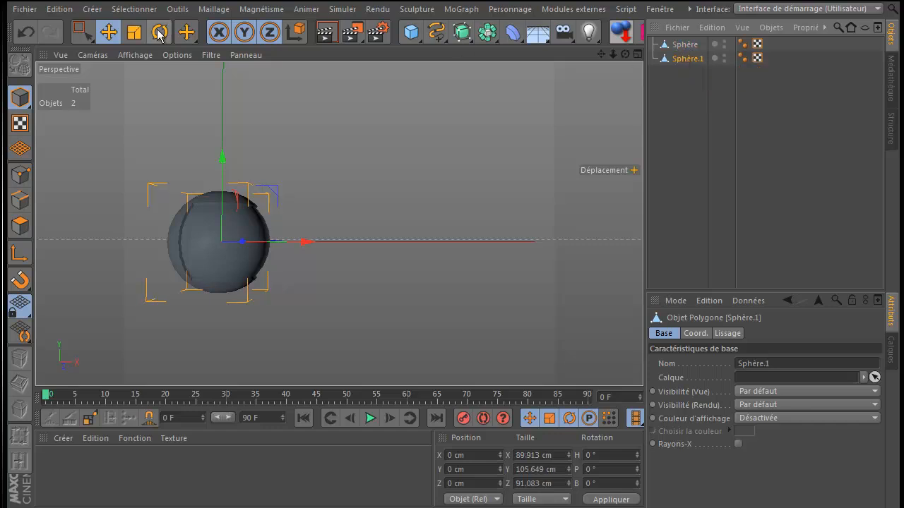
pyautogui.click(149, 55)
pyautogui.click(150, 90)
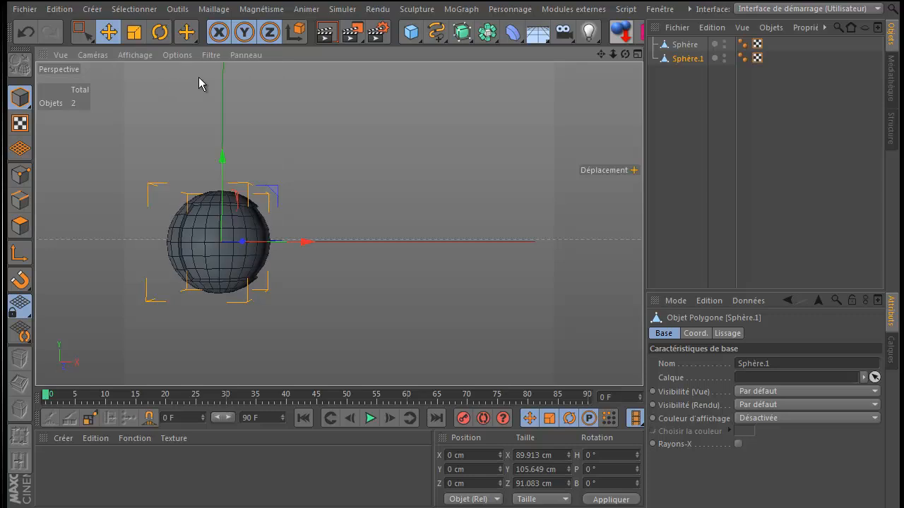
# Step: Rename the intact original sphere as "base"
pyautogui.click(690, 46)
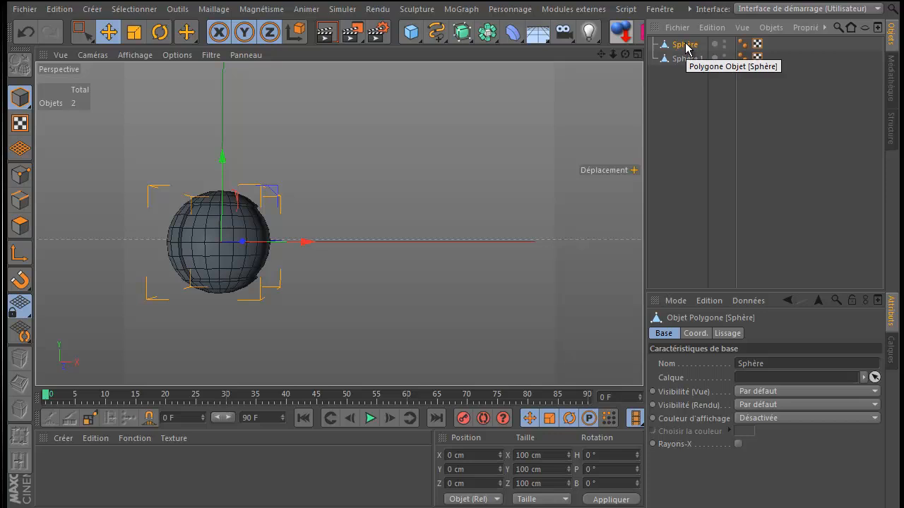
pyautogui.doubleClick(686, 45)
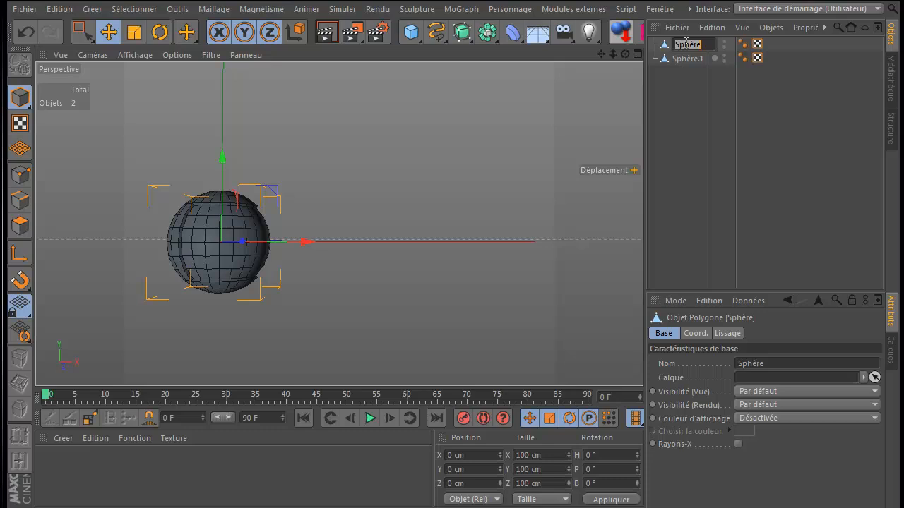
pyautogui.write('base')
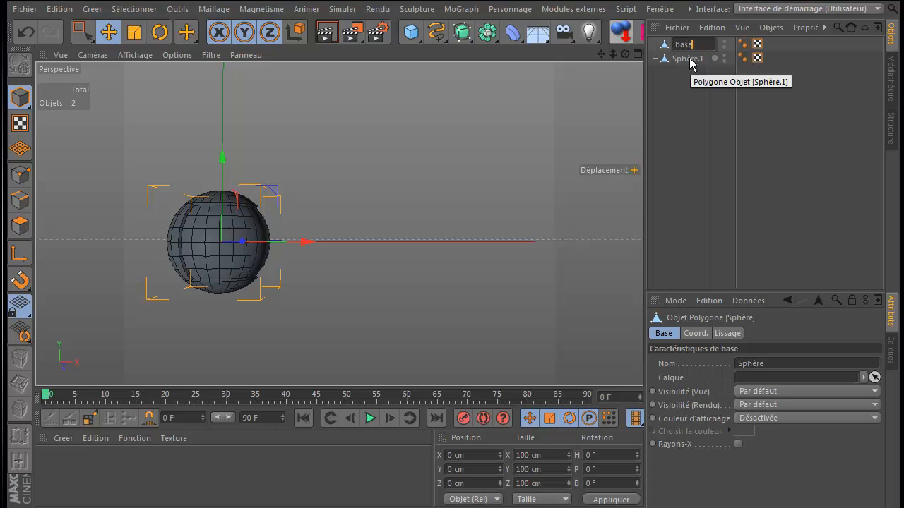
pyautogui.press('Return')
# Step: Rename the cut, extruded sphere as "base bras" and undo its small accidental move
pyautogui.click(686, 58)
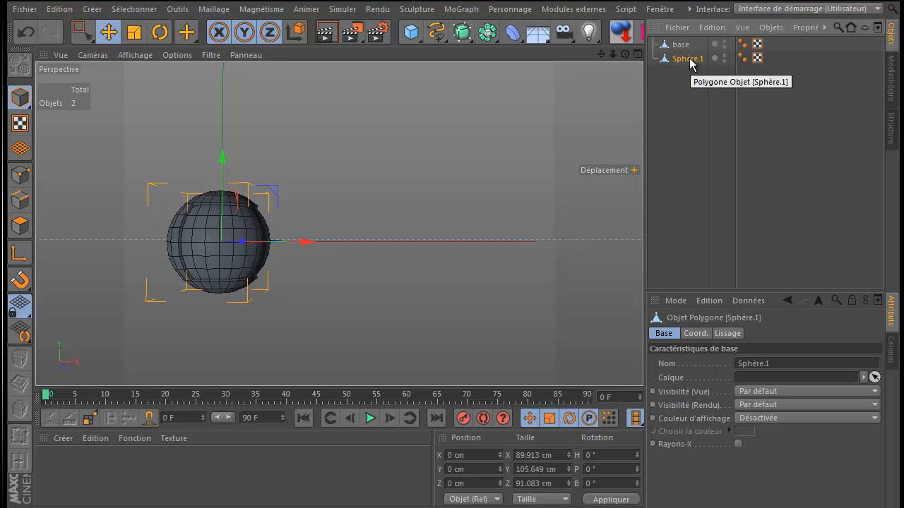
pyautogui.press('b')
pyautogui.press('o')
pyautogui.press('e')
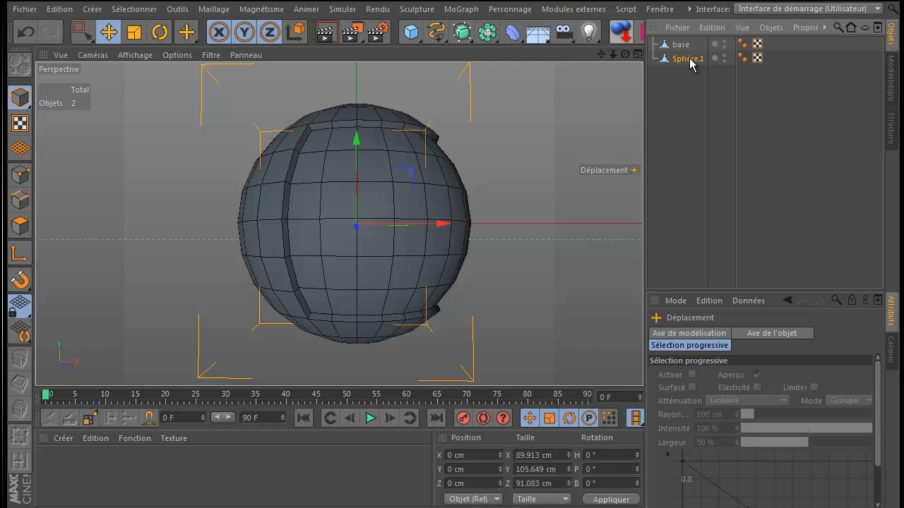
pyautogui.doubleClick(689, 59)
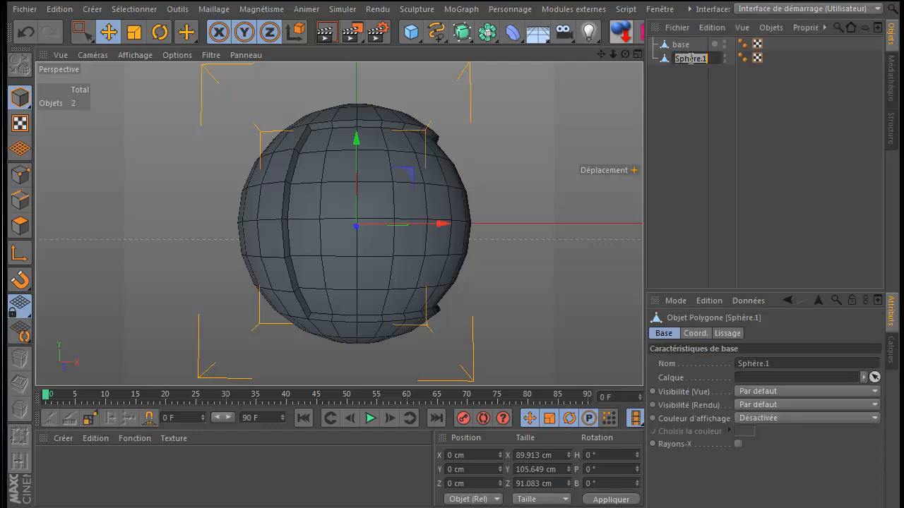
pyautogui.write('base bras')
pyautogui.press('Return')
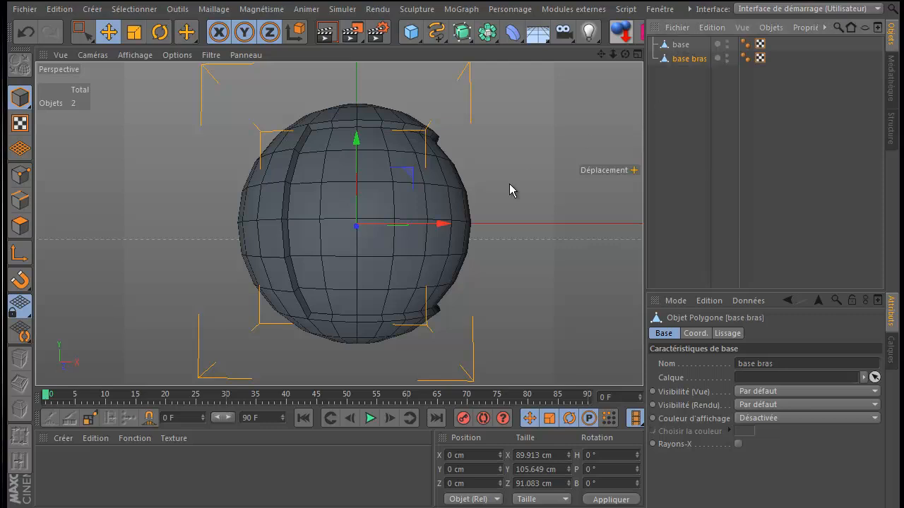
pyautogui.moveTo(438, 226)
pyautogui.mouseDown()
pyautogui.moveTo(457, 228)
pyautogui.moveTo(433, 226)
pyautogui.mouseUp()
pyautogui.click(26, 32)
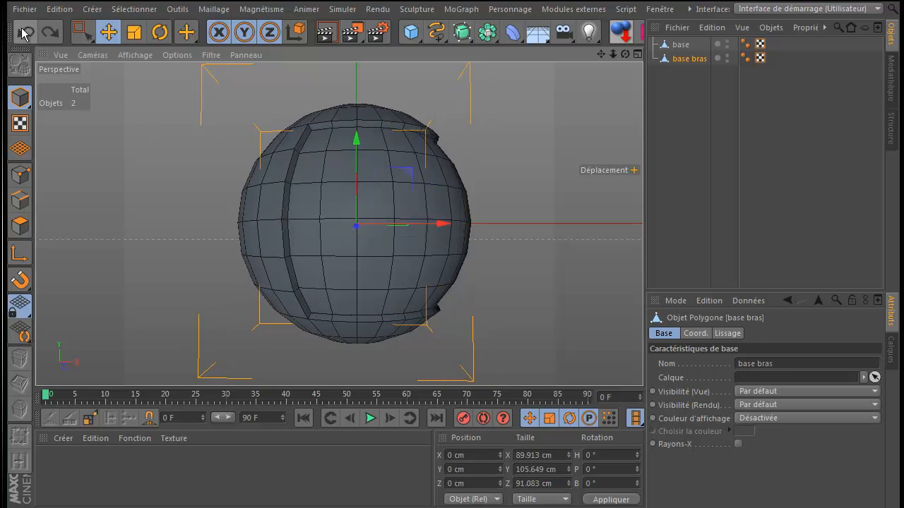
# Step: Swap the two object names: name the cut shell "base" and the intact sphere "base bras"
pyautogui.doubleClick(694, 59)
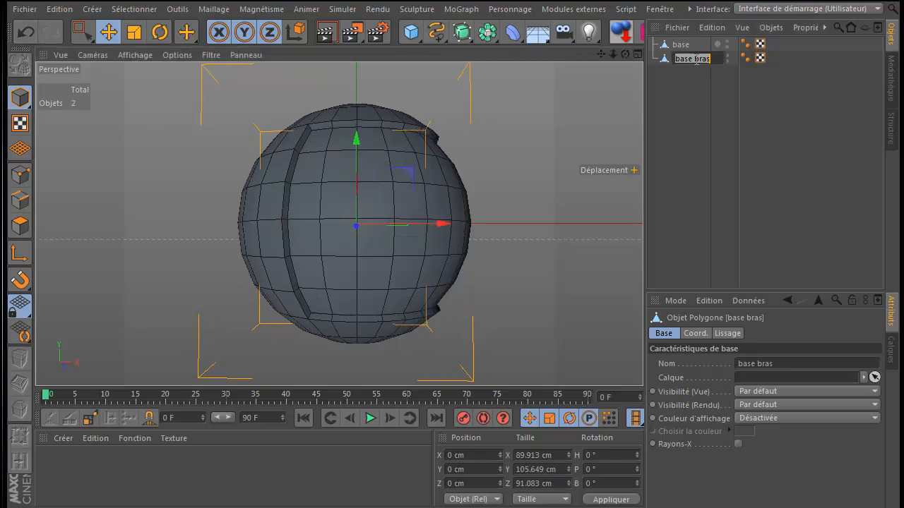
pyautogui.moveTo(695, 59); pyautogui.dragTo(711, 60)
pyautogui.press('BackSpace')
pyautogui.press('BackSpace')
pyautogui.press('Return')
pyautogui.click(685, 45)
pyautogui.doubleClick(685, 44)
pyautogui.click(698, 45)
pyautogui.write('bras')
pyautogui.press('Return')
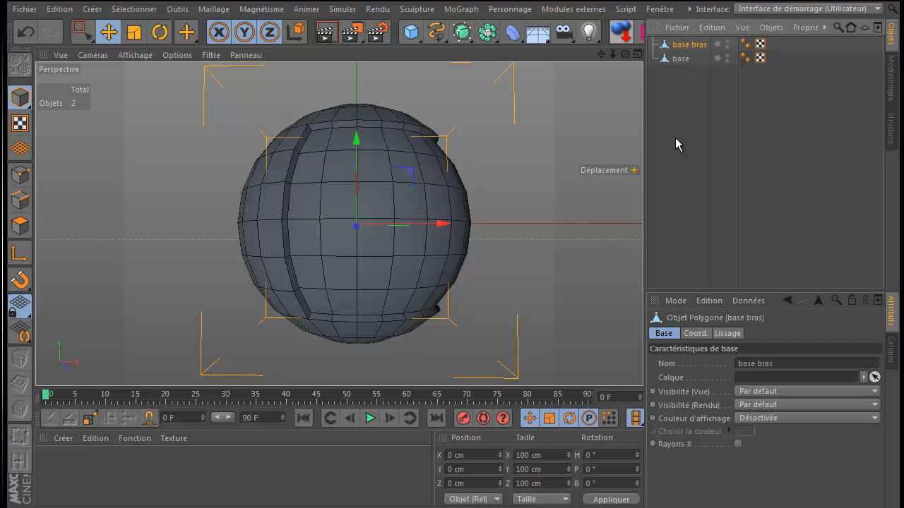
# Step: Place base above base bras in the object hierarchy and select base bras in point mode
pyautogui.click(20, 175)
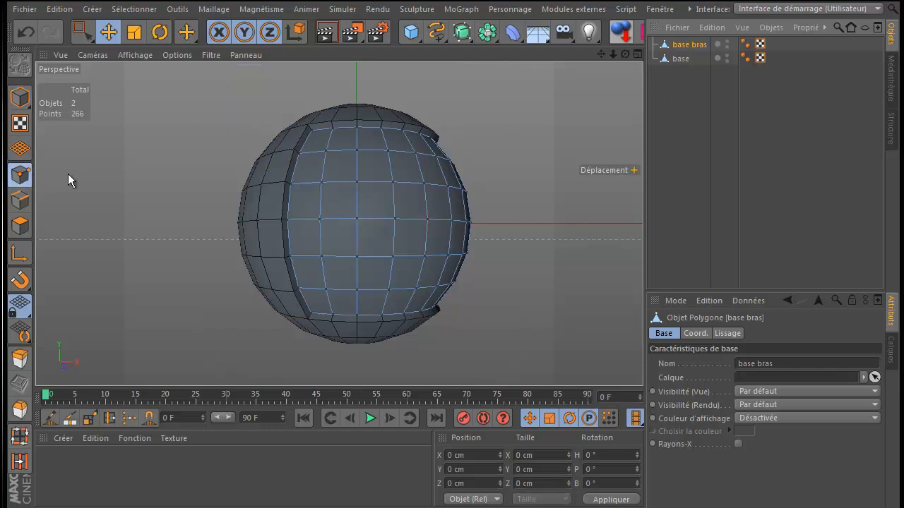
pyautogui.moveTo(677, 59); pyautogui.dragTo(682, 40)
pyautogui.click(682, 60)
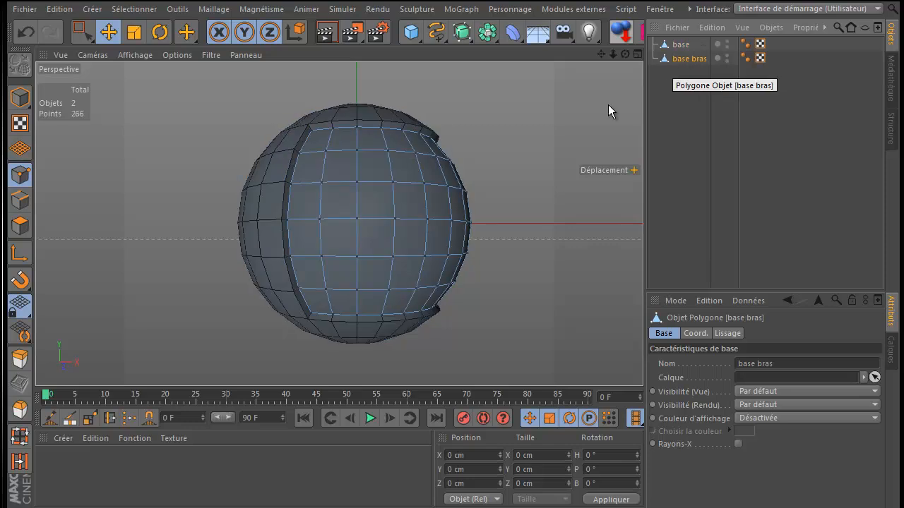
# Step: Look at the finished robot arm in test tuto bras robot.c4d, and return to tuto formie.c4d
pyautogui.scroll(-4, 490, 188)
pyautogui.moveTo(602, 54); pyautogui.dragTo(450, 303)
pyautogui.click(659, 8)
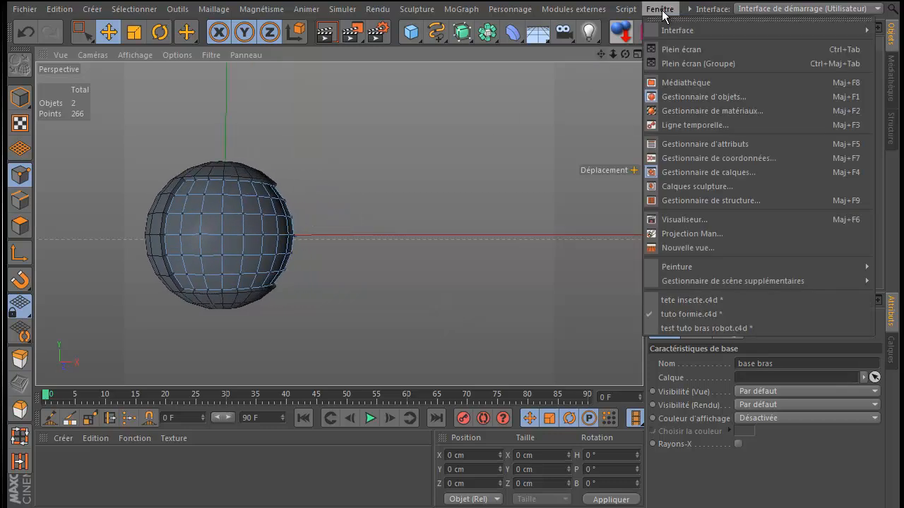
pyautogui.click(687, 327)
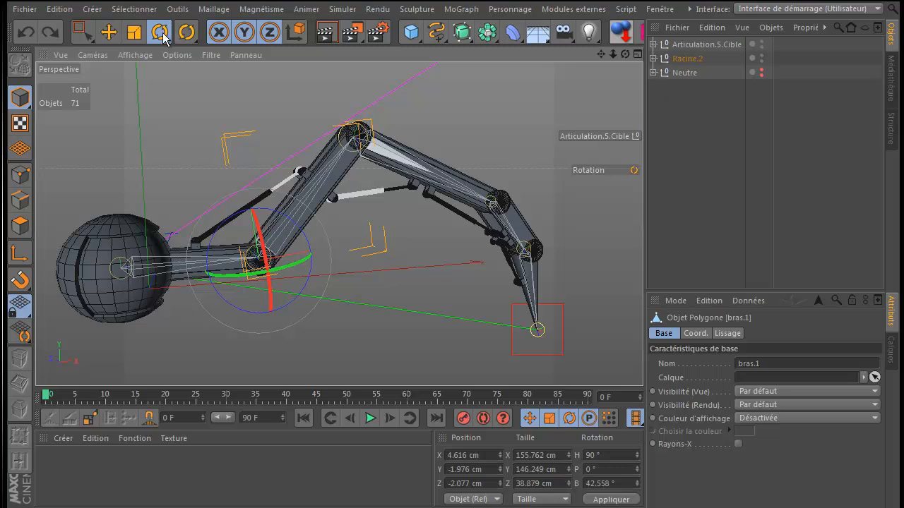
pyautogui.click(660, 9)
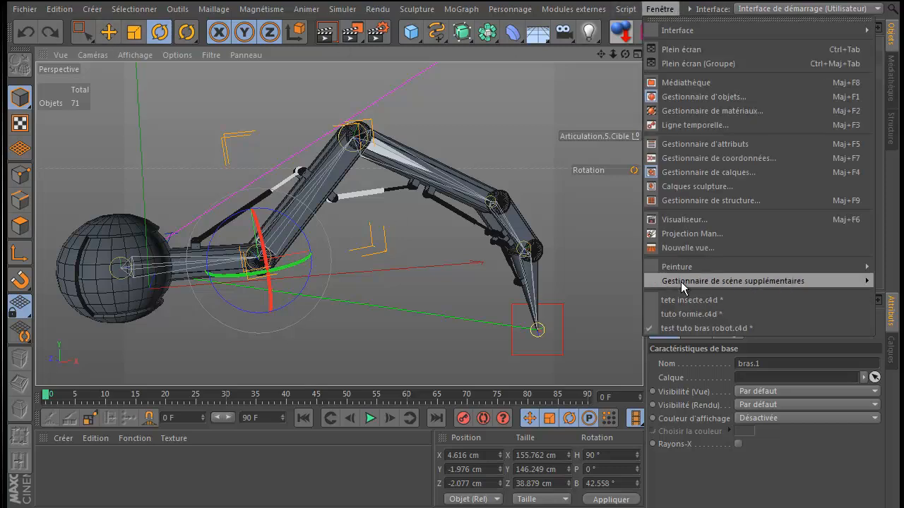
pyautogui.click(686, 314)
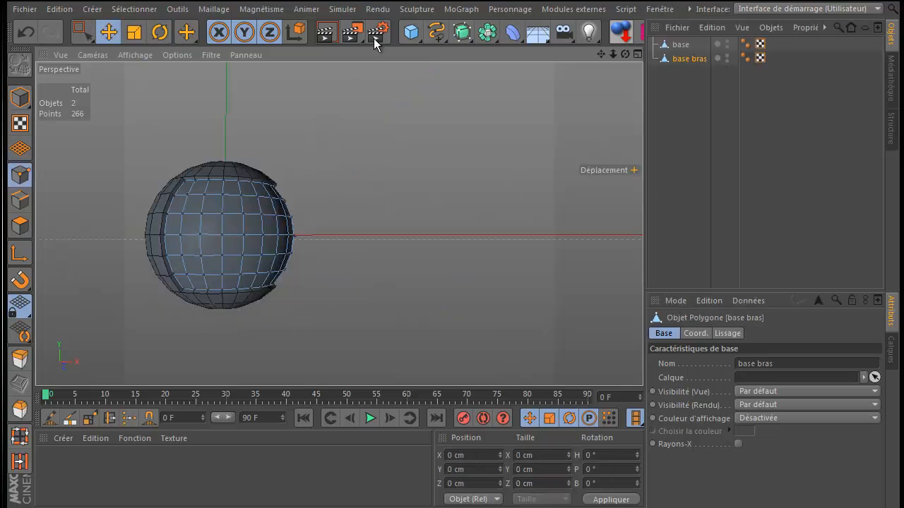
# Step: Add a cube primitive at the origin and display it with the spheres in the front view
pyautogui.click(410, 32)
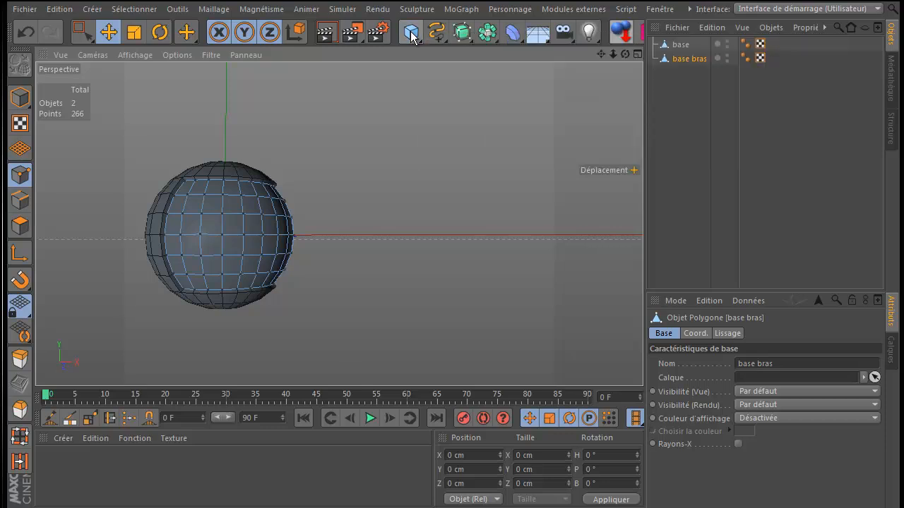
pyautogui.click(411, 33)
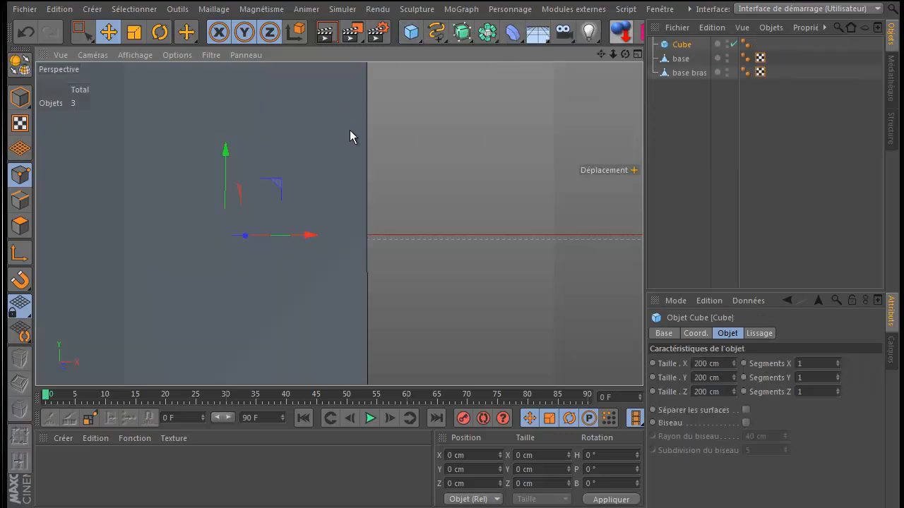
pyautogui.middleClick(414, 299)
pyautogui.middleClick(427, 299)
pyautogui.scroll(-5, 355, 250)
pyautogui.moveTo(600, 54); pyautogui.dragTo(527, 59)
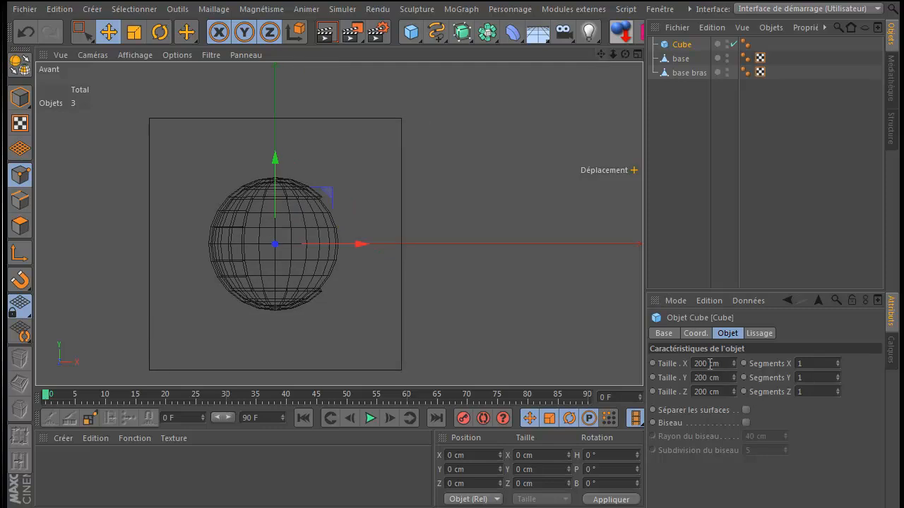
# Step: Set the cube's size to 60 cm in X, 25 cm in Y and 20 cm in Z
pyautogui.doubleClick(698, 364)
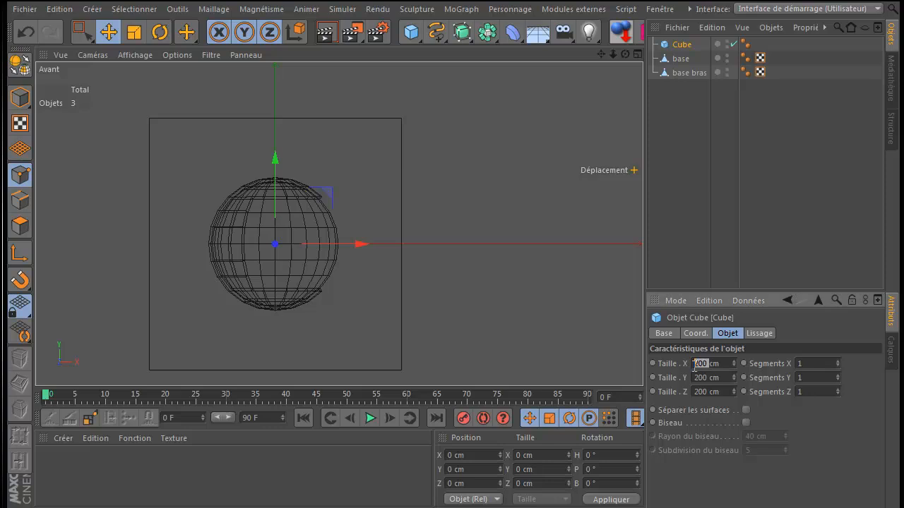
pyautogui.write('50')
pyautogui.press('Tab')
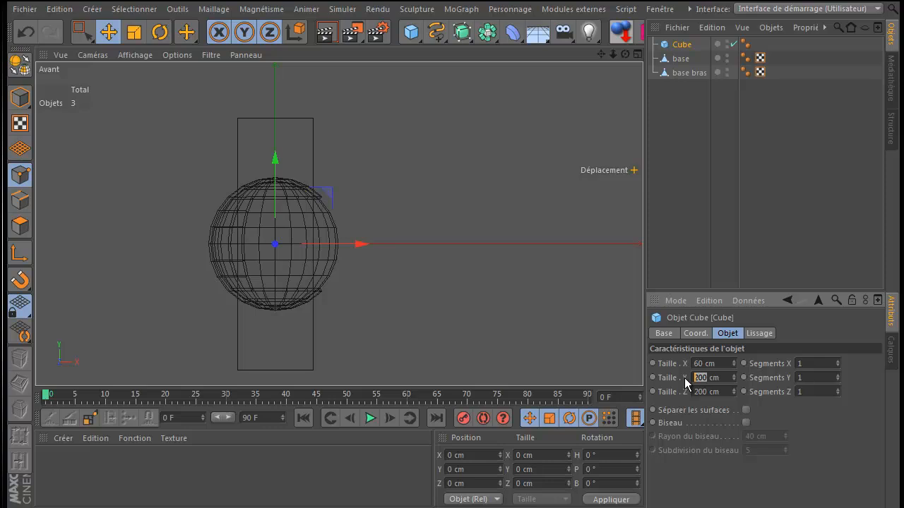
pyautogui.write('25')
pyautogui.press('Tab')
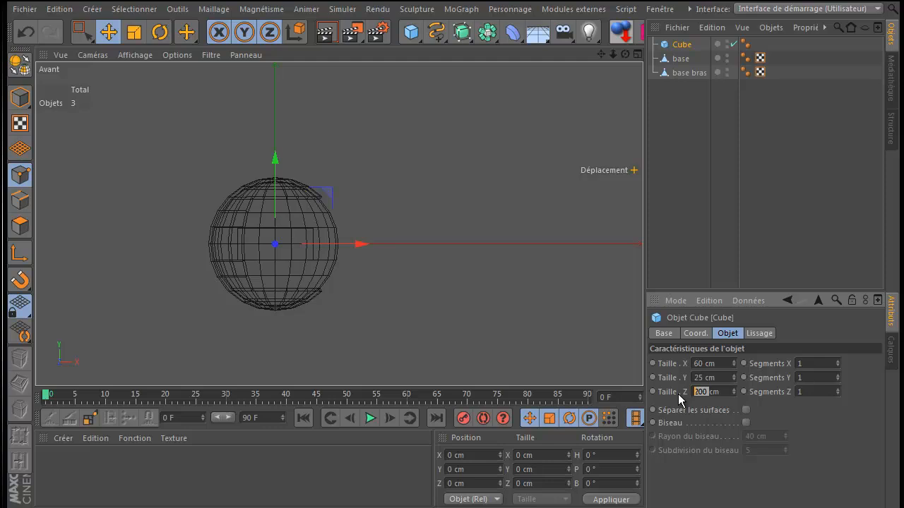
pyautogui.write('20')
pyautogui.press('Return')
# Step: Lengthen the cube to 100 cm in X and move it along X to about 92 cm, its inner end slightly inside the sphere
pyautogui.moveTo(359, 244); pyautogui.dragTo(457, 252)
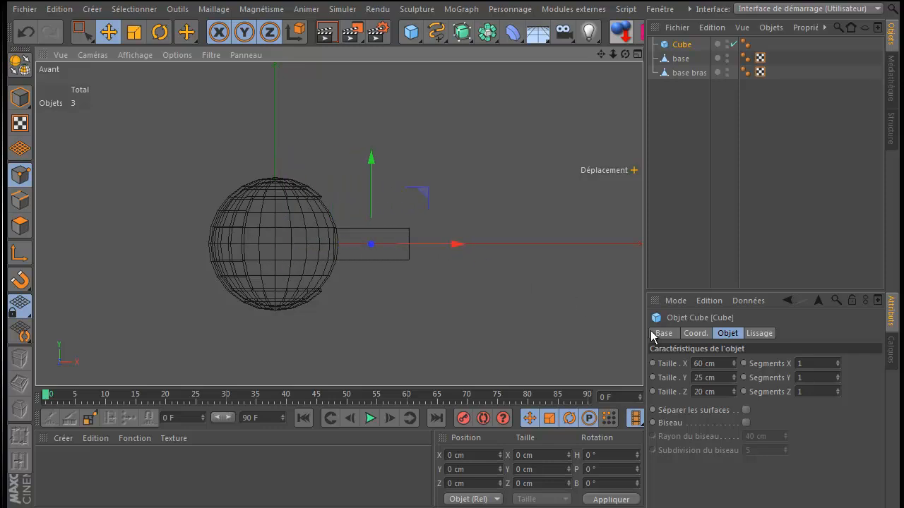
pyautogui.doubleClick(703, 363)
pyautogui.write('100')
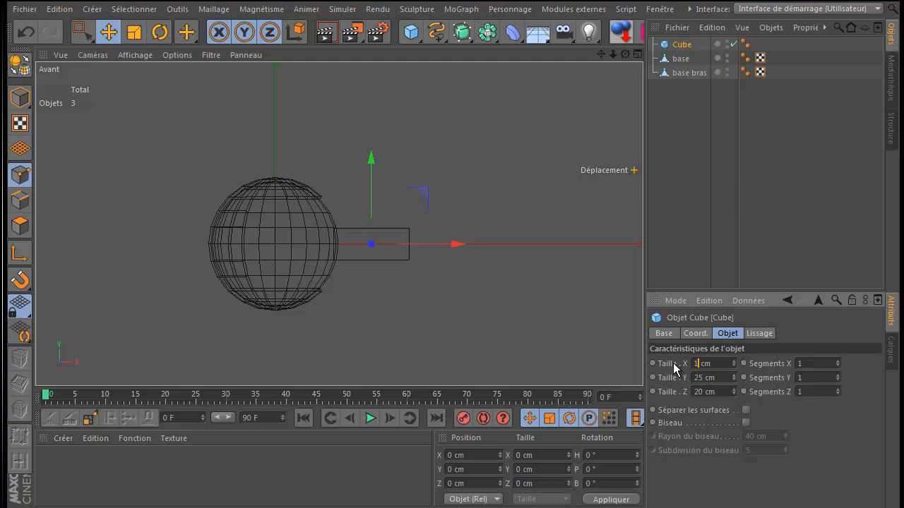
pyautogui.moveTo(459, 247); pyautogui.dragTo(477, 249)
# Step: Set the smoothing angle limit of the cube's Lissage tag to 35°
pyautogui.middleClick(151, 205)
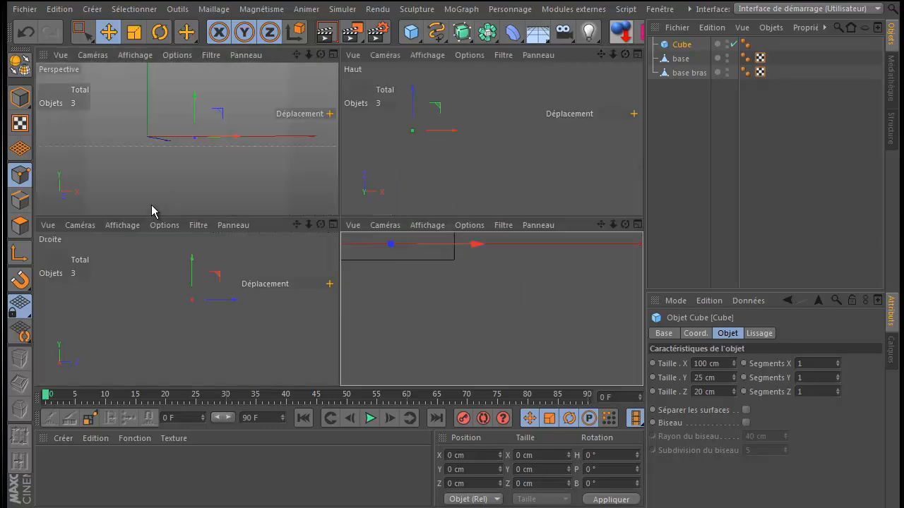
pyautogui.middleClick(172, 189)
pyautogui.moveTo(624, 55); pyautogui.dragTo(452, 302)
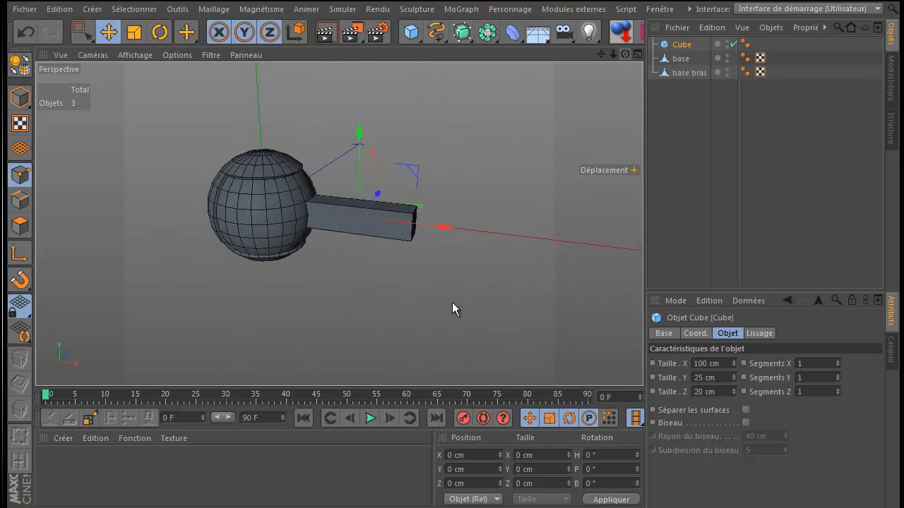
pyautogui.click(759, 334)
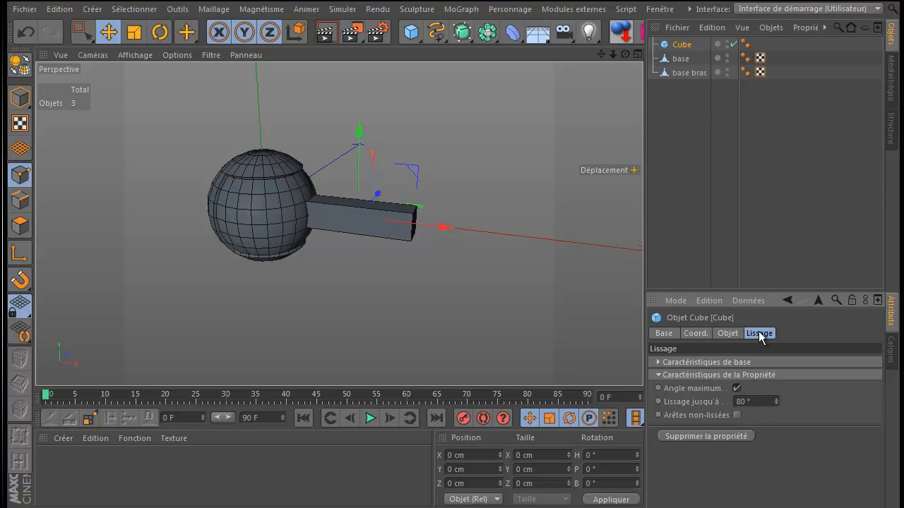
pyautogui.click(746, 44)
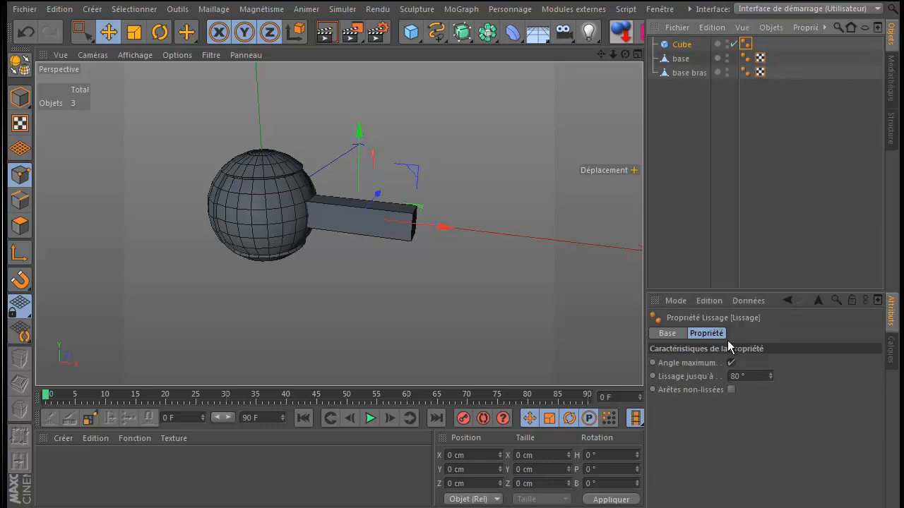
pyautogui.moveTo(747, 379); pyautogui.dragTo(720, 378)
pyautogui.write('35')
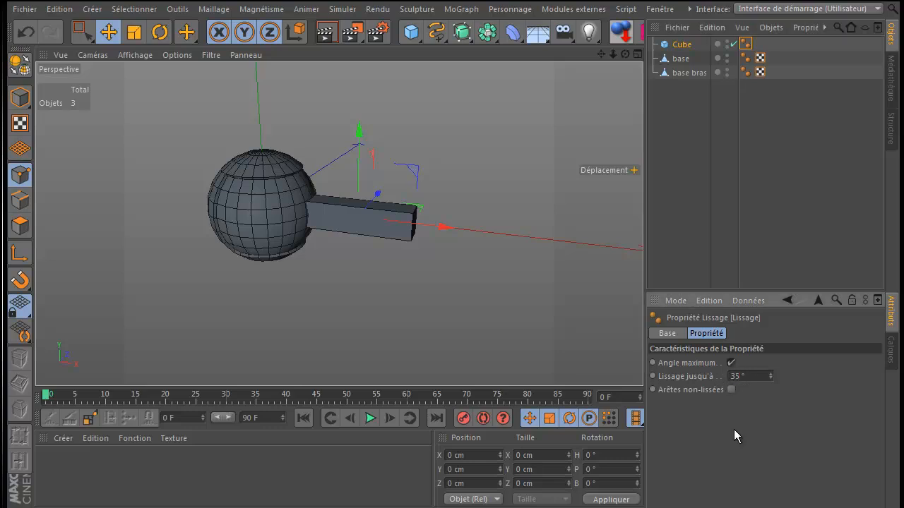
pyautogui.click(682, 45)
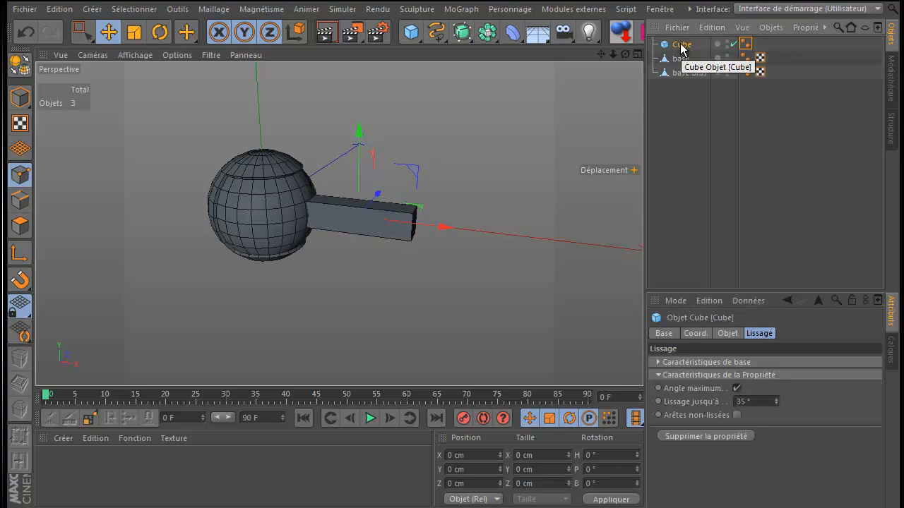
# Step: Enable the cube's bevel with a radius of 1 cm and a subdivision of 1
pyautogui.click(728, 333)
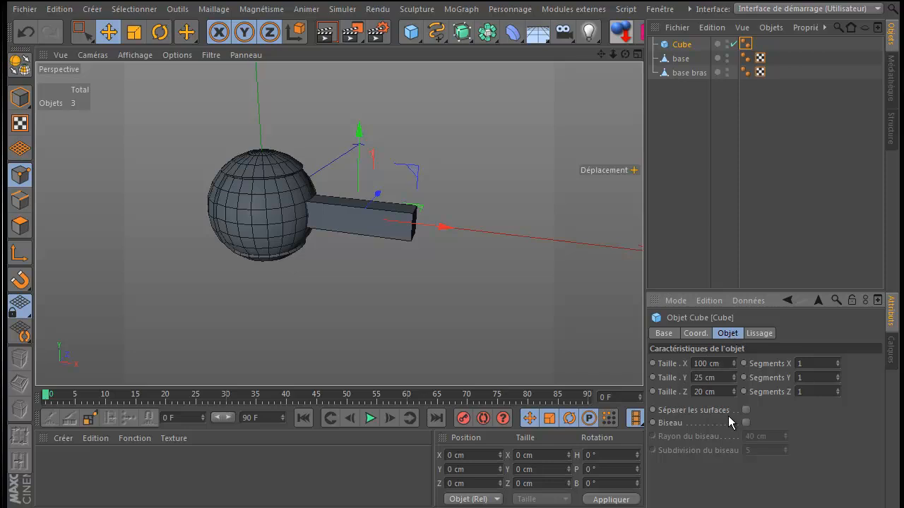
pyautogui.click(746, 422)
pyautogui.click(777, 437)
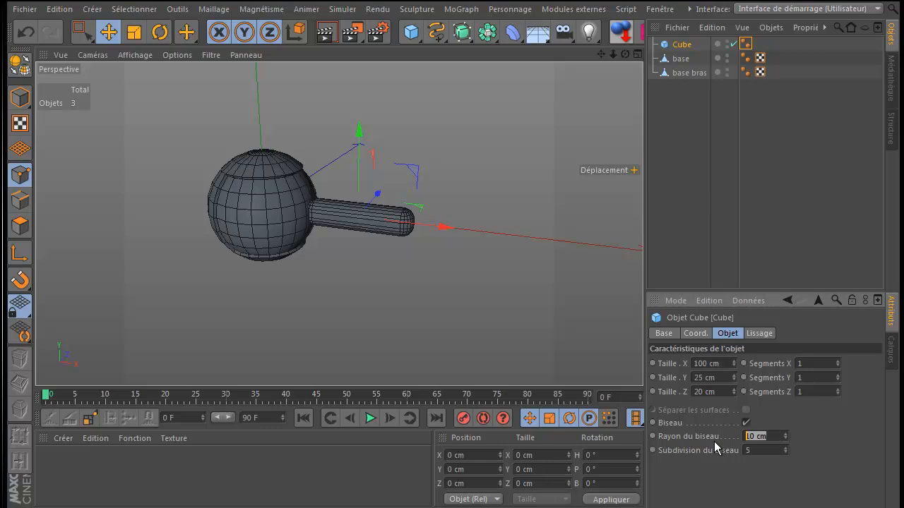
pyautogui.write('1')
pyautogui.press('Tab')
pyautogui.write('3')
pyautogui.press('Return')
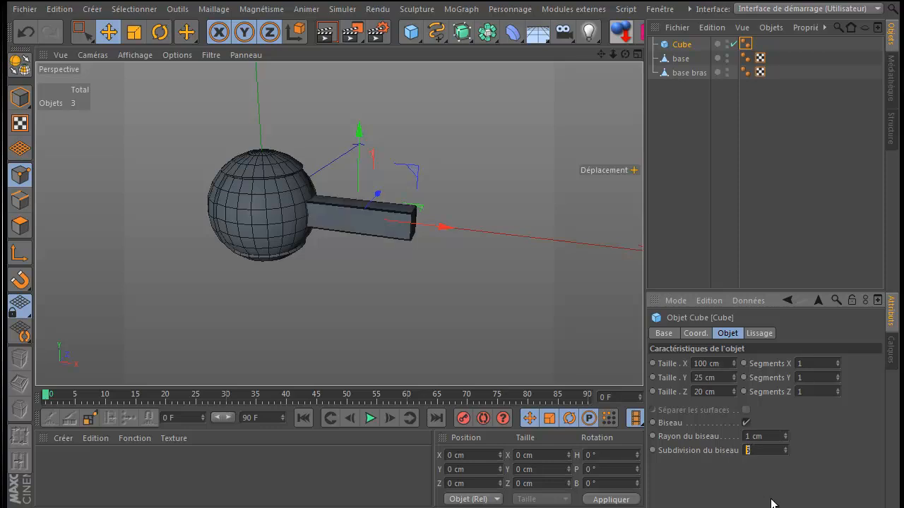
pyautogui.write('1')
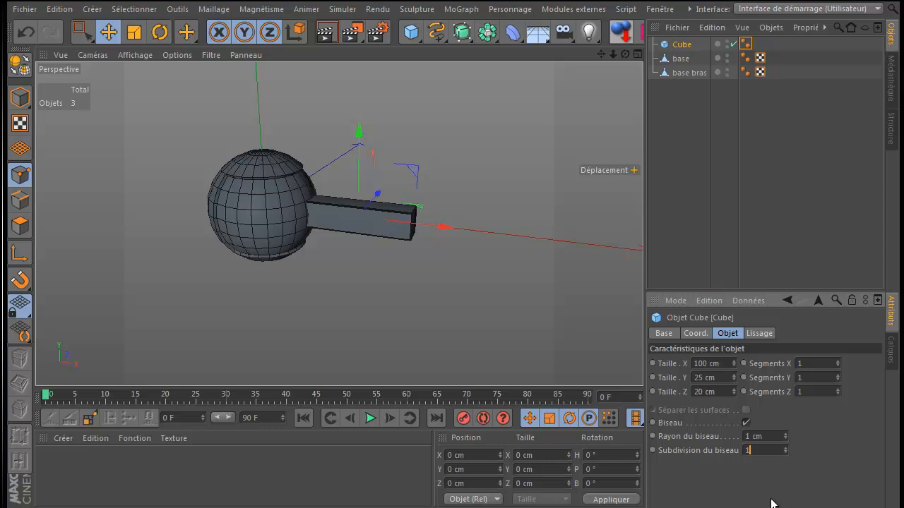
# Step: Convert the beveled cube to an editable polygon object, with the whole bar framed in the front view
pyautogui.middleClick(462, 282)
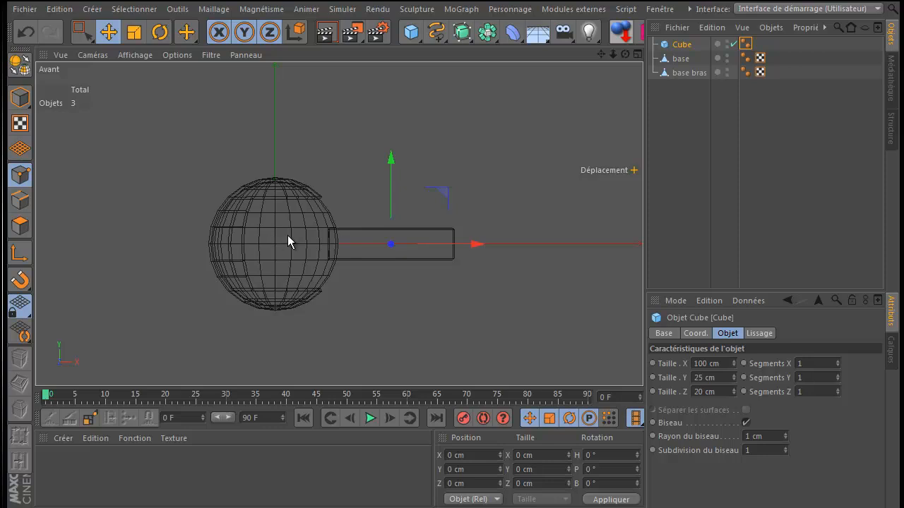
pyautogui.keyDown('alt'); pyautogui.moveTo(273, 235); pyautogui.dragTo(360, 231, button='right'); pyautogui.keyUp('alt')
pyautogui.scroll(3, 468, 255)
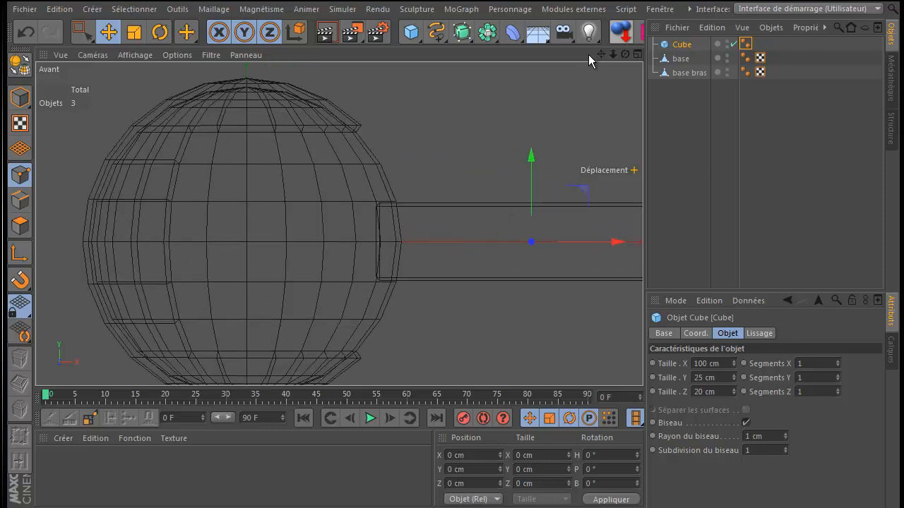
pyautogui.moveTo(601, 53); pyautogui.dragTo(510, 53)
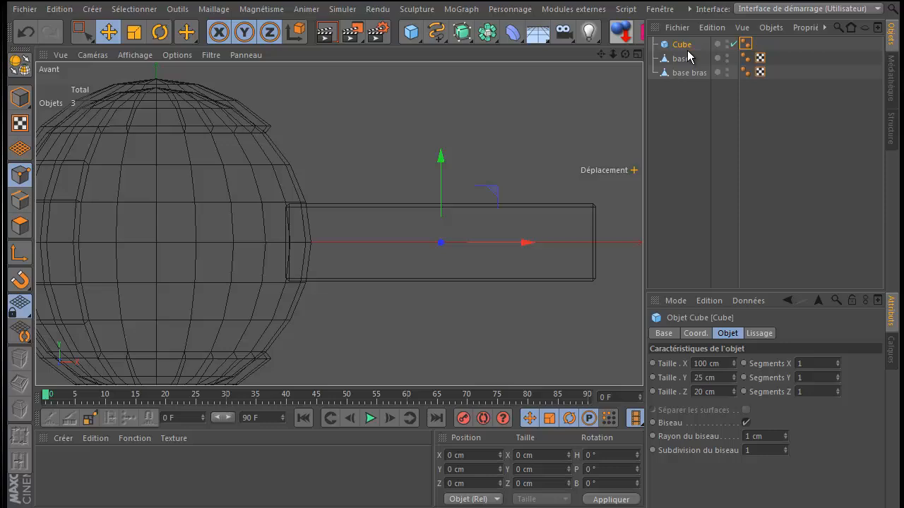
pyautogui.click(17, 65)
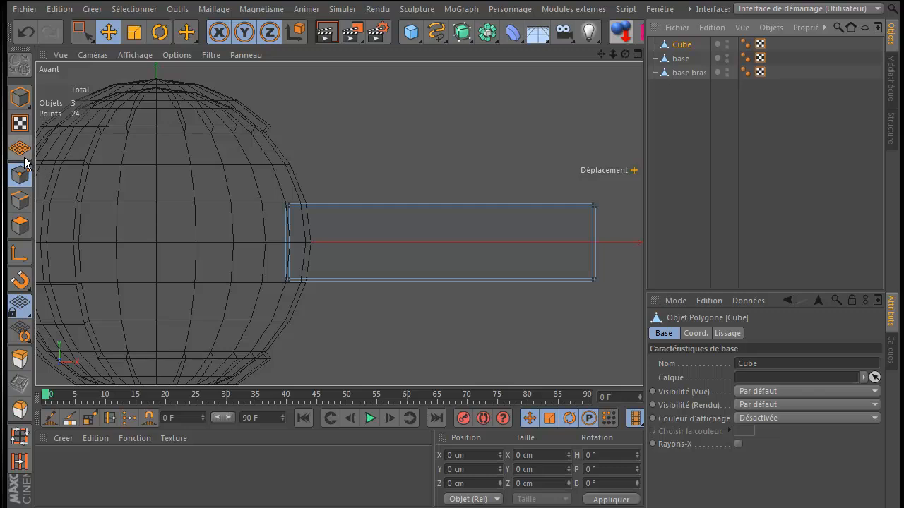
# Step: Delete the outermost column of points at both ends of the bar with rectangle selections, and return to object mode
pyautogui.click(79, 31)
pyautogui.click(138, 78)
pyautogui.scroll(2, 262, 177)
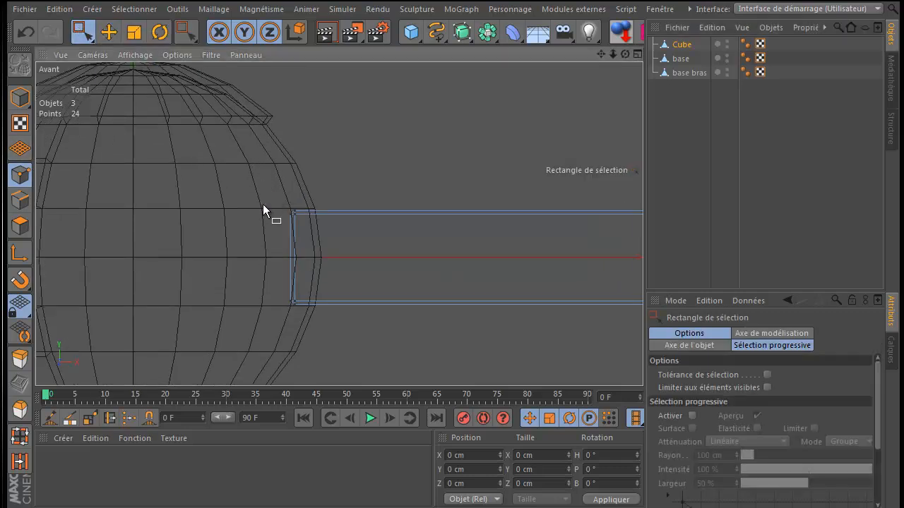
pyautogui.moveTo(269, 197); pyautogui.dragTo(293, 330)
pyautogui.press('Delete')
pyautogui.moveTo(600, 53); pyautogui.dragTo(451, 303)
pyautogui.moveTo(499, 179); pyautogui.dragTo(488, 320)
pyautogui.press('Delete')
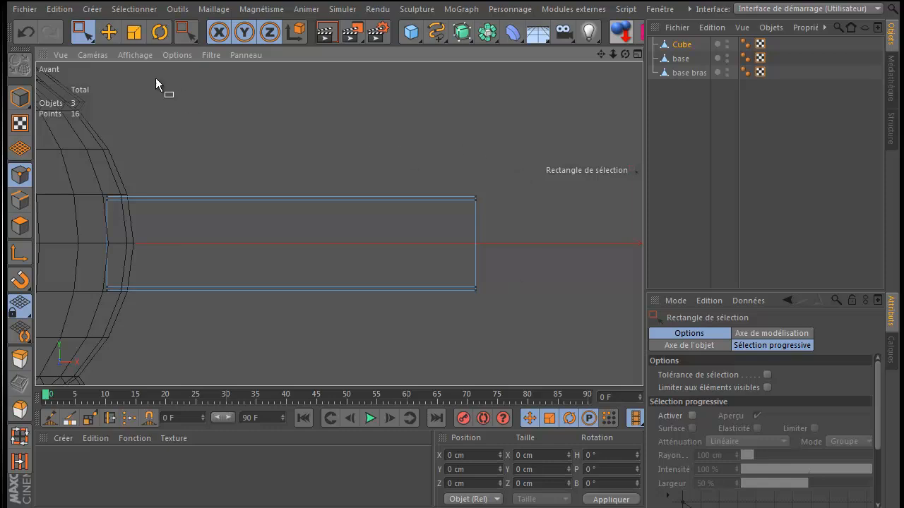
pyautogui.click(108, 31)
pyautogui.click(20, 97)
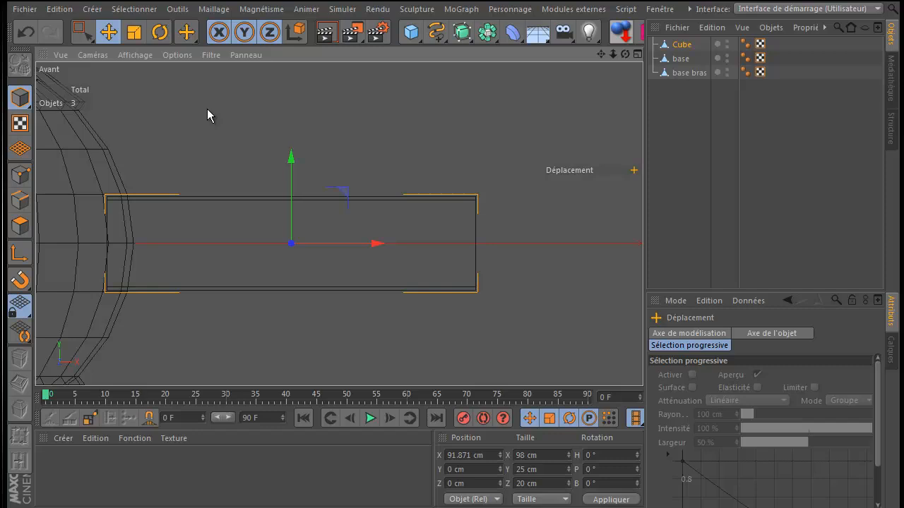
# Step: Examine the elbow joints and segment ends of the finished arm in test tuto bras robot.c4d, and return to tuto formie.c4d
pyautogui.click(662, 10)
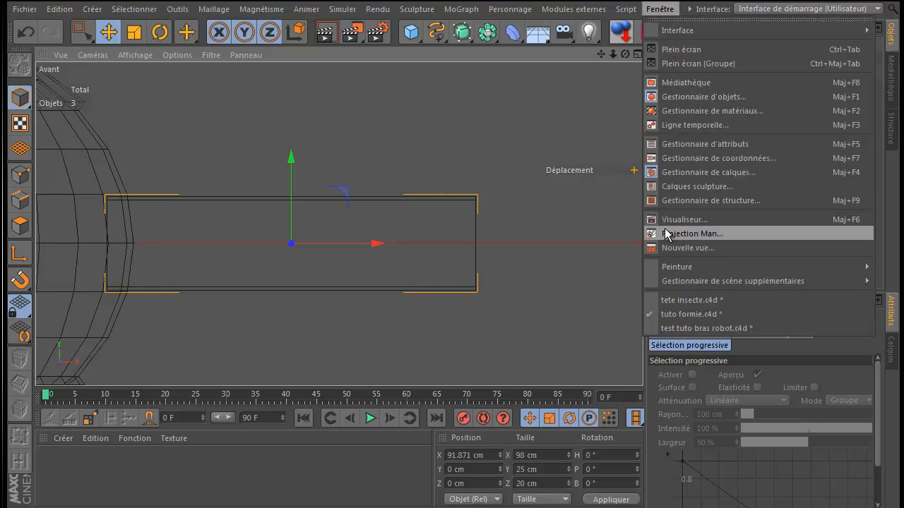
pyautogui.click(680, 328)
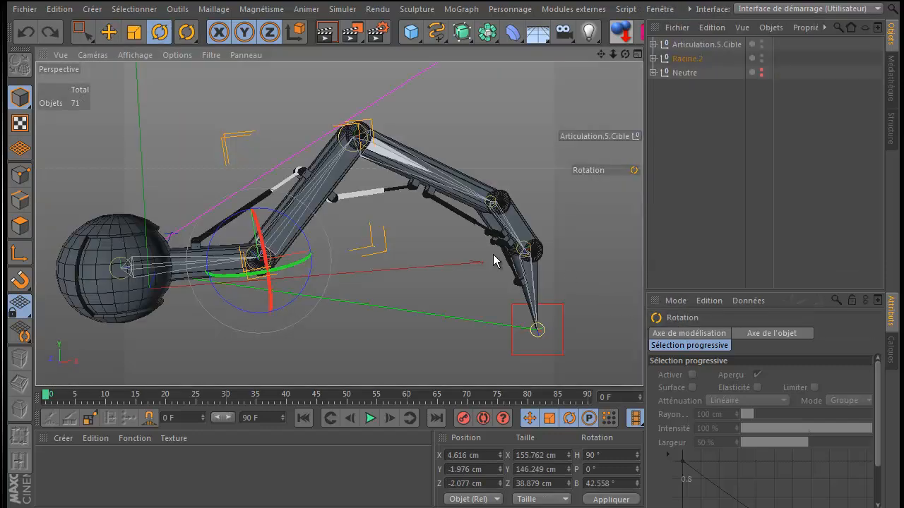
pyautogui.scroll(4, 254, 261)
pyautogui.scroll(3, 261, 261)
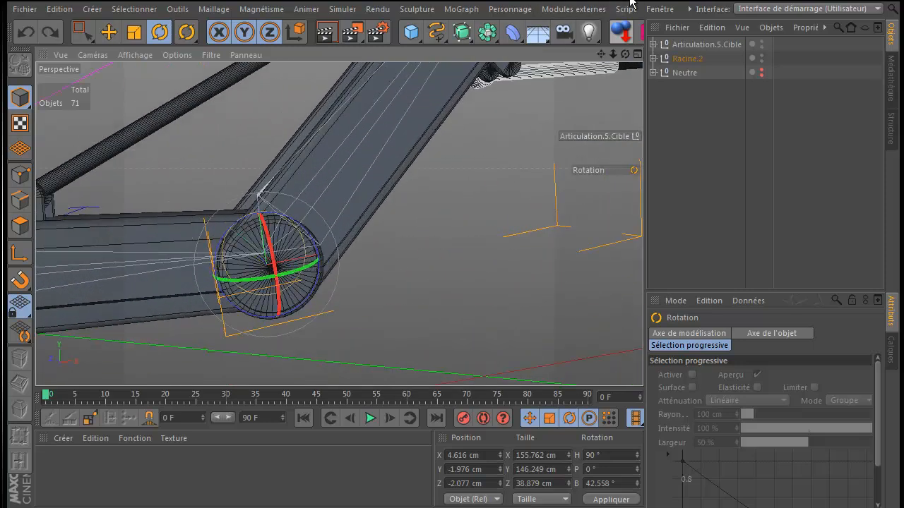
pyautogui.moveTo(624, 55); pyautogui.dragTo(451, 303)
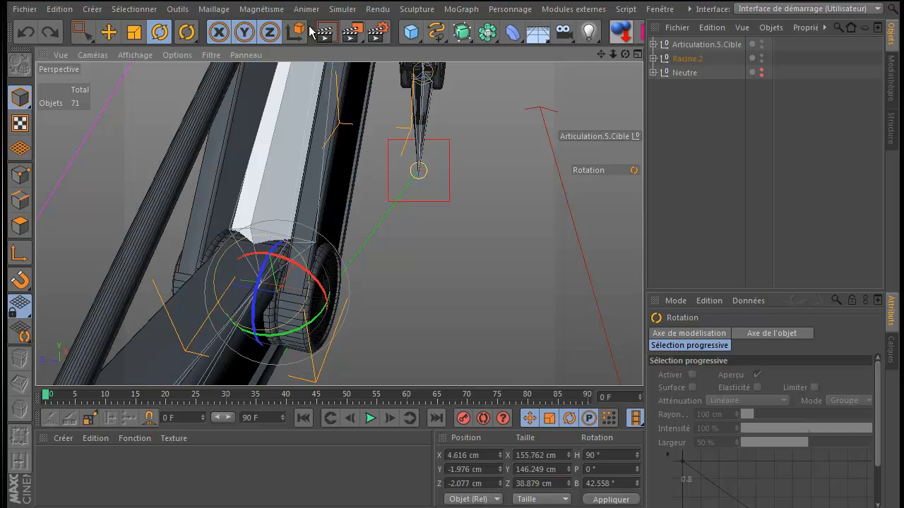
pyautogui.click(108, 32)
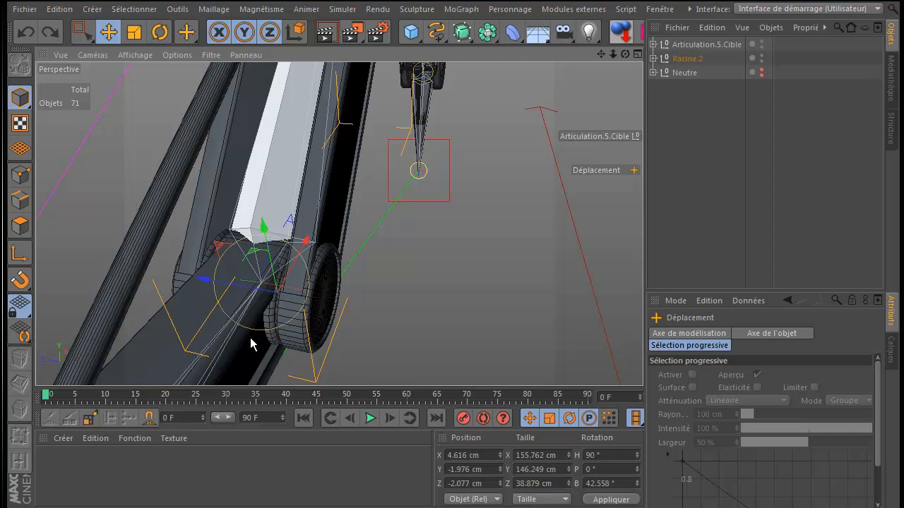
pyautogui.scroll(2, 265, 327)
pyautogui.scroll(-3, 265, 328)
pyautogui.moveTo(600, 55); pyautogui.dragTo(452, 305)
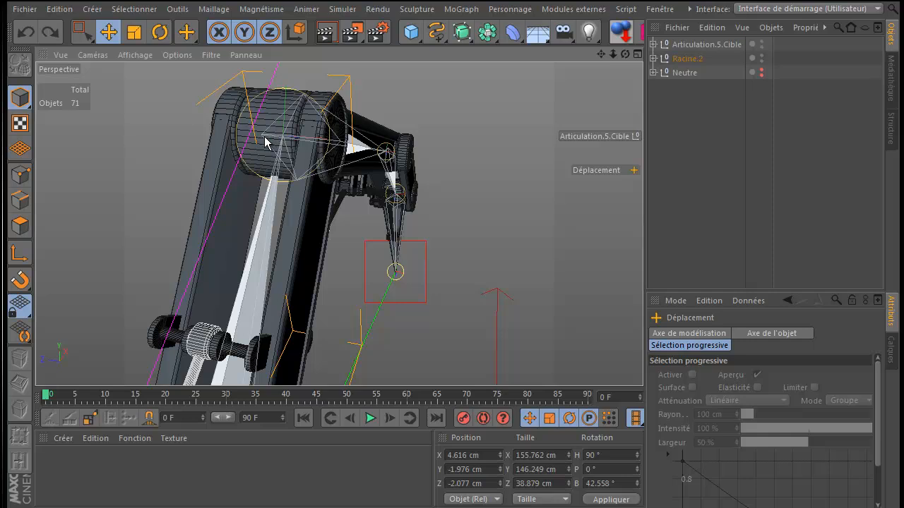
pyautogui.scroll(-2, 265, 139)
pyautogui.moveTo(599, 54); pyautogui.dragTo(451, 302)
pyautogui.moveTo(625, 54); pyautogui.dragTo(450, 303)
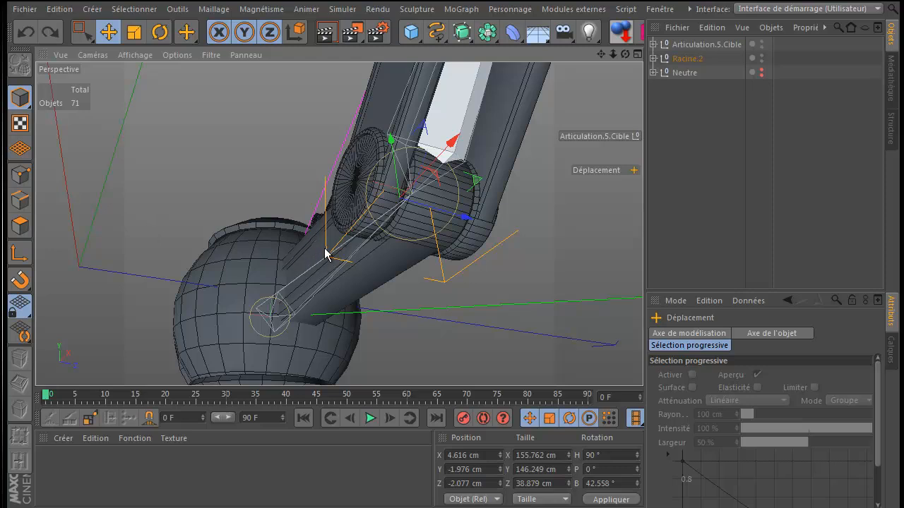
pyautogui.middleClick(151, 148)
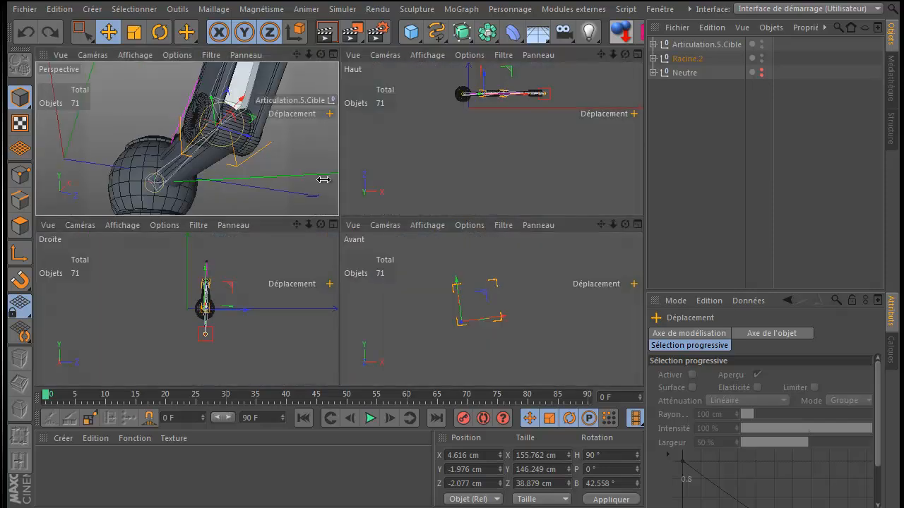
pyautogui.click(674, 10)
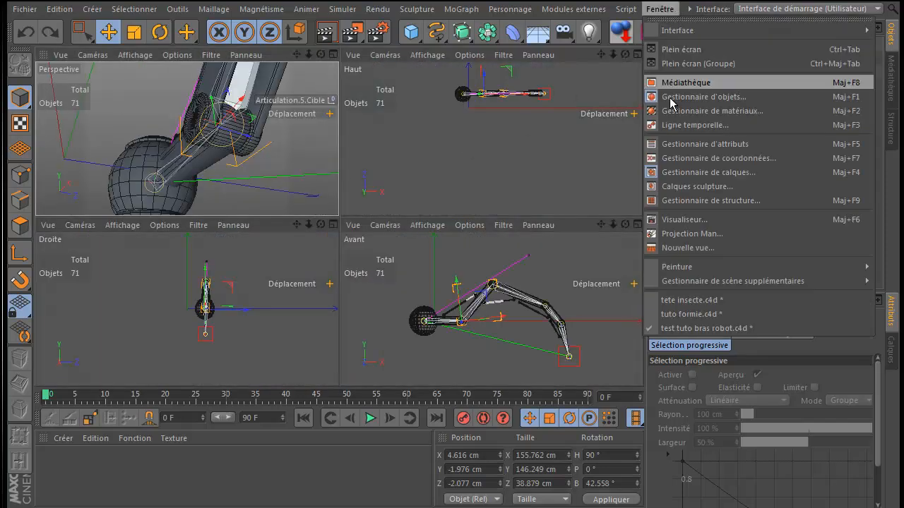
pyautogui.click(685, 315)
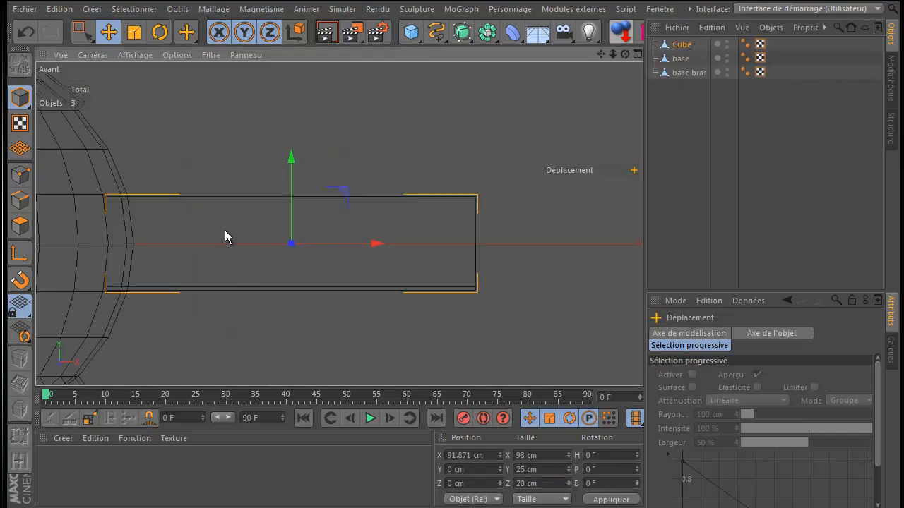
# Step: Inset the bar's large front and back polygons with an inner extrusion offset of 1.5 cm
pyautogui.click(20, 225)
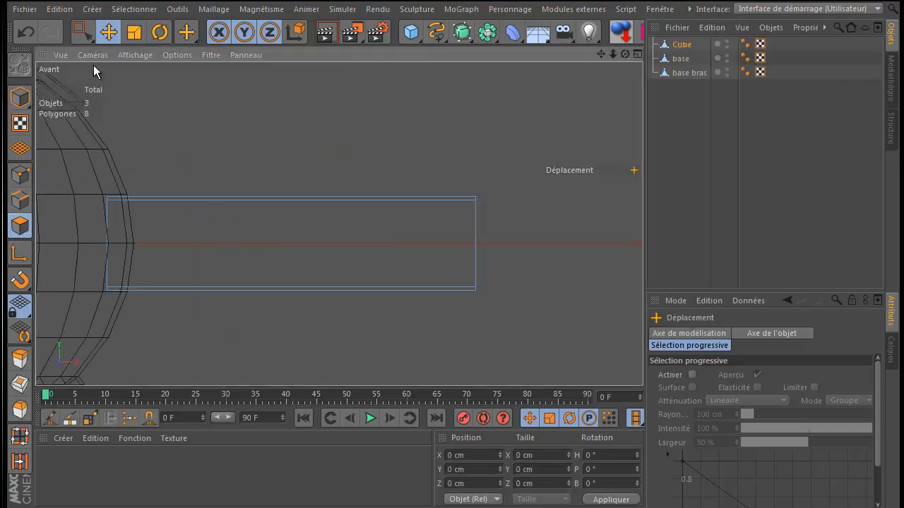
pyautogui.click(81, 36)
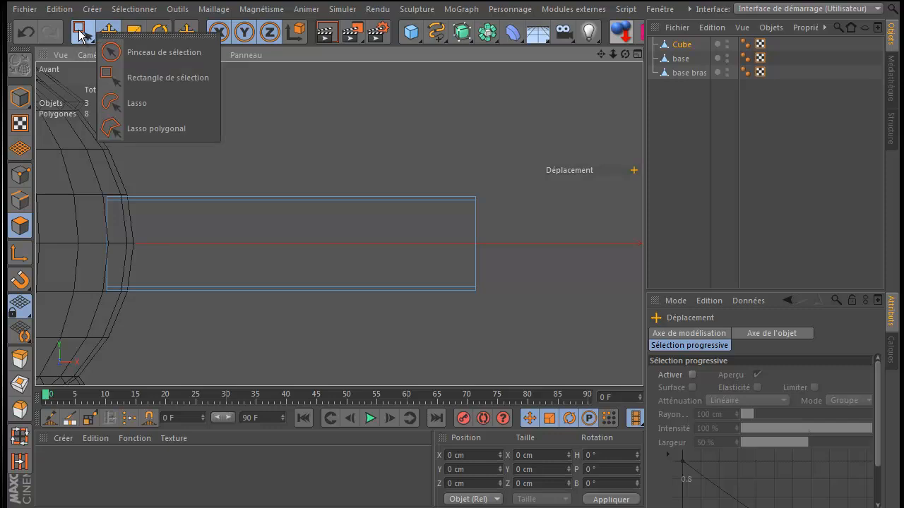
pyautogui.click(153, 51)
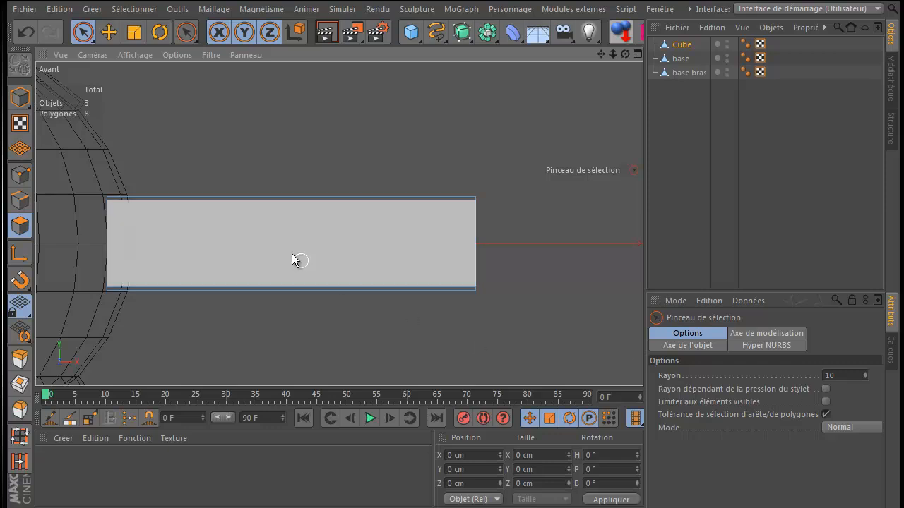
pyautogui.click(250, 244)
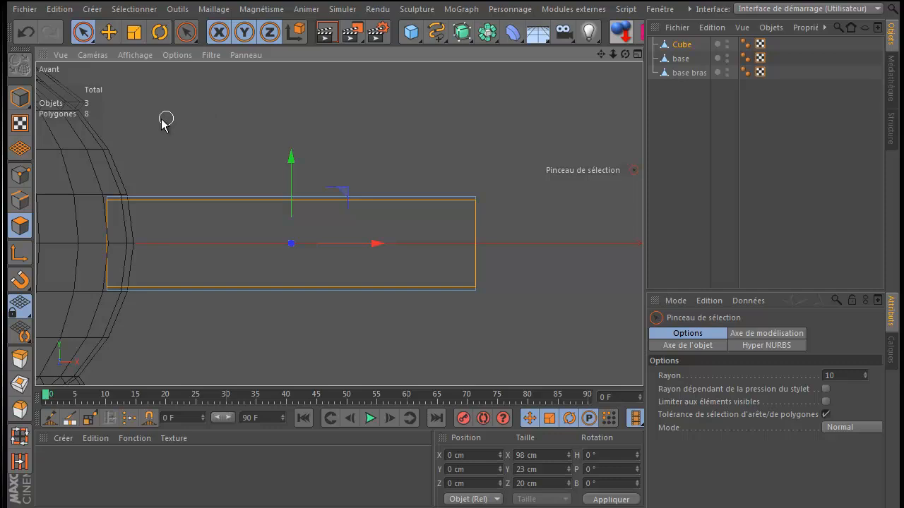
pyautogui.click(20, 383)
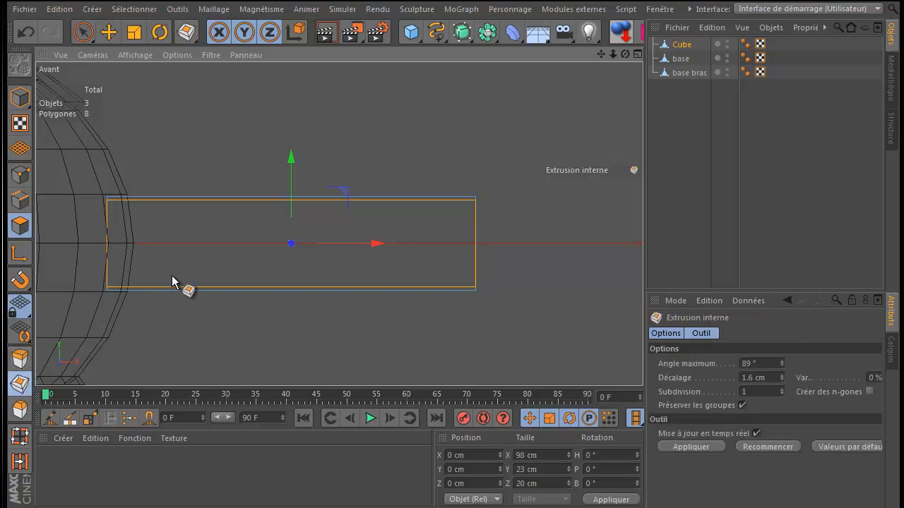
pyautogui.moveTo(421, 111); pyautogui.dragTo(453, 302)
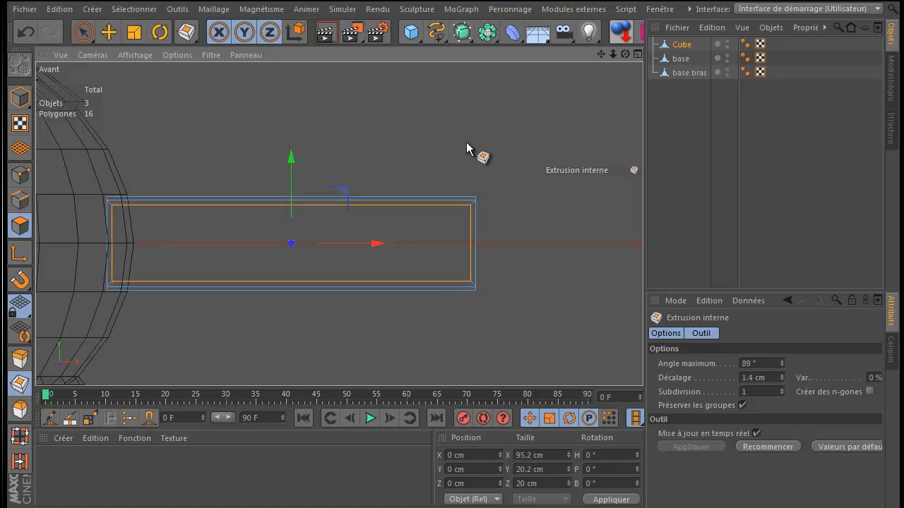
pyautogui.click(754, 378)
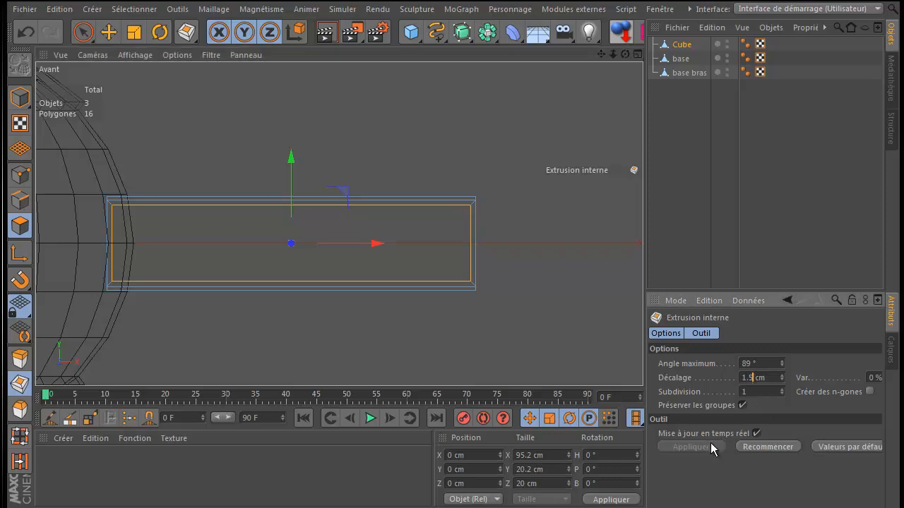
pyautogui.press('Return')
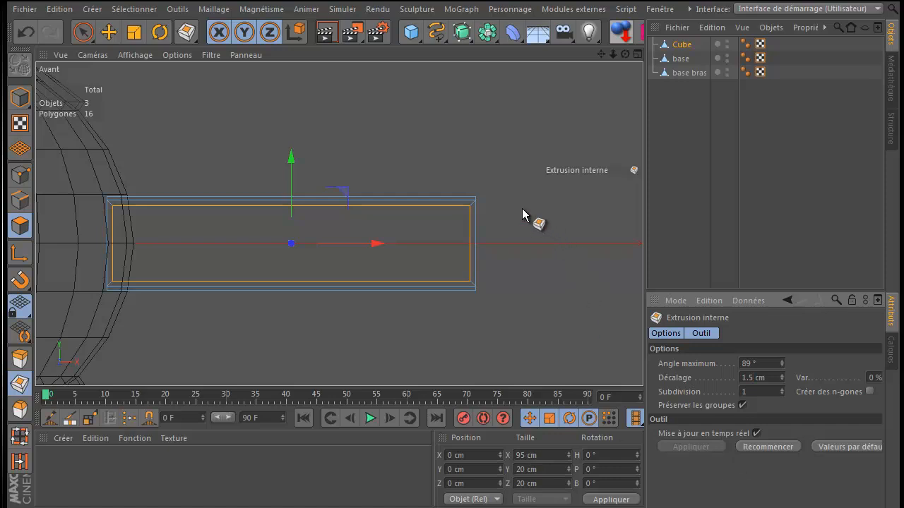
# Step: Extrude the inset front and back faces into the bar with an offset of -1.5 cm, and preview-render the perspective view
pyautogui.click(22, 358)
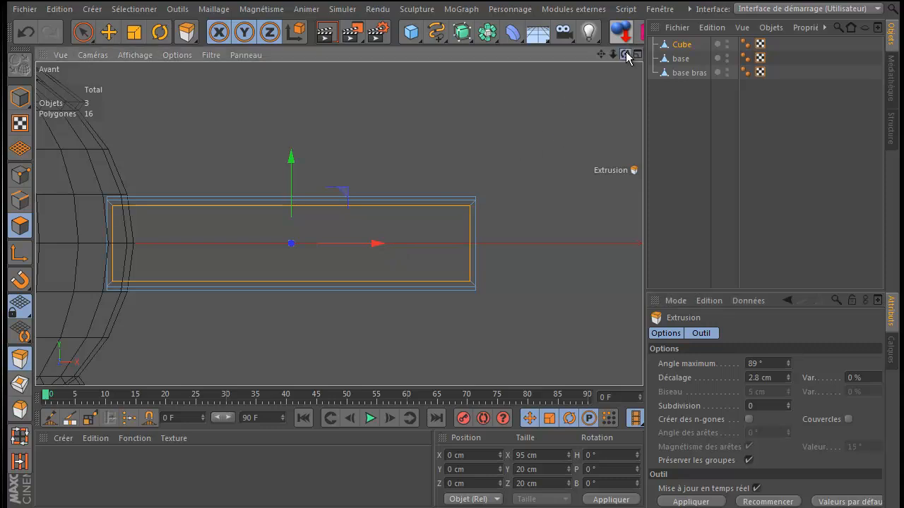
pyautogui.middleClick(188, 112)
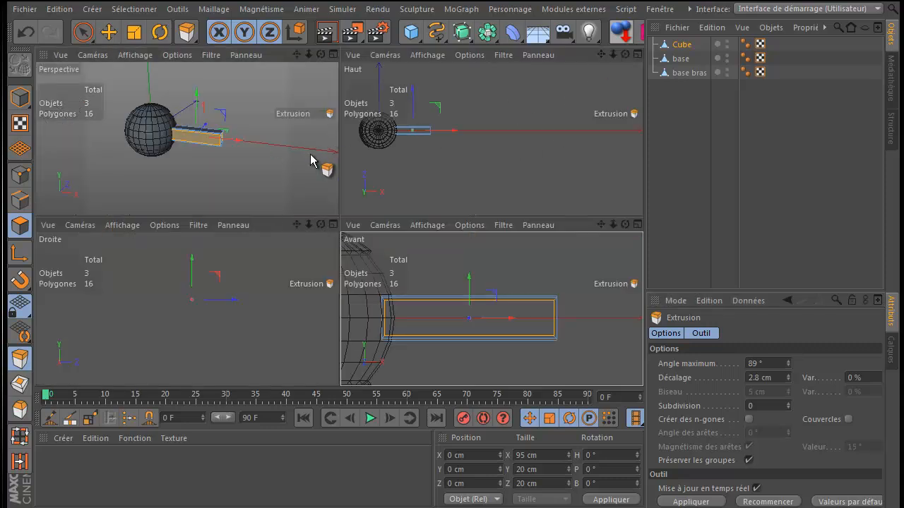
pyautogui.middleClick(237, 158)
pyautogui.moveTo(625, 54); pyautogui.dragTo(577, 107)
pyautogui.scroll(8, 391, 222)
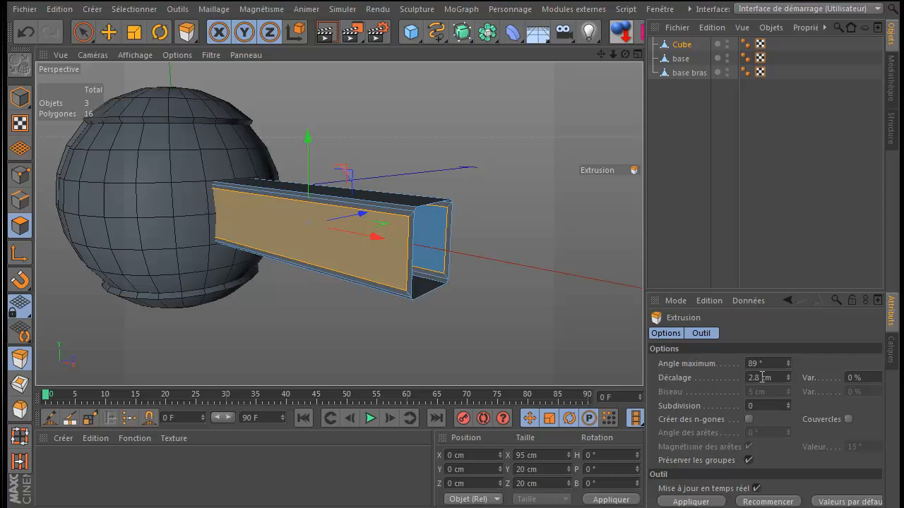
pyautogui.moveTo(760, 377); pyautogui.dragTo(755, 377)
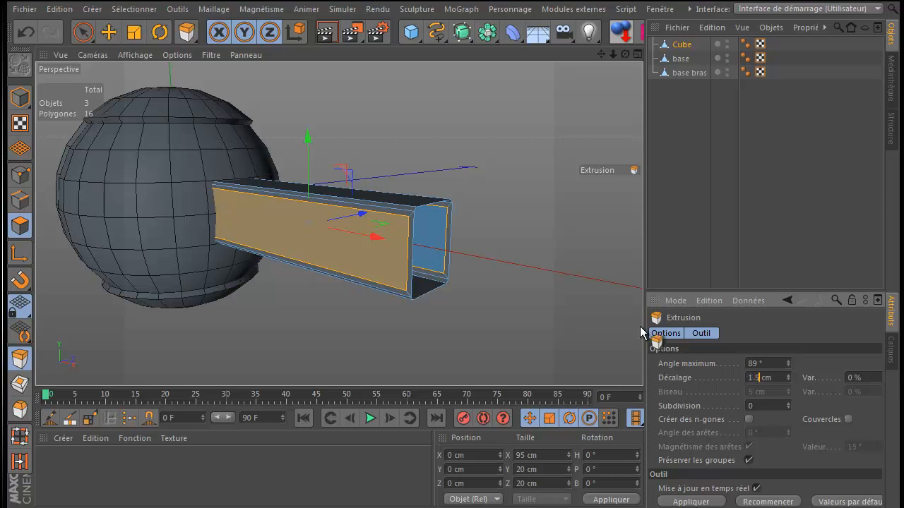
pyautogui.click(692, 501)
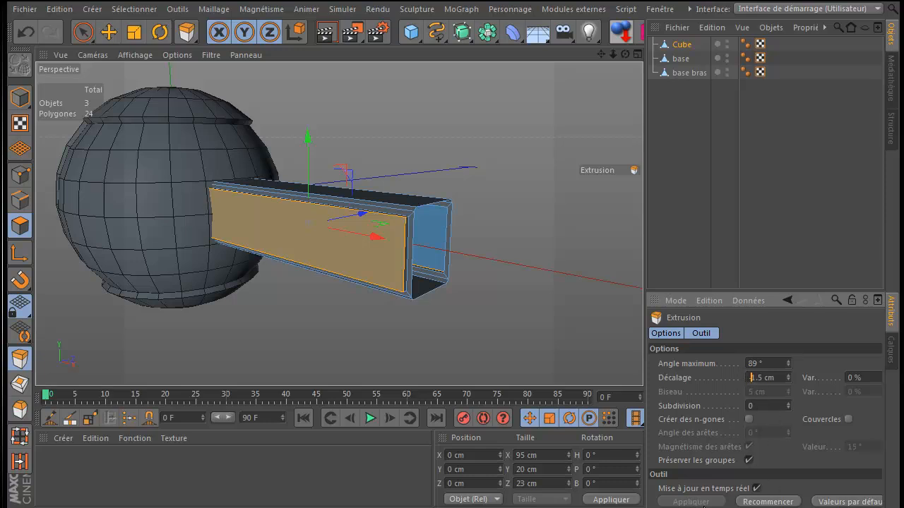
pyautogui.press('Return')
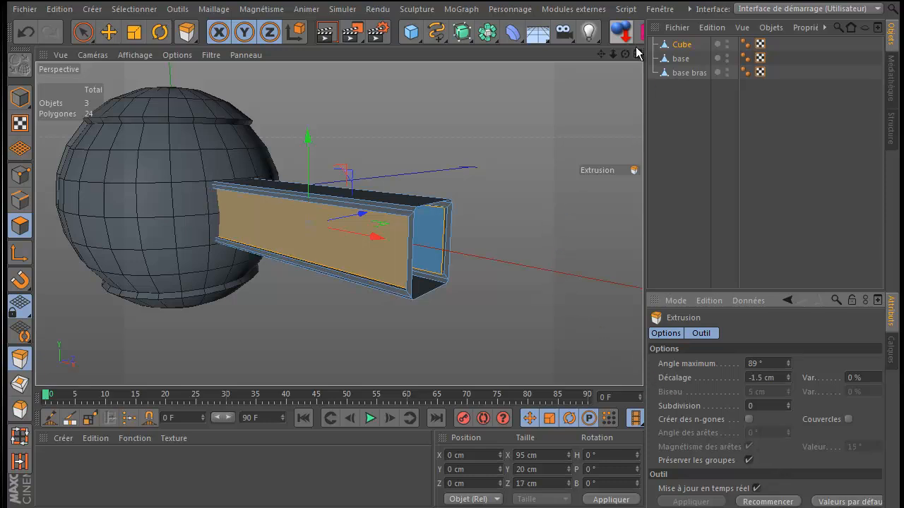
pyautogui.moveTo(624, 54); pyautogui.dragTo(452, 307)
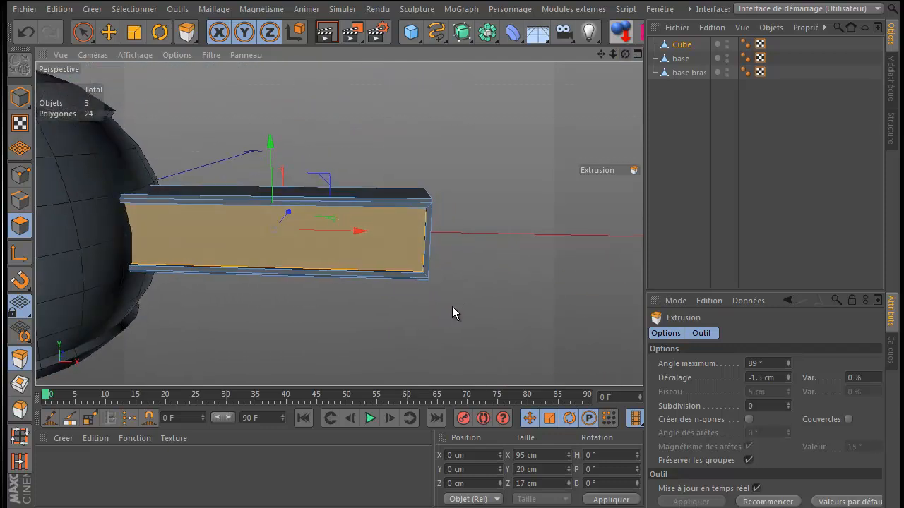
pyautogui.click(324, 32)
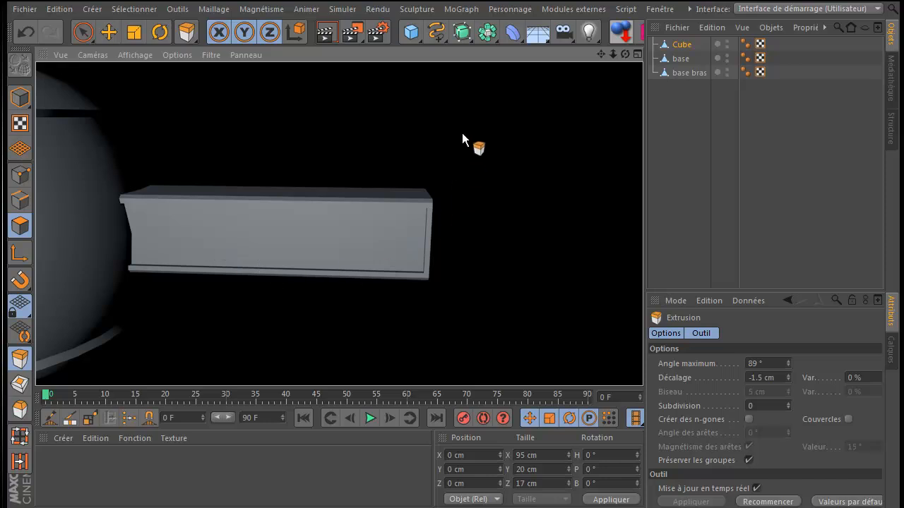
# Step: Move Cube to the end of the object list, below base bras
pyautogui.click(682, 45)
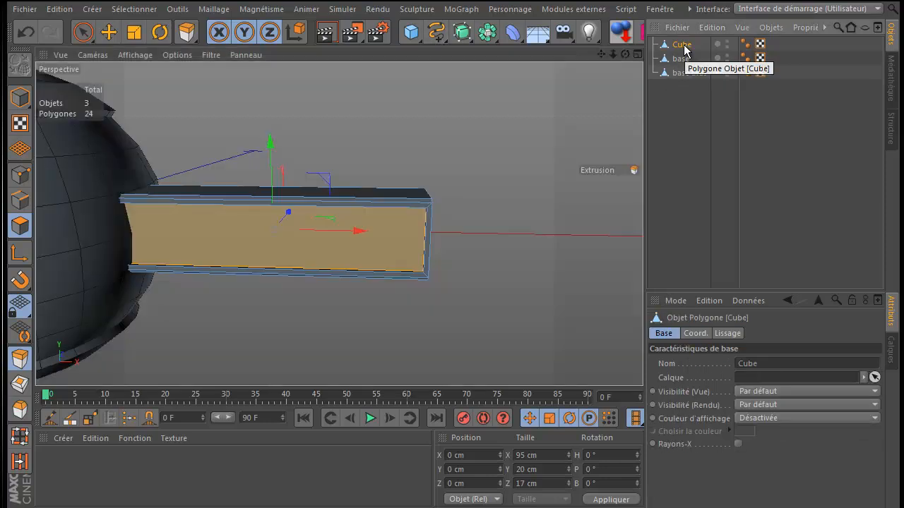
pyautogui.moveTo(684, 47); pyautogui.dragTo(81, 167)
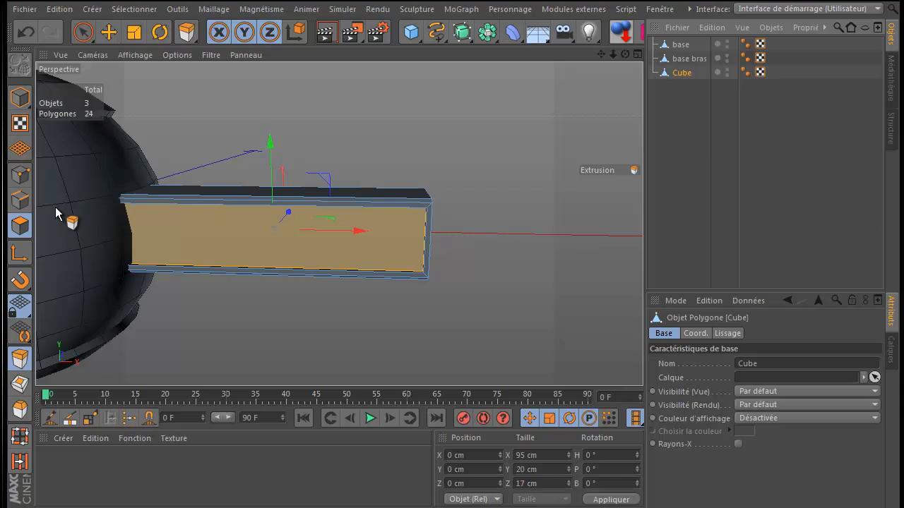
pyautogui.moveTo(108, 187); pyautogui.dragTo(464, 65)
# Step: Add a cylinder primitive and set its orientation to +Z
pyautogui.click(411, 33)
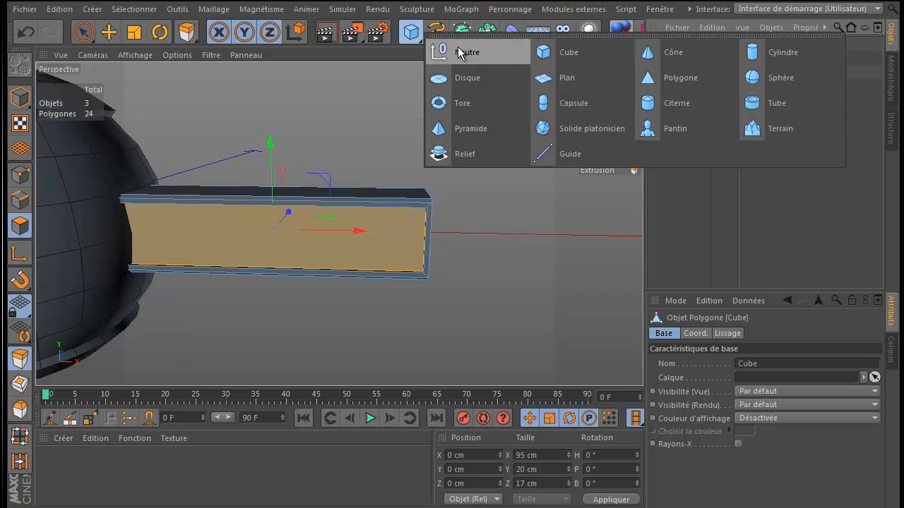
pyautogui.click(769, 53)
pyautogui.click(762, 429)
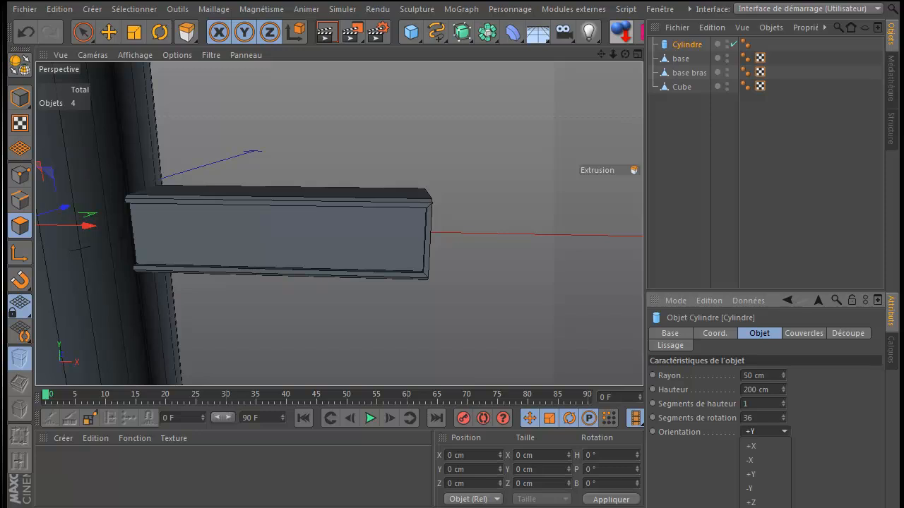
pyautogui.click(766, 503)
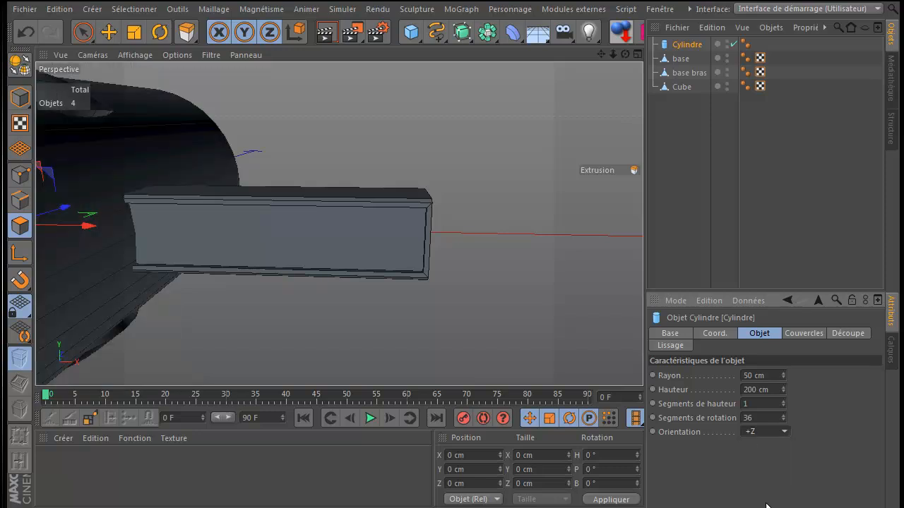
# Step: Move the cylinder along X with snapping enabled until its centre sits on the bar's free end, at X 140.871 cm
pyautogui.moveTo(90, 227); pyautogui.dragTo(424, 256)
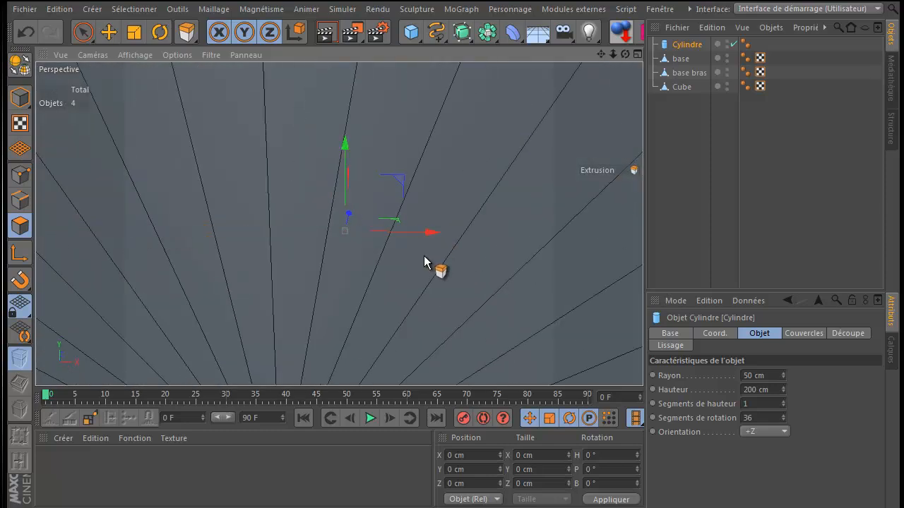
pyautogui.middleClick(423, 255)
pyautogui.middleClick(435, 276)
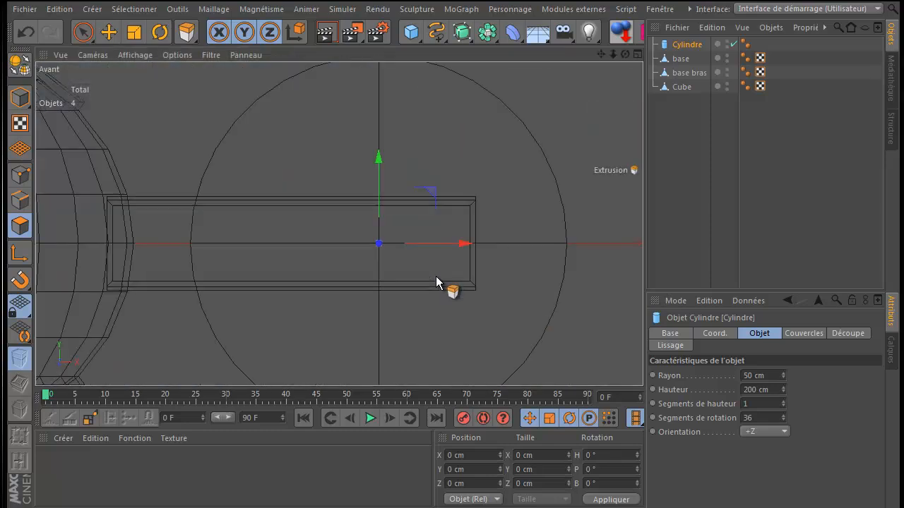
pyautogui.click(21, 103)
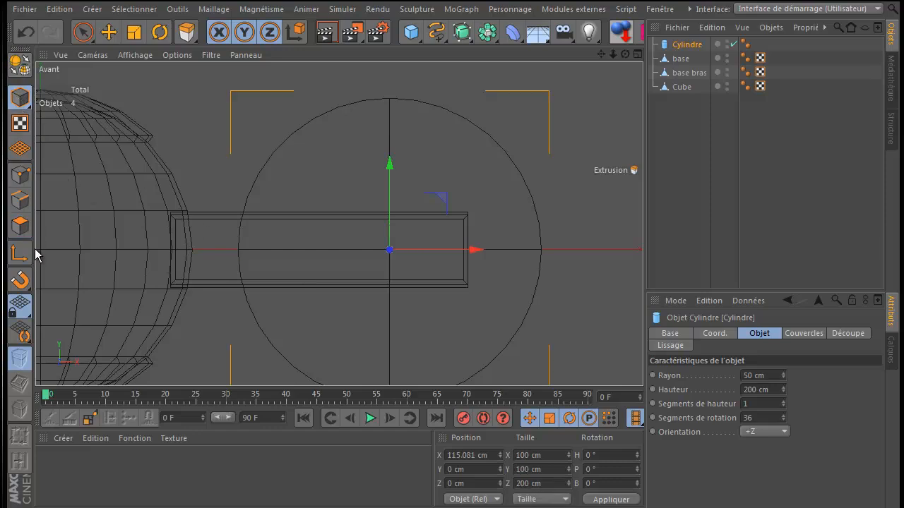
pyautogui.click(17, 280)
pyautogui.click(17, 281)
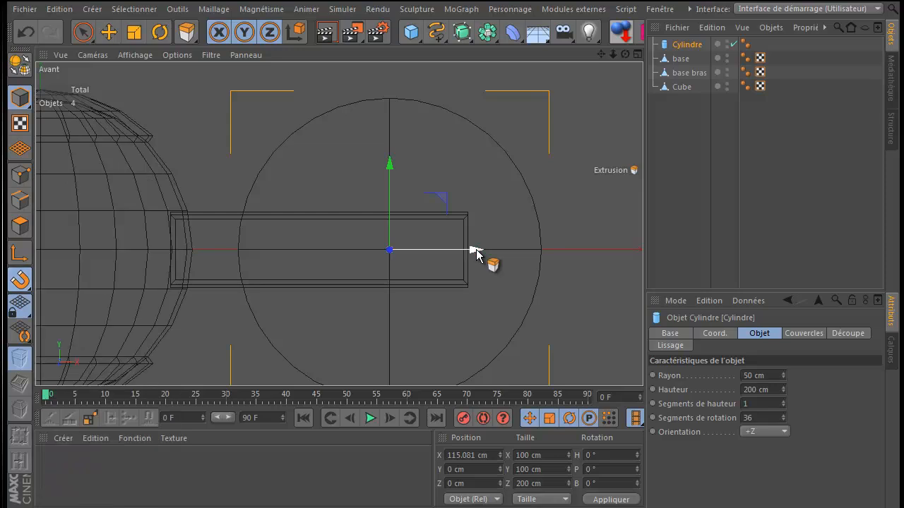
pyautogui.moveTo(476, 249); pyautogui.dragTo(554, 251)
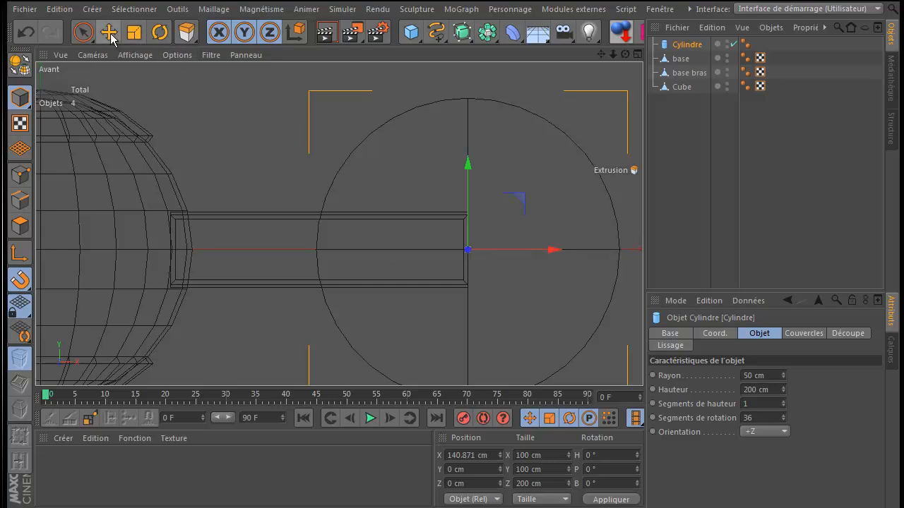
# Step: Shrink the cylinder's radius in the front view to match the bar's height, giving a diameter of about 24.9 cm
pyautogui.click(109, 33)
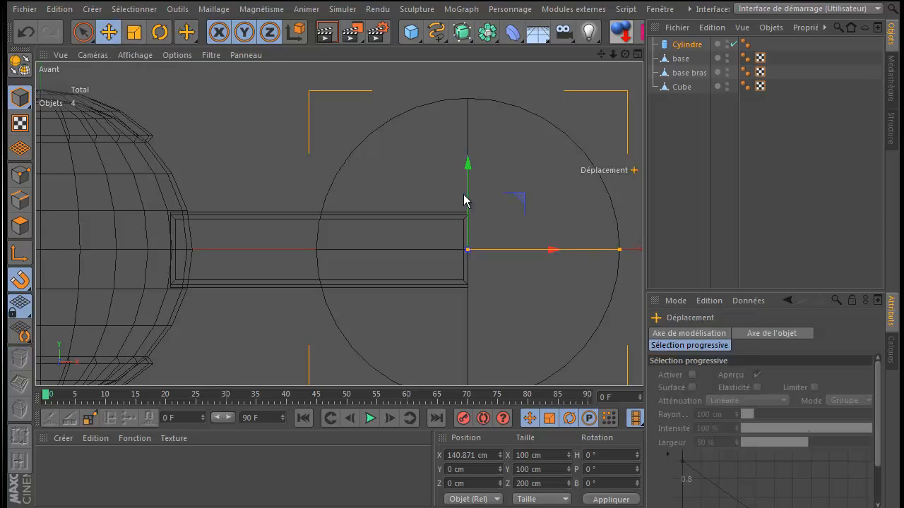
pyautogui.scroll(-1, 470, 215)
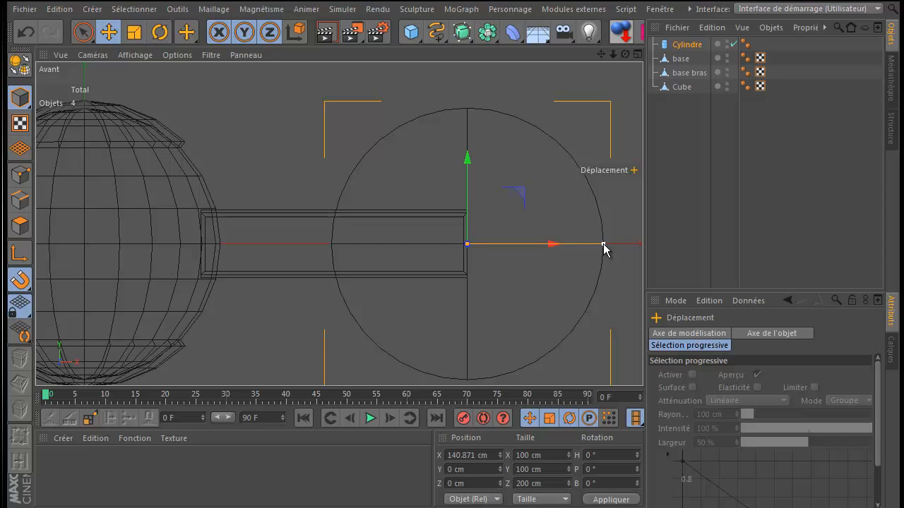
pyautogui.moveTo(604, 245); pyautogui.dragTo(500, 276)
pyautogui.scroll(4, 484, 254)
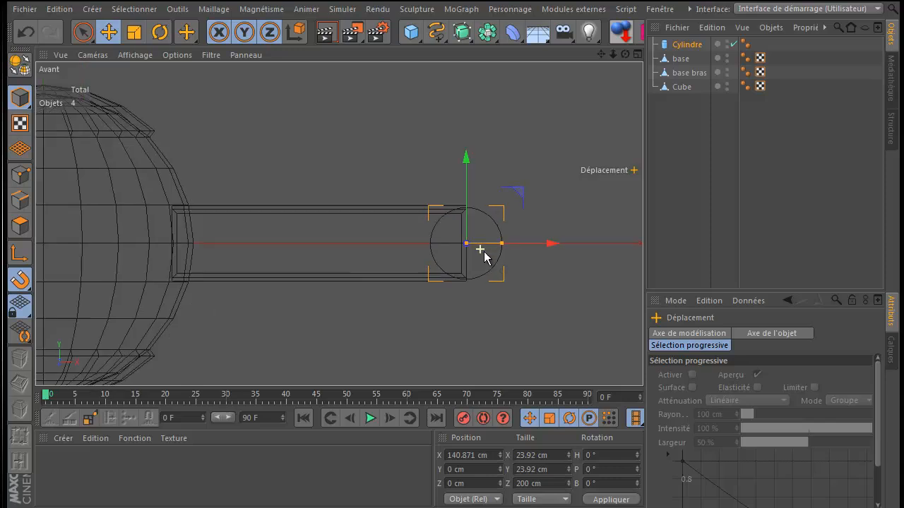
pyautogui.scroll(5, 484, 254)
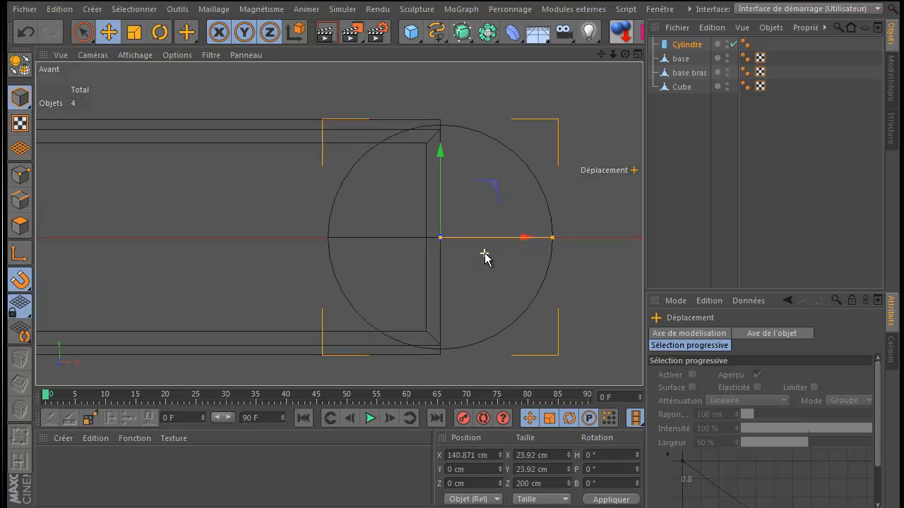
pyautogui.moveTo(559, 236); pyautogui.dragTo(565, 235)
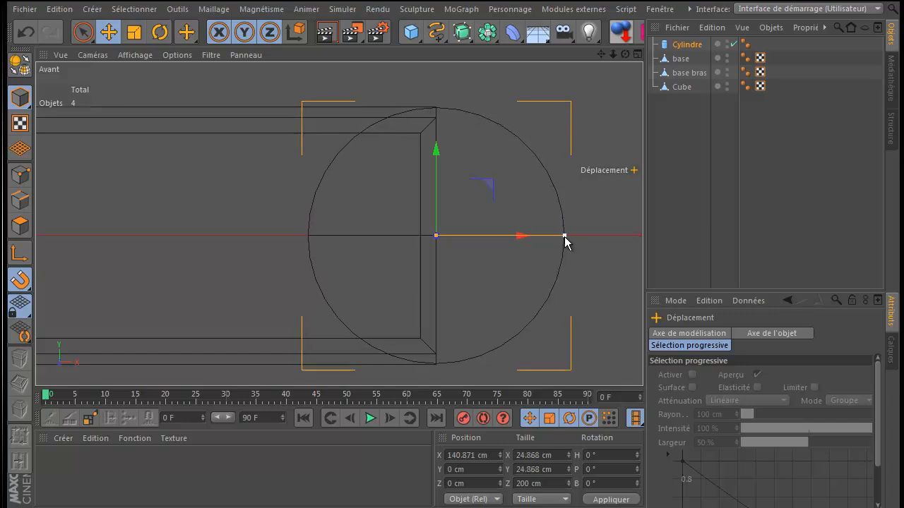
# Step: Reduce the cylinder's height to 20 cm in the top view to match the bar's thickness
pyautogui.middleClick(267, 195)
pyautogui.middleClick(410, 171)
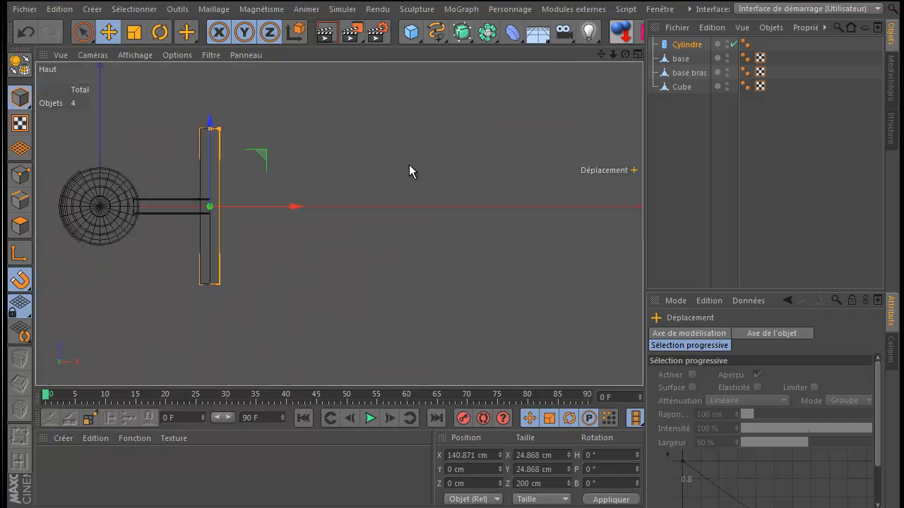
pyautogui.keyDown('alt'); pyautogui.moveTo(152, 202); pyautogui.dragTo(206, 206, button='right'); pyautogui.keyUp('alt')
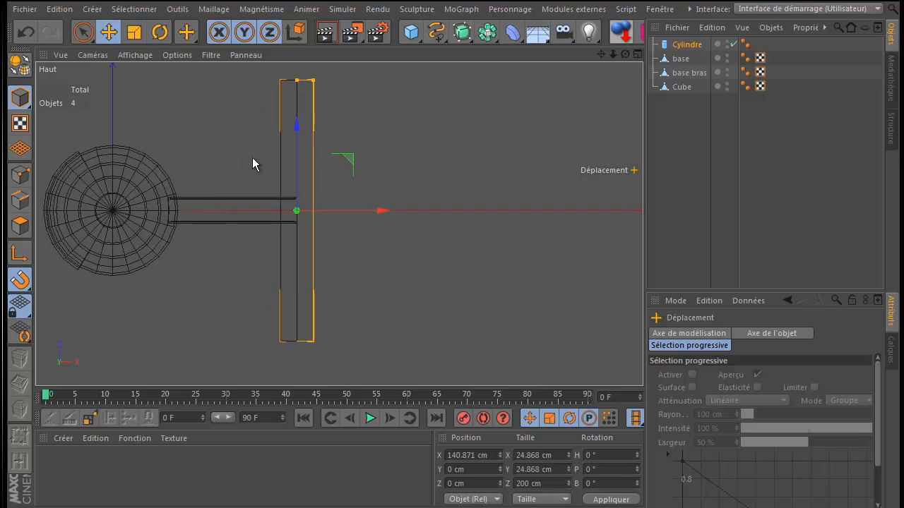
pyautogui.moveTo(296, 83); pyautogui.dragTo(296, 201)
pyautogui.scroll(1, 295, 221)
pyautogui.scroll(5, 293, 215)
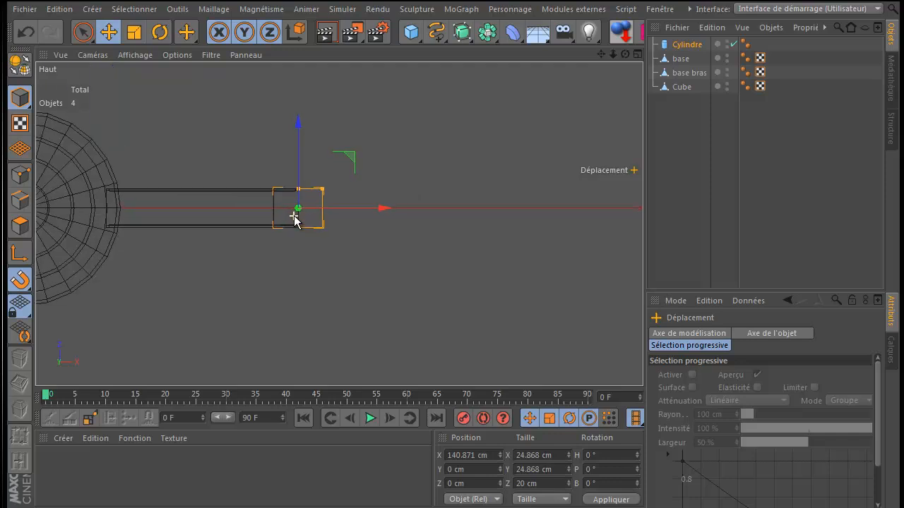
pyautogui.scroll(1, 286, 216)
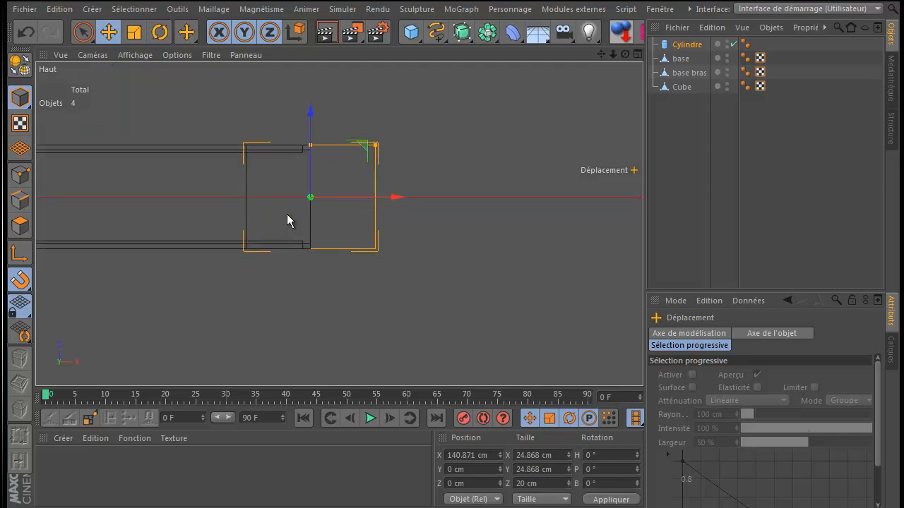
# Step: Turn snapping off and extend the cylinder's height in the top view to 20.747 cm, slightly beyond the bar's thickness
pyautogui.middleClick(125, 198)
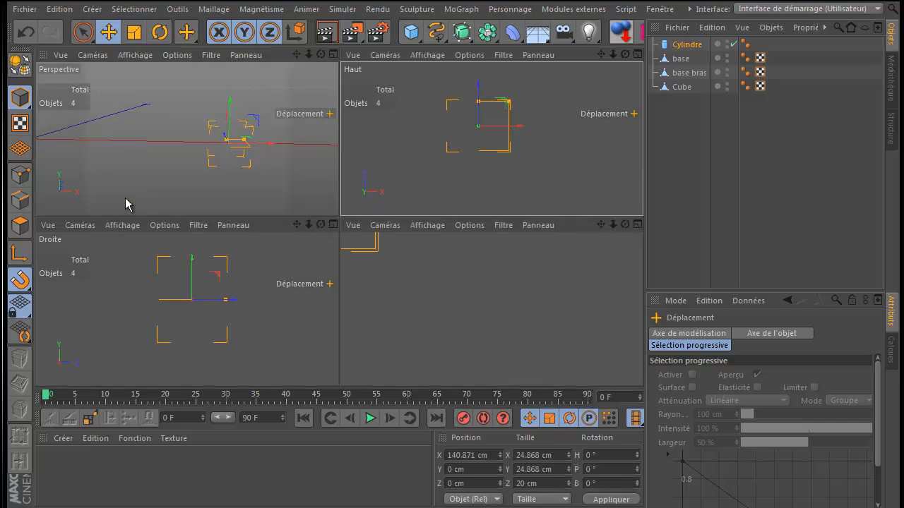
pyautogui.middleClick(138, 184)
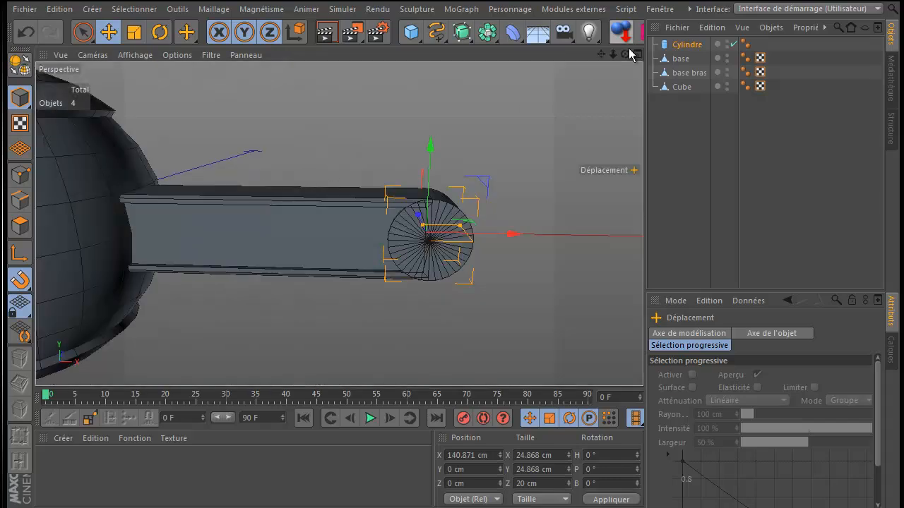
pyautogui.moveTo(622, 53); pyautogui.dragTo(454, 306)
pyautogui.middleClick(483, 223)
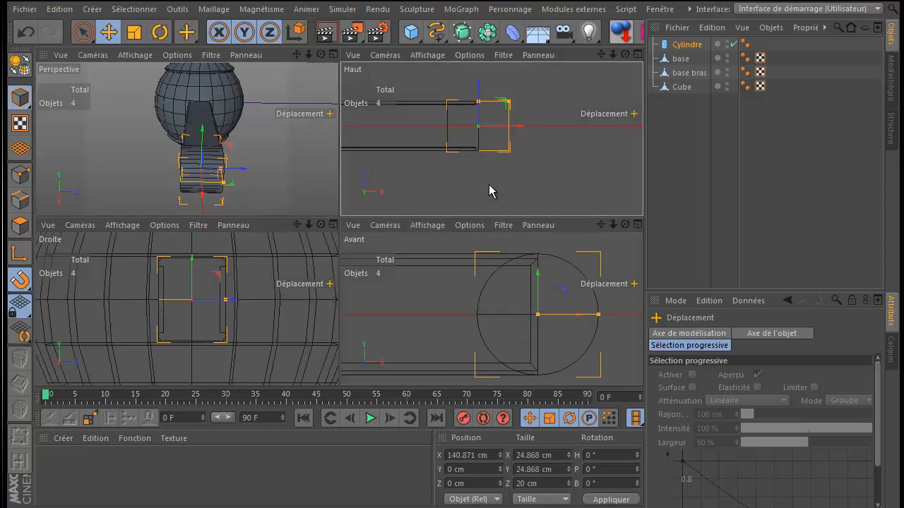
pyautogui.middleClick(488, 185)
pyautogui.click(20, 279)
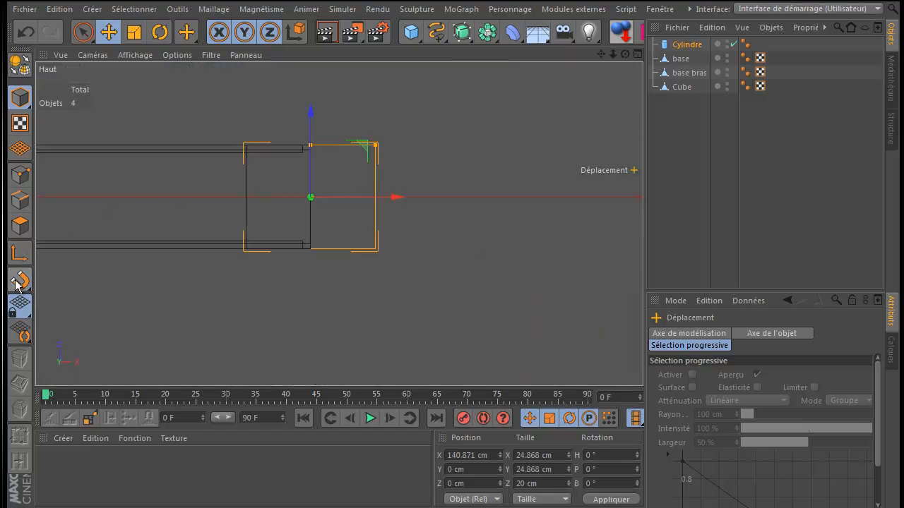
pyautogui.scroll(3, 286, 179)
pyautogui.scroll(2, 305, 161)
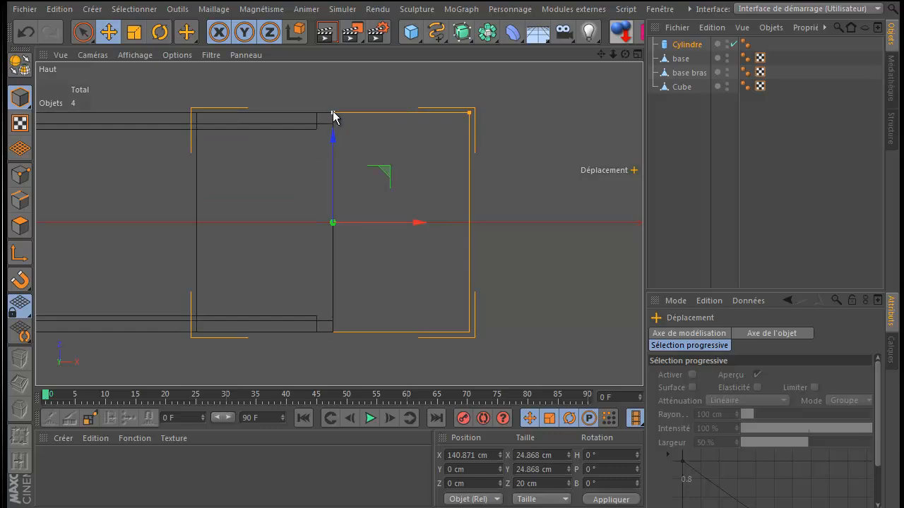
pyautogui.moveTo(332, 110); pyautogui.dragTo(333, 109)
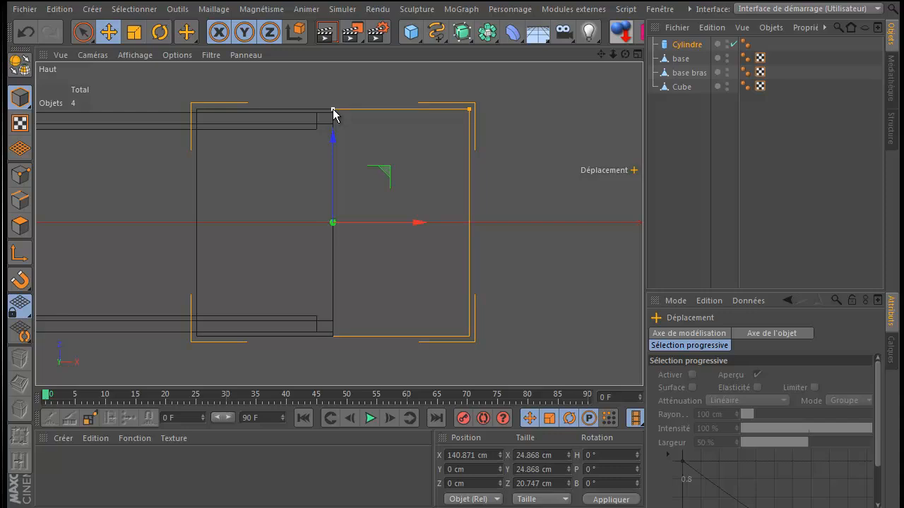
# Step: Compare the elbow joint with the finished arm in test tuto bras robot.c4d, and return to tuto formie.c4d
pyautogui.middleClick(102, 223)
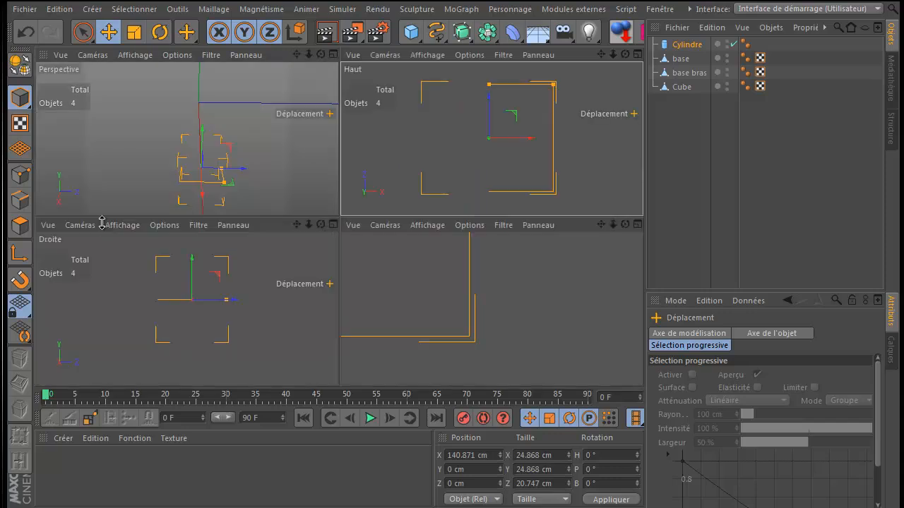
pyautogui.middleClick(133, 180)
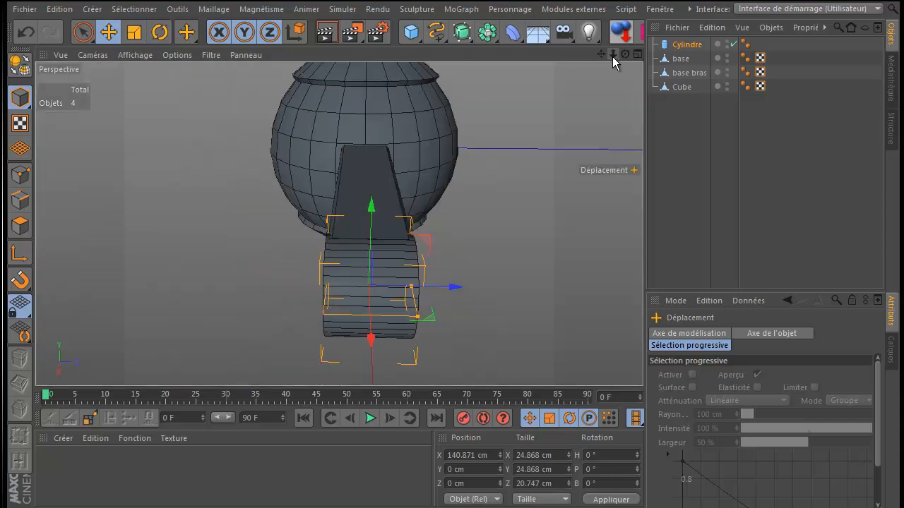
pyautogui.moveTo(622, 54); pyautogui.dragTo(452, 302)
pyautogui.scroll(-3, 562, 135)
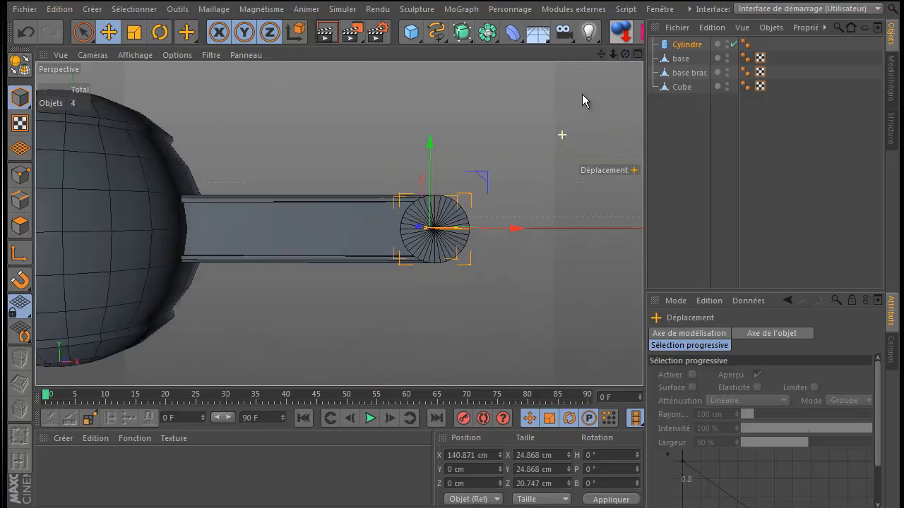
pyautogui.moveTo(597, 56); pyautogui.dragTo(451, 303)
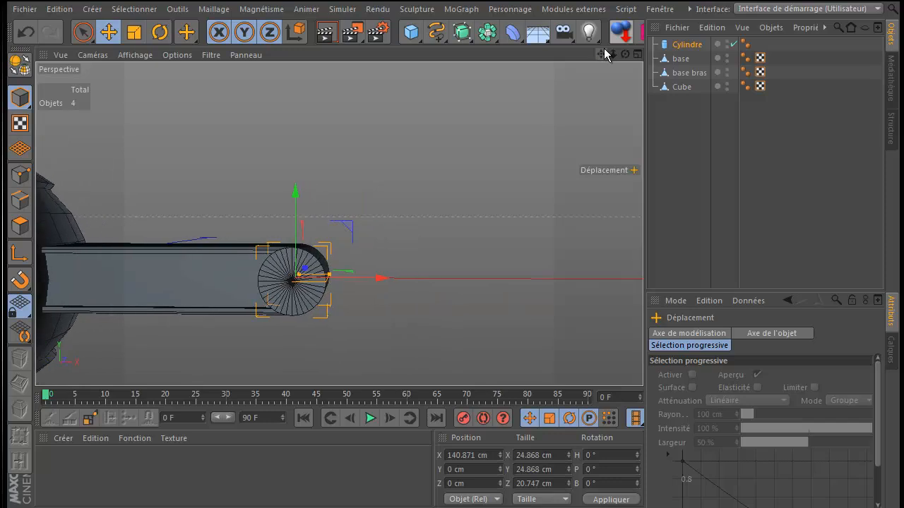
pyautogui.click(667, 10)
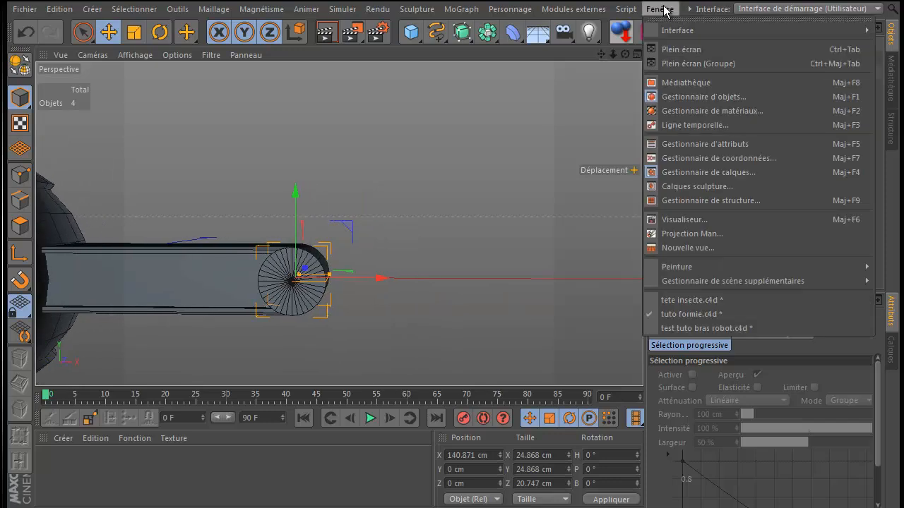
pyautogui.click(691, 330)
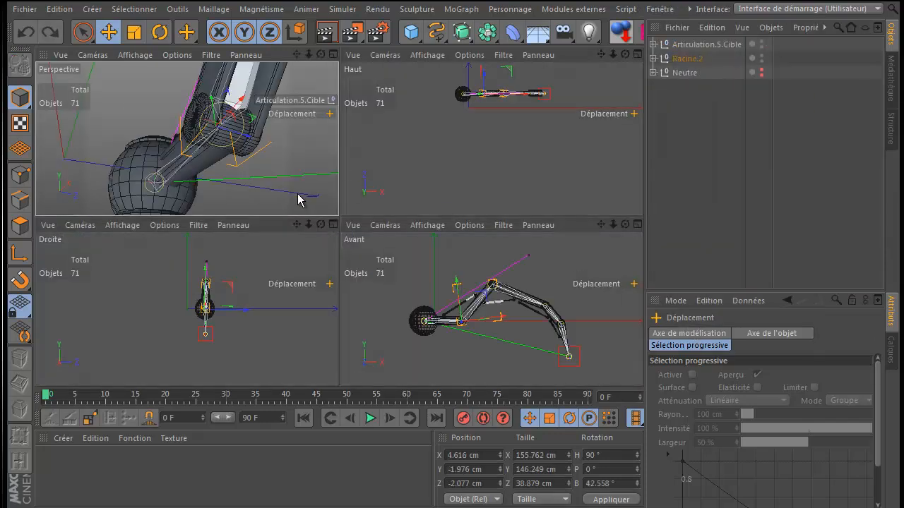
pyautogui.middleClick(298, 195)
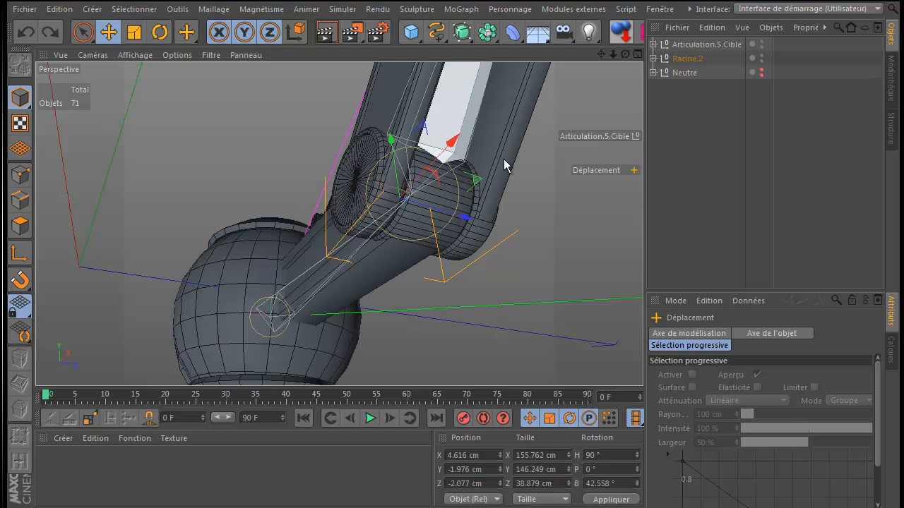
pyautogui.moveTo(600, 54); pyautogui.dragTo(452, 304)
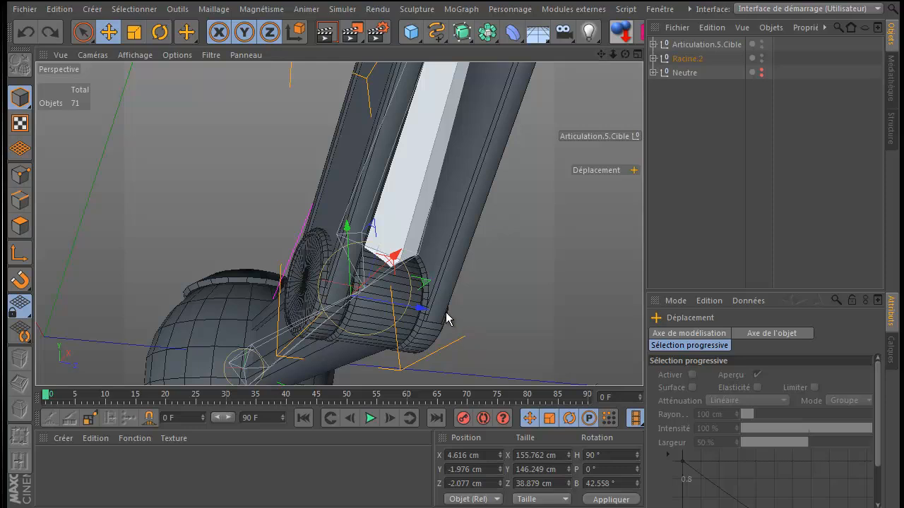
pyautogui.click(362, 318)
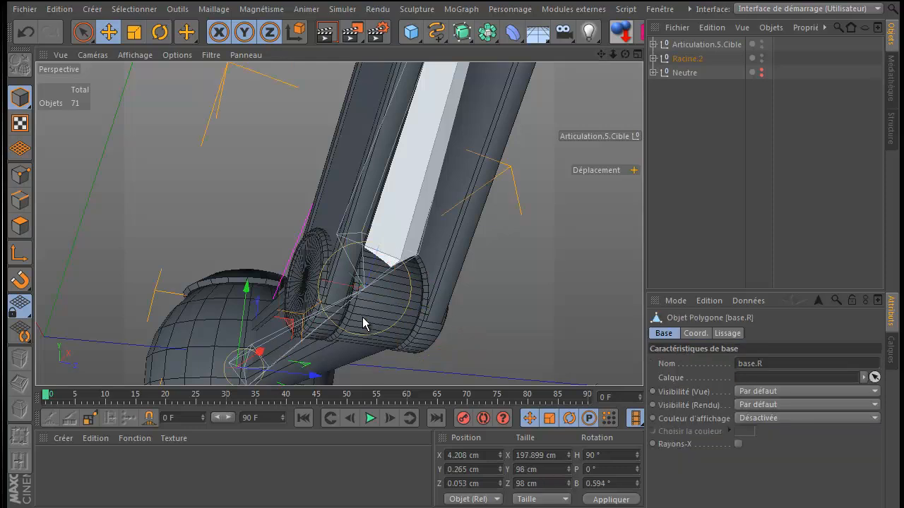
pyautogui.click(659, 8)
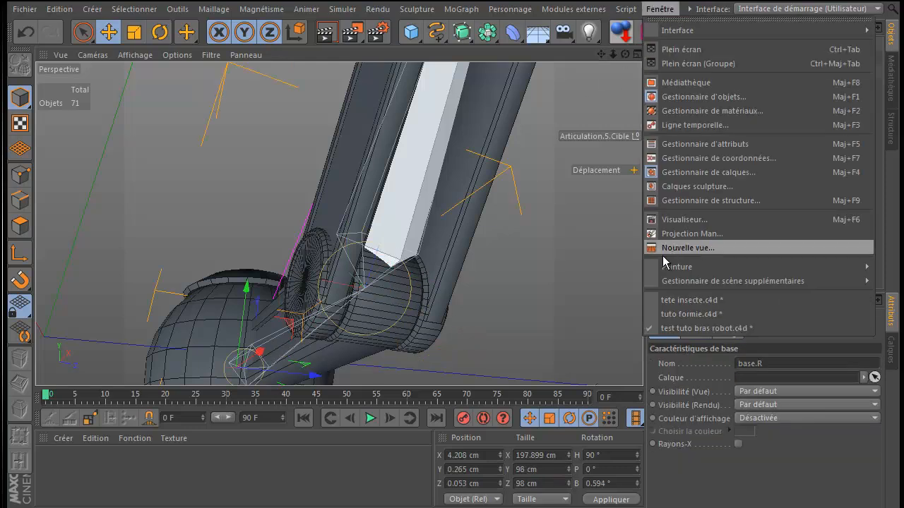
pyautogui.click(663, 315)
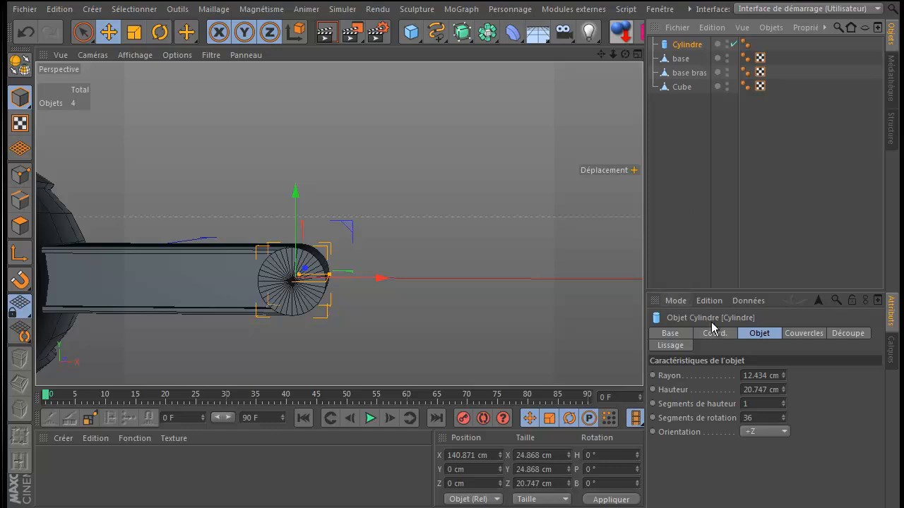
# Step: Enable the bevel on the cylinder's caps with 1 segment and a radius of 1 cm
pyautogui.click(808, 335)
pyautogui.click(704, 407)
pyautogui.click(714, 419)
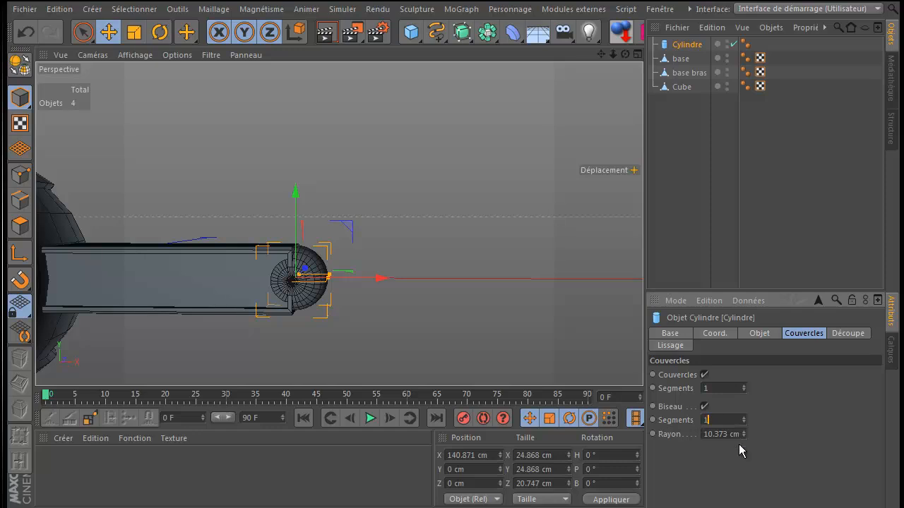
pyautogui.click(734, 433)
pyautogui.write('1')
pyautogui.press('Return')
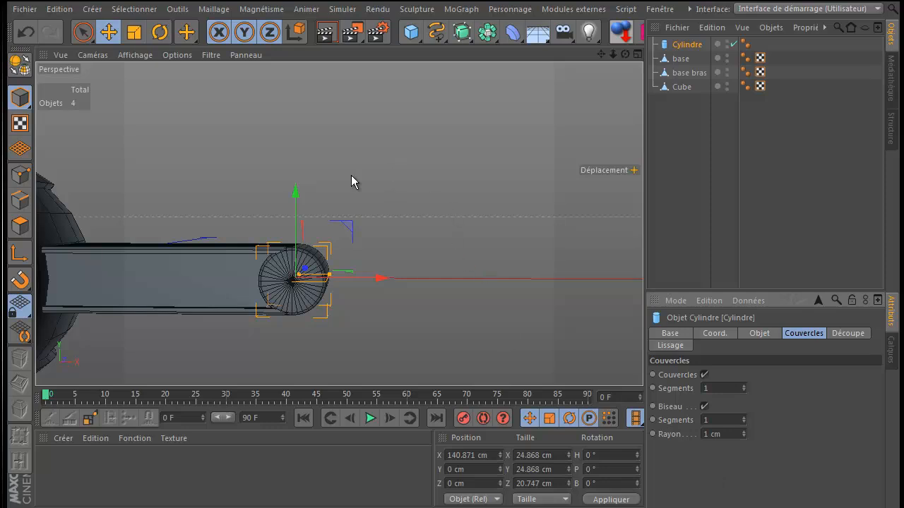
# Step: Increase the cap bevel radius of the cylinder to 1.3 cm
pyautogui.scroll(5, 299, 255)
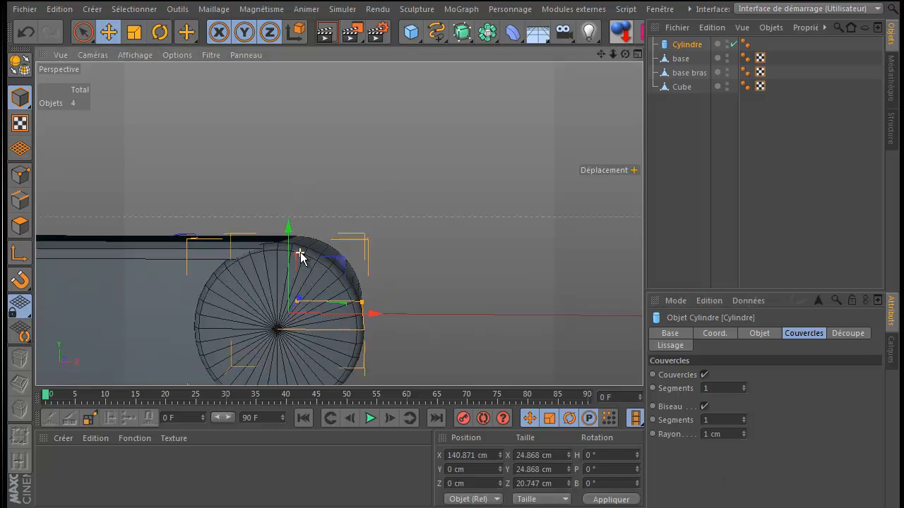
pyautogui.scroll(1, 300, 255)
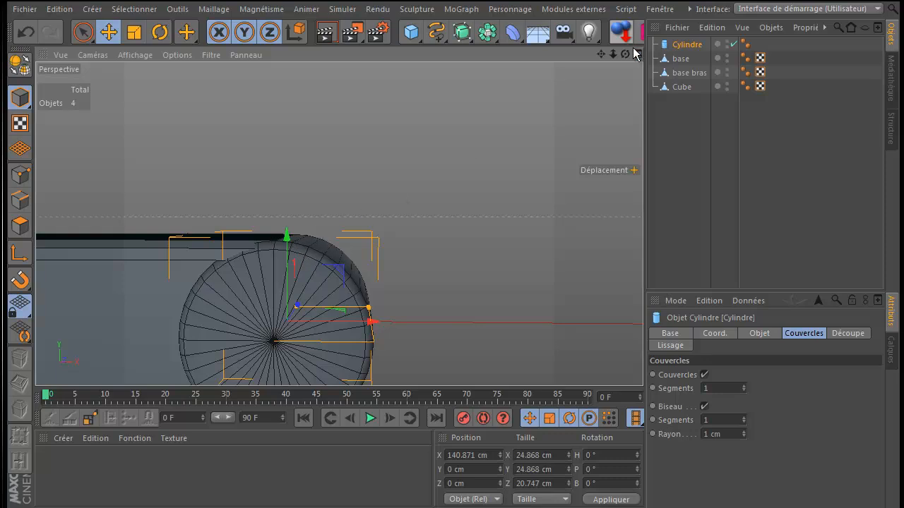
pyautogui.moveTo(625, 55); pyautogui.dragTo(454, 307)
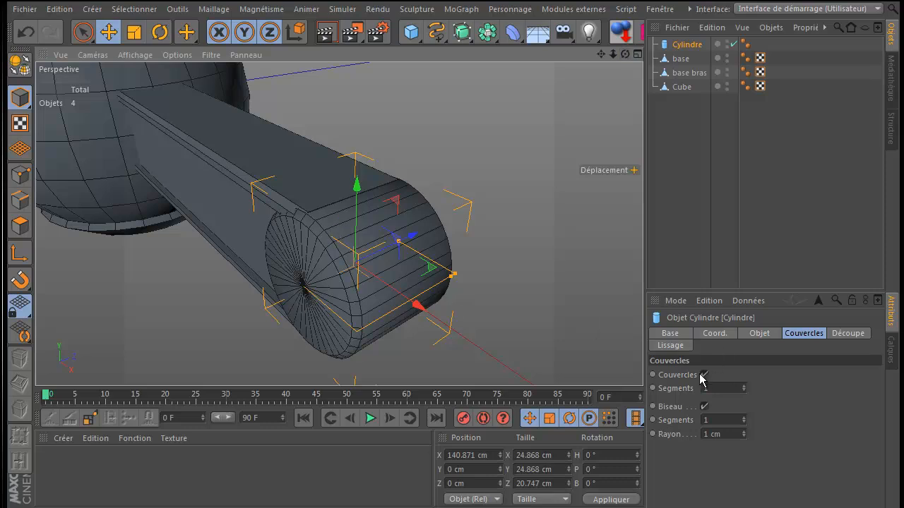
pyautogui.click(709, 434)
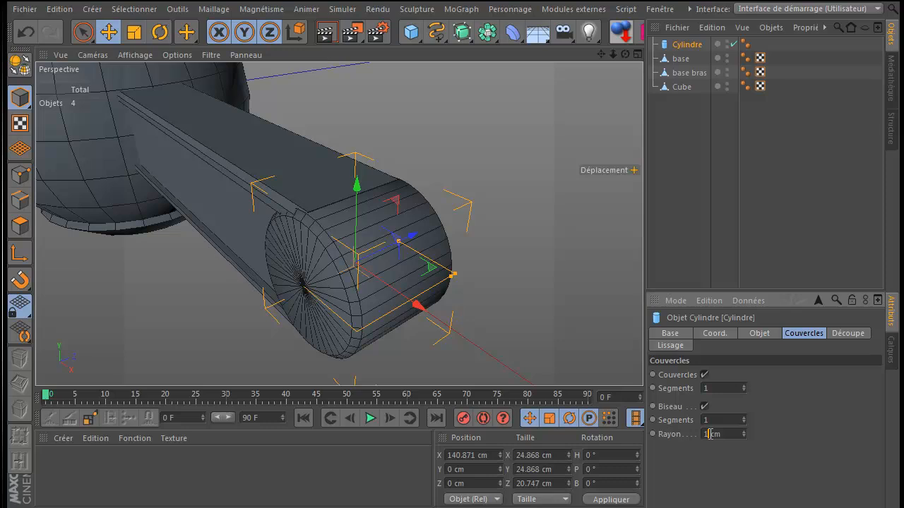
pyautogui.write('1.2')
pyautogui.press('Return')
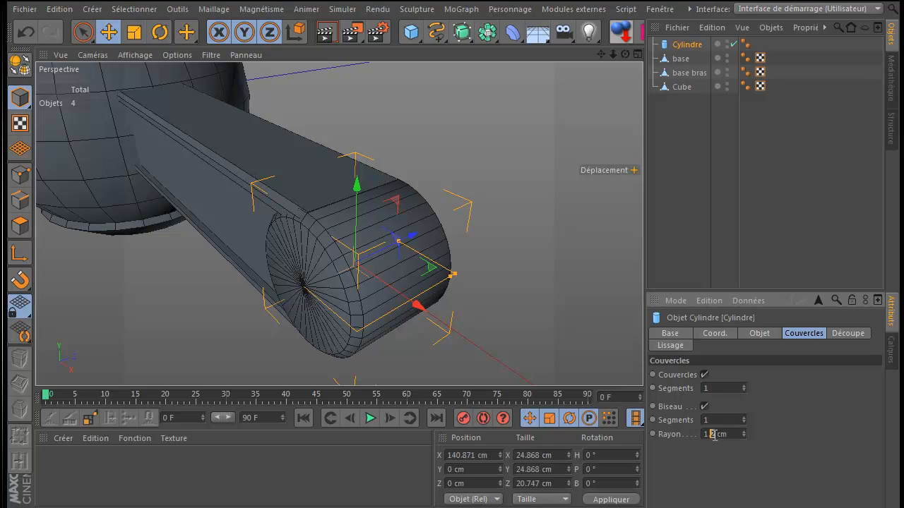
pyautogui.press('Return')
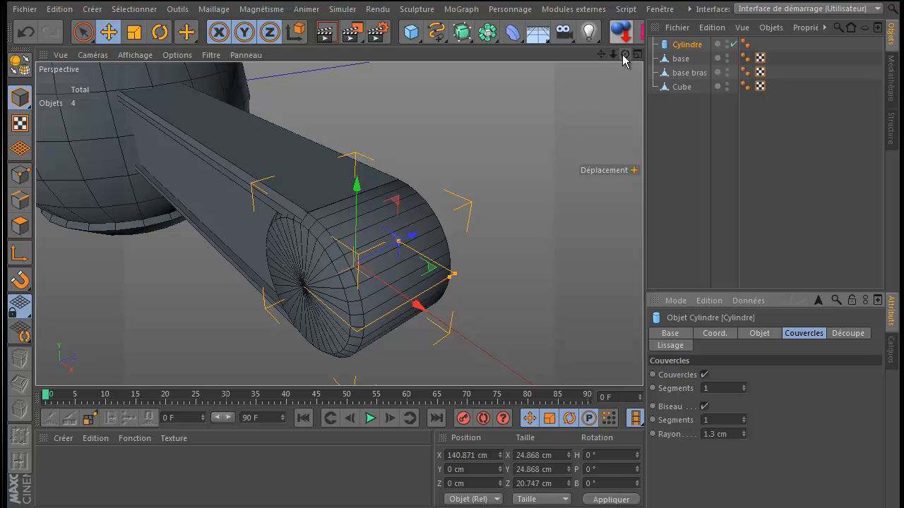
pyautogui.moveTo(452, 308)
pyautogui.keyDown('alt'); pyautogui.mouseDown()
pyautogui.moveTo(444, 317)
pyautogui.moveTo(463, 303)
pyautogui.moveTo(453, 303)
pyautogui.mouseUp(); pyautogui.keyUp('alt')
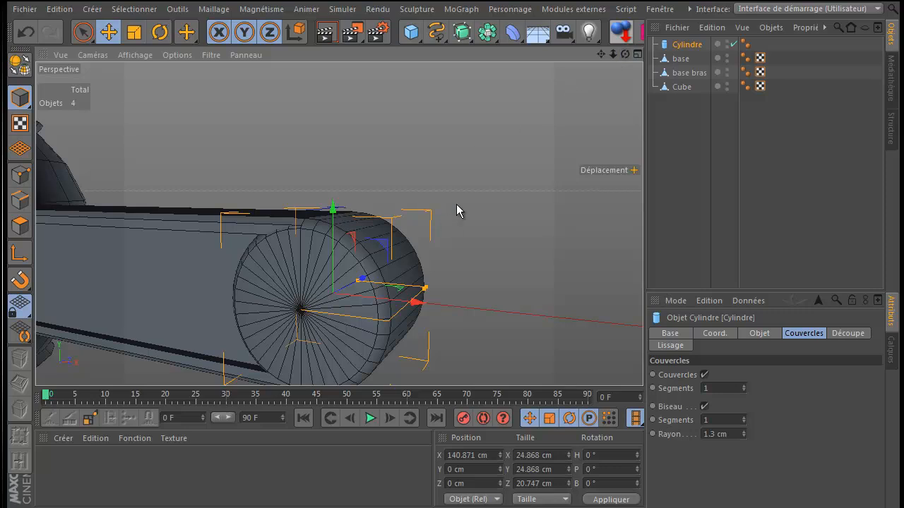
# Step: Convert the cylinder to an editable polygon object and nest Cylindre and Cube under base bras
pyautogui.scroll(-5, 458, 207)
pyautogui.middleClick(458, 332)
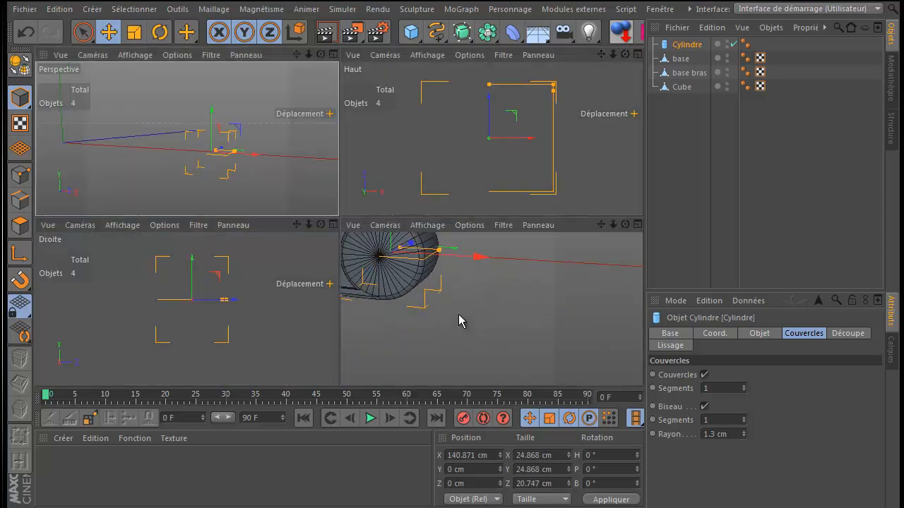
pyautogui.middleClick(458, 313)
pyautogui.scroll(-8, 425, 290)
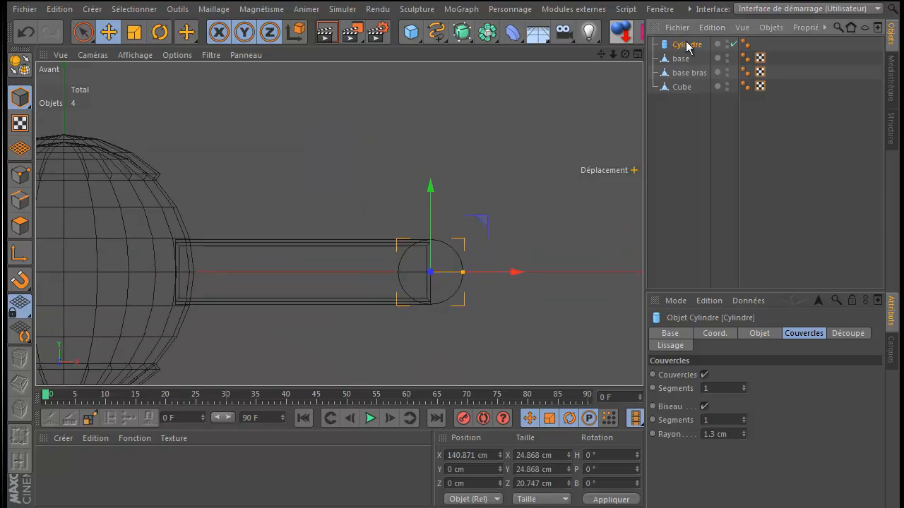
pyautogui.click(31, 62)
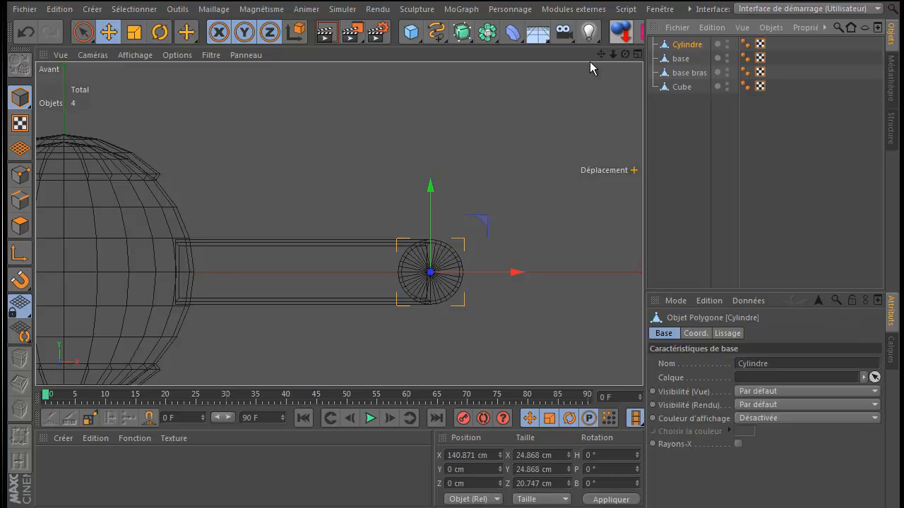
pyautogui.moveTo(675, 88); pyautogui.dragTo(688, 75)
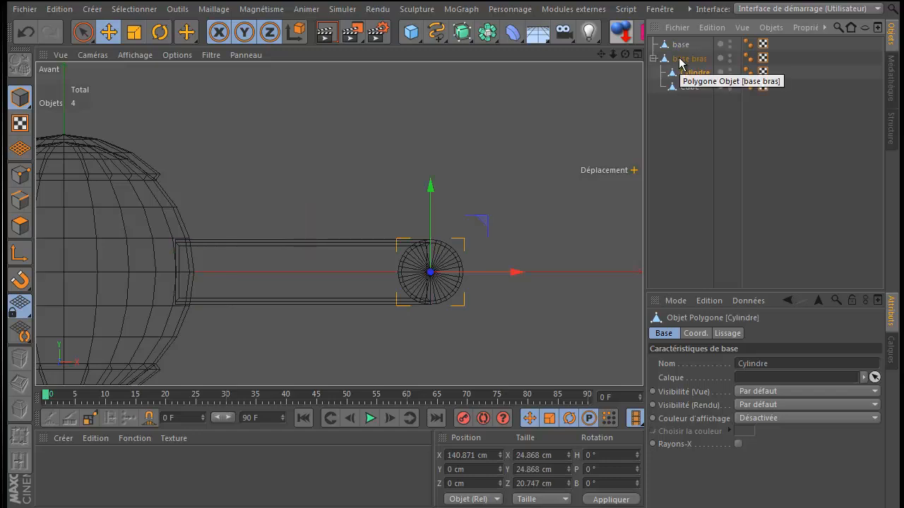
# Step: Duplicate the Cube bar outside the base bras hierarchy and move the copy along X beyond the elbow cylinder
pyautogui.click(311, 287)
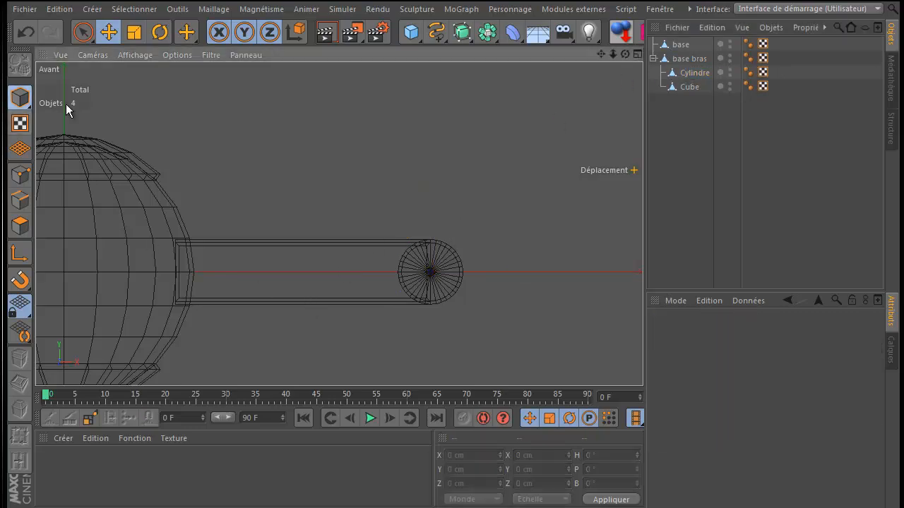
pyautogui.click(283, 300)
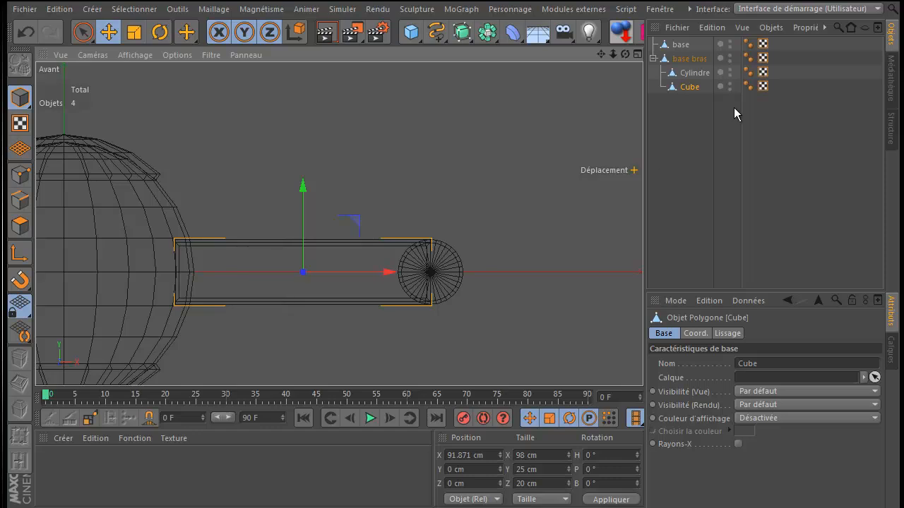
pyautogui.keyDown('ctrl'); pyautogui.moveTo(685, 89); pyautogui.dragTo(687, 130); pyautogui.keyUp('ctrl')
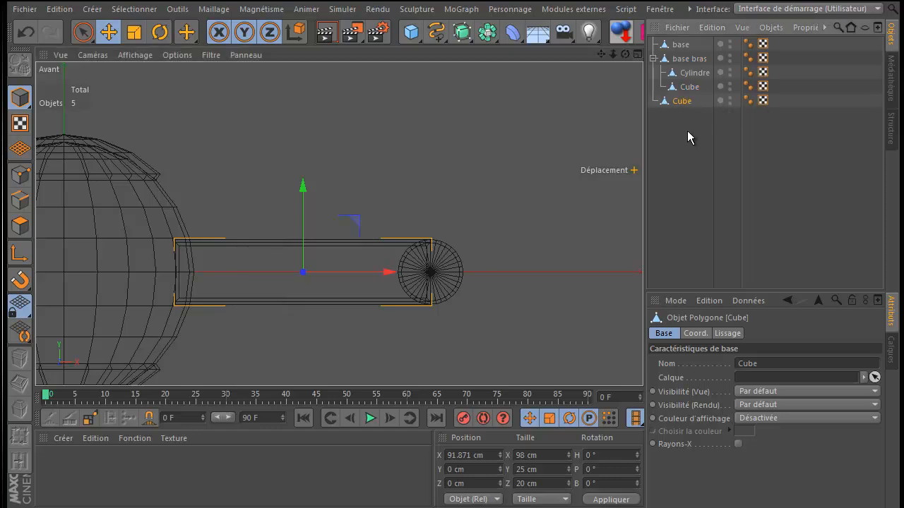
pyautogui.moveTo(392, 272); pyautogui.dragTo(453, 303)
# Step: Move the elbow cylinder off the first bar's end along X, enable snapping and snap it back onto the end
pyautogui.click(440, 274)
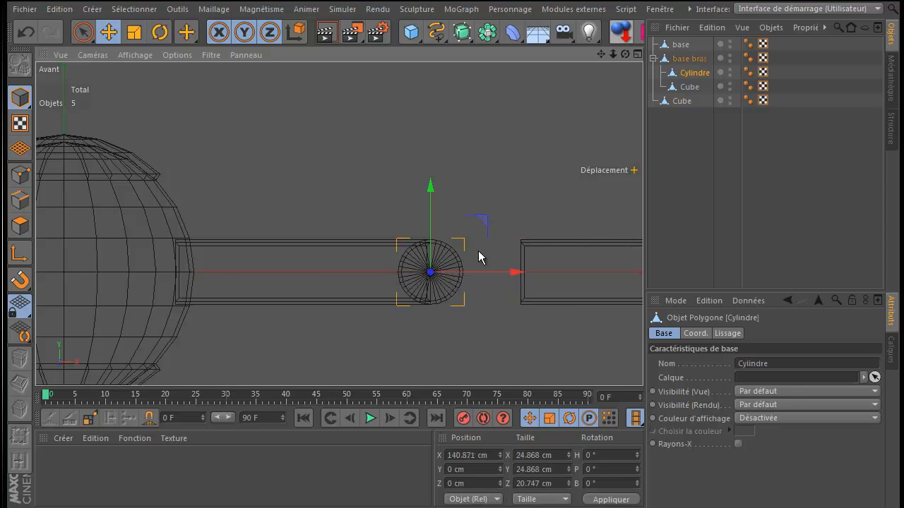
pyautogui.scroll(3, 438, 289)
pyautogui.scroll(3, 438, 288)
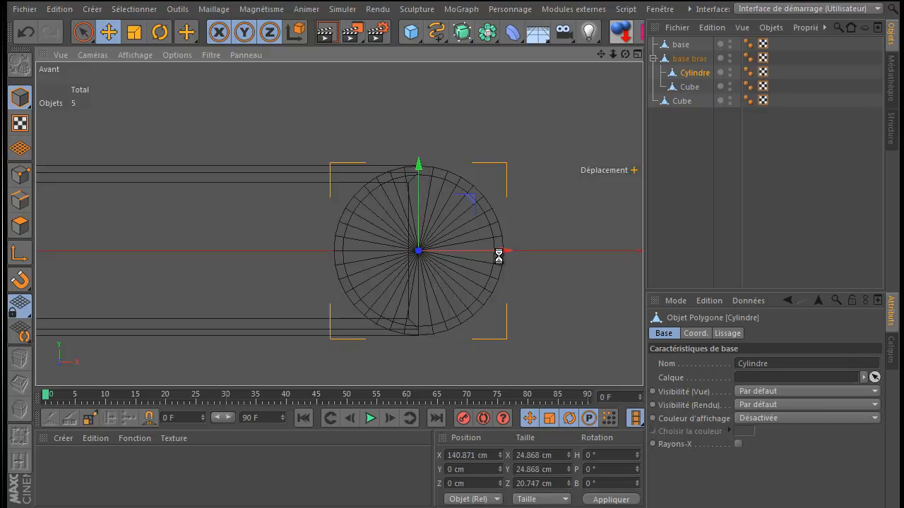
pyautogui.moveTo(503, 256); pyautogui.dragTo(516, 254)
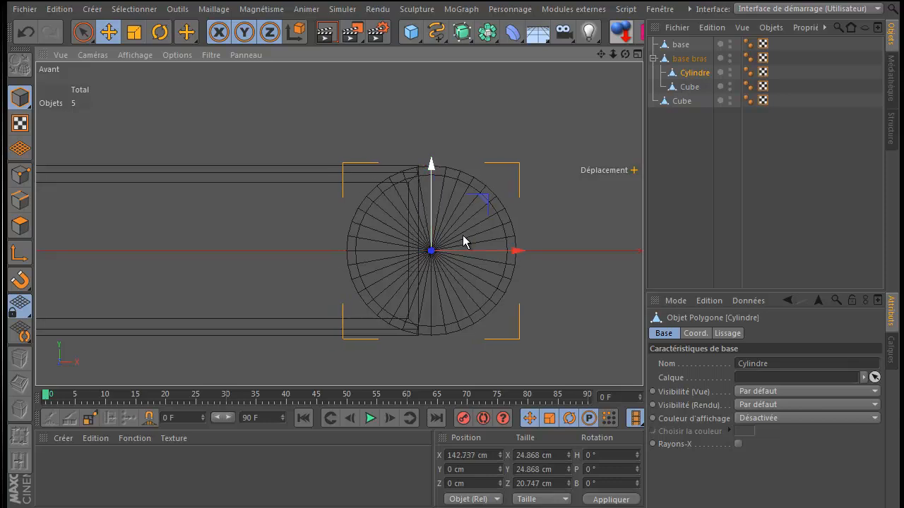
pyautogui.moveTo(518, 256); pyautogui.dragTo(504, 252)
pyautogui.click(23, 282)
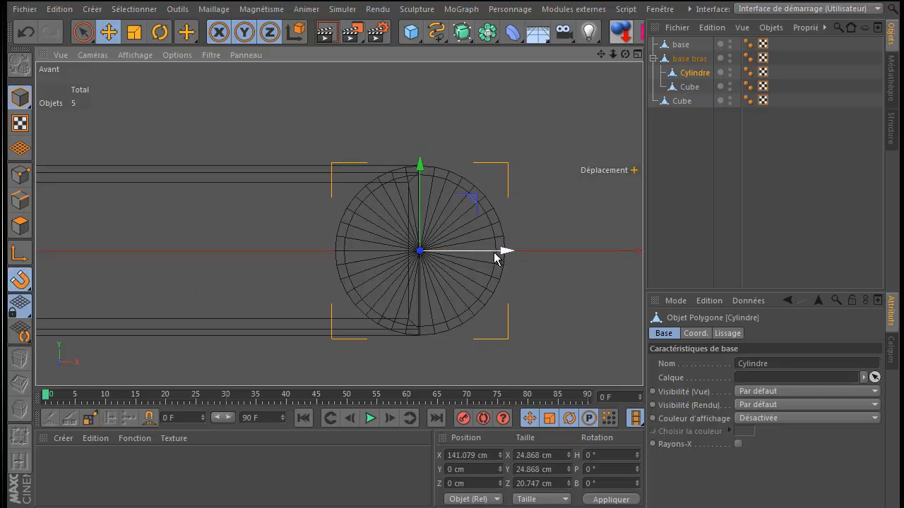
pyautogui.moveTo(505, 254); pyautogui.dragTo(504, 251)
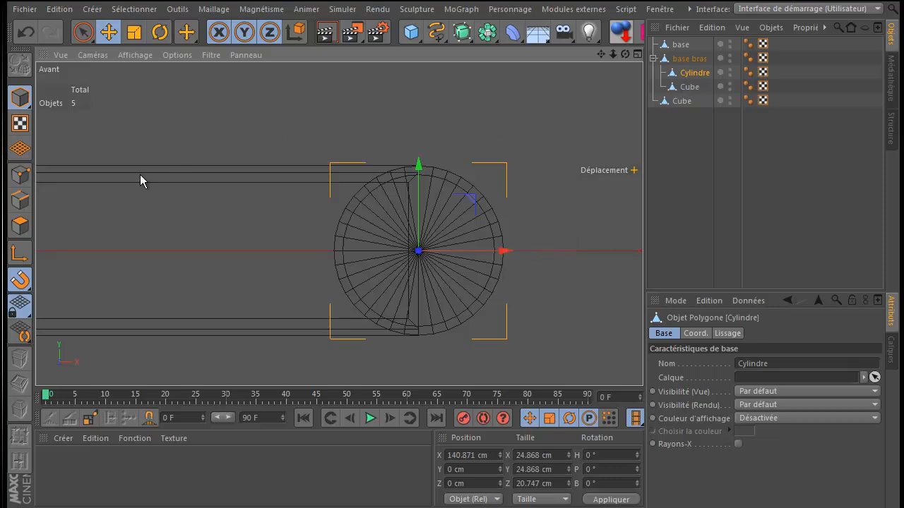
# Step: Lengthen the Cube copy to about 204 cm along X and move it to about 262.6 cm in X, beyond the elbow
pyautogui.scroll(-3, 539, 129)
pyautogui.moveTo(600, 55); pyautogui.dragTo(443, 303)
pyautogui.scroll(-6, 454, 167)
pyautogui.scroll(-2, 455, 170)
pyautogui.scroll(-2, 427, 158)
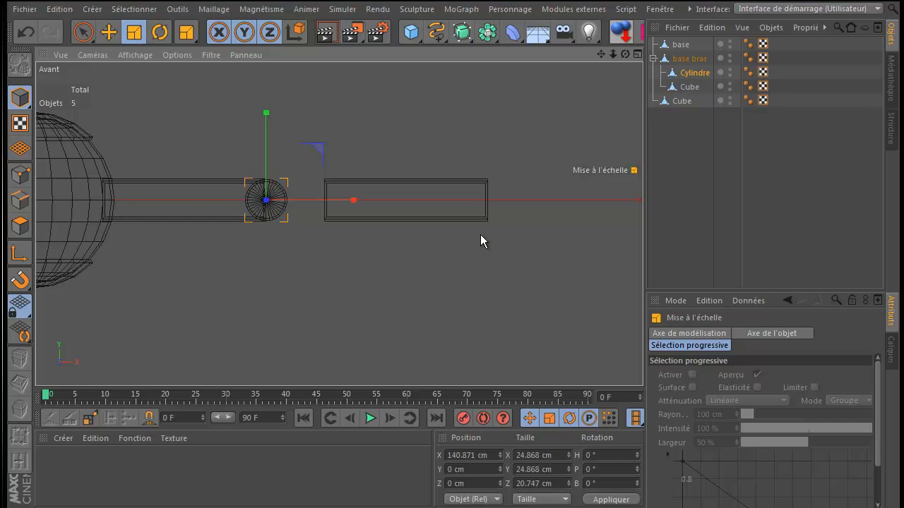
pyautogui.click(688, 101)
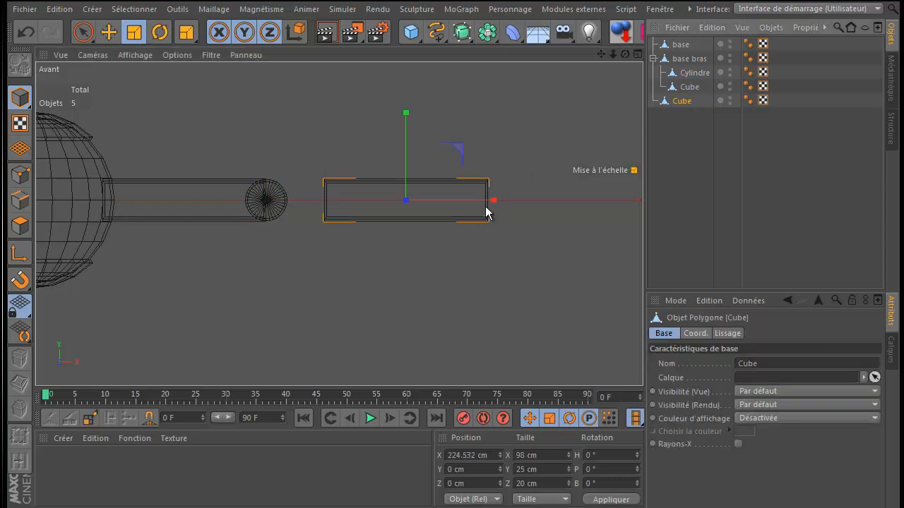
pyautogui.moveTo(496, 201); pyautogui.dragTo(593, 201)
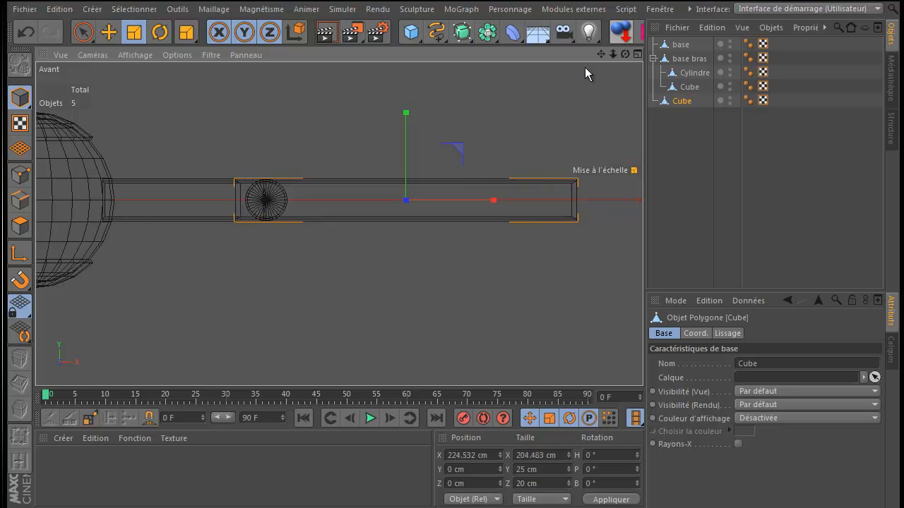
pyautogui.click(108, 31)
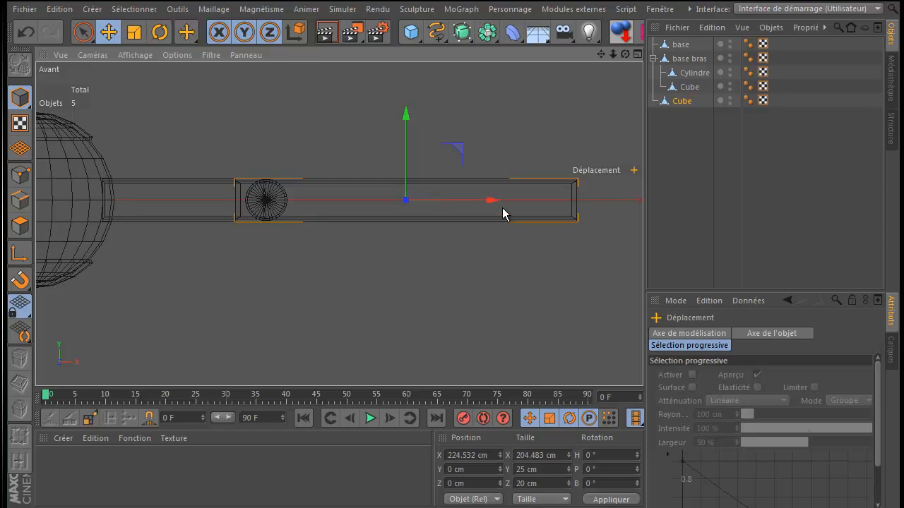
pyautogui.moveTo(492, 203); pyautogui.dragTo(548, 205)
# Step: Thin the second bar to about 9.8 cm in Z and offset it beside the elbow at about X 254.4 cm, Z -16.7 cm
pyautogui.middleClick(370, 132)
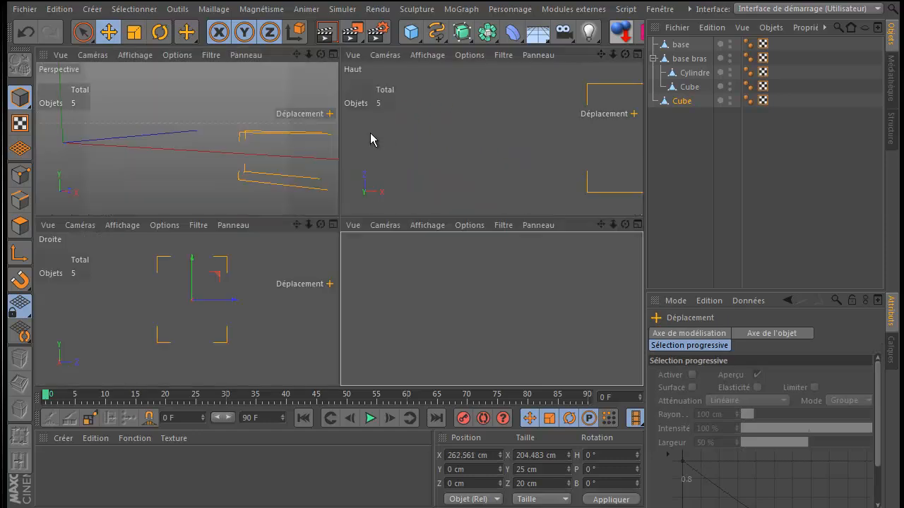
pyautogui.middleClick(405, 150)
pyautogui.scroll(-5, 405, 151)
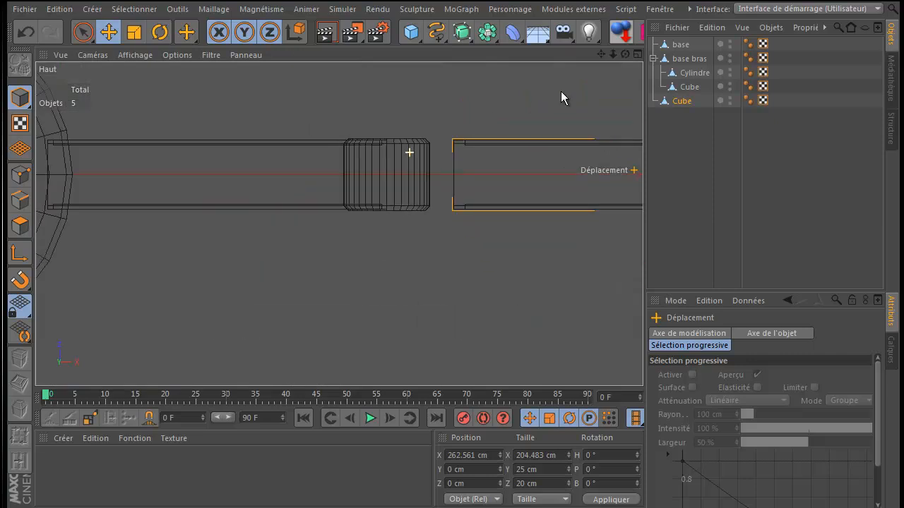
pyautogui.moveTo(602, 54); pyautogui.dragTo(451, 303)
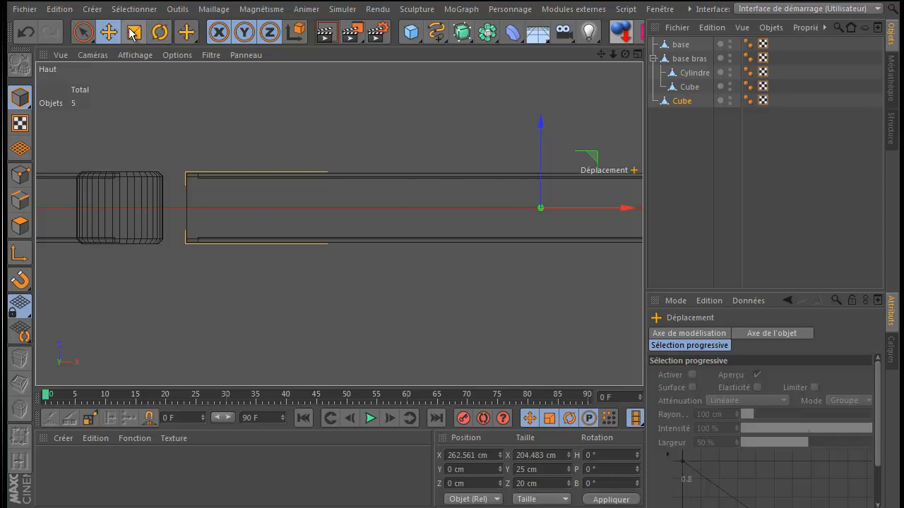
pyautogui.press('t')
pyautogui.moveTo(538, 120); pyautogui.dragTo(542, 164)
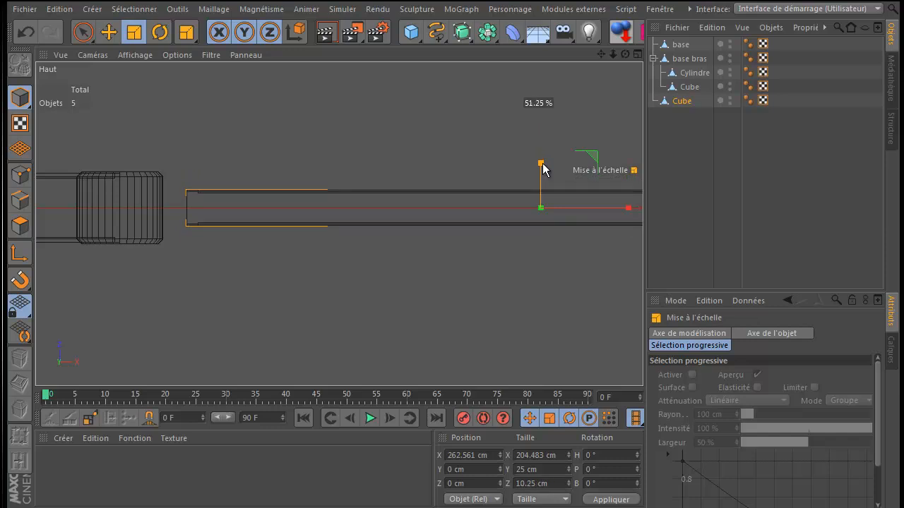
pyautogui.moveTo(542, 168); pyautogui.dragTo(543, 169)
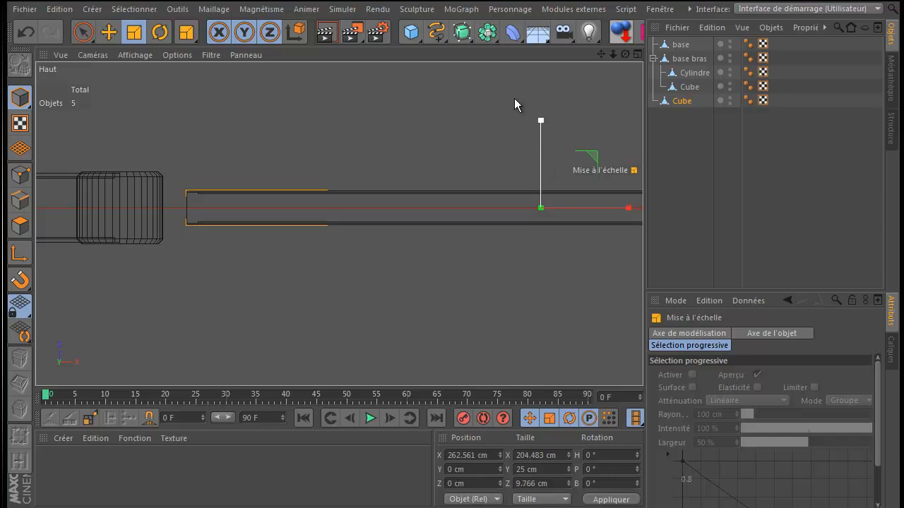
pyautogui.click(111, 33)
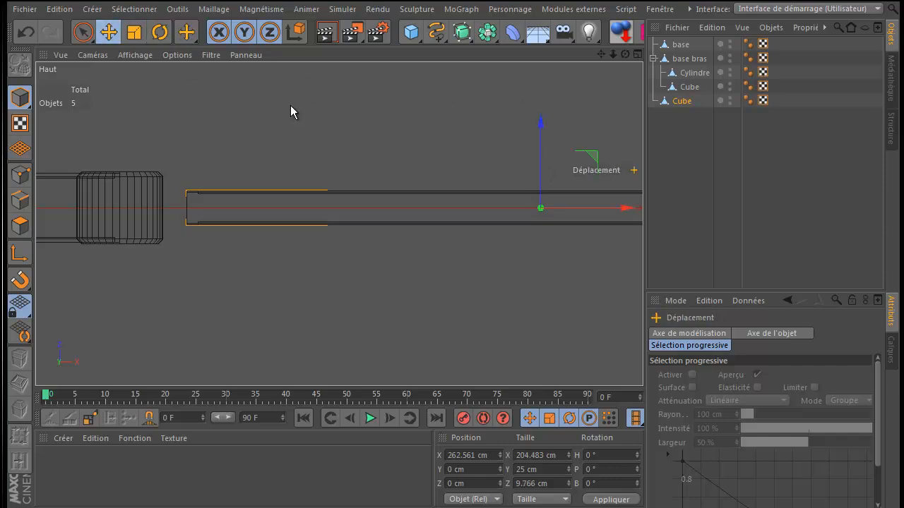
pyautogui.moveTo(593, 160); pyautogui.dragTo(562, 219)
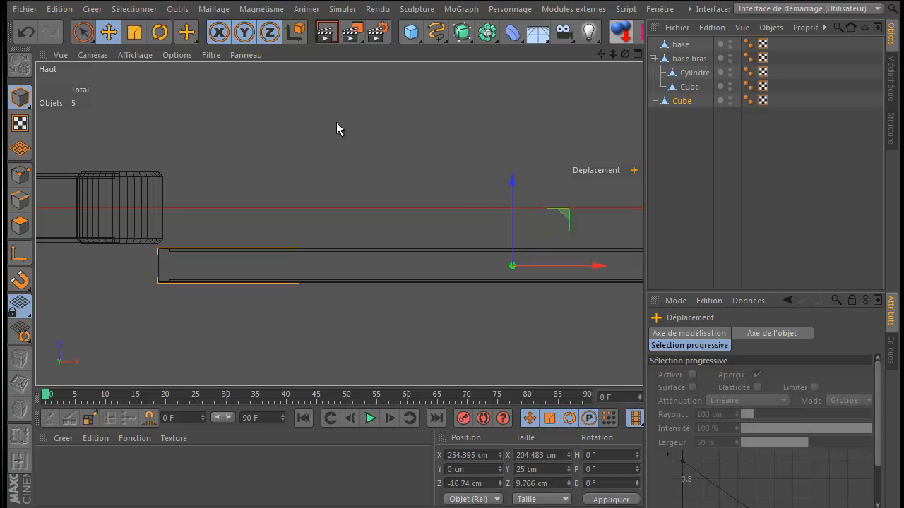
# Step: Duplicate the elbow Cylindre outside the base bras hierarchy and move the copy along Z to about -21.2 cm
pyautogui.click(131, 205)
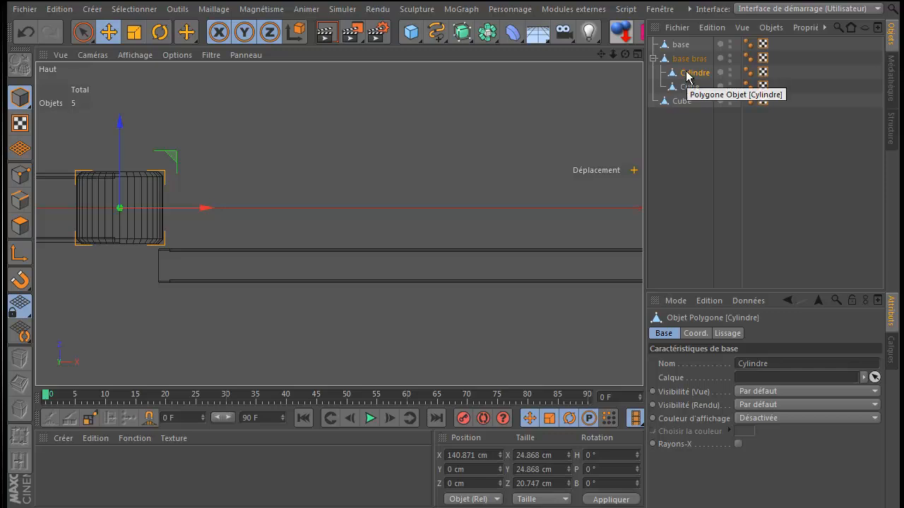
pyautogui.keyDown('ctrl'); pyautogui.moveTo(686, 76); pyautogui.dragTo(683, 120); pyautogui.keyUp('ctrl')
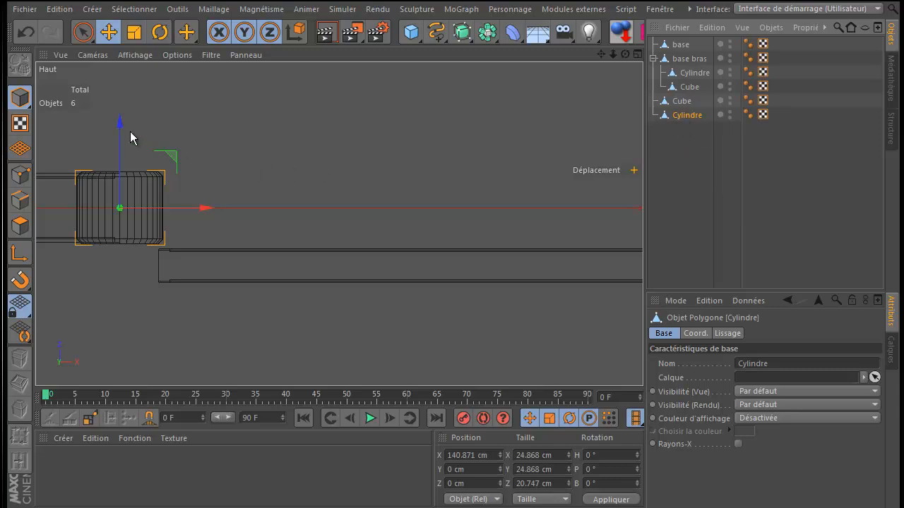
pyautogui.moveTo(118, 125); pyautogui.dragTo(116, 201)
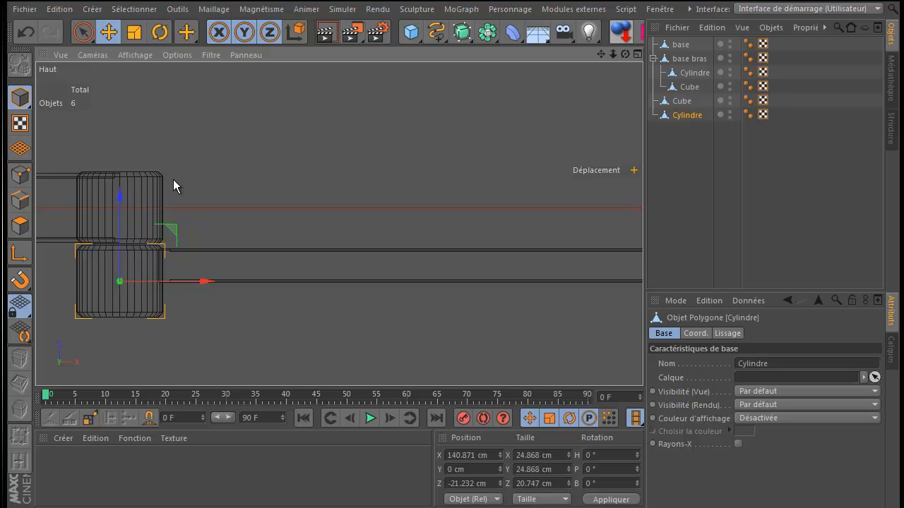
# Step: Thin the cylinder copy to about 9.9 cm in Z and align it with the second bar at about Z -16.8 cm
pyautogui.click(134, 33)
pyautogui.moveTo(119, 191); pyautogui.dragTo(120, 230)
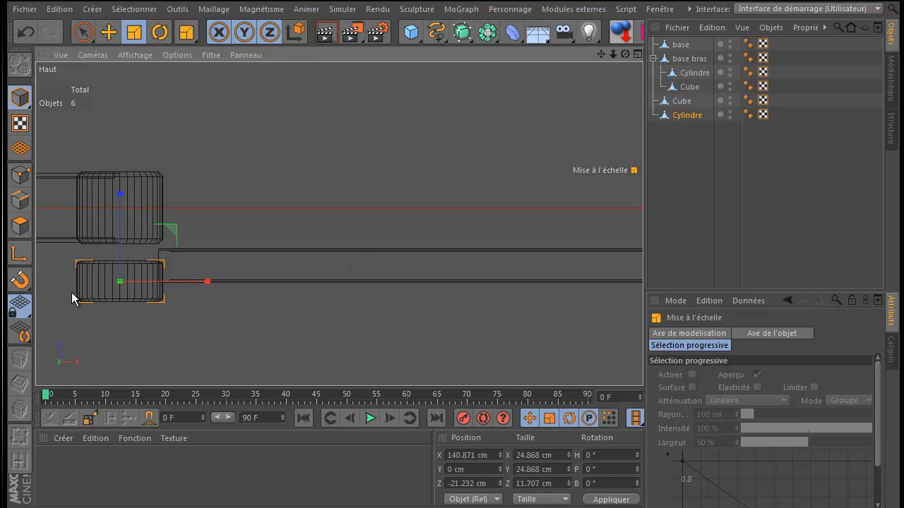
pyautogui.scroll(6, 71, 292)
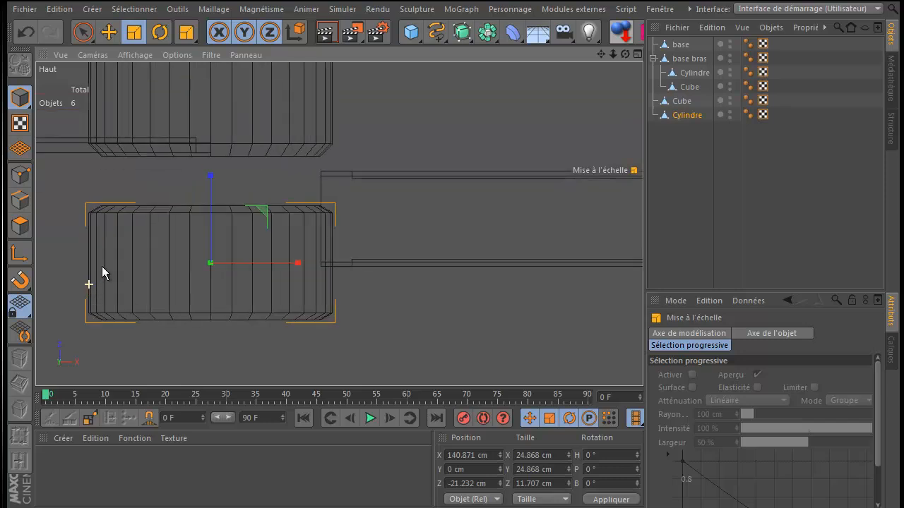
pyautogui.click(109, 33)
pyautogui.moveTo(214, 186); pyautogui.dragTo(218, 138)
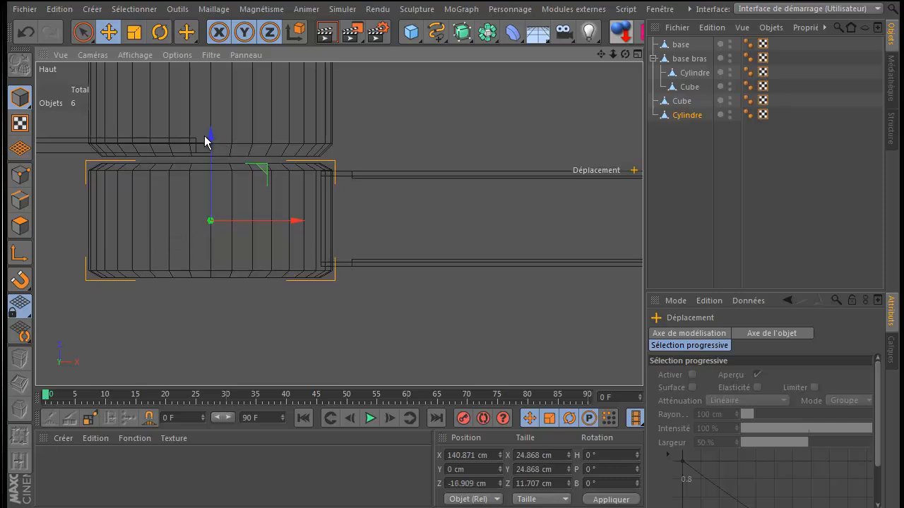
pyautogui.press('t')
pyautogui.moveTo(210, 130); pyautogui.dragTo(212, 139)
# Step: Enable snapping and move the thin cylinder along X onto the second bar's near end, at about 152.15 cm
pyautogui.click(108, 32)
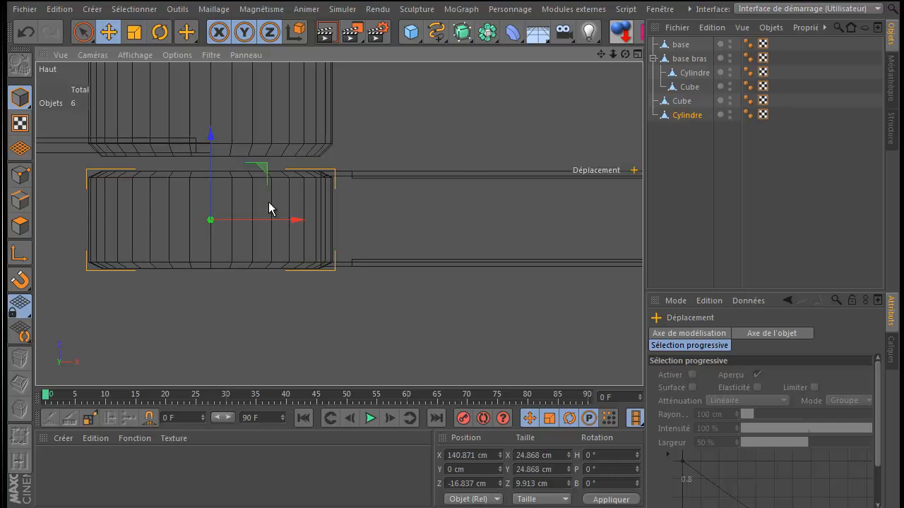
pyautogui.click(19, 279)
pyautogui.moveTo(297, 220); pyautogui.dragTo(416, 224)
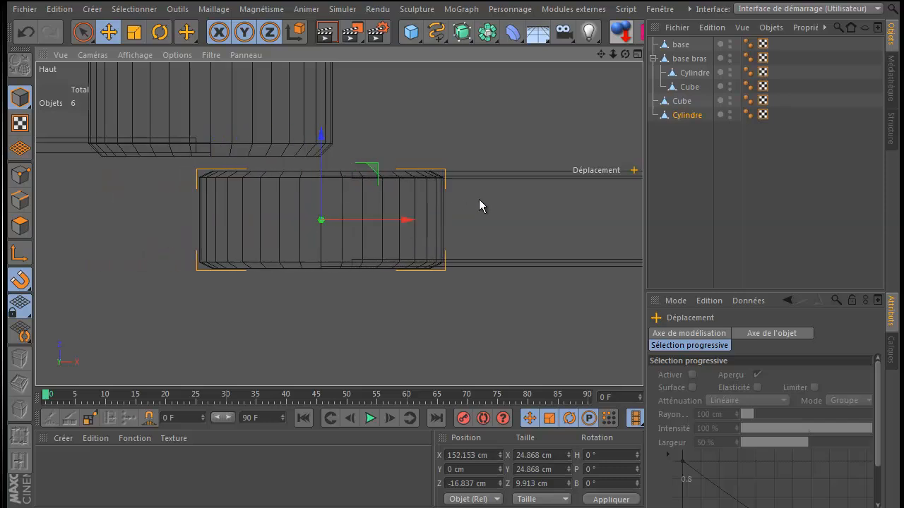
# Step: Duplicate the thin cylinder along X to the far end of the second bar, at about 358.9 cm
pyautogui.scroll(-4, 479, 199)
pyautogui.moveTo(598, 53)
pyautogui.mouseDown()
pyautogui.moveTo(442, 304)
pyautogui.moveTo(474, 304)
pyautogui.moveTo(454, 303)
pyautogui.mouseUp()
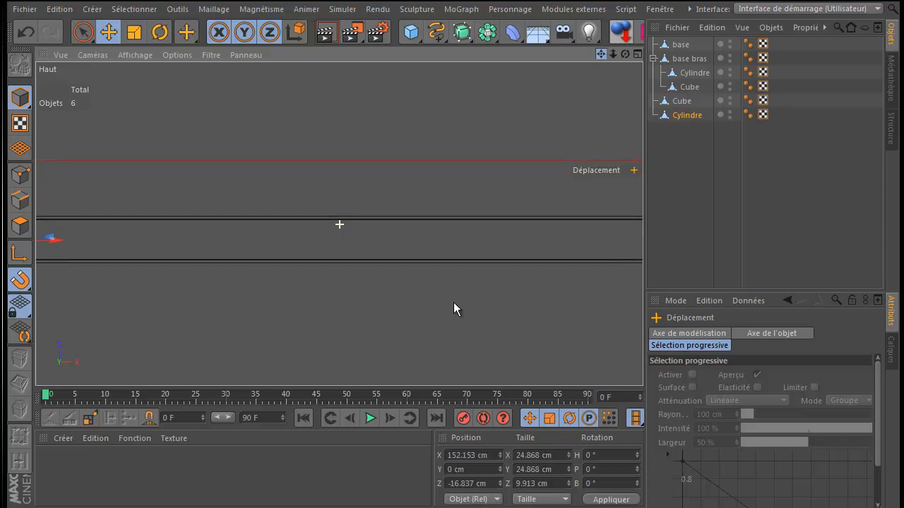
pyautogui.middleClick(225, 146)
pyautogui.middleClick(224, 146)
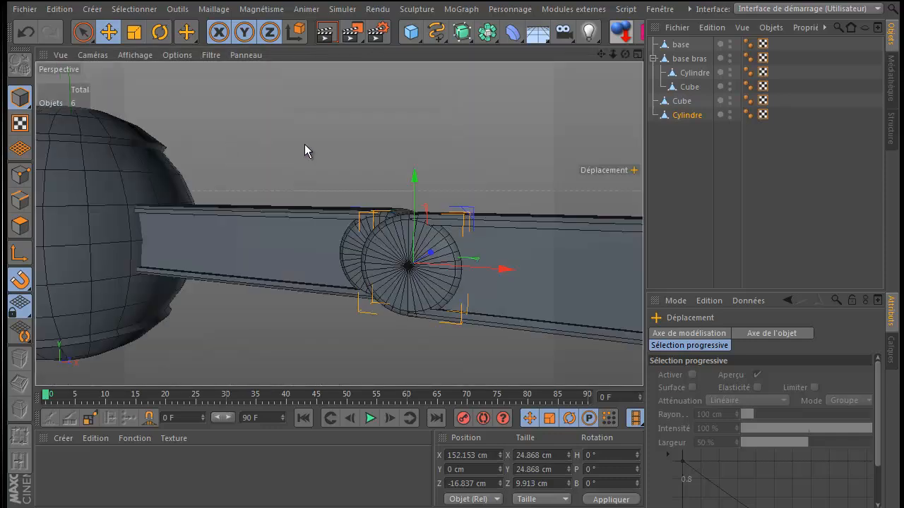
pyautogui.scroll(-5, 411, 155)
pyautogui.moveTo(600, 54); pyautogui.dragTo(443, 303)
pyautogui.moveTo(624, 55); pyautogui.dragTo(456, 301)
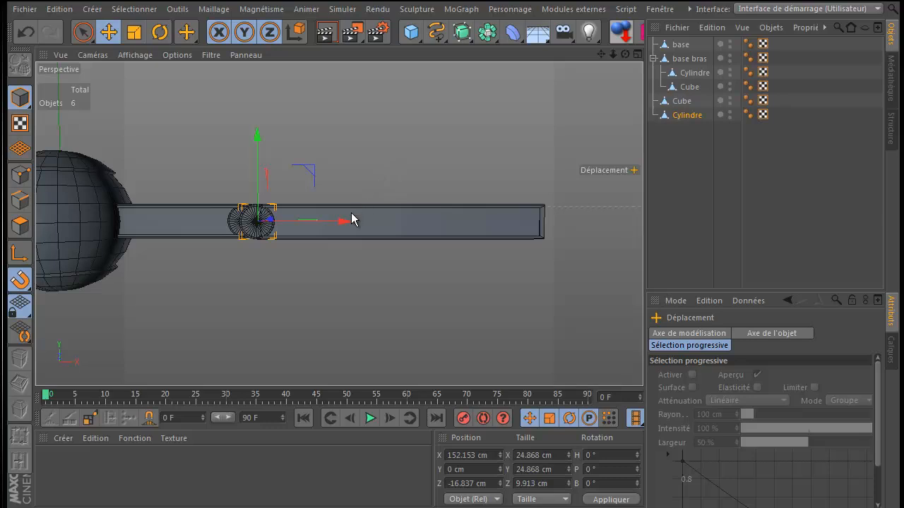
pyautogui.keyDown('ctrl'); pyautogui.moveTo(343, 221); pyautogui.dragTo(630, 231); pyautogui.keyUp('ctrl')
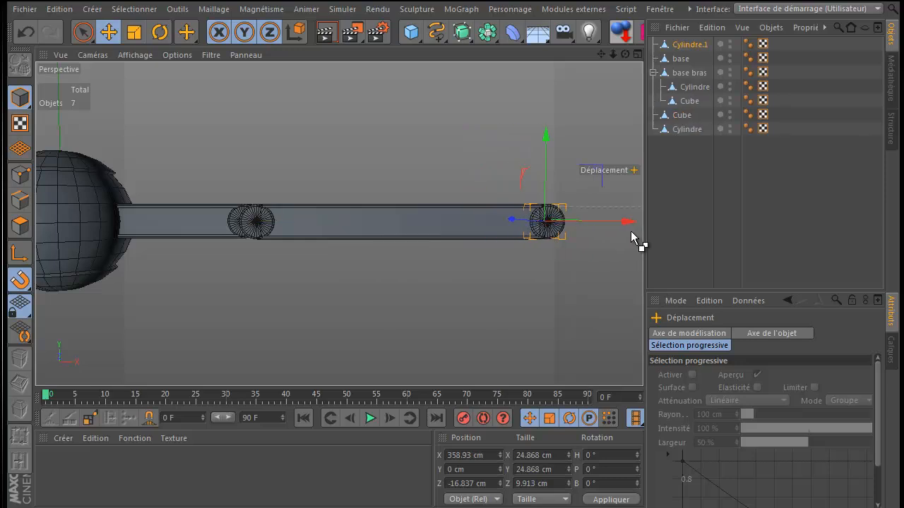
# Step: Snap the duplicated cylinder onto the second bar's far end in the front view, at about X 356.6 cm
pyautogui.middleClick(512, 271)
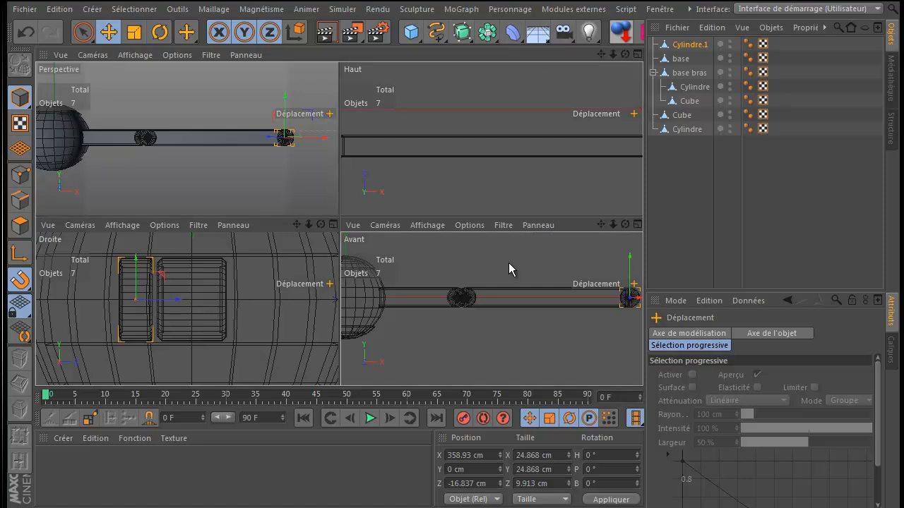
pyautogui.middleClick(508, 263)
pyautogui.moveTo(600, 54); pyautogui.dragTo(468, 104)
pyautogui.scroll(3, 541, 232)
pyautogui.scroll(2, 541, 235)
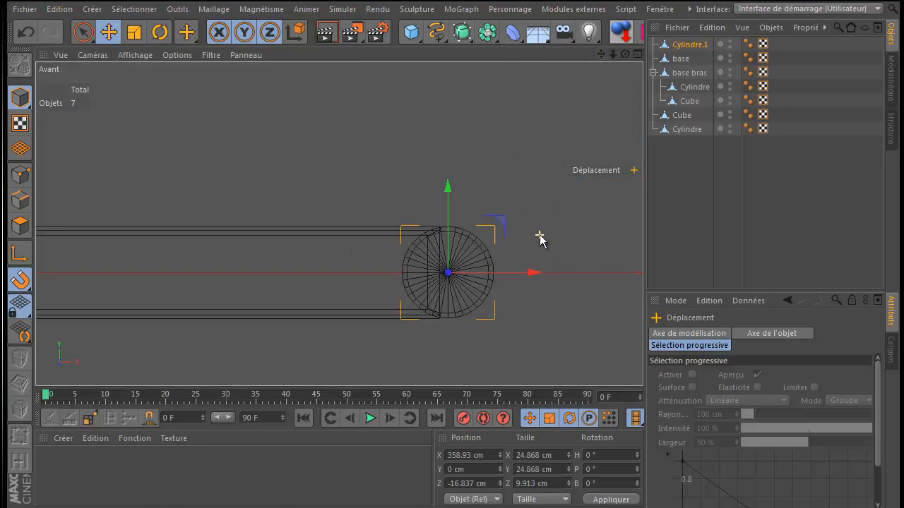
pyautogui.moveTo(520, 280); pyautogui.dragTo(518, 280)
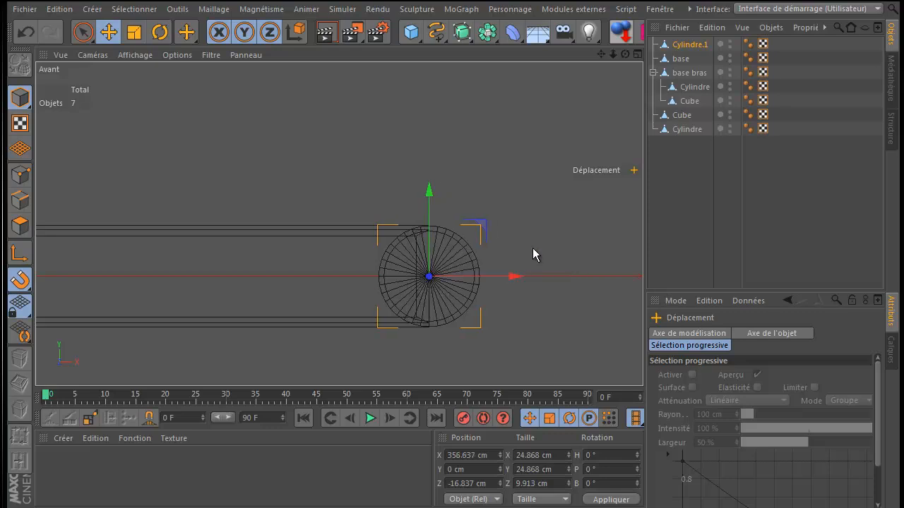
# Step: Reorder Cylindre.1 in the object hierarchy so it sits directly below the loose Cube and Cylindre
pyautogui.middleClick(299, 128)
pyautogui.middleClick(283, 176)
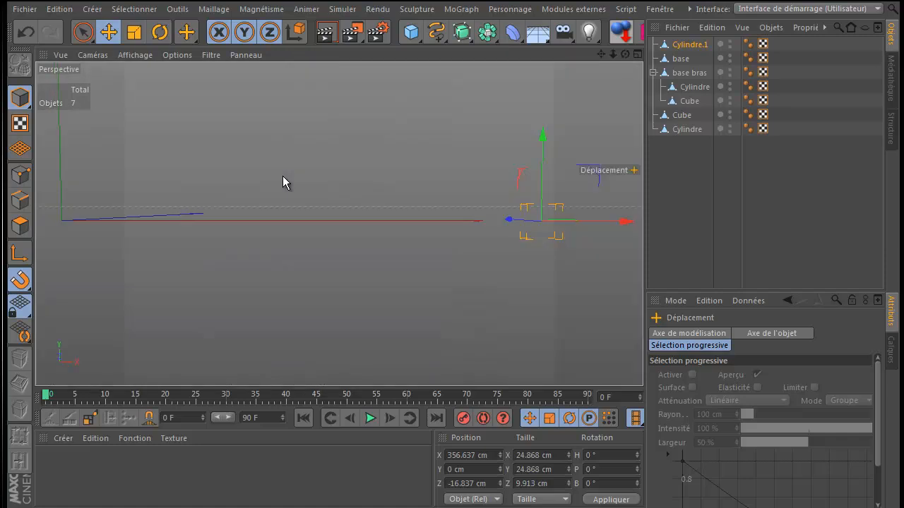
pyautogui.moveTo(624, 54); pyautogui.dragTo(451, 302)
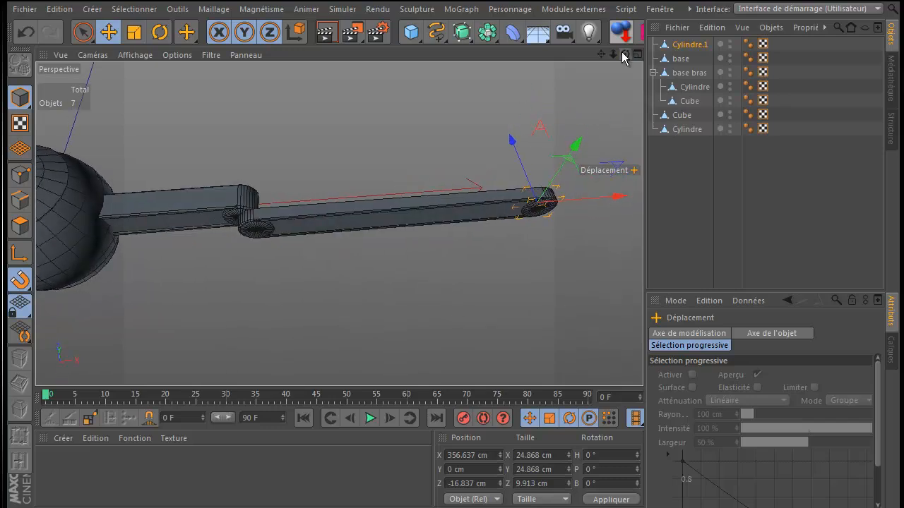
pyautogui.click(685, 129)
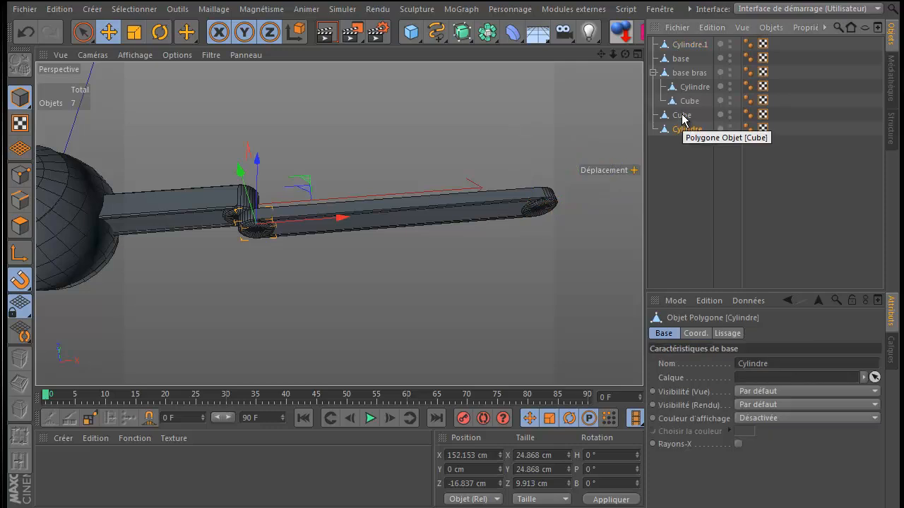
pyautogui.moveTo(682, 44); pyautogui.dragTo(690, 145)
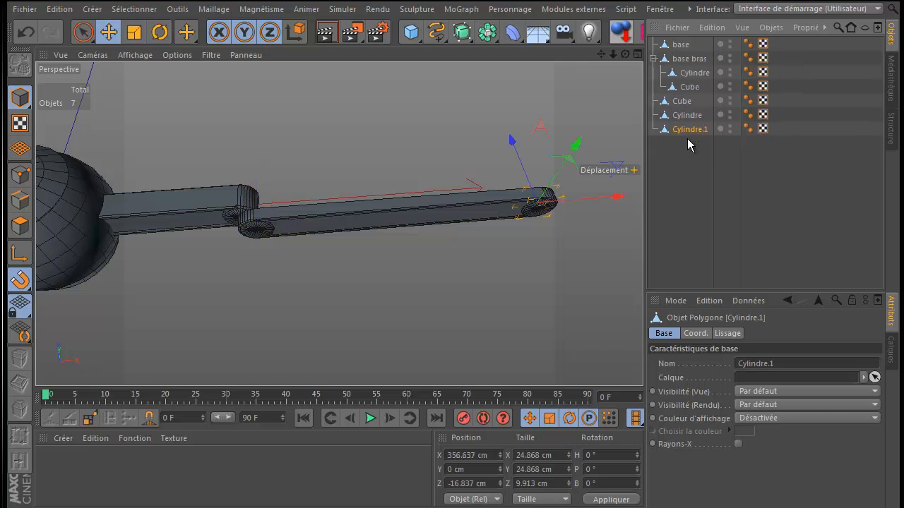
# Step: Group the loose Cube, Cylindre and Cylindre.1 objects, and name the group bras.1
pyautogui.click(681, 101)
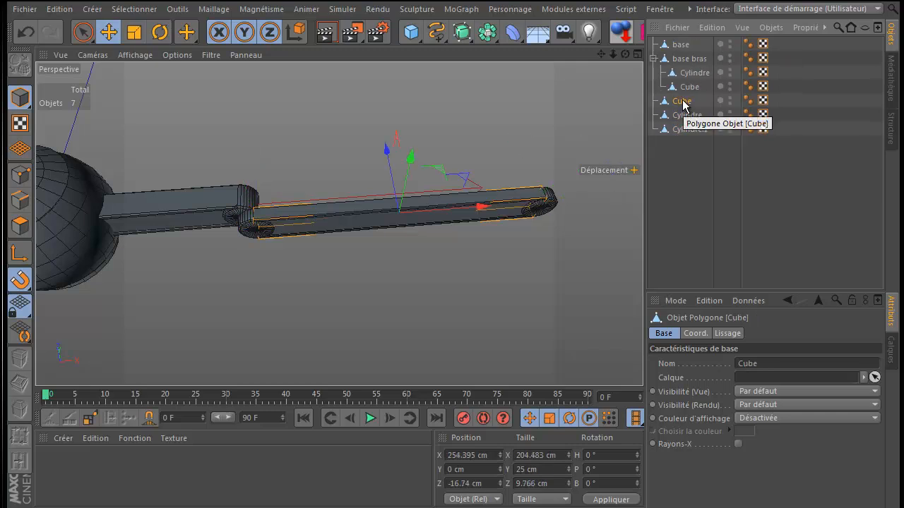
pyautogui.keyDown('ctrl'); pyautogui.click(683, 115); pyautogui.keyUp('ctrl')
pyautogui.keyDown('ctrl'); pyautogui.click(684, 130); pyautogui.keyUp('ctrl')
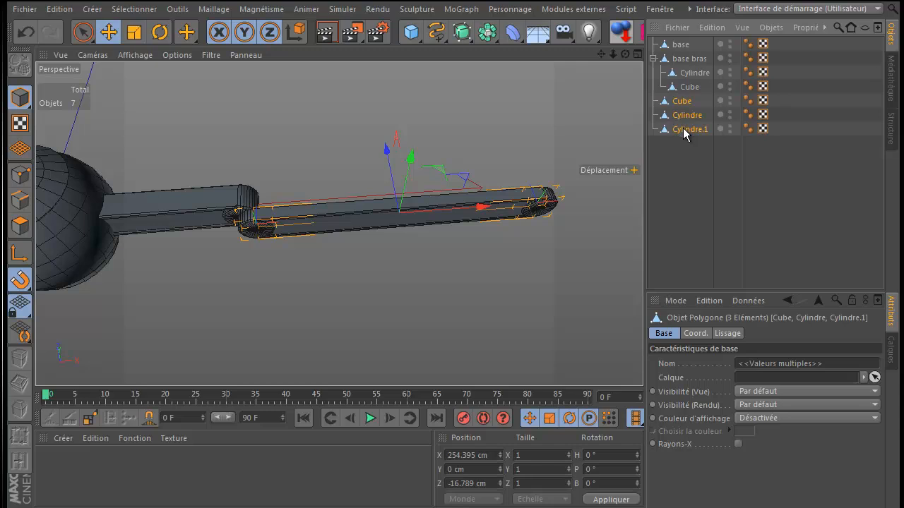
pyautogui.rightClick(682, 102)
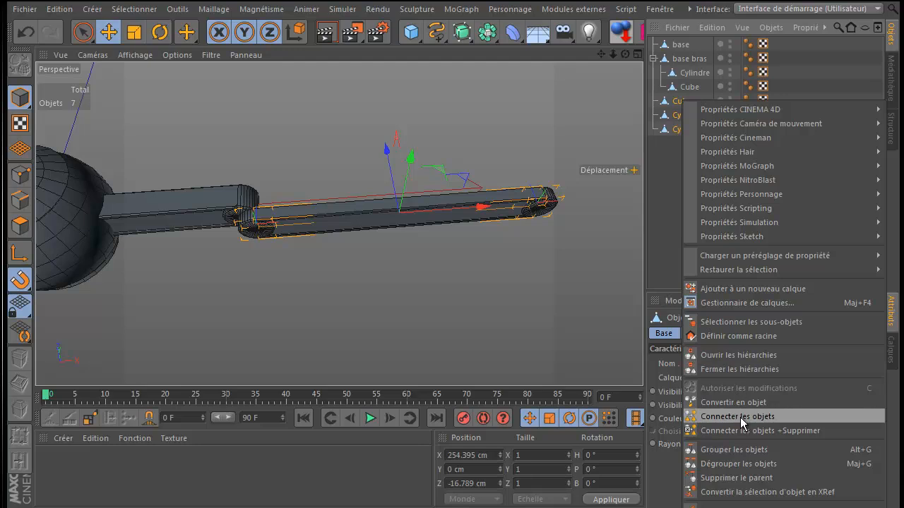
pyautogui.click(734, 450)
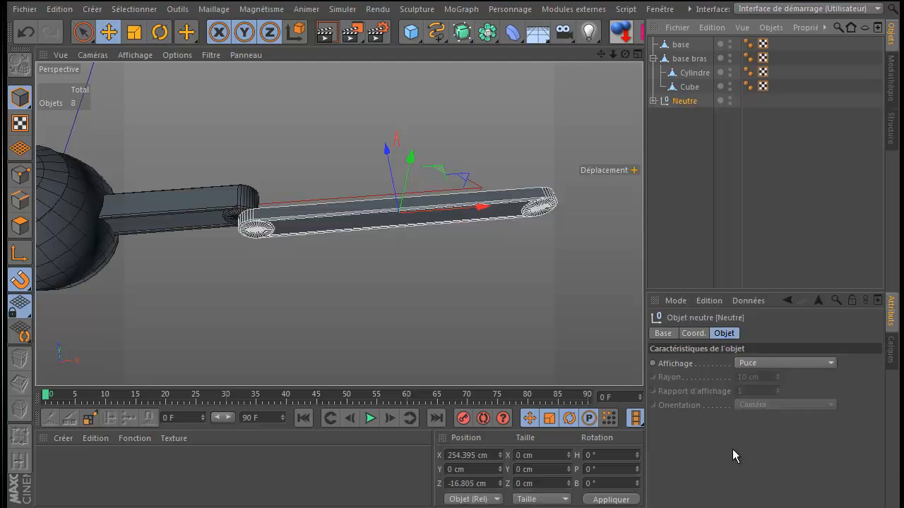
pyautogui.doubleClick(682, 102)
pyautogui.write('bras.1')
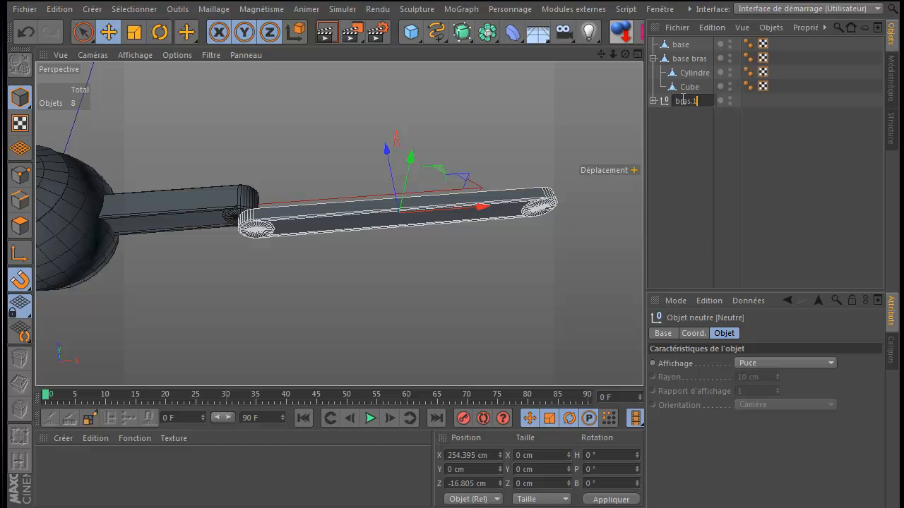
pyautogui.press('Return')
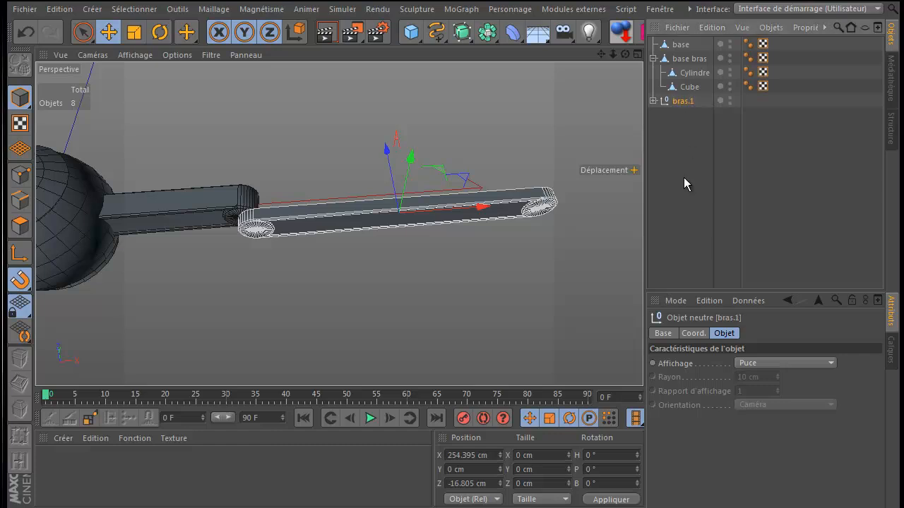
# Step: Duplicate the Cube, Cylindre and Cylindre.1 parts inside the bras.1 group
pyautogui.click(653, 101)
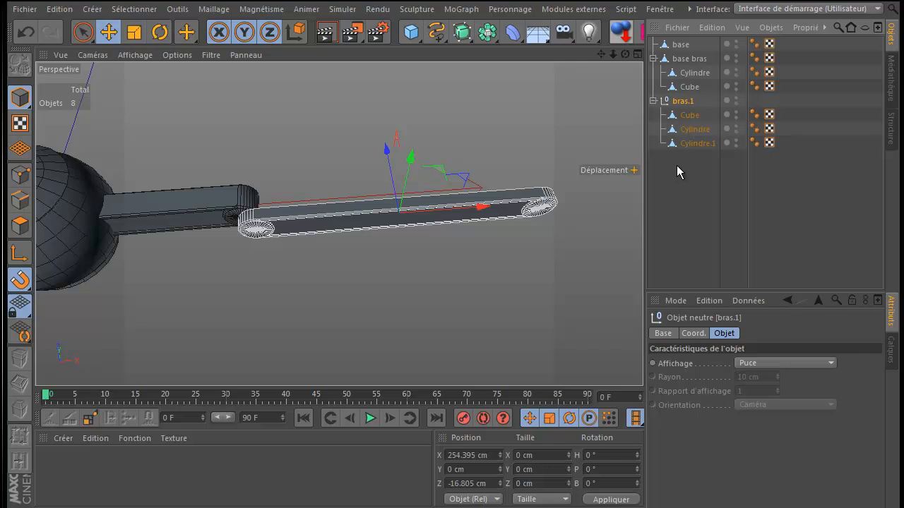
pyautogui.moveTo(678, 145); pyautogui.dragTo(685, 117)
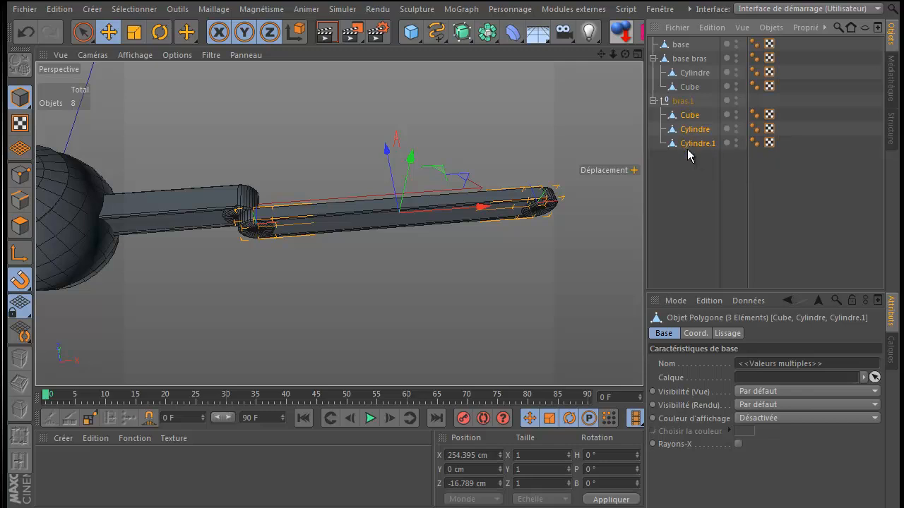
pyautogui.hotkey('ctrl', 'c')
pyautogui.hotkey('ctrl', 'v')
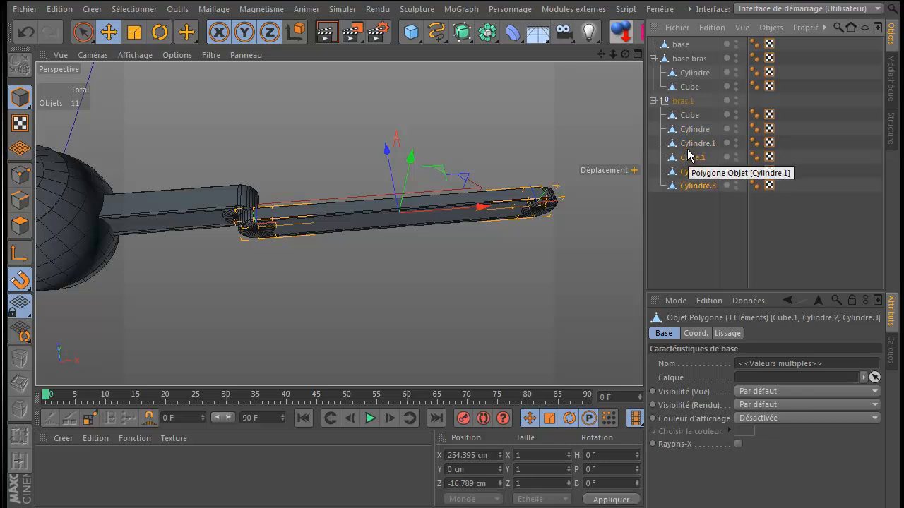
pyautogui.click(654, 101)
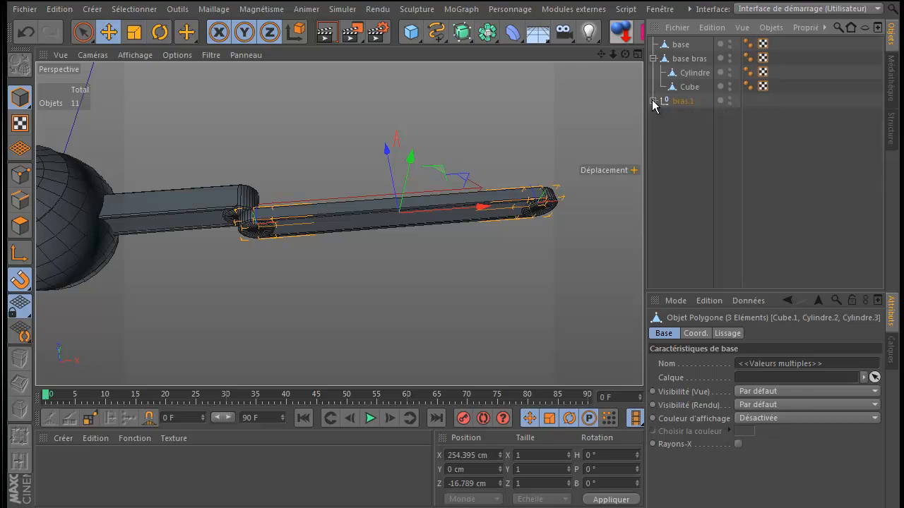
# Step: Set the Z position of the three duplicated parts to 16.789 cm, on the opposite side of the first bar
pyautogui.middleClick(338, 118)
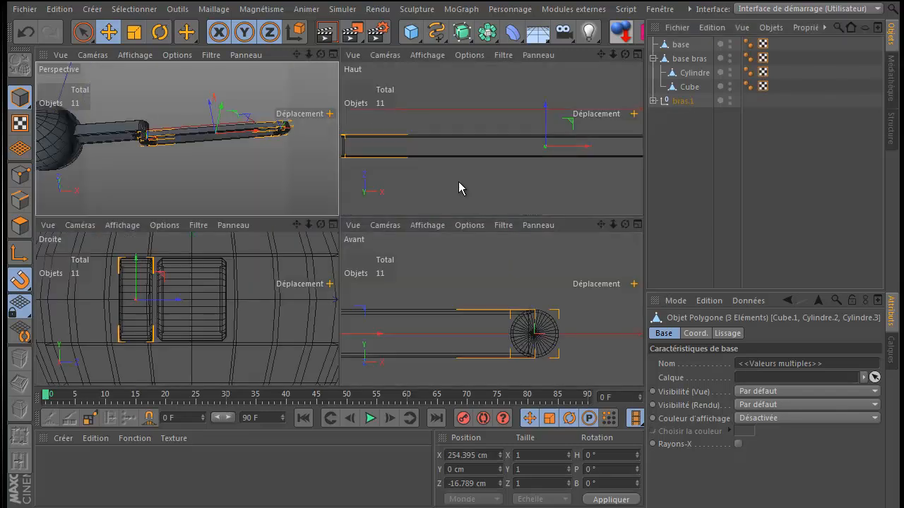
pyautogui.middleClick(459, 182)
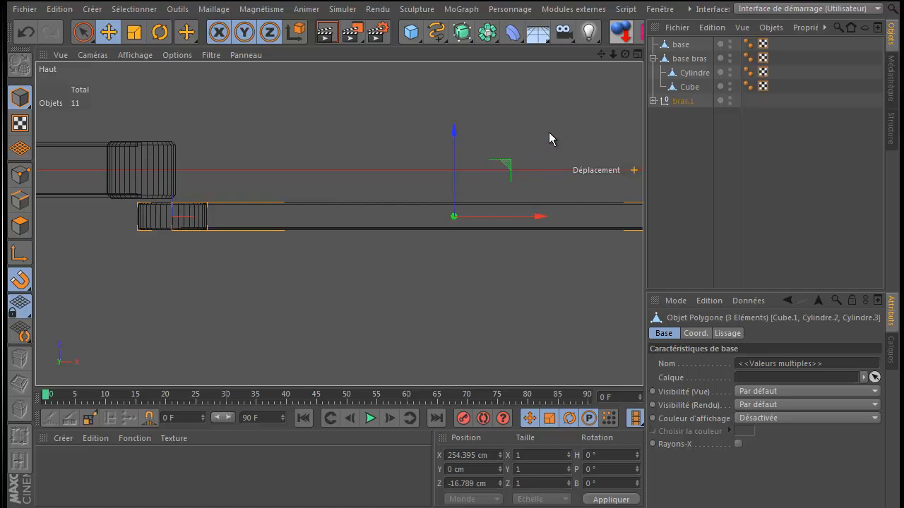
pyautogui.click(653, 102)
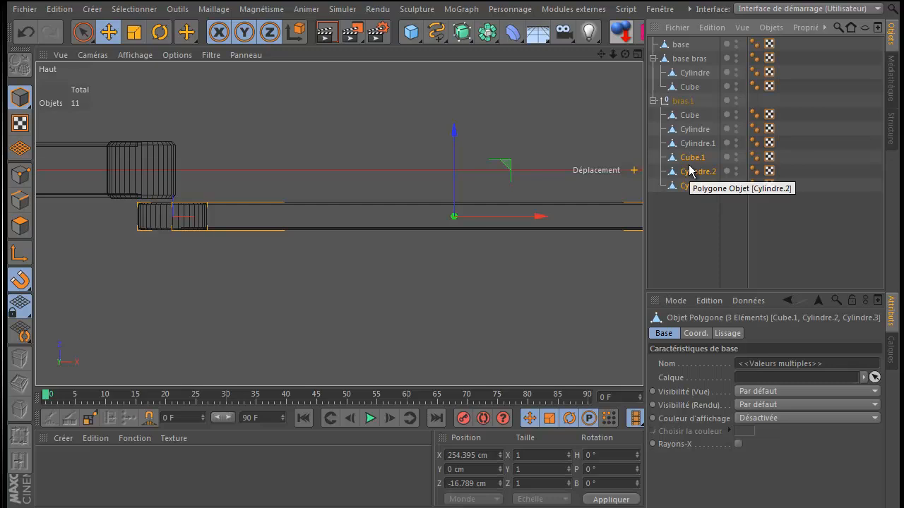
pyautogui.middleClick(137, 204)
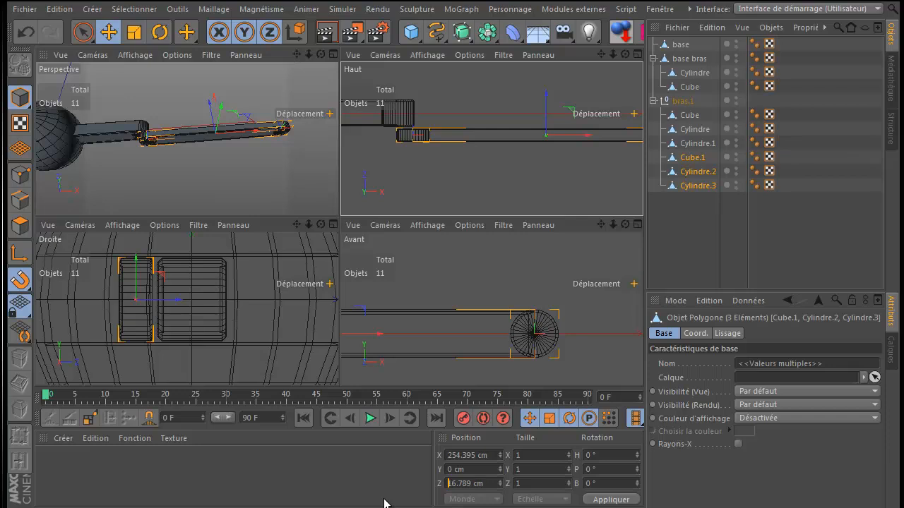
pyautogui.press('Return')
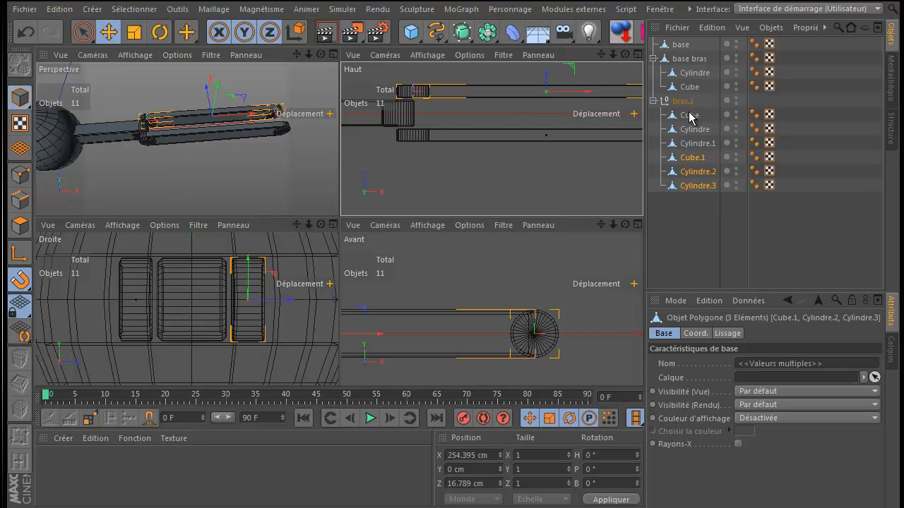
# Step: Select all six parts in bras.1 and move them along X toward the first bar's joint, to about 244.14 cm
pyautogui.click(692, 184)
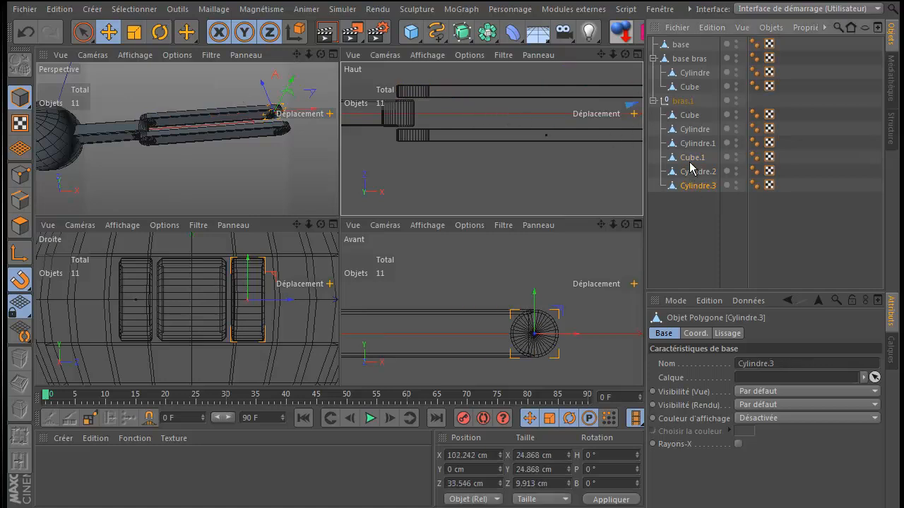
pyautogui.keyDown('shift'); pyautogui.click(690, 116); pyautogui.keyUp('shift')
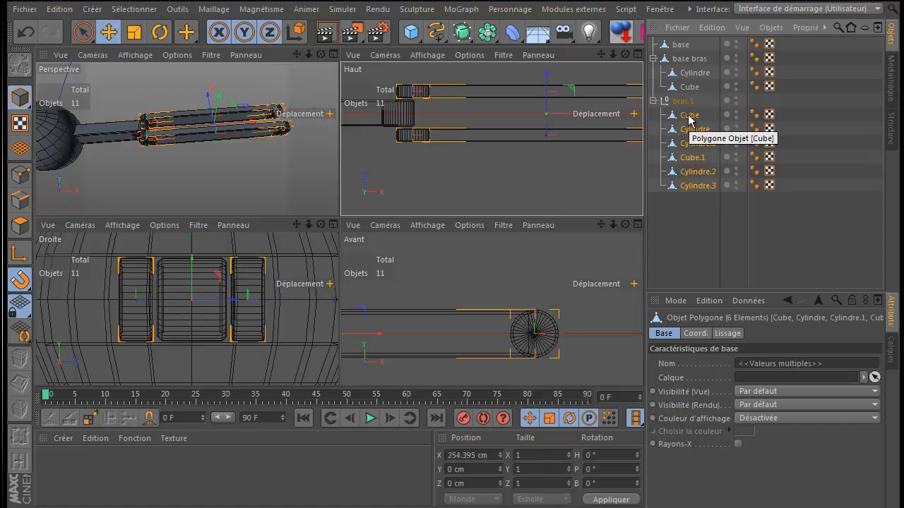
pyautogui.middleClick(519, 175)
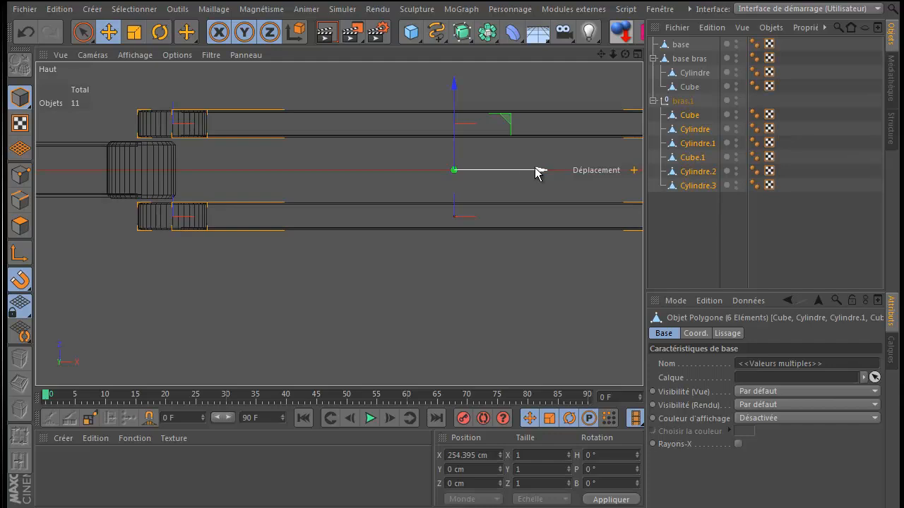
pyautogui.moveTo(538, 175); pyautogui.dragTo(508, 181)
# Step: Align the six selected parts with the first bar's joint in the front view, at about X 242.93 cm
pyautogui.middleClick(113, 317)
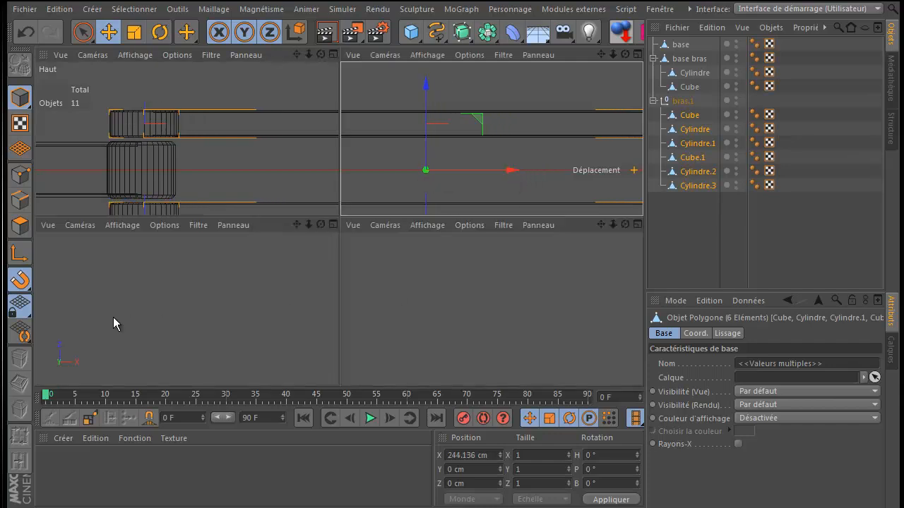
pyautogui.middleClick(448, 285)
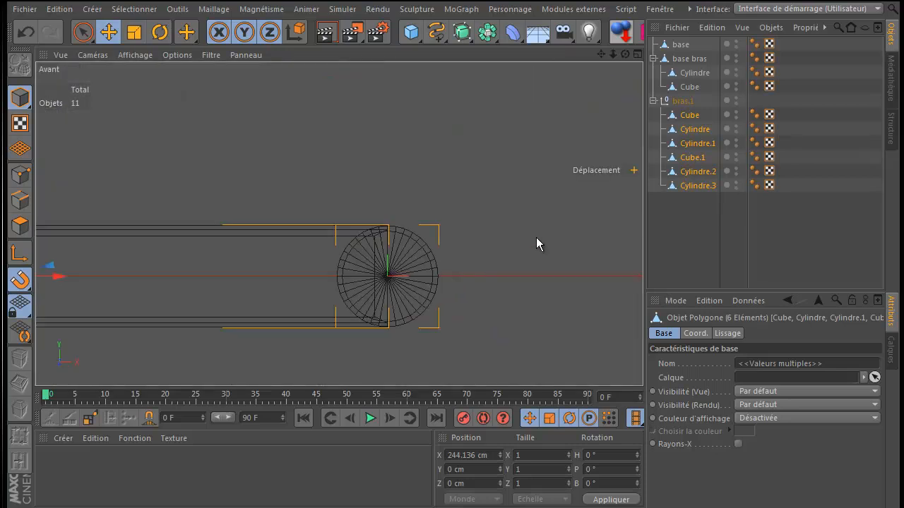
pyautogui.scroll(-2, 504, 171)
pyautogui.moveTo(601, 54); pyautogui.dragTo(455, 303)
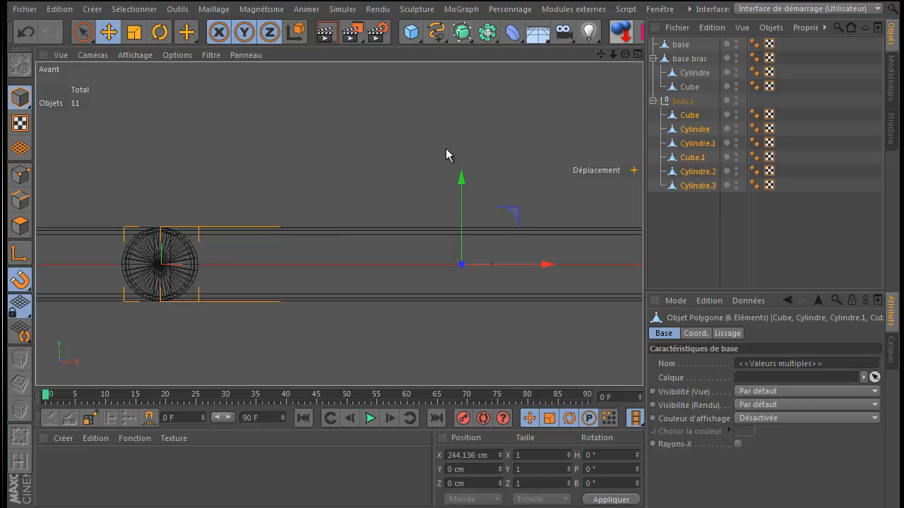
pyautogui.moveTo(544, 265); pyautogui.dragTo(545, 272)
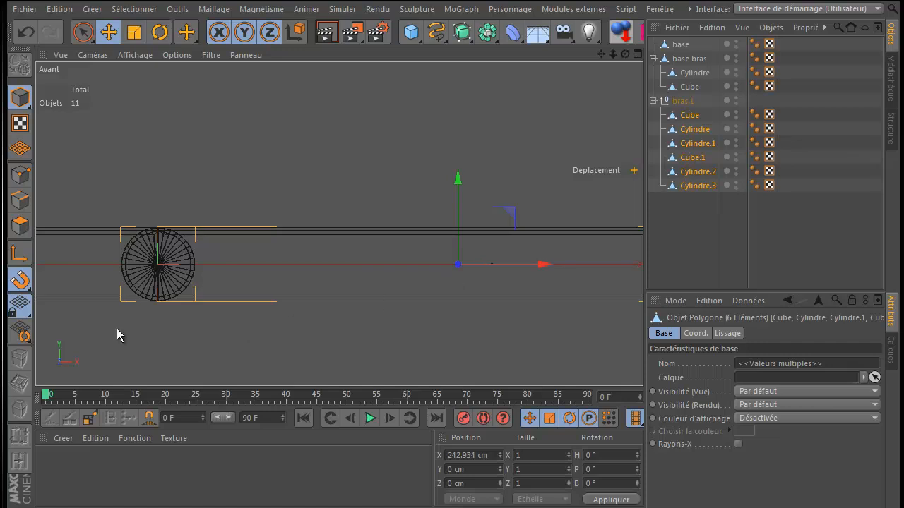
# Step: Enable midpoint snapping and fine-tune the six parts along X to about 243.17 cm
pyautogui.click(16, 279)
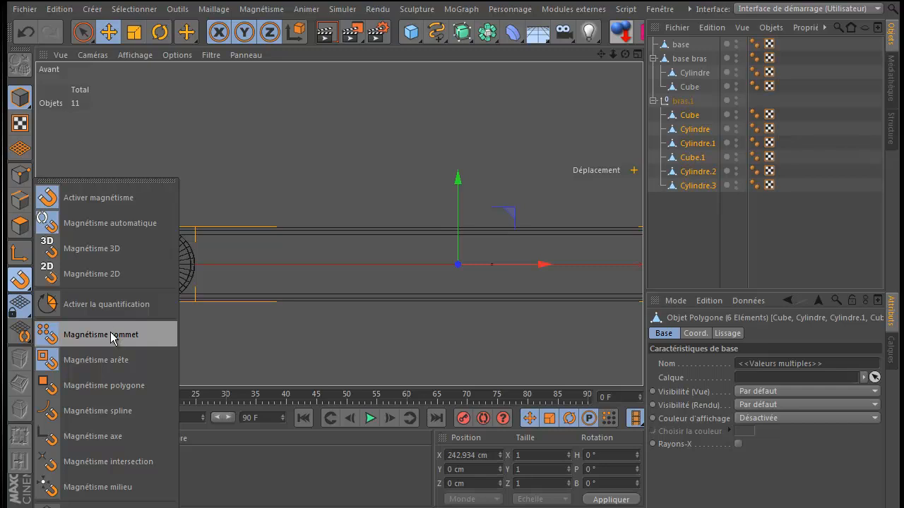
pyautogui.click(101, 488)
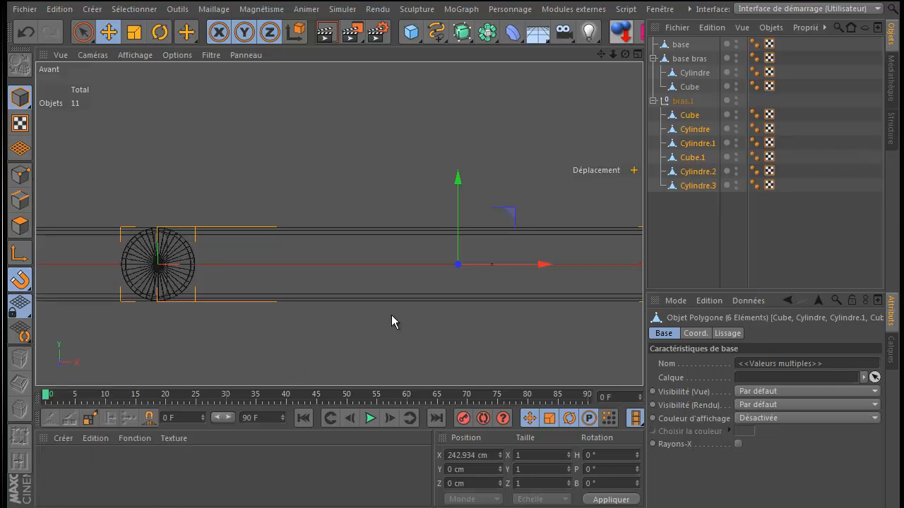
pyautogui.moveTo(543, 264); pyautogui.dragTo(546, 269)
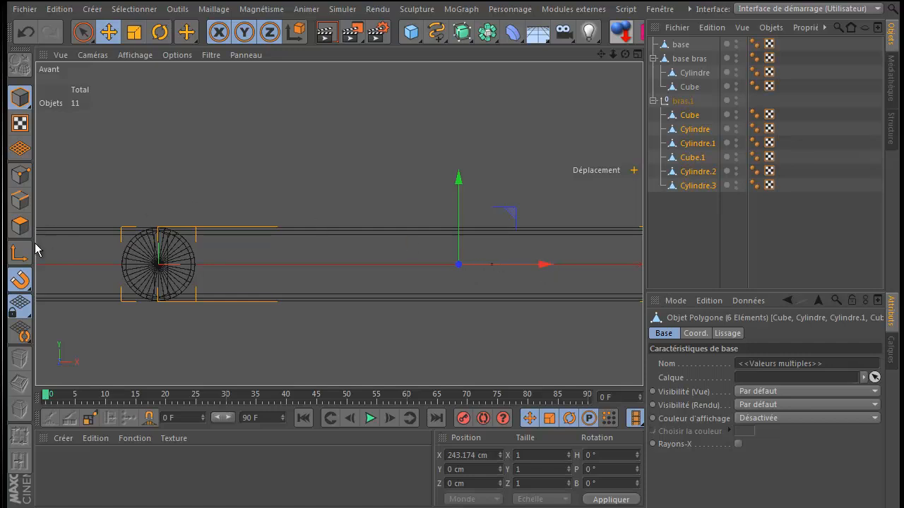
# Step: Move the axis of the six selected parts along X to the near joint cylinder's centre, at about 140.87 cm
pyautogui.click(14, 253)
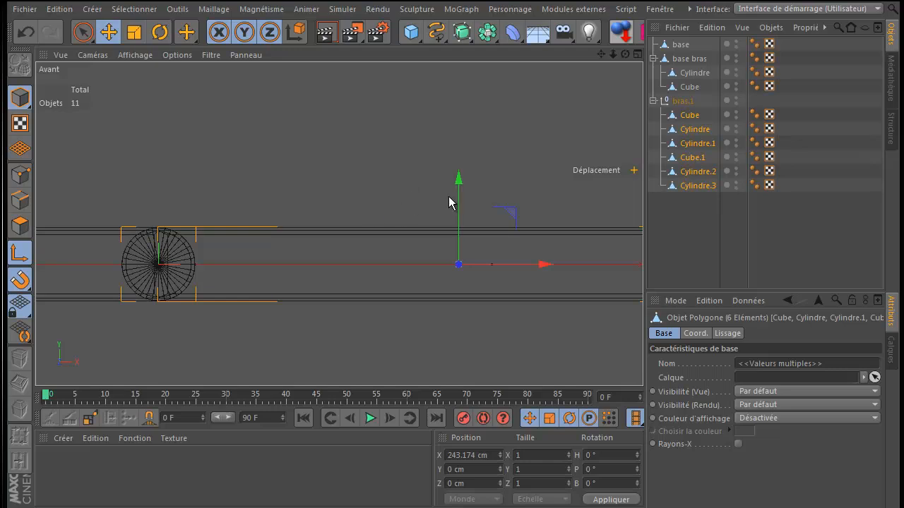
pyautogui.moveTo(547, 267); pyautogui.dragTo(248, 285)
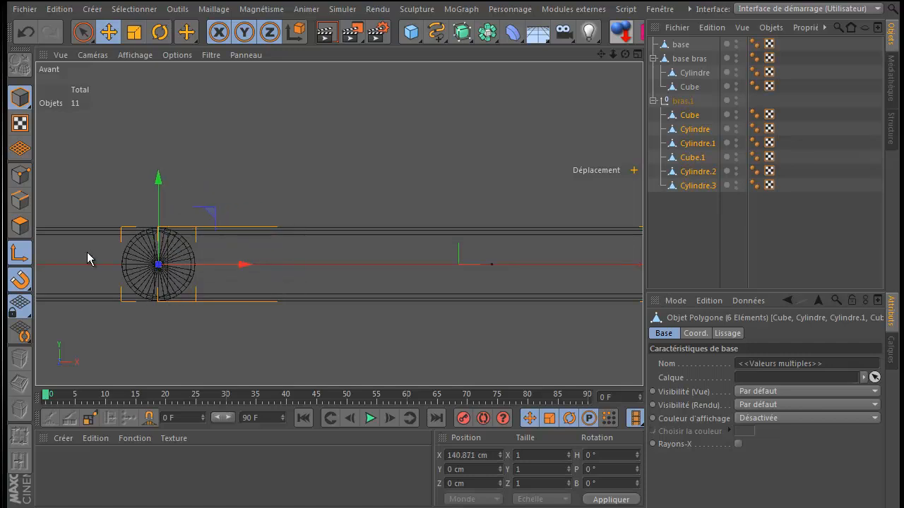
pyautogui.click(20, 252)
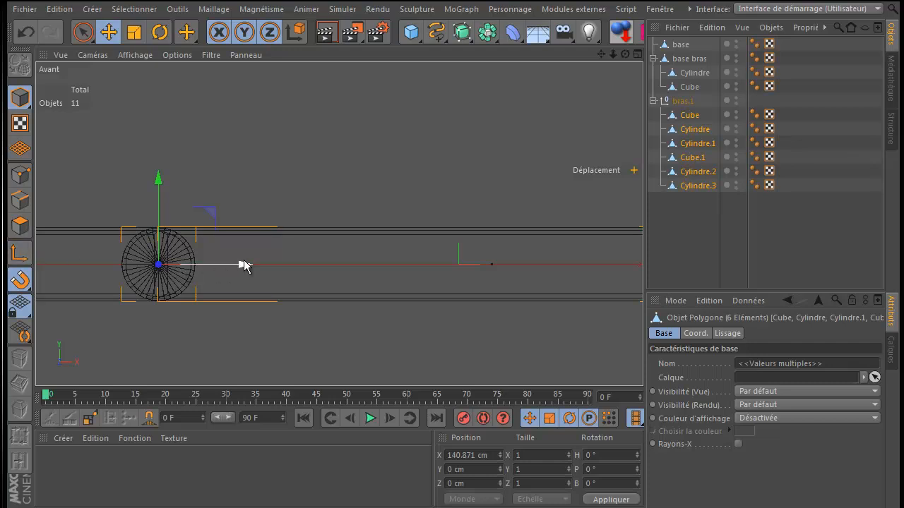
pyautogui.moveTo(246, 268)
pyautogui.mouseDown()
pyautogui.moveTo(262, 271)
pyautogui.moveTo(249, 269)
pyautogui.mouseUp()
# Step: Select the bras.1 group and enable axis editing for it
pyautogui.click(679, 101)
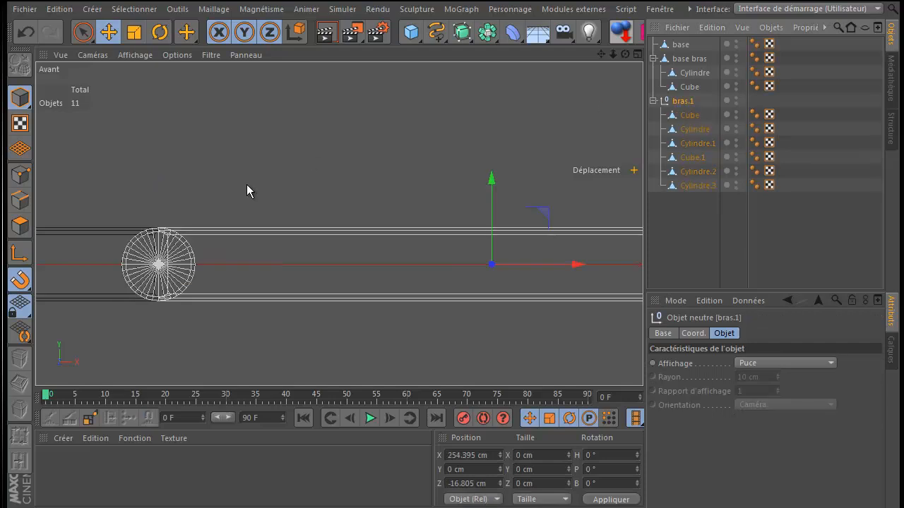
pyautogui.click(19, 253)
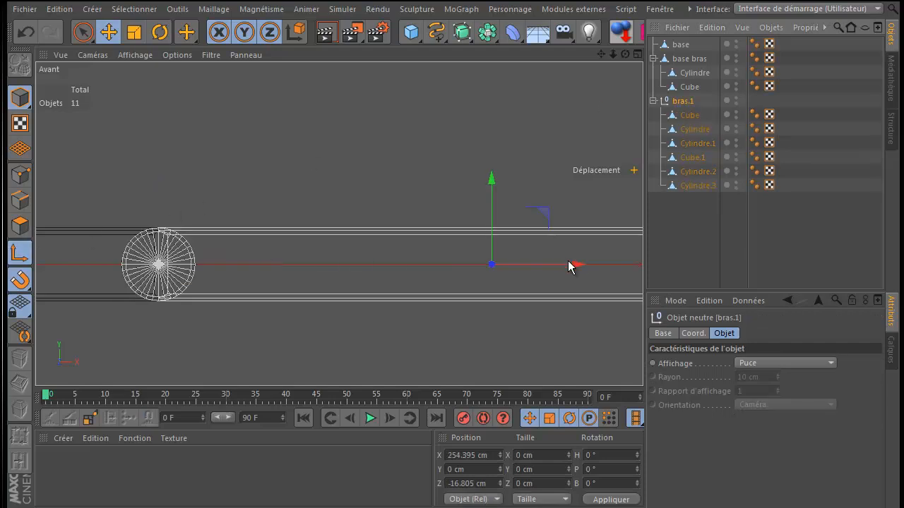
# Step: Snap the axis of bras.1 to the joint centre at X 140.871 cm and turn off axis editing and snapping
pyautogui.moveTo(575, 264); pyautogui.dragTo(239, 286)
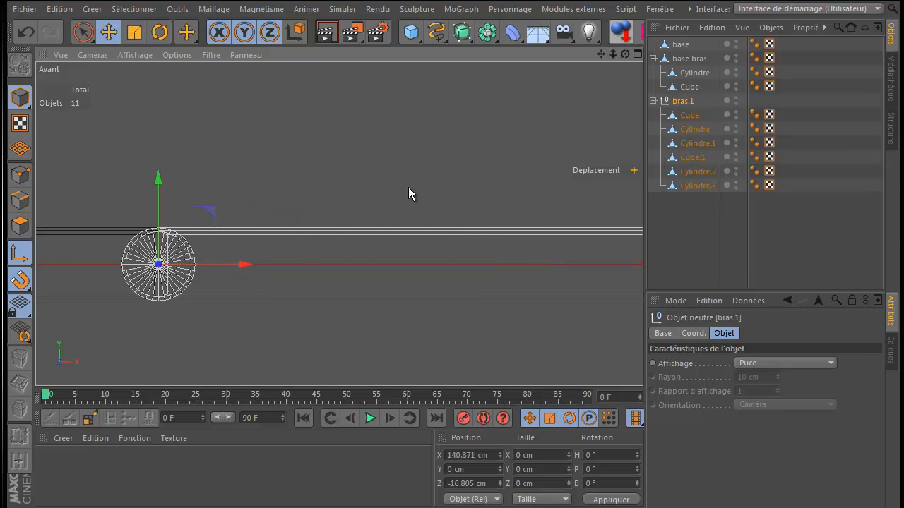
pyautogui.click(685, 60)
pyautogui.scroll(-5, 418, 140)
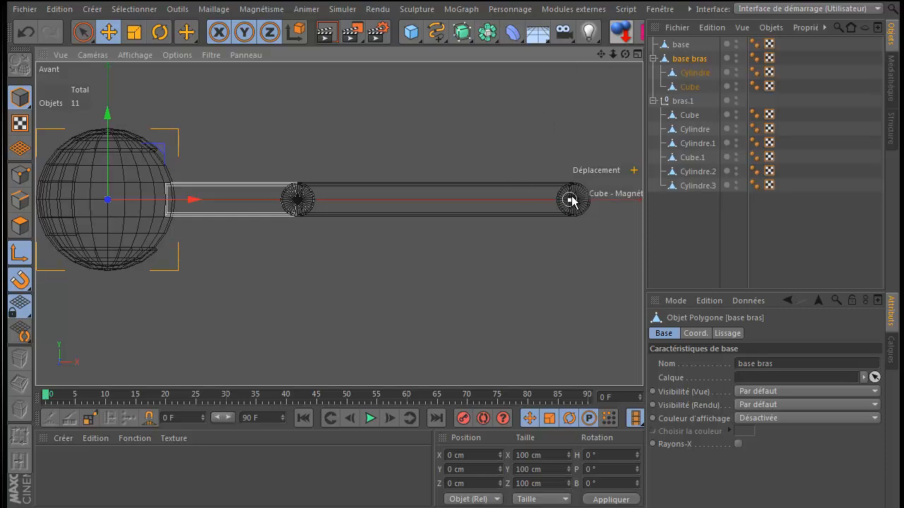
pyautogui.click(20, 304)
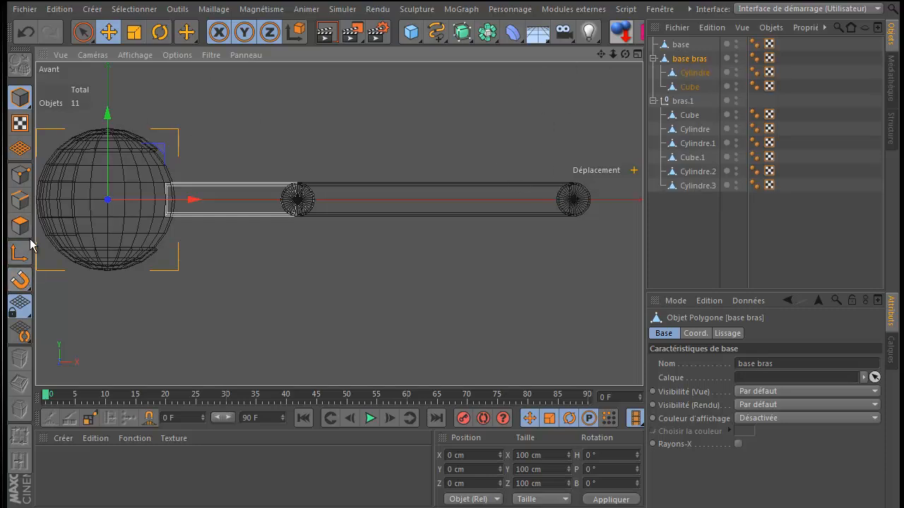
# Step: Duplicate the Cylindre and Cube of base bras together and place the copies outside the hierarchy, below bras.1
pyautogui.middleClick(345, 157)
pyautogui.middleClick(285, 170)
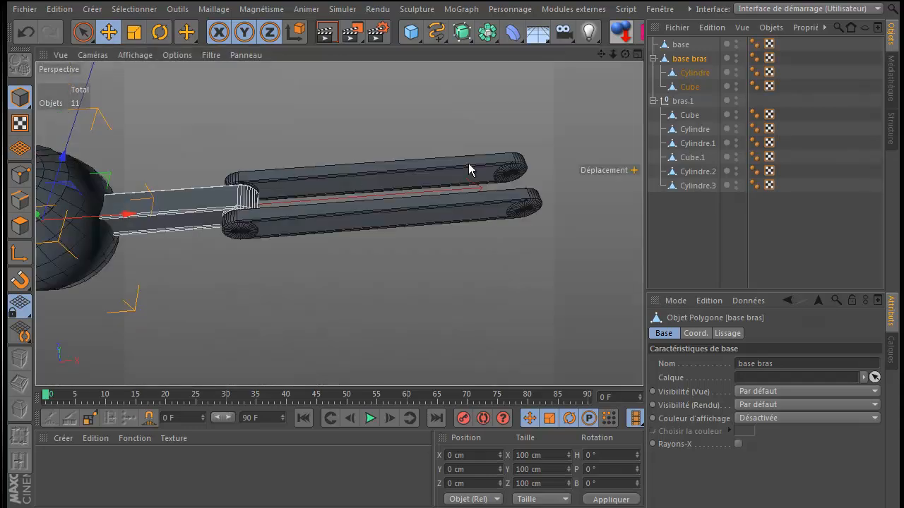
pyautogui.moveTo(624, 54); pyautogui.dragTo(494, 233)
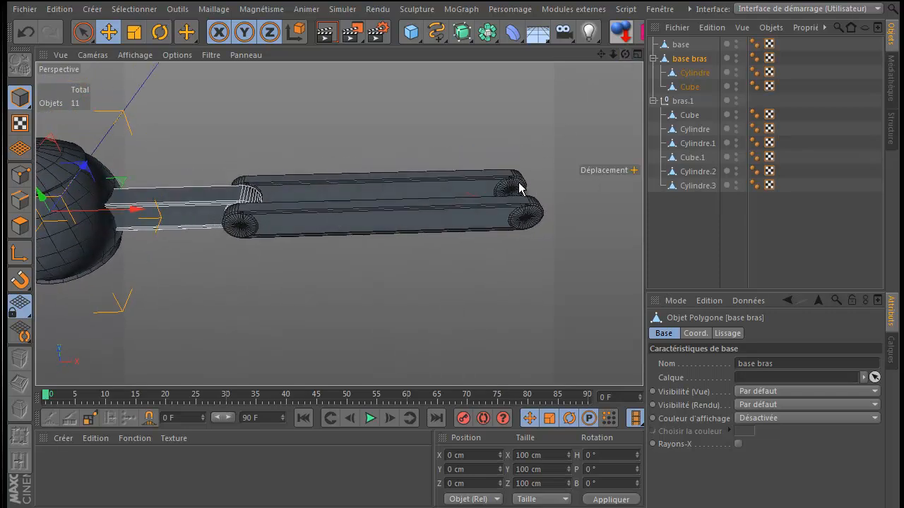
pyautogui.click(653, 101)
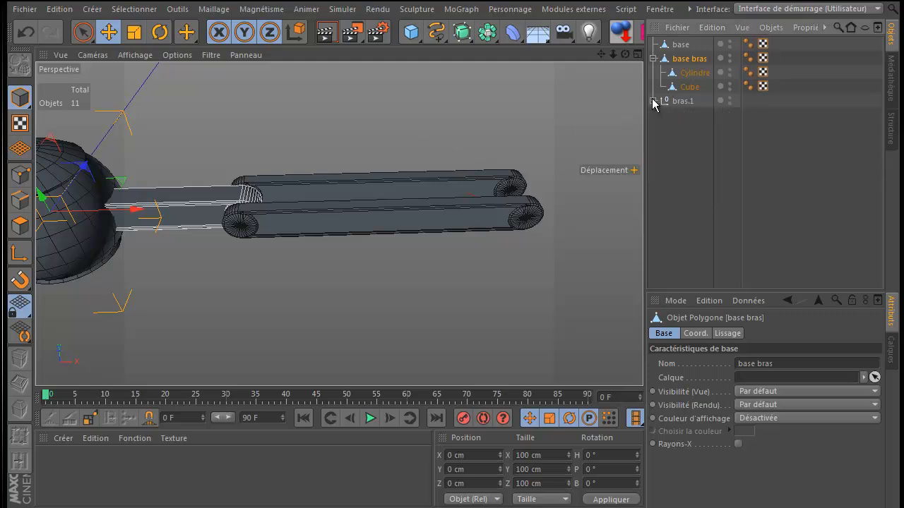
pyautogui.click(681, 72)
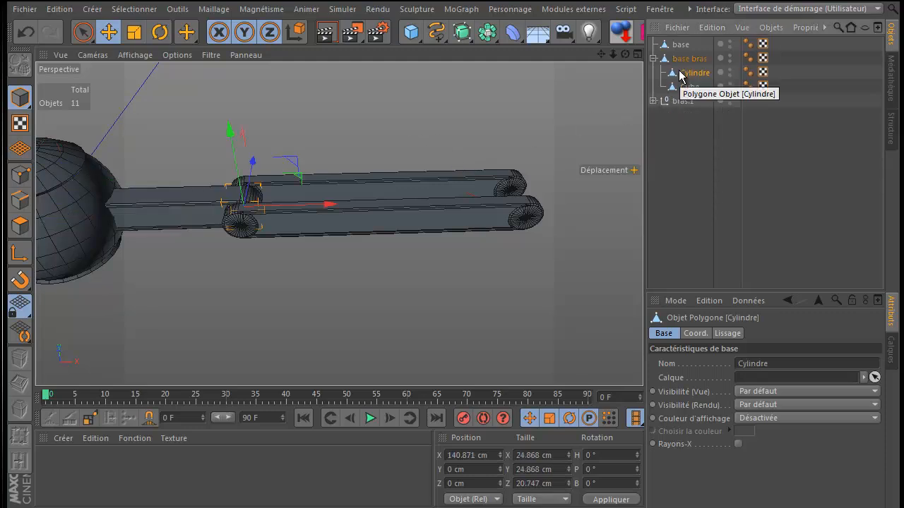
pyautogui.keyDown('shift'); pyautogui.click(683, 88); pyautogui.keyUp('shift')
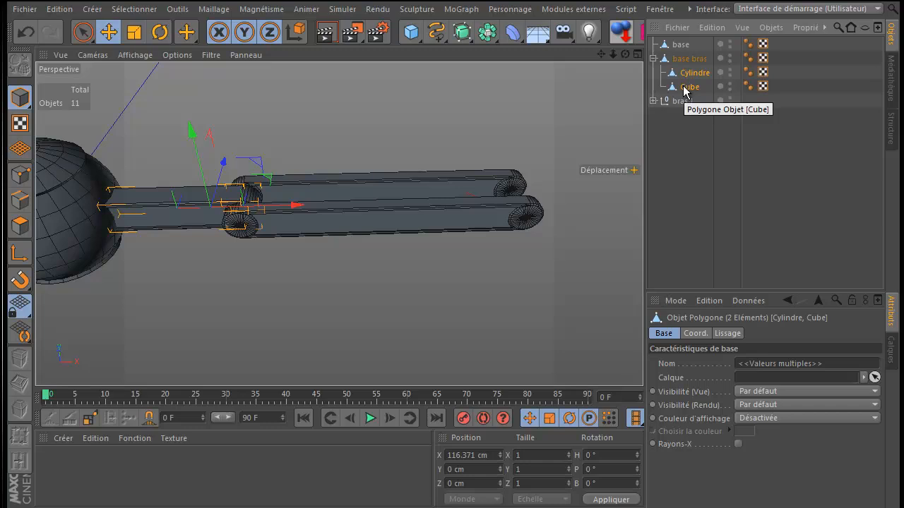
pyautogui.keyDown('ctrl'); pyautogui.moveTo(683, 88); pyautogui.dragTo(680, 160); pyautogui.keyUp('ctrl')
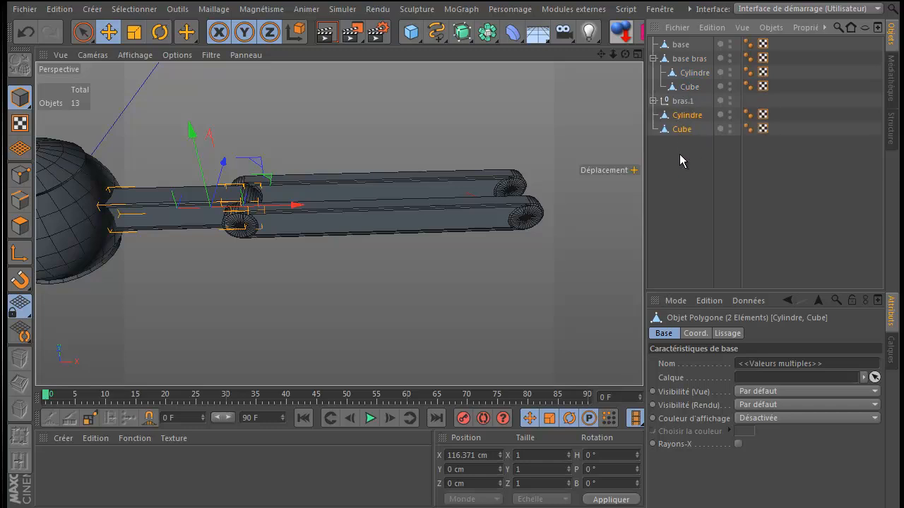
# Step: Group the copied Cylindre and Cube and name the group bras.2
pyautogui.rightClick(685, 117)
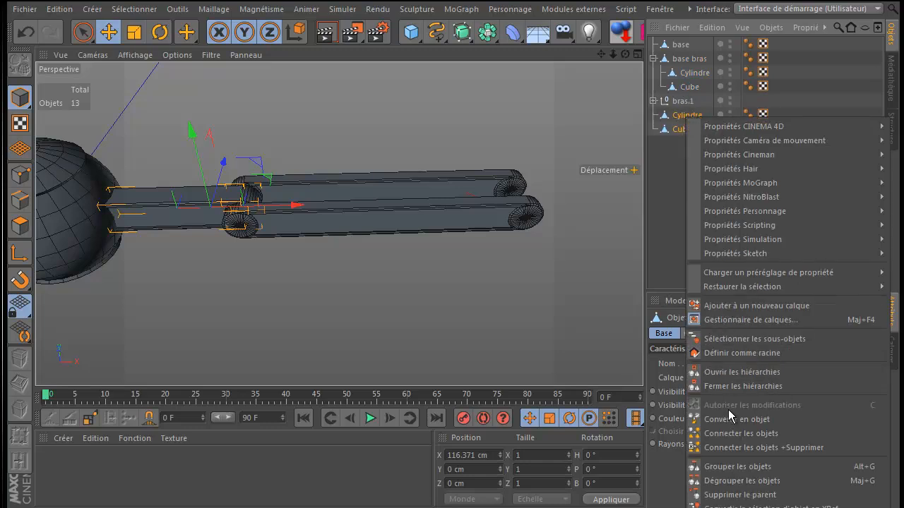
pyautogui.click(734, 467)
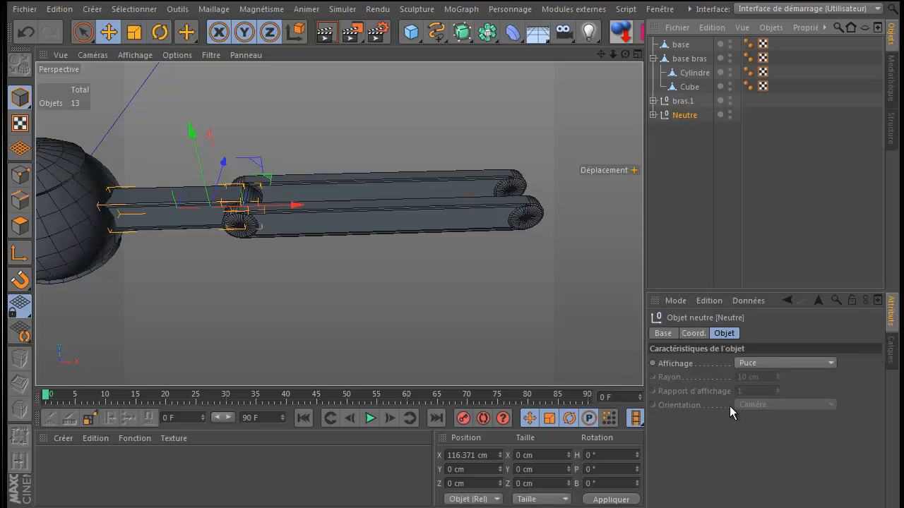
pyautogui.doubleClick(682, 115)
pyautogui.write('bras.2')
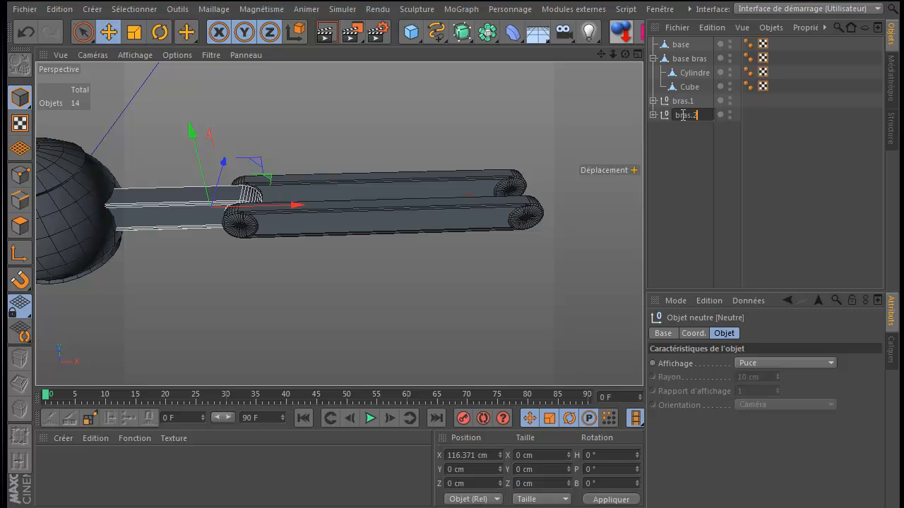
pyautogui.press('Return')
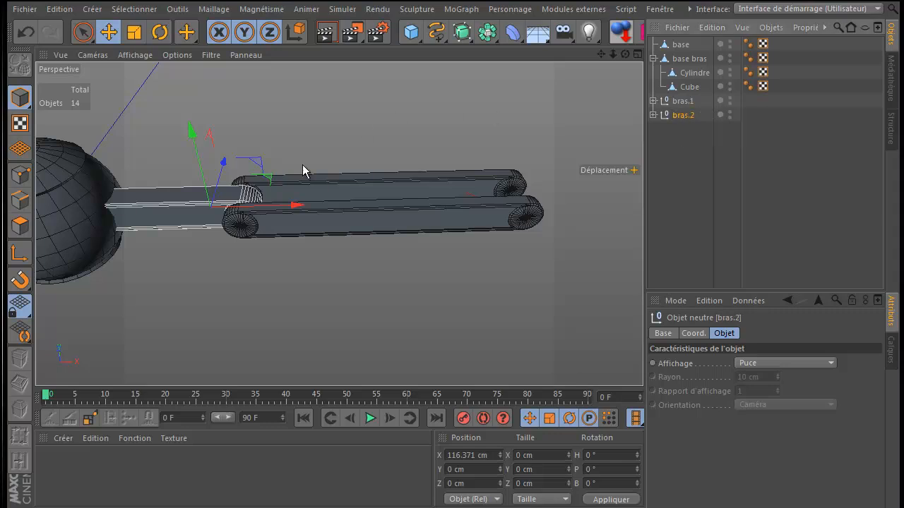
# Step: Move bras.2 along X to about 479 cm, clear of the far end of bras.1
pyautogui.moveTo(295, 207); pyautogui.dragTo(452, 304)
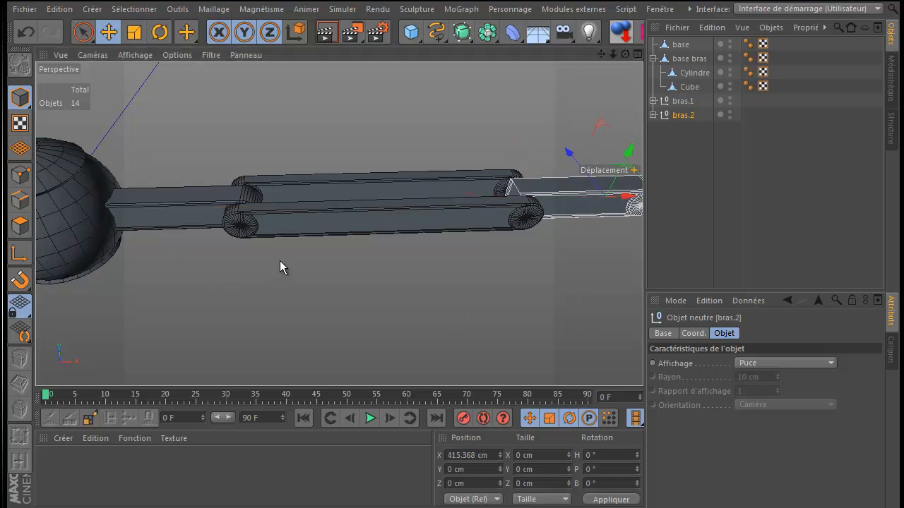
pyautogui.middleClick(279, 261)
pyautogui.middleClick(410, 189)
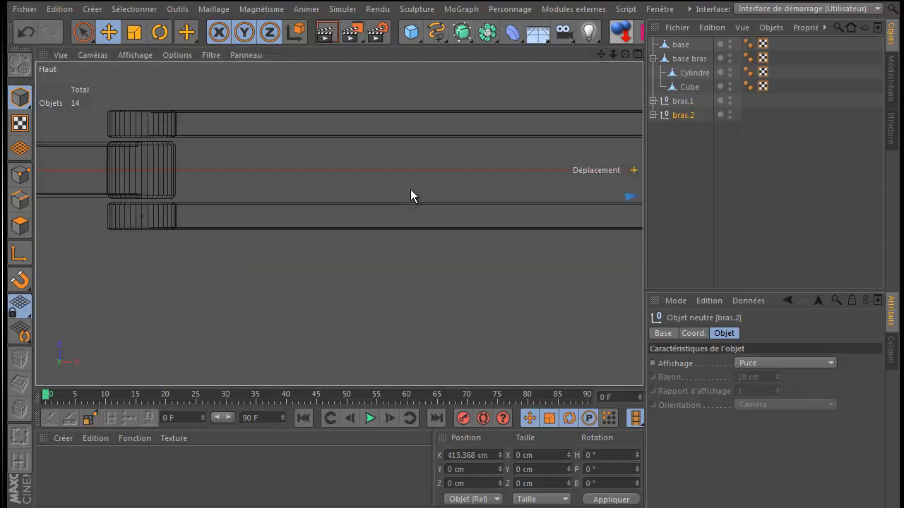
pyautogui.scroll(-2, 411, 189)
pyautogui.scroll(-1, 411, 188)
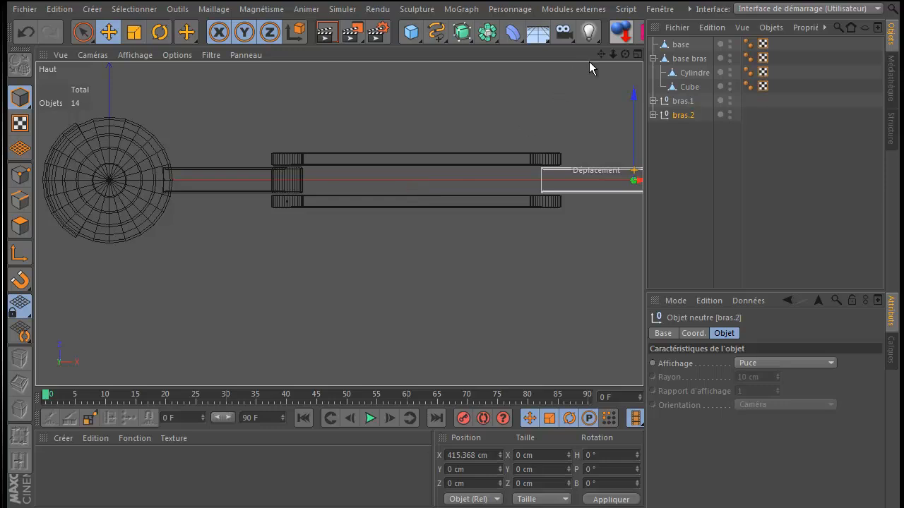
pyautogui.moveTo(599, 54); pyautogui.dragTo(451, 303)
pyautogui.moveTo(521, 201); pyautogui.dragTo(615, 205)
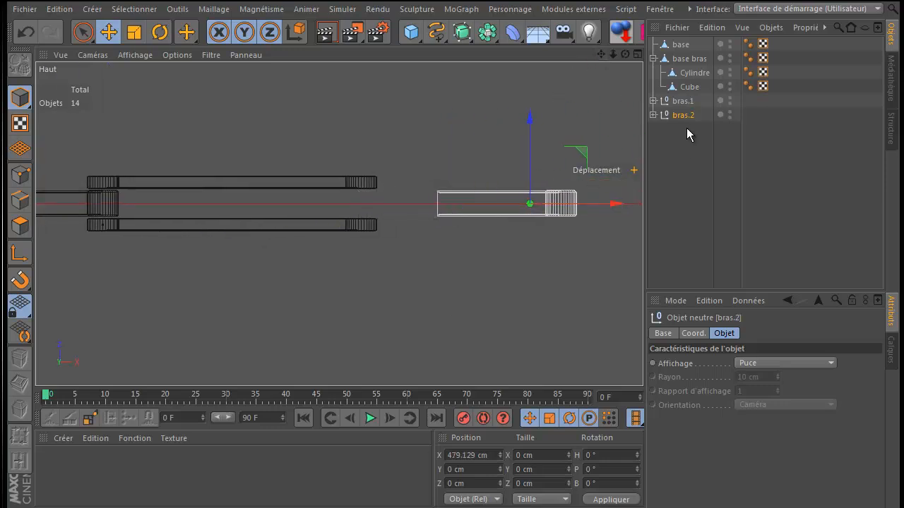
# Step: Lengthen the Cube in bras.2 to about 156.5 cm along X and shift it to about X -51.9 cm
pyautogui.click(653, 115)
pyautogui.click(688, 143)
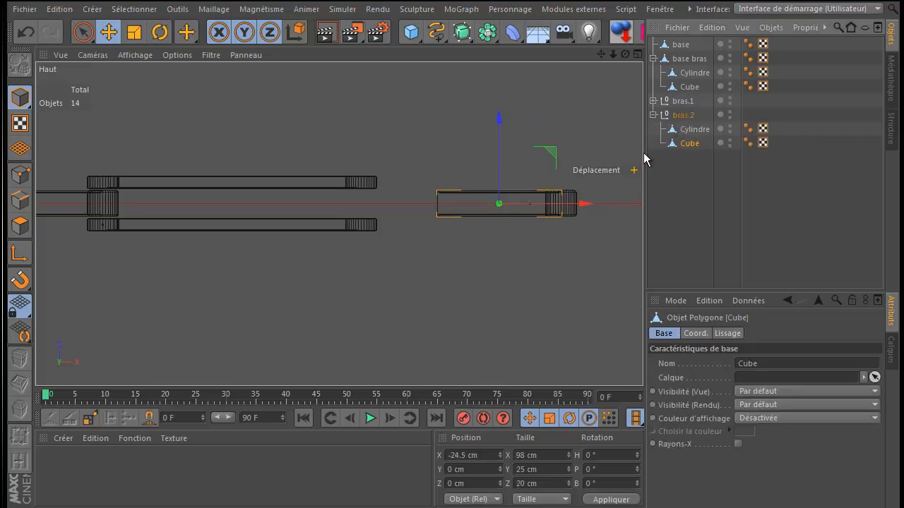
pyautogui.click(134, 32)
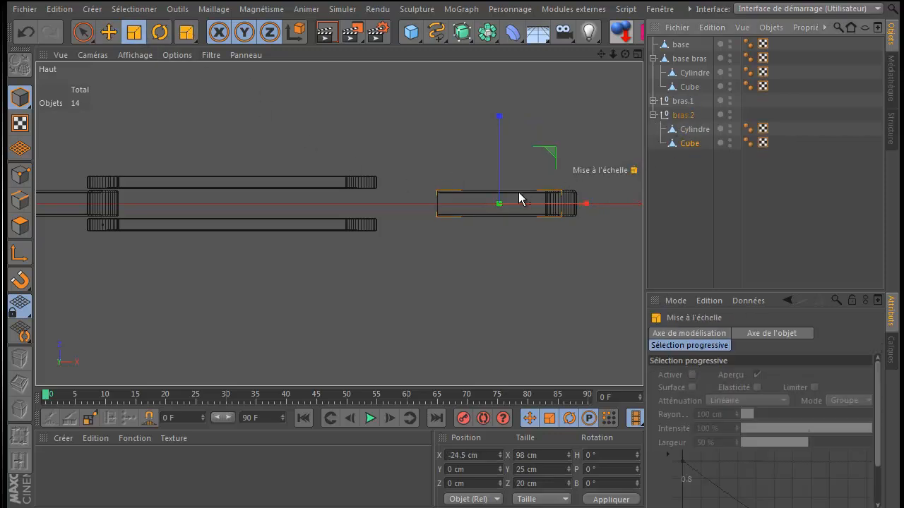
pyautogui.moveTo(586, 204); pyautogui.dragTo(638, 210)
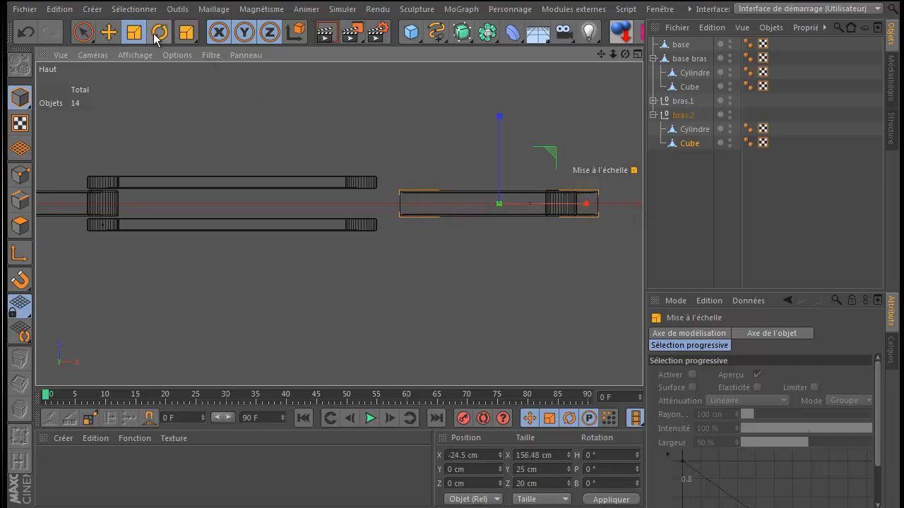
pyautogui.click(108, 32)
pyautogui.moveTo(583, 205); pyautogui.dragTo(550, 204)
# Step: Duplicate the Cylindre of bras.2 and snap the copy to the Cube's end facing bras.1, at X 348.983 cm
pyautogui.click(20, 281)
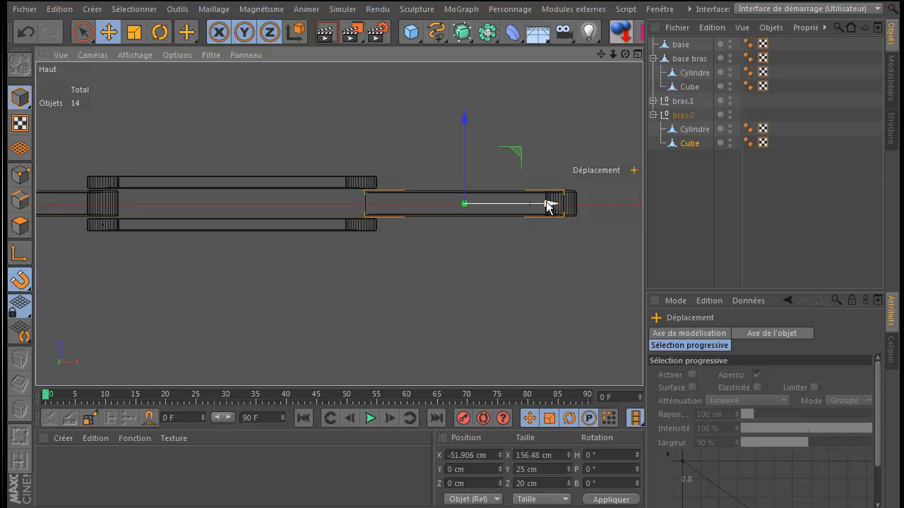
pyautogui.middleClick(487, 230)
pyautogui.middleClick(484, 270)
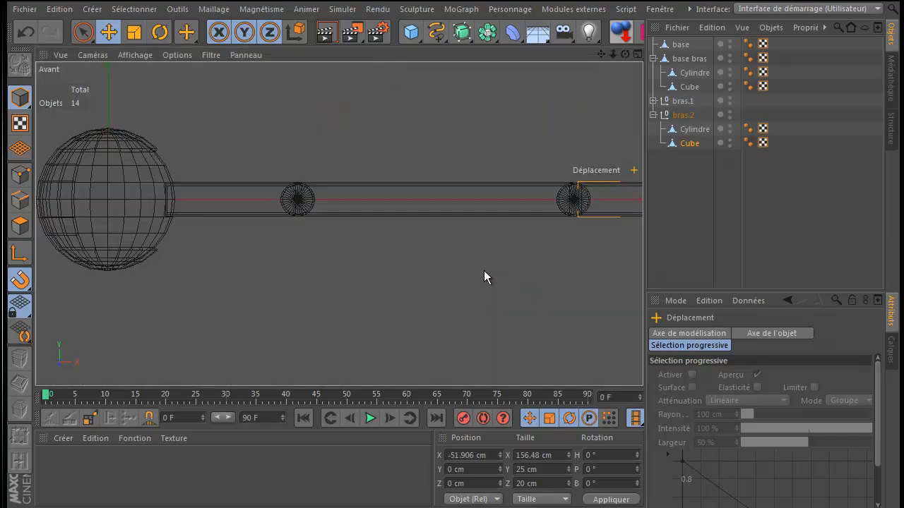
pyautogui.scroll(4, 596, 224)
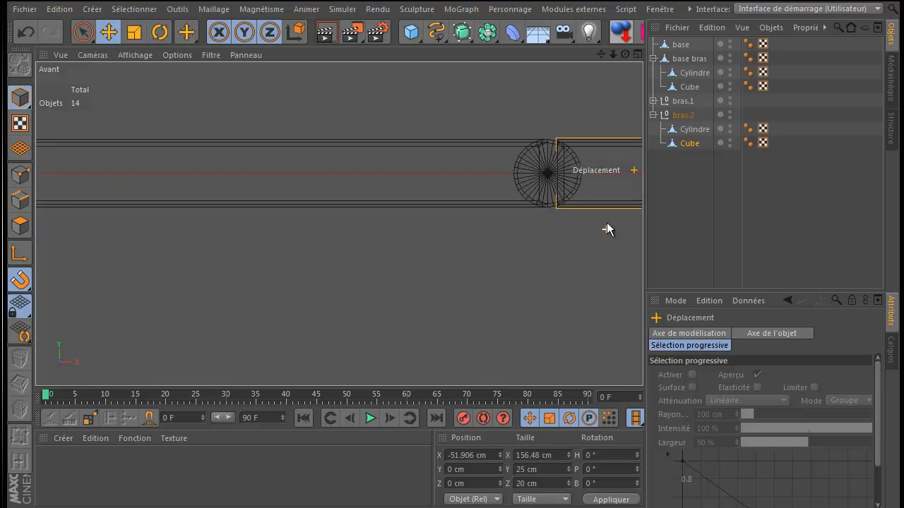
pyautogui.moveTo(602, 53); pyautogui.dragTo(451, 309)
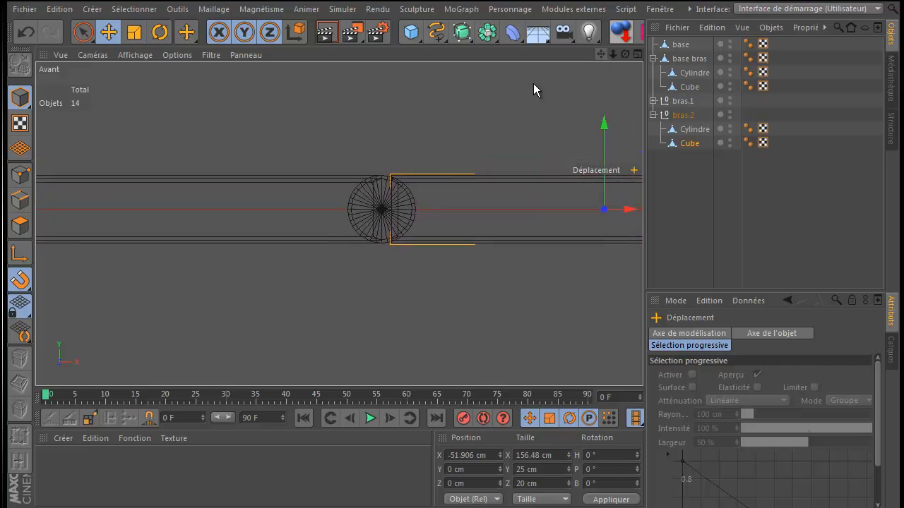
pyautogui.middleClick(443, 135)
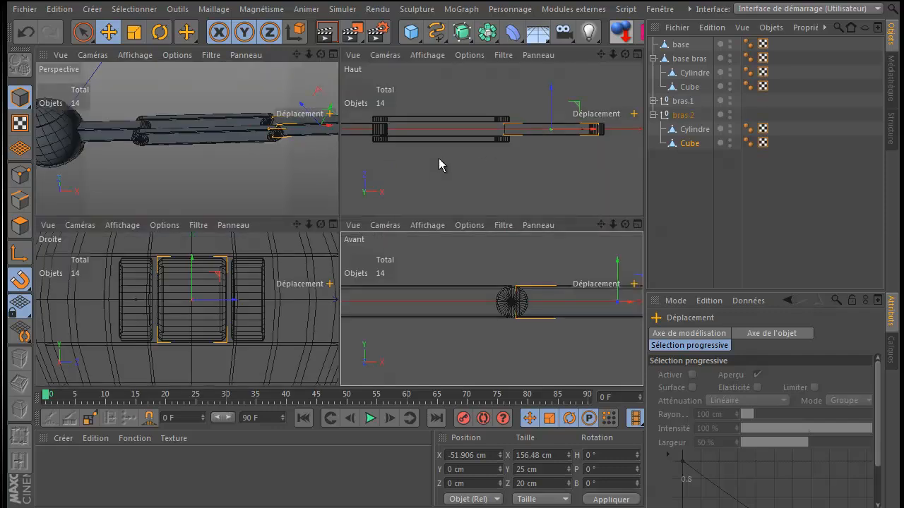
pyautogui.middleClick(438, 159)
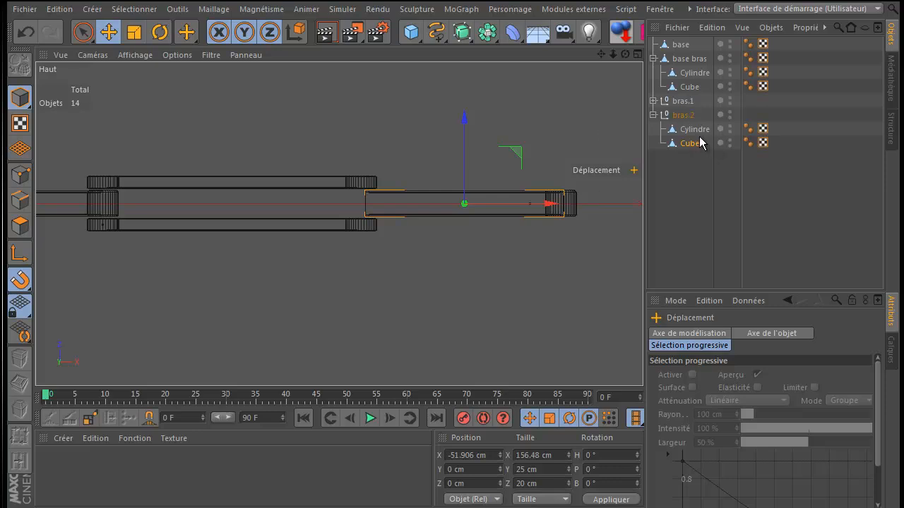
pyautogui.click(695, 130)
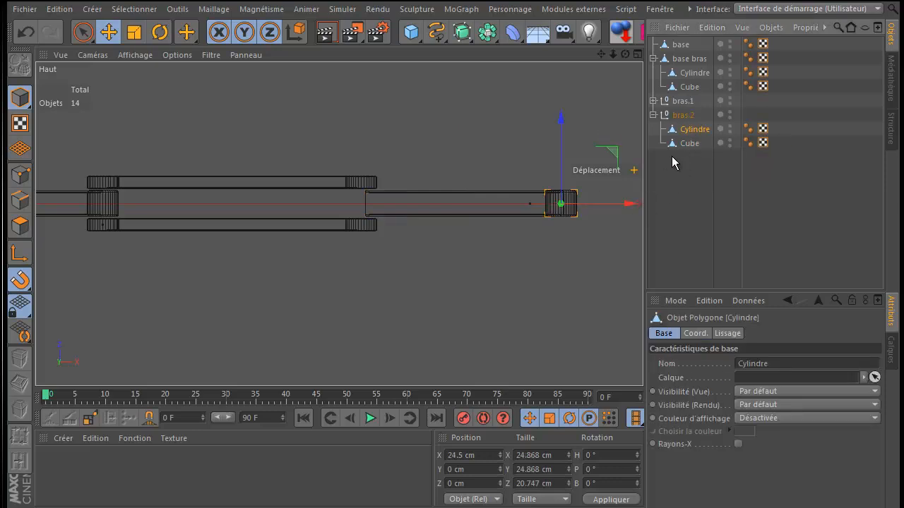
pyautogui.keyDown('ctrl'); pyautogui.moveTo(694, 130); pyautogui.dragTo(694, 163); pyautogui.keyUp('ctrl')
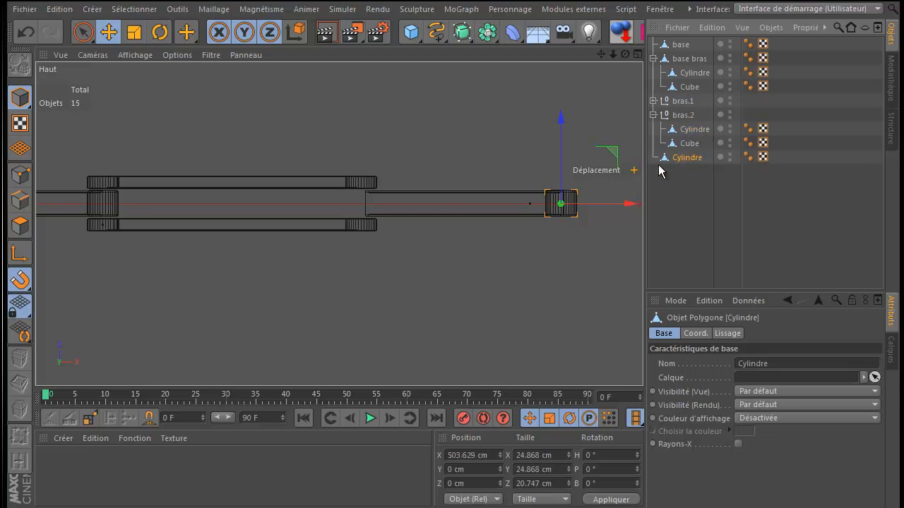
pyautogui.moveTo(632, 208); pyautogui.dragTo(437, 221)
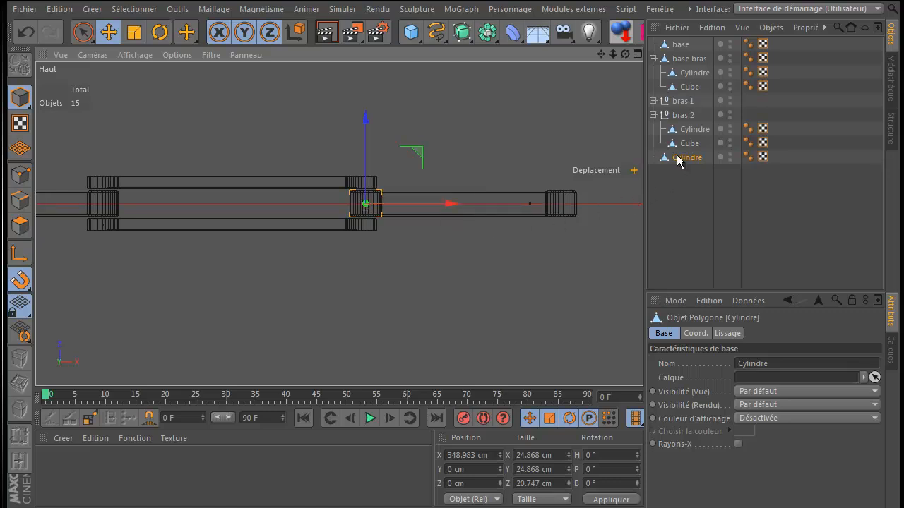
# Step: Nest the copied Cylindre inside bras.2 below the Cube and check each part of the group
pyautogui.moveTo(682, 161); pyautogui.dragTo(686, 149)
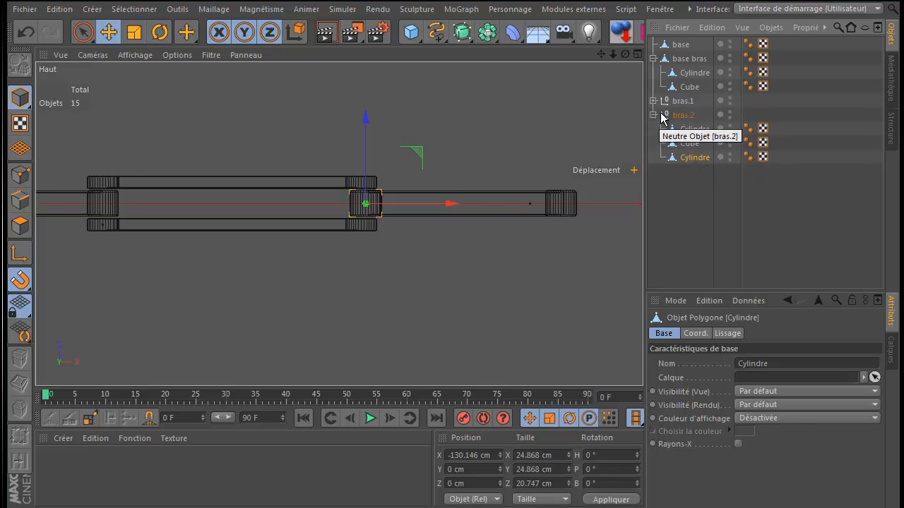
pyautogui.click(683, 119)
pyautogui.click(684, 130)
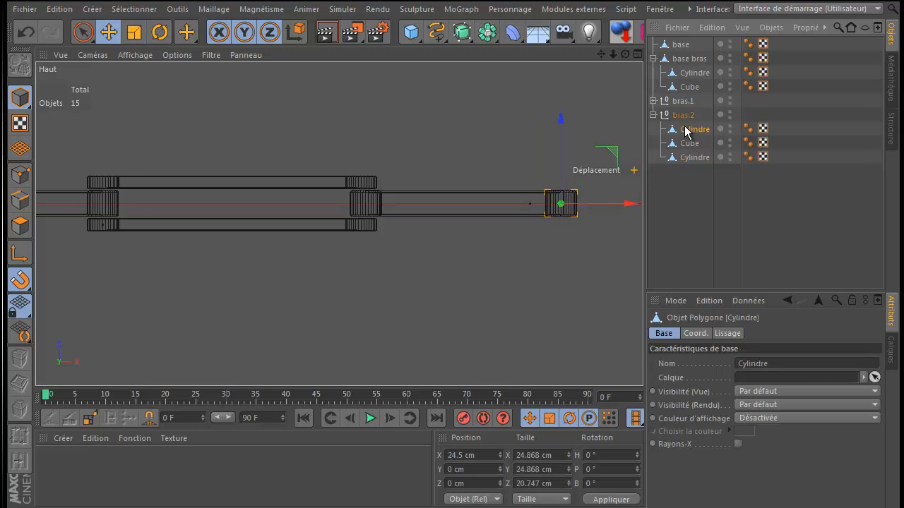
pyautogui.click(690, 144)
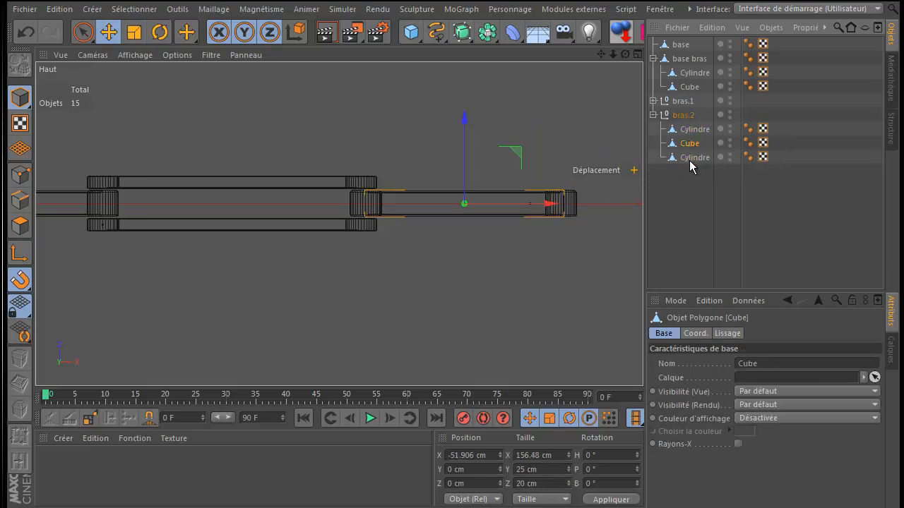
pyautogui.click(689, 158)
# Step: Snap the axis of bras.2 to the centre of its cylinder next to bras.1, at X 348.983 cm
pyautogui.click(683, 117)
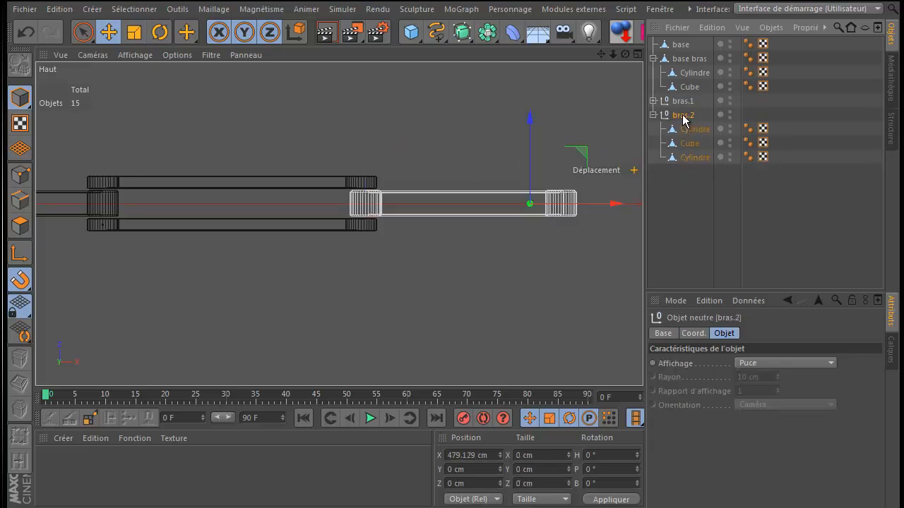
pyautogui.click(18, 258)
pyautogui.moveTo(615, 204); pyautogui.dragTo(449, 228)
pyautogui.middleClick(434, 284)
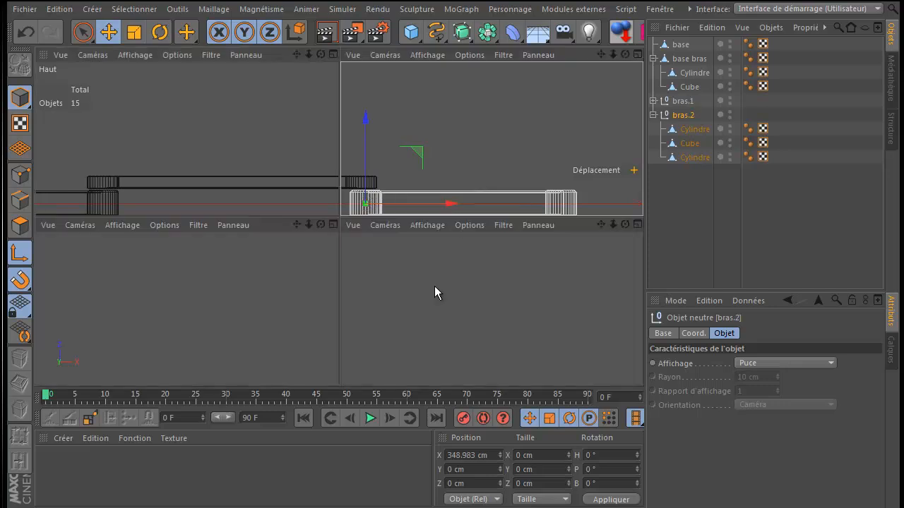
pyautogui.middleClick(435, 286)
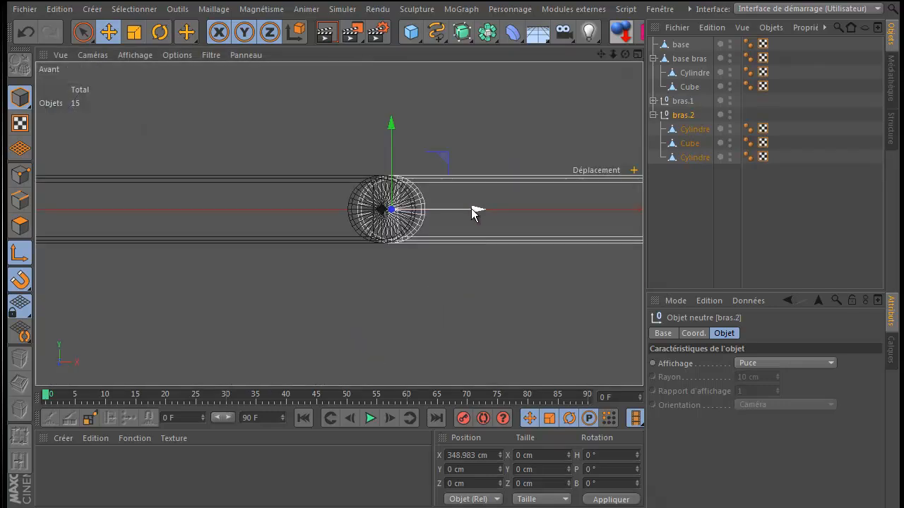
# Step: Leave axis editing and snap the whole bras.2 group along X onto the end joint of bras.1, at X 345.416 cm
pyautogui.click(21, 253)
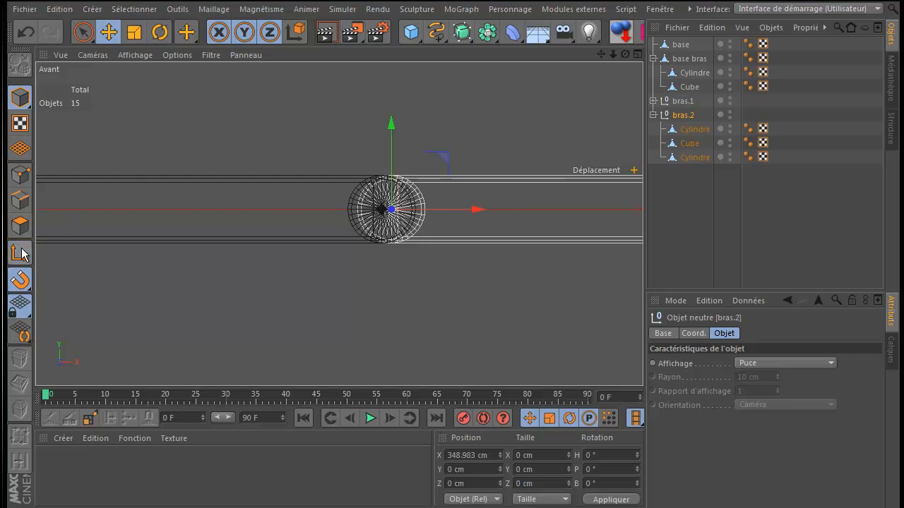
pyautogui.moveTo(482, 210); pyautogui.dragTo(473, 211)
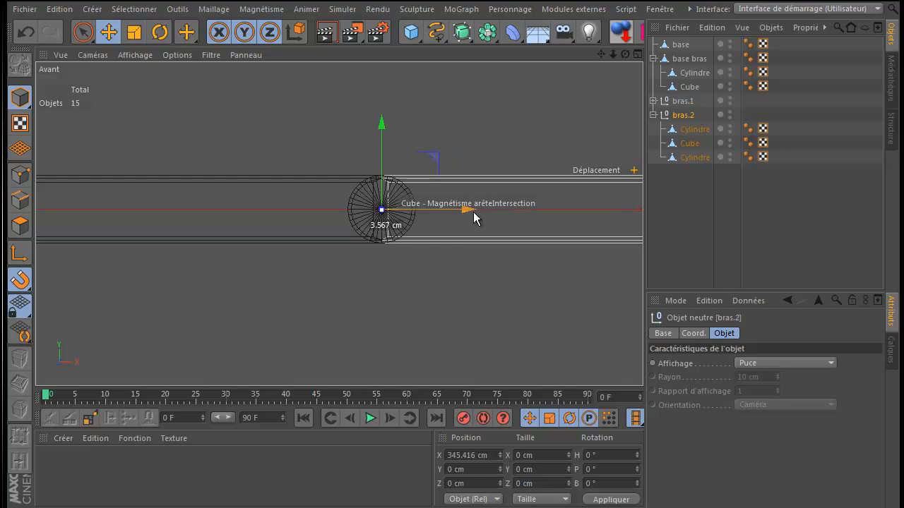
pyautogui.moveTo(474, 212); pyautogui.dragTo(480, 212)
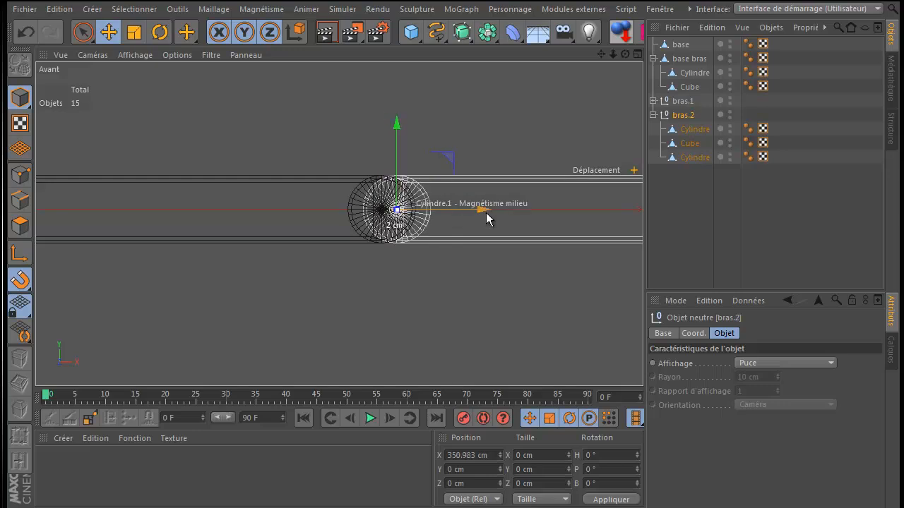
pyautogui.hotkey('ctrl', 'z')
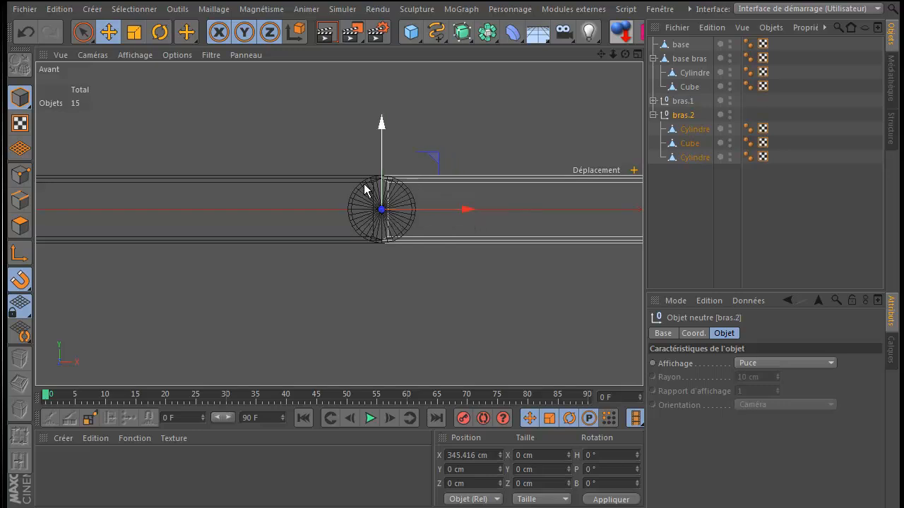
# Step: Duplicate the bras.1 group below bras.2 and rename the copy bras.3
pyautogui.middleClick(261, 147)
pyautogui.middleClick(262, 176)
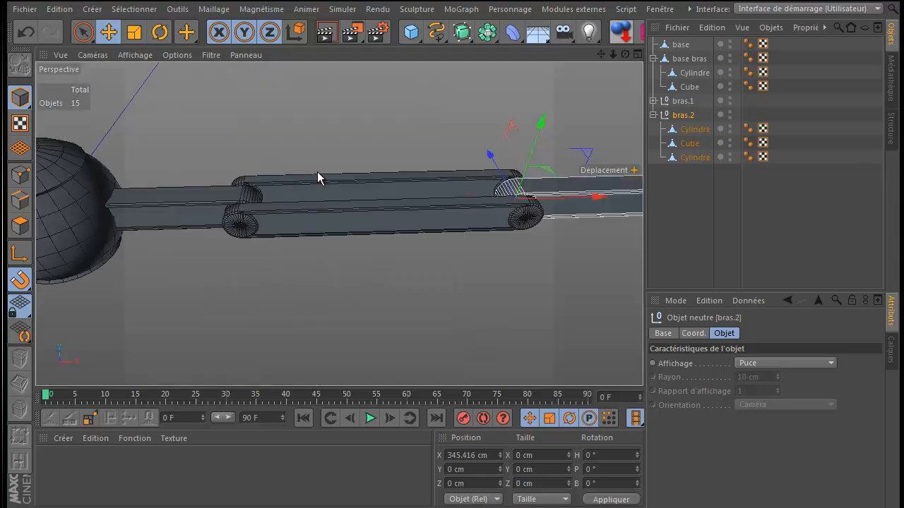
pyautogui.scroll(-3, 317, 176)
pyautogui.moveTo(601, 54); pyautogui.dragTo(529, 100)
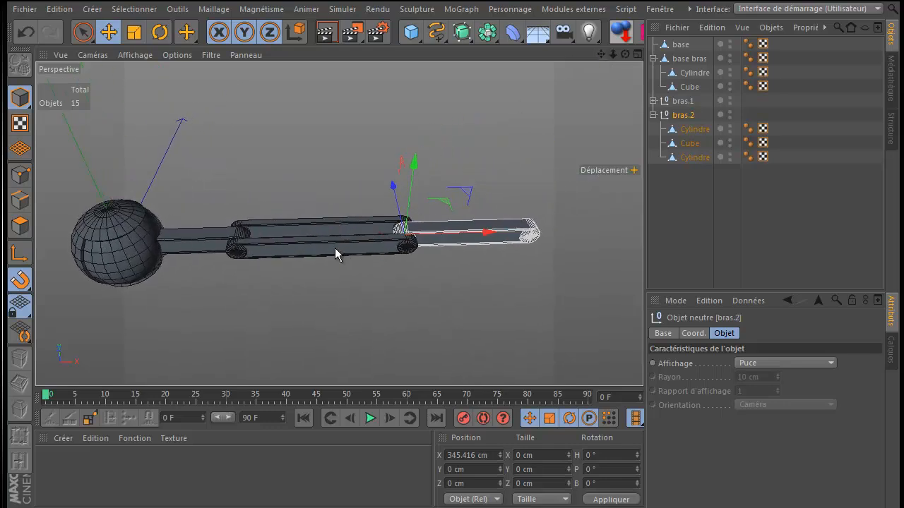
pyautogui.click(653, 115)
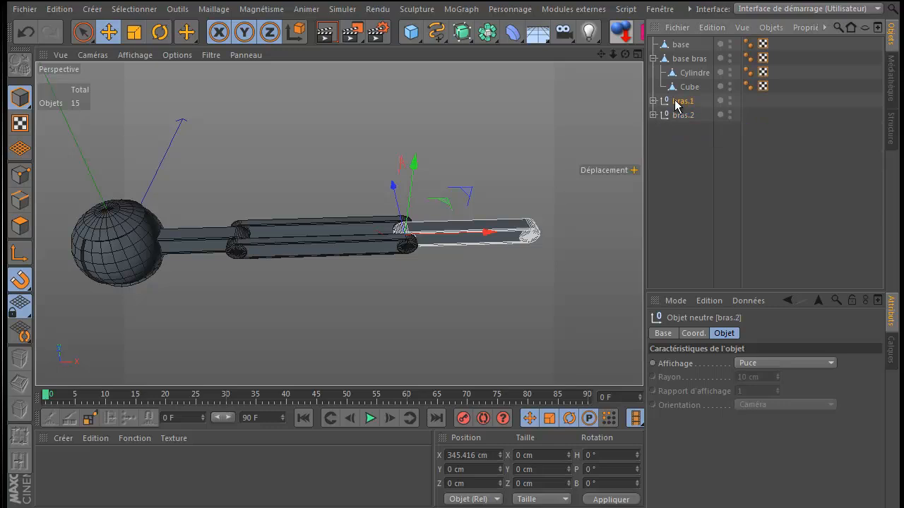
pyautogui.keyDown('ctrl'); pyautogui.moveTo(675, 100); pyautogui.dragTo(680, 136); pyautogui.keyUp('ctrl')
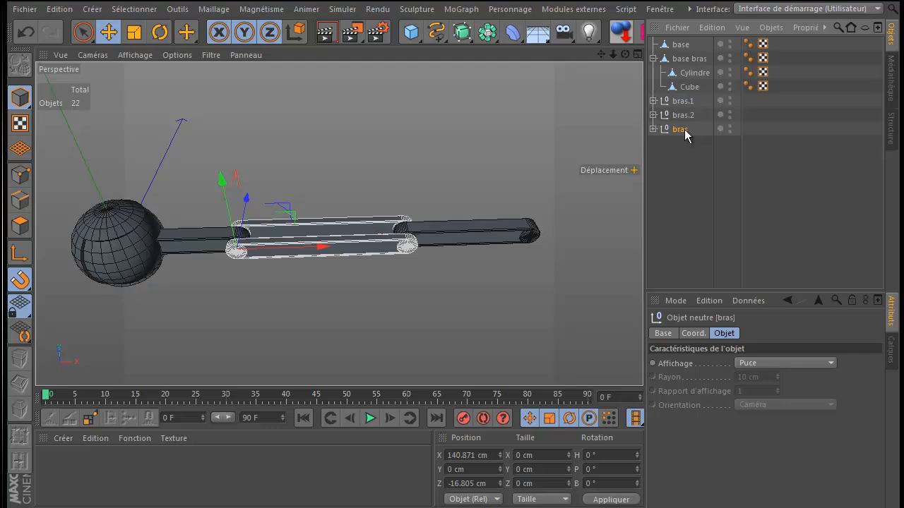
pyautogui.doubleClick(682, 129)
pyautogui.click(696, 129)
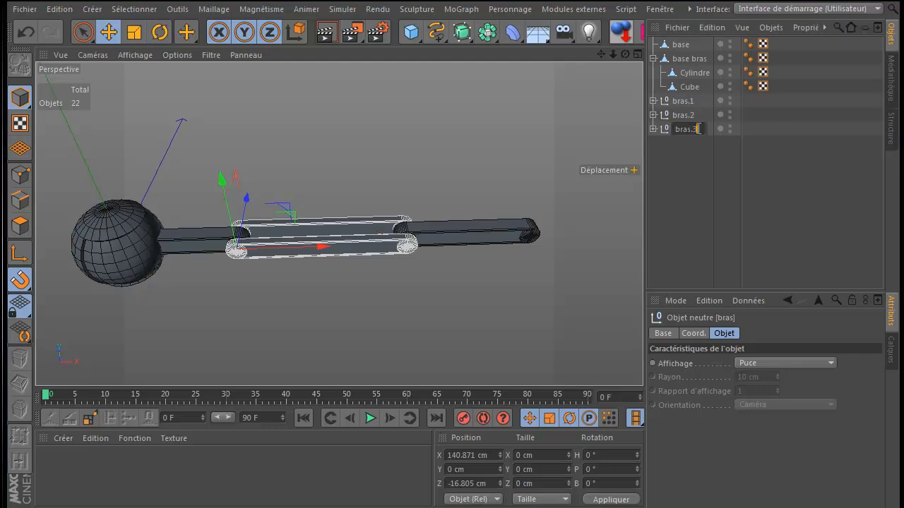
pyautogui.press('Return')
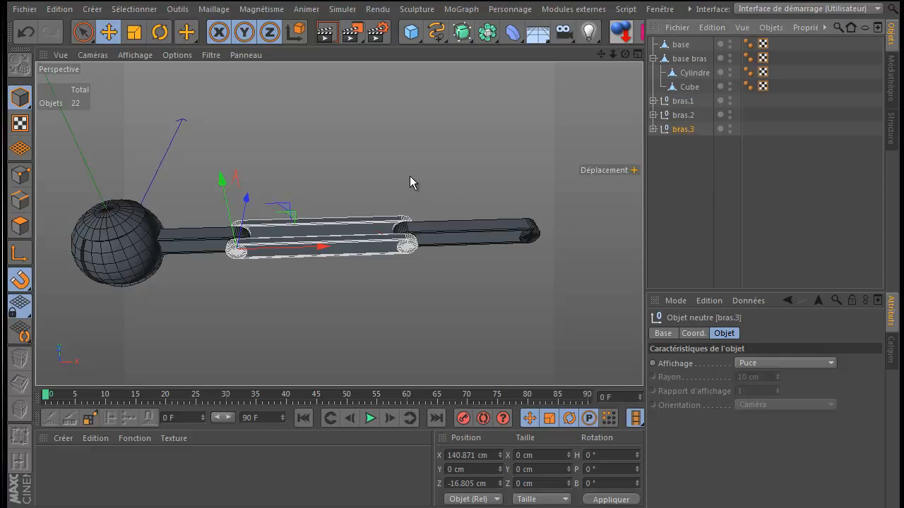
# Step: Move bras.3 along X to the free end of bras.2, at about X 497 cm
pyautogui.moveTo(324, 250); pyautogui.dragTo(615, 249)
pyautogui.middleClick(471, 305)
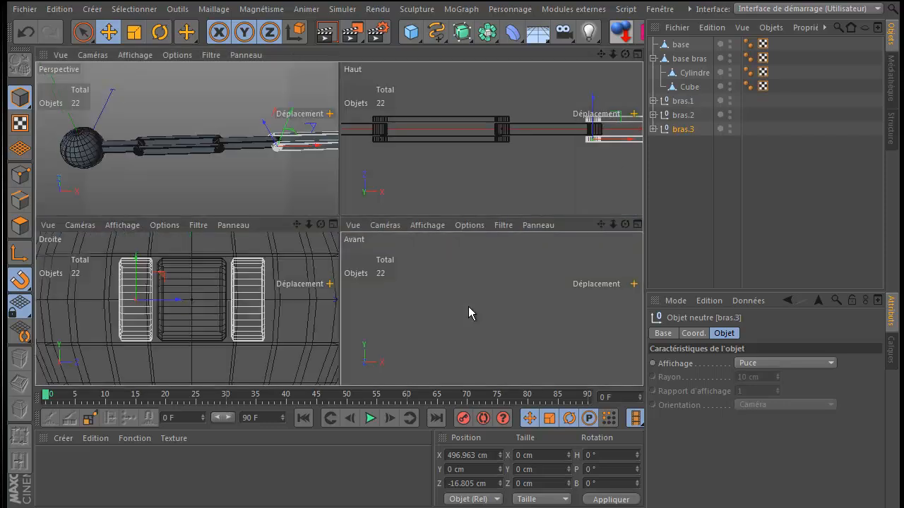
pyautogui.middleClick(468, 306)
pyautogui.scroll(-4, 468, 306)
pyautogui.moveTo(601, 52); pyautogui.dragTo(453, 303)
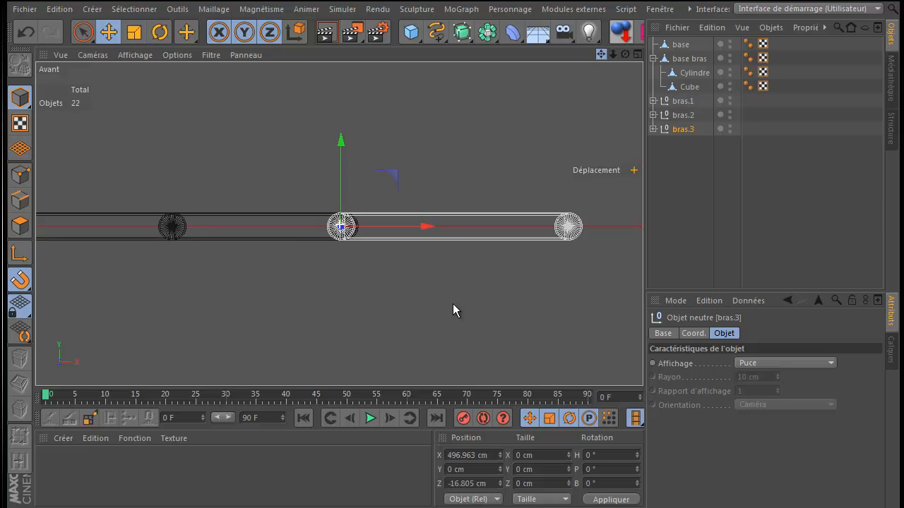
# Step: Scale Cube and Cube.1 of bras.3 together along X to about 60% of their length
pyautogui.click(653, 129)
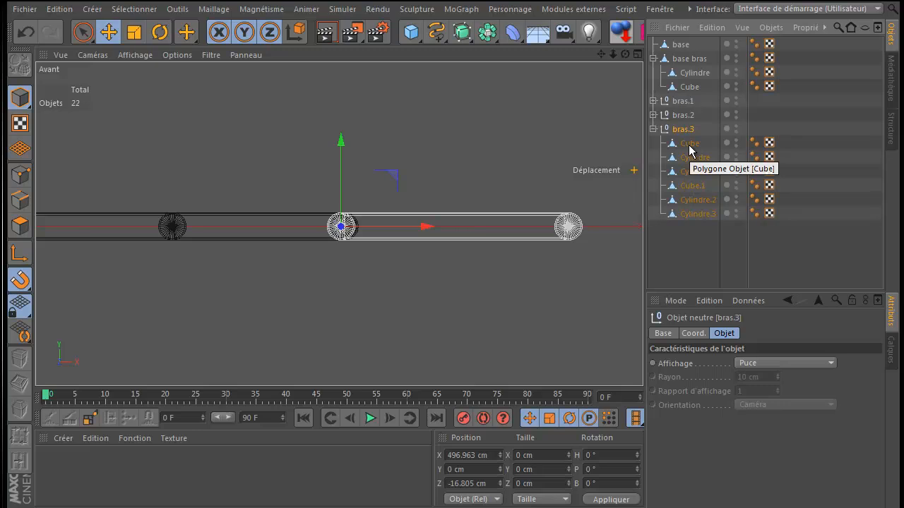
pyautogui.click(690, 145)
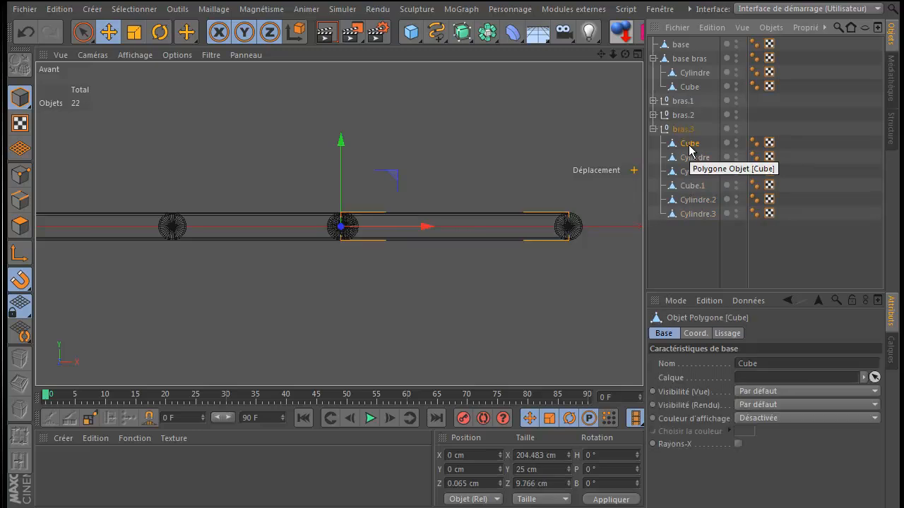
pyautogui.keyDown('ctrl'); pyautogui.click(692, 186); pyautogui.keyUp('ctrl')
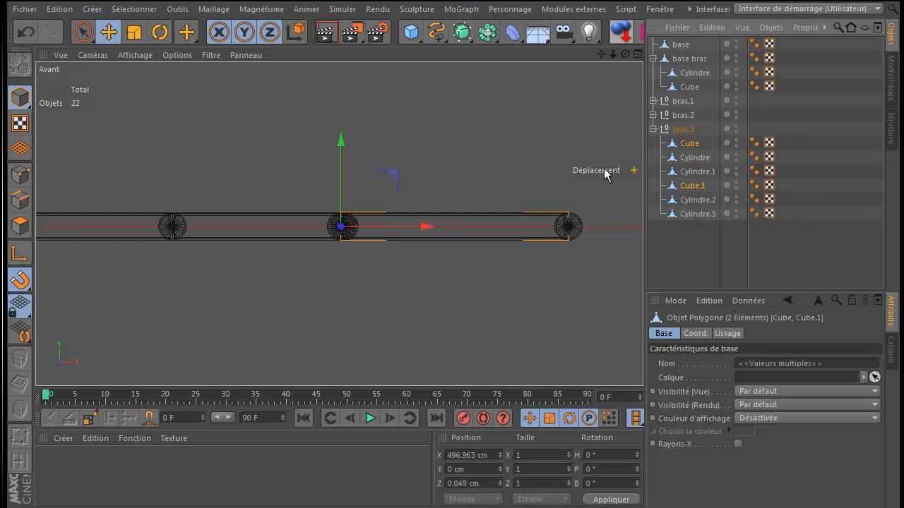
pyautogui.click(132, 32)
pyautogui.moveTo(431, 232); pyautogui.dragTo(394, 228)
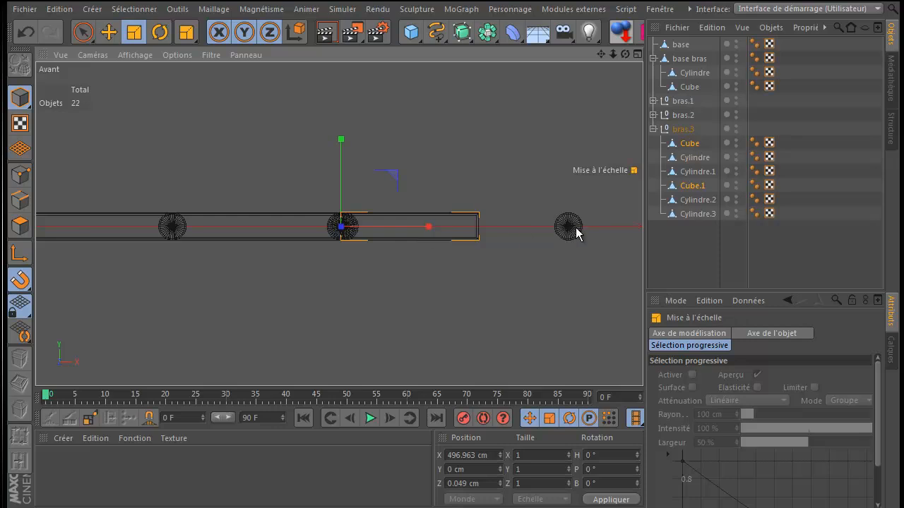
# Step: Move Cylindre.1 and Cylindre.3 of bras.3 along X to the free ends of the shortened cubes, at about X 518.8 cm
pyautogui.click(692, 172)
pyautogui.keyDown('ctrl'); pyautogui.click(691, 214); pyautogui.keyUp('ctrl')
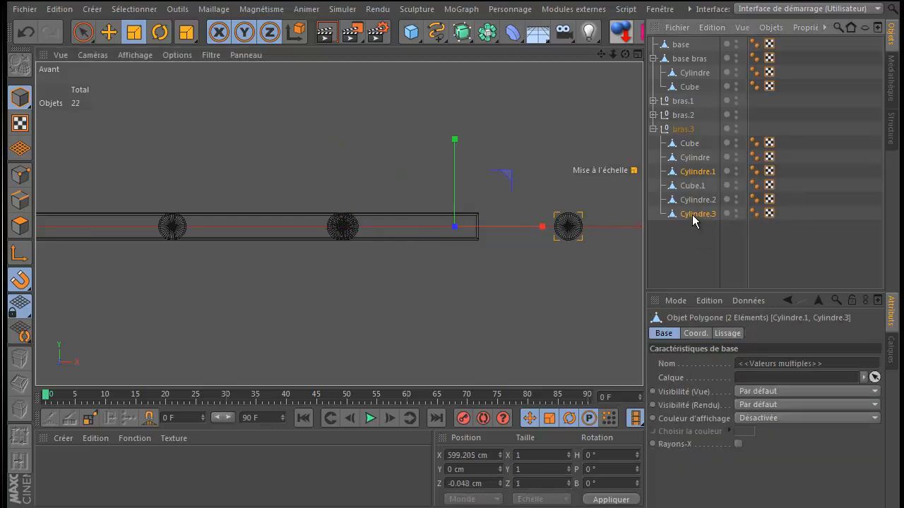
pyautogui.click(109, 33)
pyautogui.moveTo(541, 229); pyautogui.dragTo(456, 233)
pyautogui.scroll(5, 480, 250)
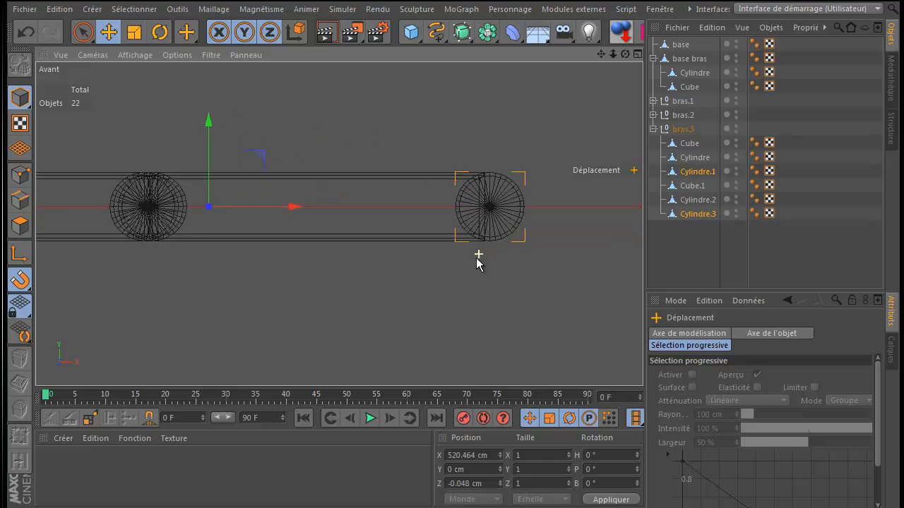
pyautogui.scroll(2, 477, 262)
pyautogui.moveTo(235, 196); pyautogui.dragTo(225, 194)
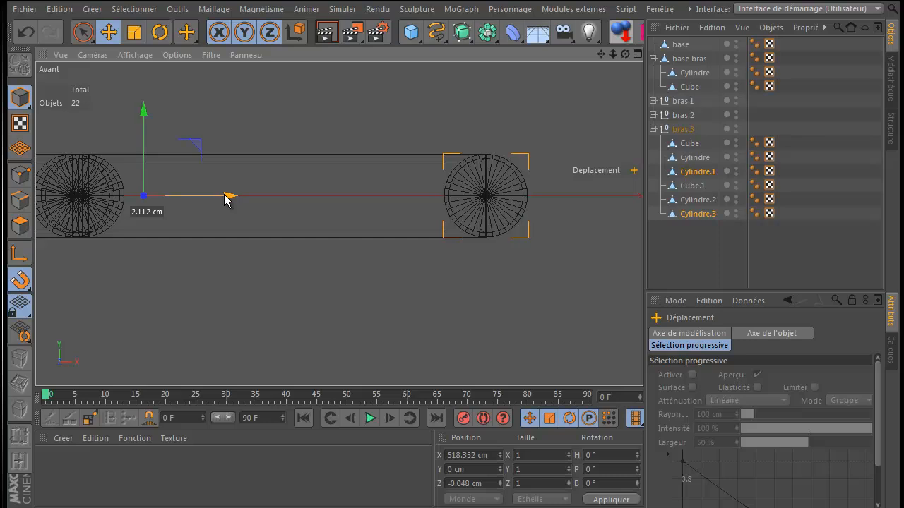
pyautogui.moveTo(225, 199); pyautogui.dragTo(226, 200)
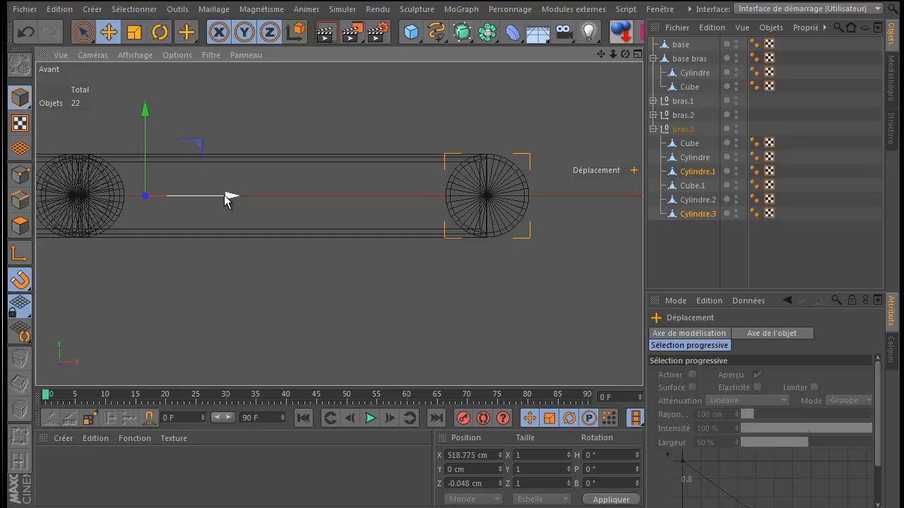
# Step: Set snapping to 3D and align bras.3 along X with the end joint of bras.2, at X 500.062 cm
pyautogui.click(10, 282)
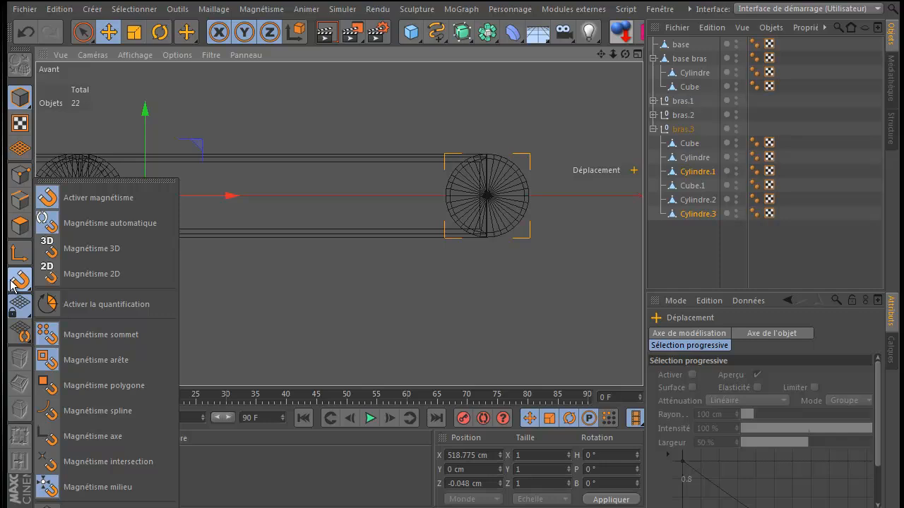
pyautogui.click(98, 250)
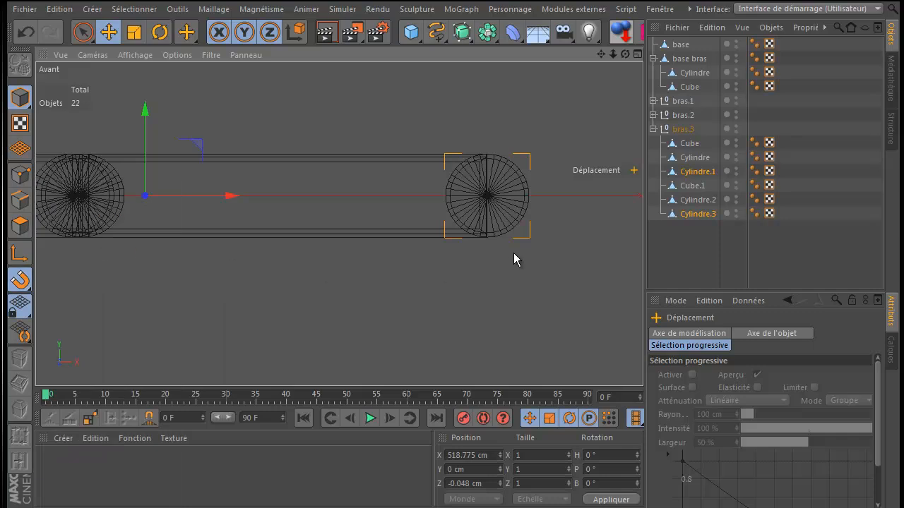
pyautogui.moveTo(228, 196)
pyautogui.mouseDown()
pyautogui.moveTo(238, 200)
pyautogui.moveTo(228, 197)
pyautogui.mouseUp()
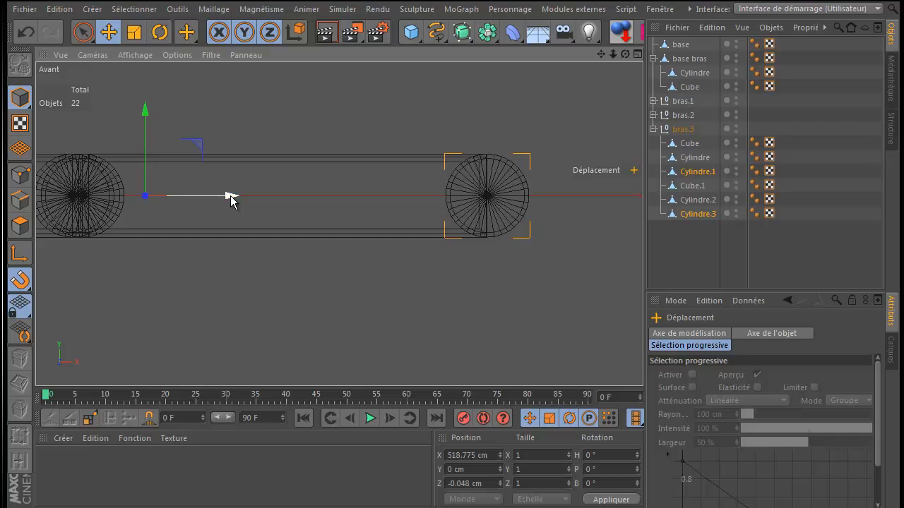
pyautogui.click(679, 132)
pyautogui.moveTo(155, 196); pyautogui.dragTo(164, 196)
pyautogui.middleClick(265, 260)
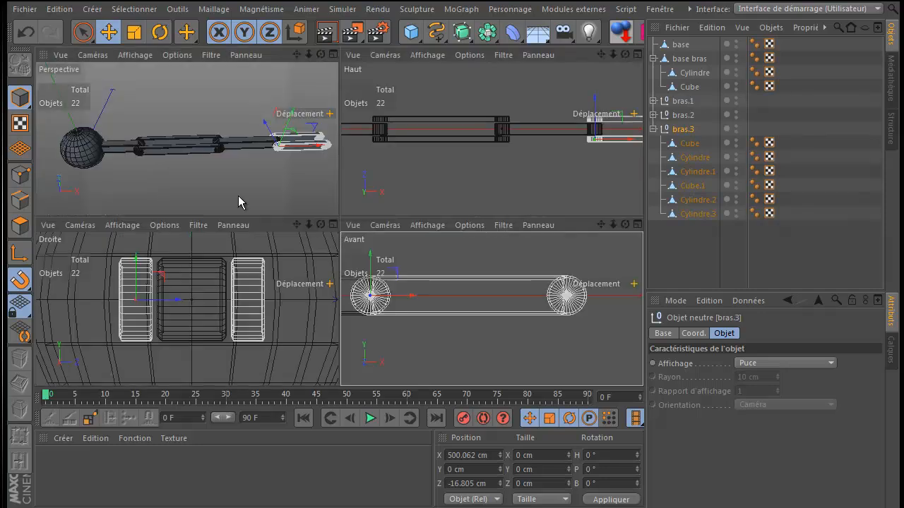
pyautogui.middleClick(238, 195)
pyautogui.moveTo(624, 57); pyautogui.dragTo(451, 301)
pyautogui.moveTo(600, 54); pyautogui.dragTo(402, 297)
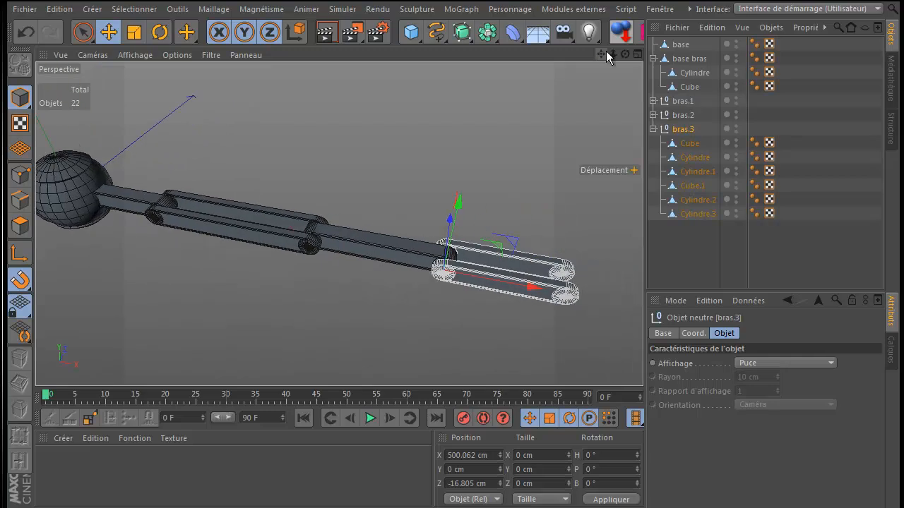
# Step: Examine the shape and joints of the complete robot arm in test tuto bras robot.c4d, then return to tuto formie.c4d
pyautogui.click(659, 9)
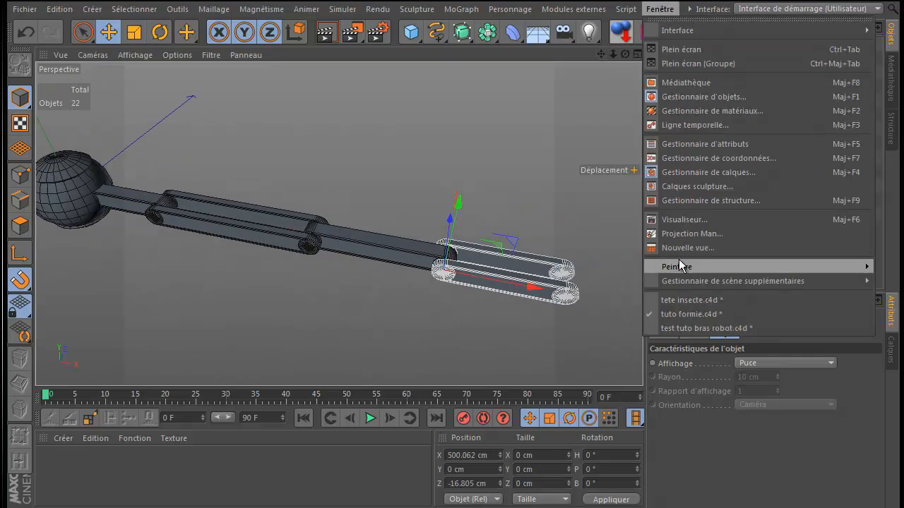
pyautogui.click(688, 328)
pyautogui.scroll(-8, 543, 244)
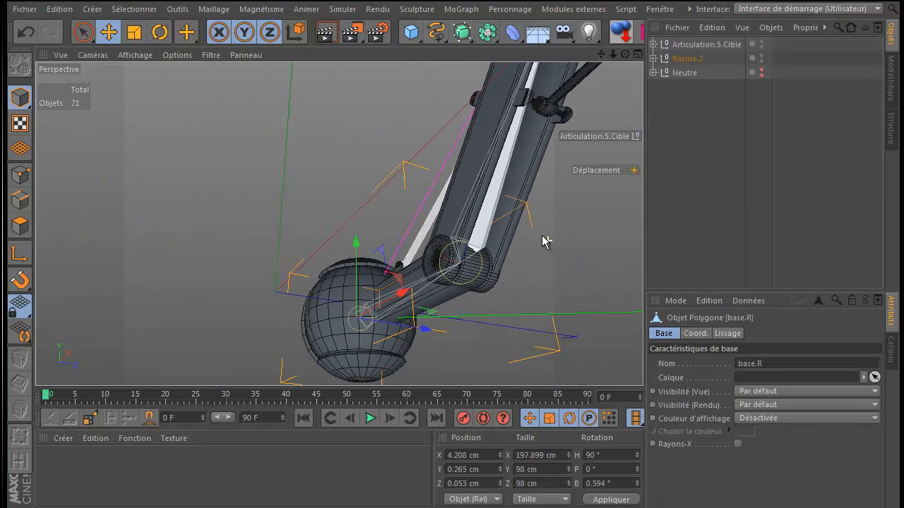
pyautogui.moveTo(599, 54); pyautogui.dragTo(449, 303)
pyautogui.scroll(-3, 594, 149)
pyautogui.scroll(-3, 589, 170)
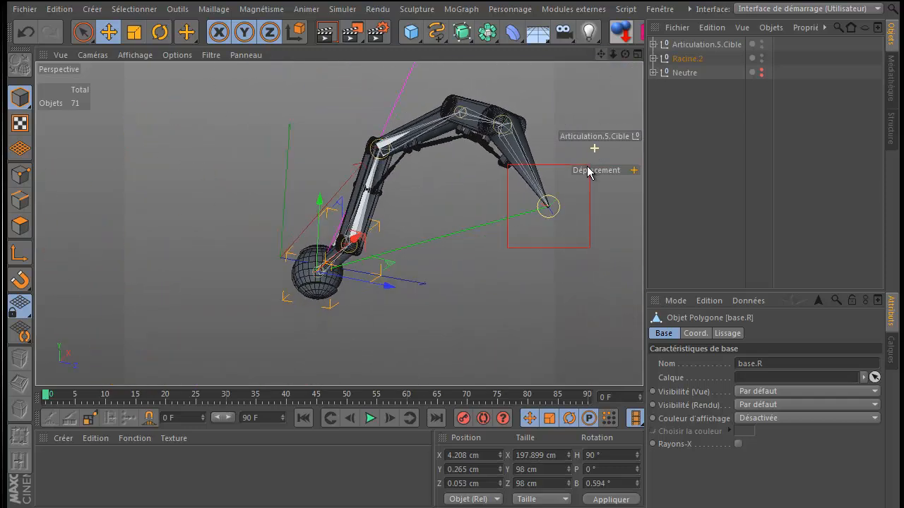
pyautogui.moveTo(624, 56); pyautogui.dragTo(450, 302)
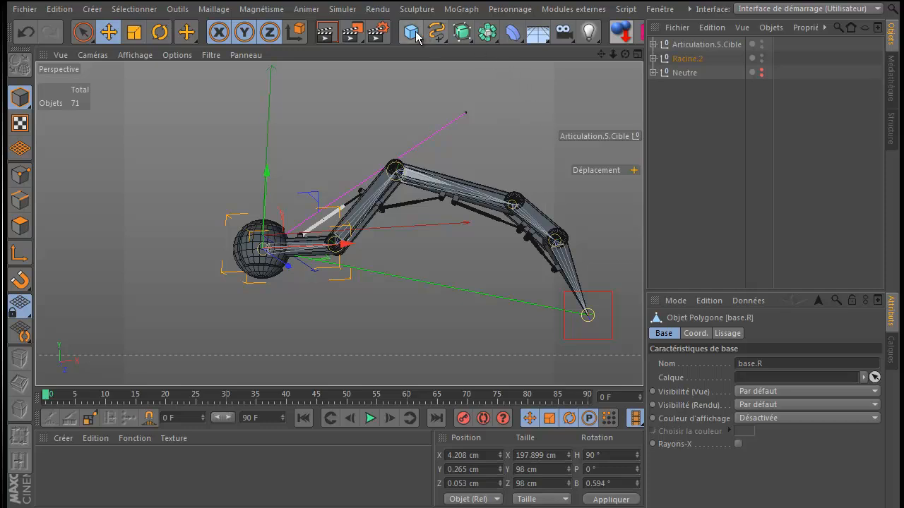
pyautogui.click(674, 10)
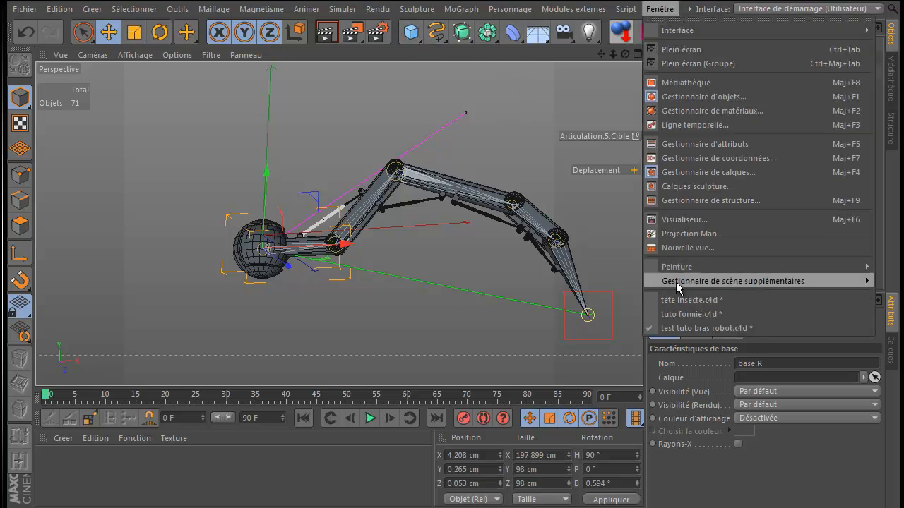
pyautogui.click(681, 314)
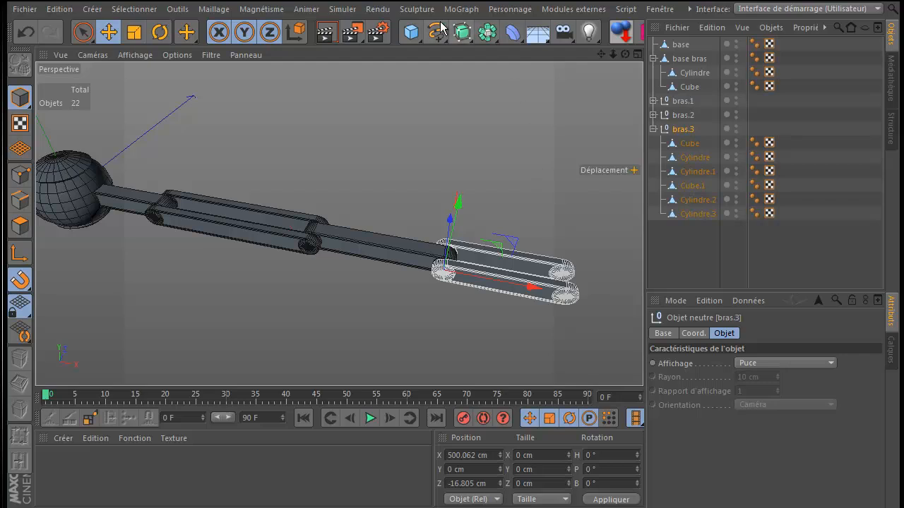
# Step: Add a cube primitive and move it along X to the end joint of bras.3, at X 623.87 cm
pyautogui.click(411, 34)
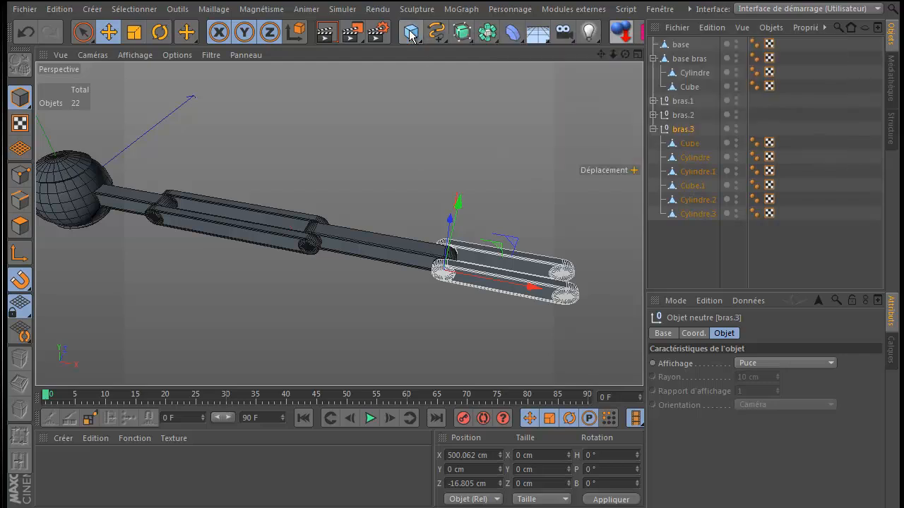
pyautogui.click(410, 33)
pyautogui.moveTo(145, 205); pyautogui.dragTo(475, 281)
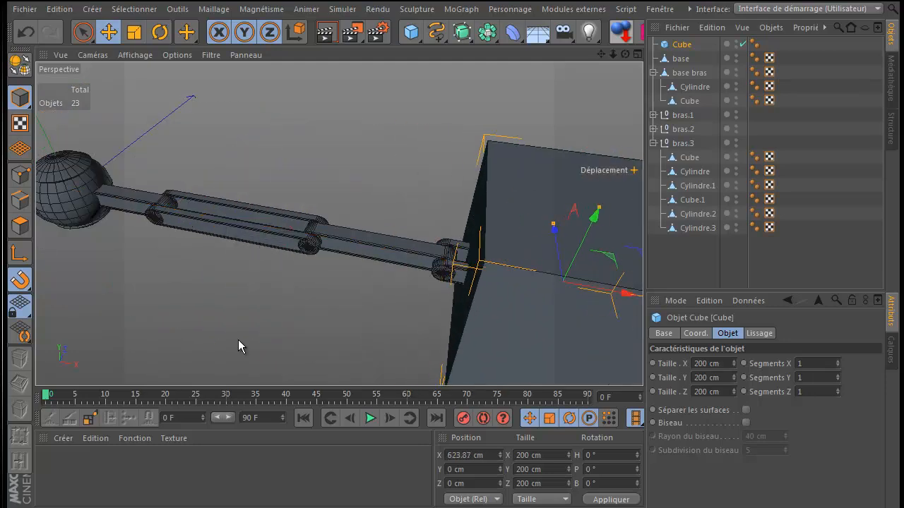
pyautogui.middleClick(462, 342)
pyautogui.middleClick(461, 306)
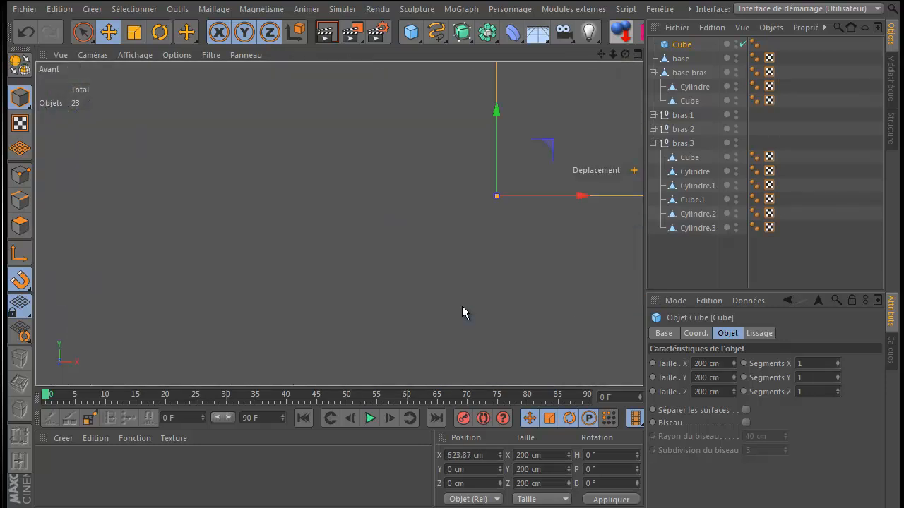
pyautogui.scroll(-5, 458, 264)
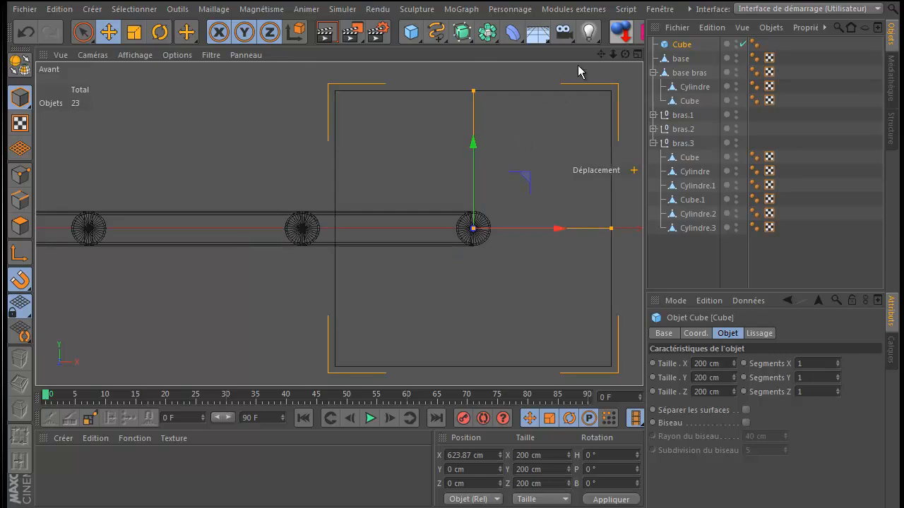
# Step: Set the new cube's Y size to 25 cm and its Z size to 20 cm
pyautogui.moveTo(601, 54); pyautogui.dragTo(523, 57)
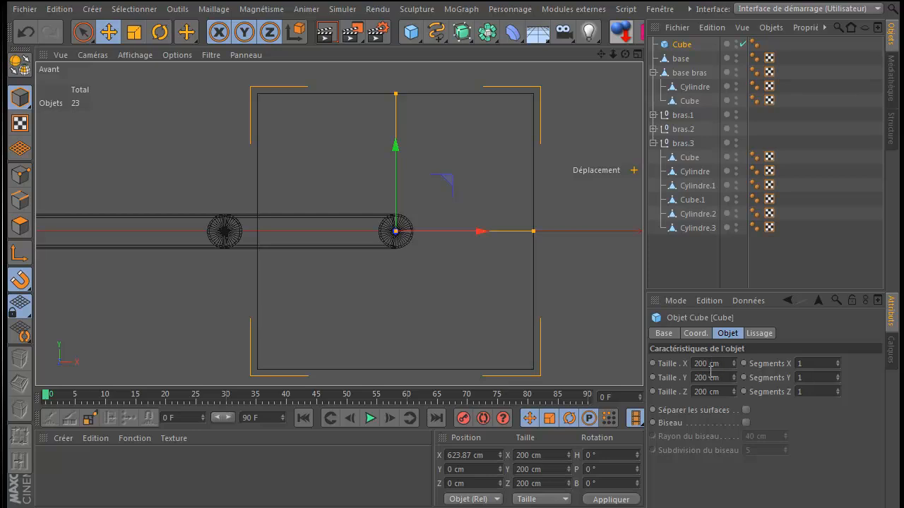
pyautogui.doubleClick(708, 377)
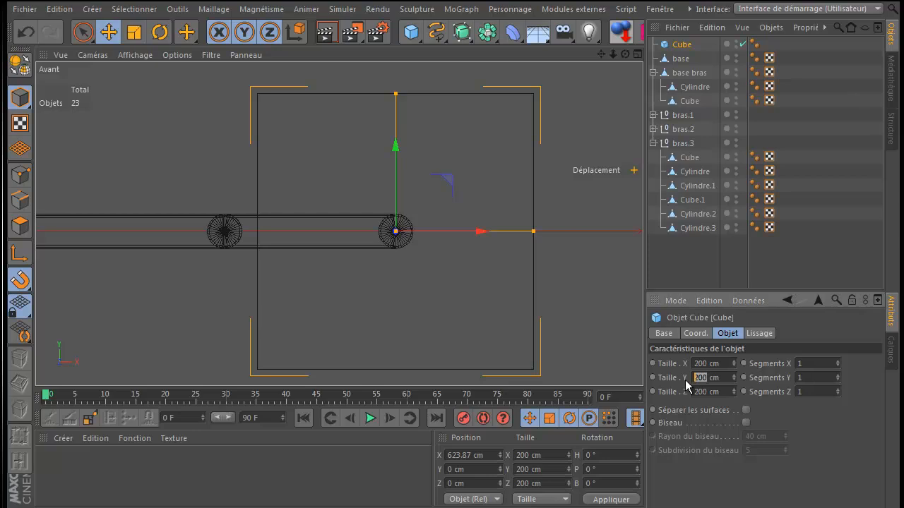
pyautogui.write('25')
pyautogui.press('Return')
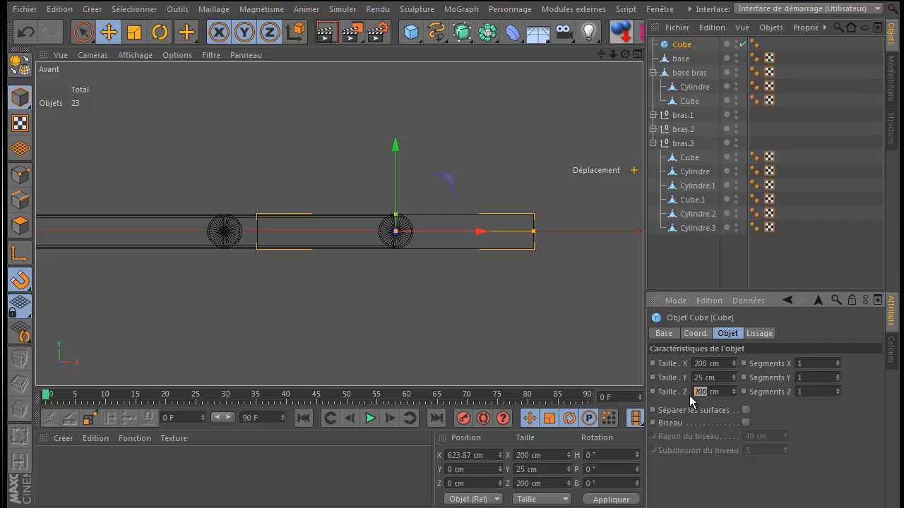
pyautogui.write('2')
# Step: Move the cube along X until it starts at the free end of bras.3, at X 736.657 cm
pyautogui.middleClick(312, 297)
pyautogui.middleClick(448, 192)
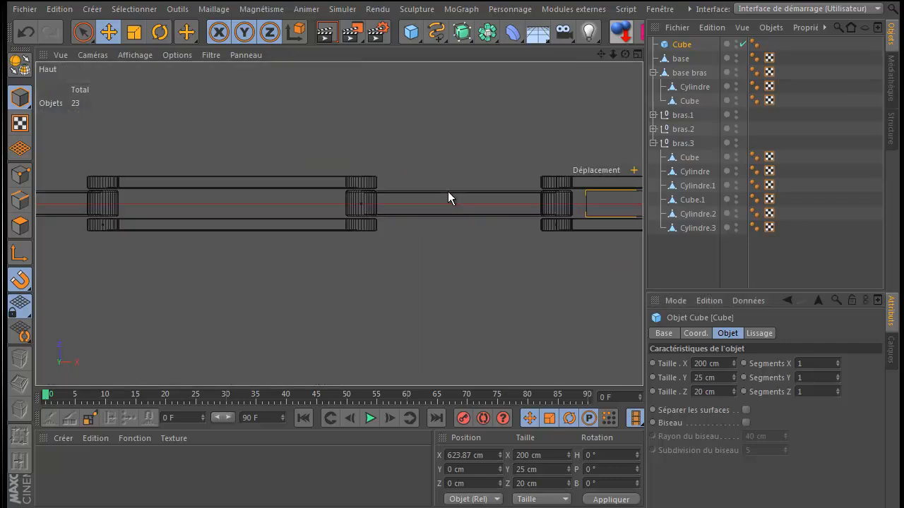
pyautogui.scroll(-3, 448, 191)
pyautogui.moveTo(601, 55); pyautogui.dragTo(395, 72)
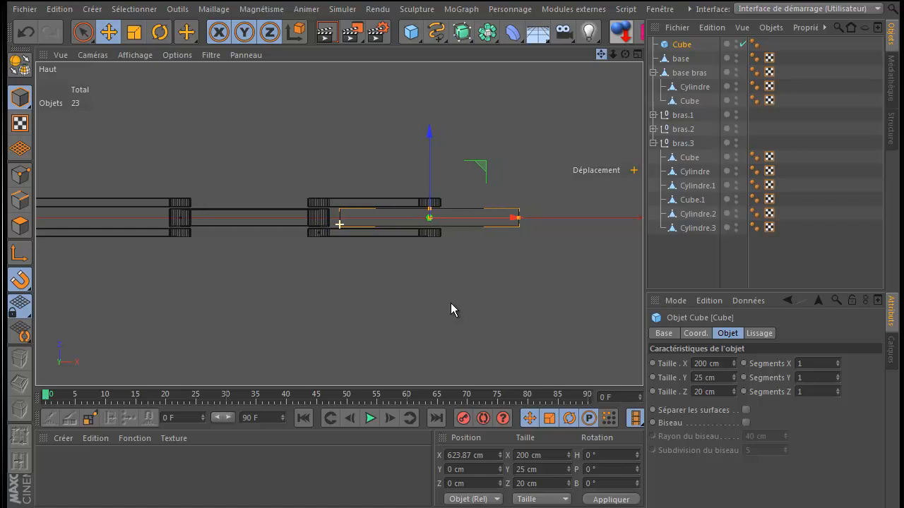
pyautogui.moveTo(515, 219); pyautogui.dragTo(543, 221)
pyautogui.moveTo(603, 232); pyautogui.dragTo(613, 232)
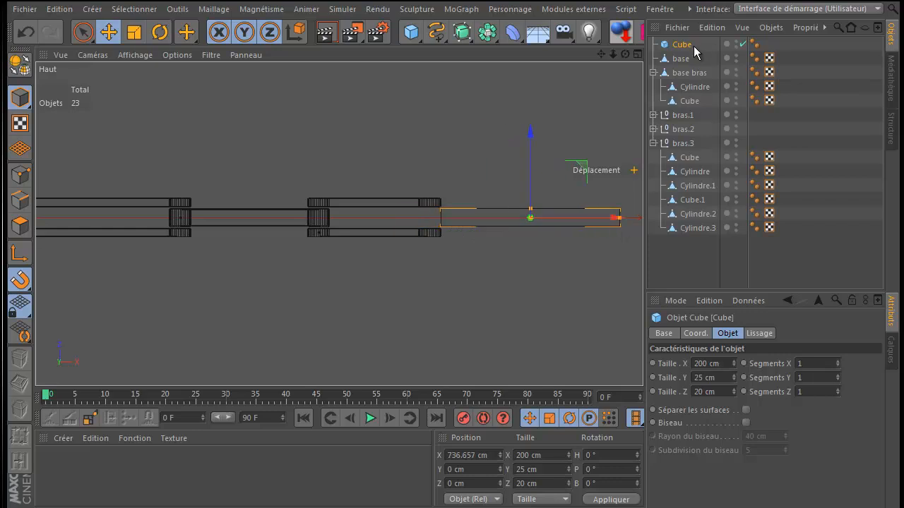
# Step: Move the cube below bras.3 to the end of the object hierarchy and rename it bras.4
pyautogui.moveTo(686, 48); pyautogui.dragTo(687, 254)
pyautogui.doubleClick(683, 227)
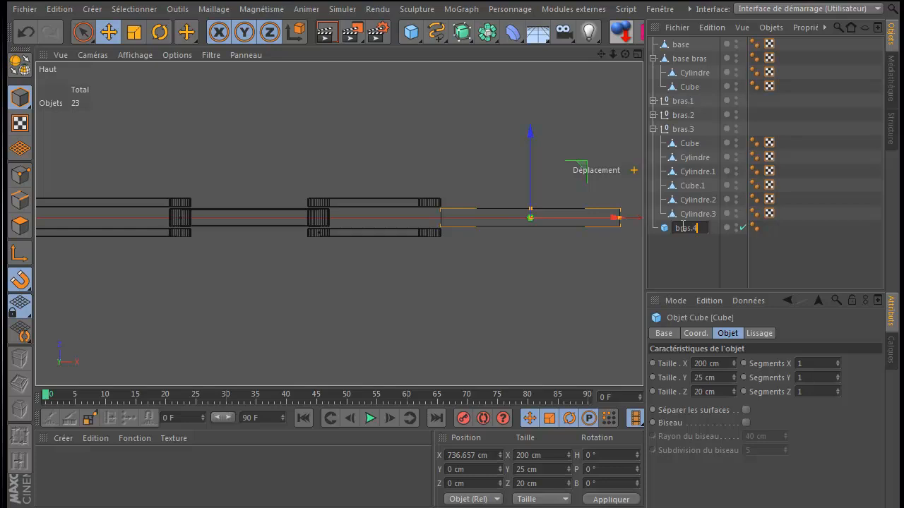
pyautogui.press('Return')
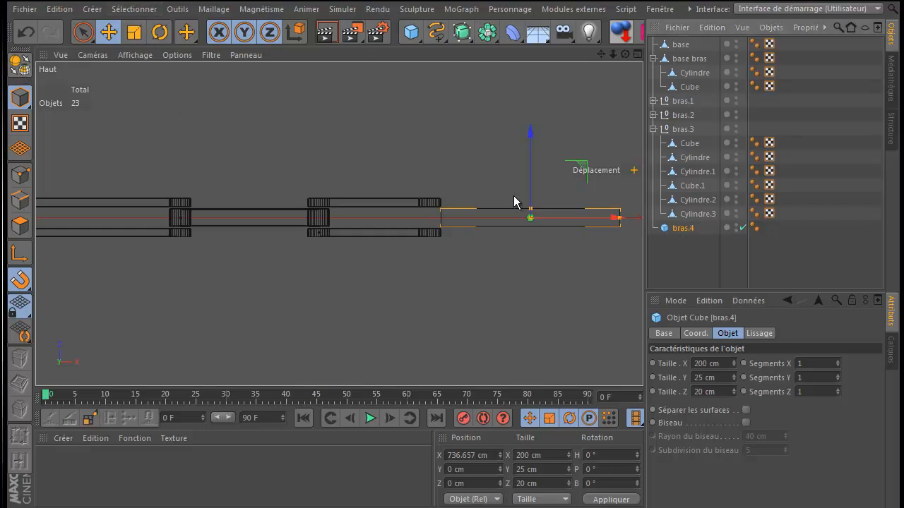
# Step: Make bras.4 editable and select its long front and back polygons with the selection brush
pyautogui.click(20, 65)
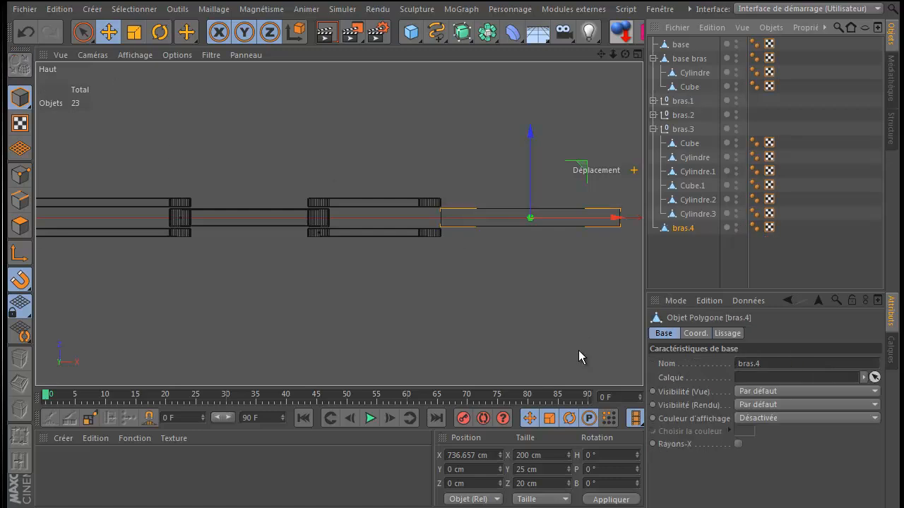
pyautogui.middleClick(511, 297)
pyautogui.middleClick(493, 288)
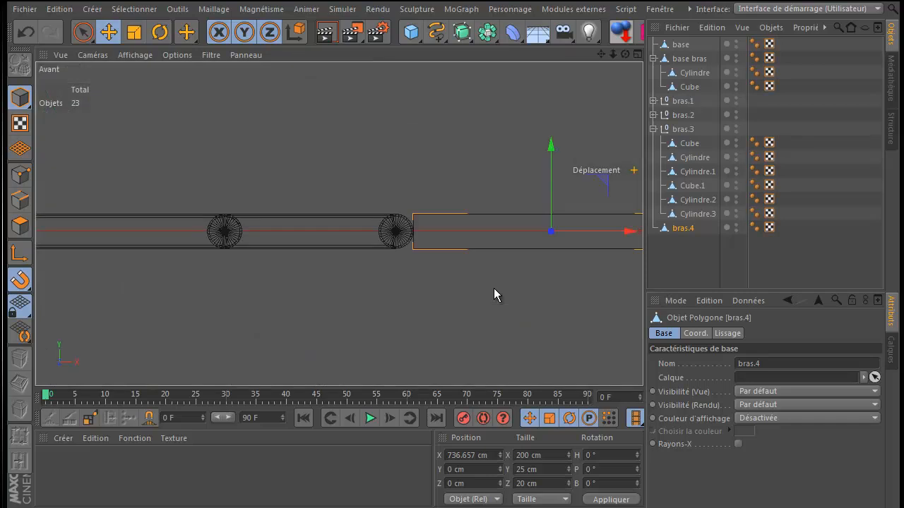
pyautogui.click(20, 225)
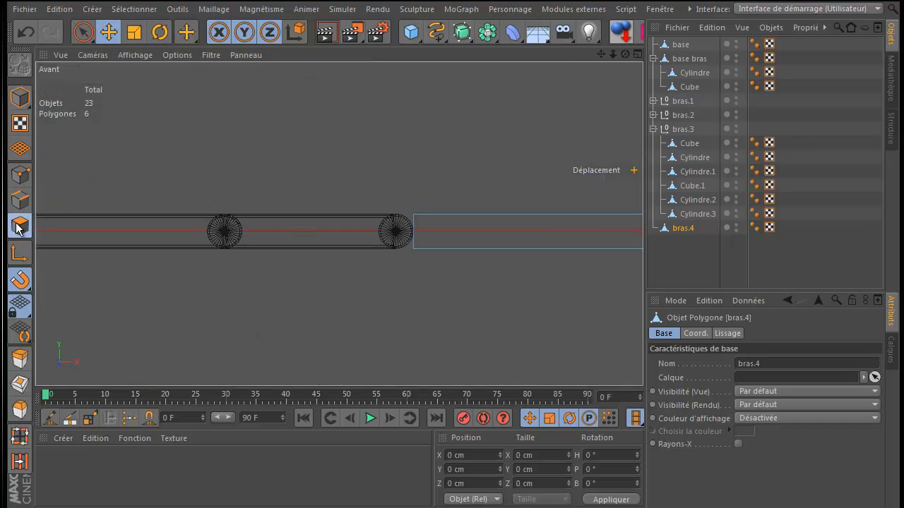
pyautogui.click(82, 33)
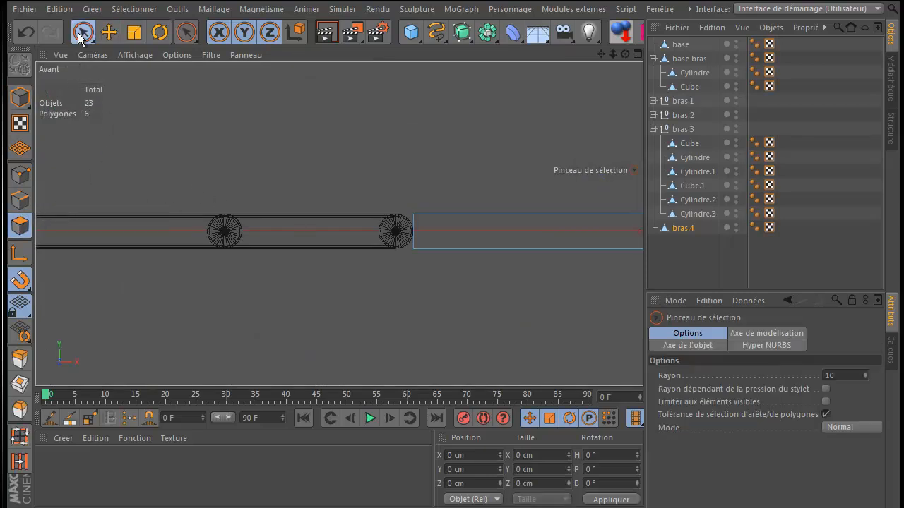
pyautogui.click(476, 224)
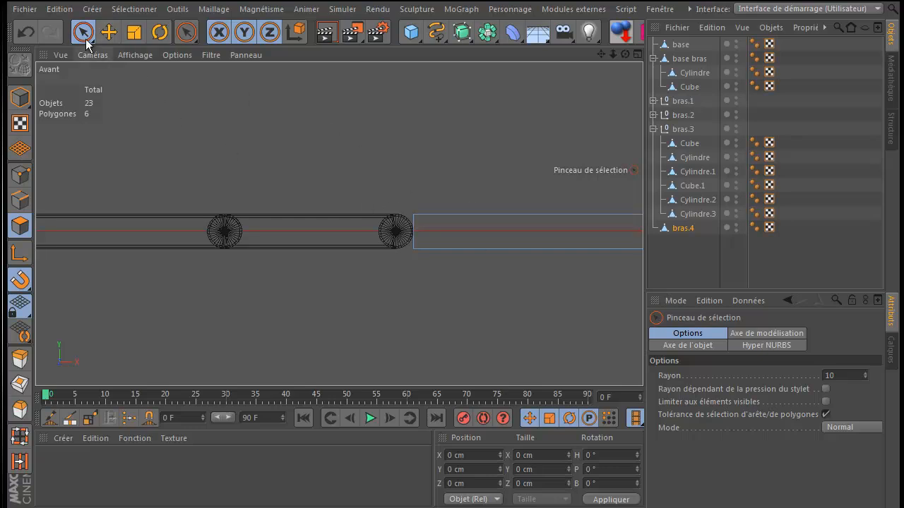
pyautogui.click(480, 234)
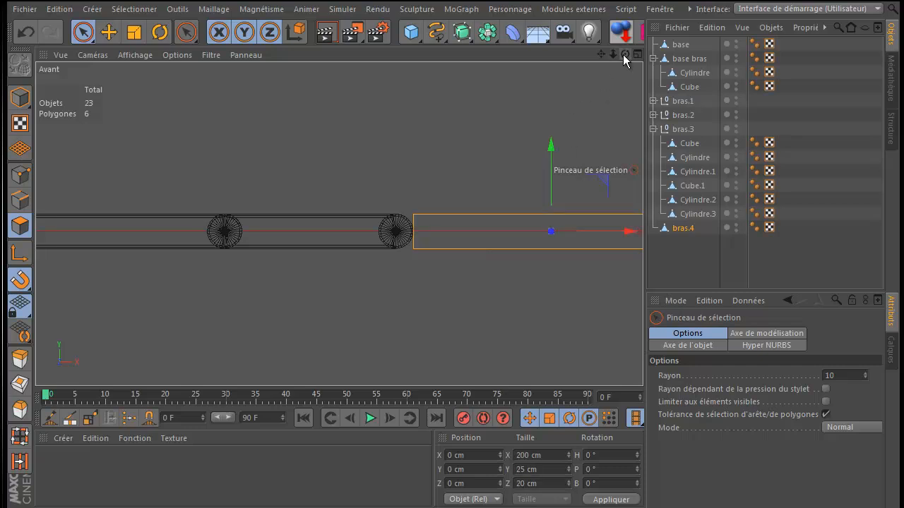
# Step: Inspect the polygon selection of bras.4 in the perspective and top views
pyautogui.middleClick(205, 150)
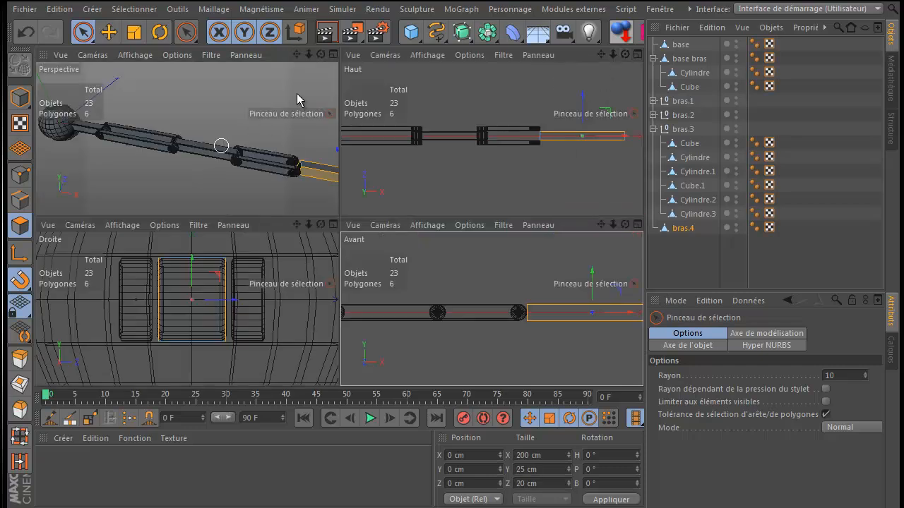
pyautogui.moveTo(321, 53); pyautogui.dragTo(302, 106)
pyautogui.middleClick(301, 110)
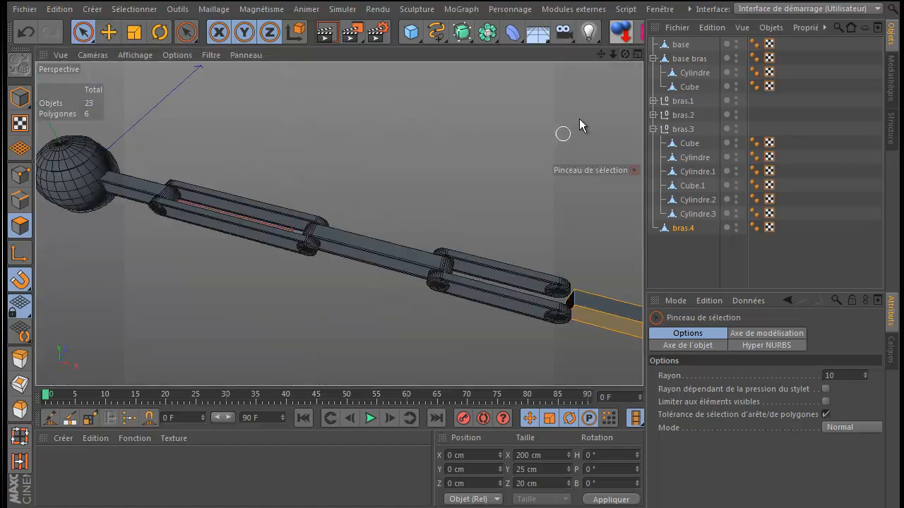
pyautogui.moveTo(625, 54); pyautogui.dragTo(452, 303)
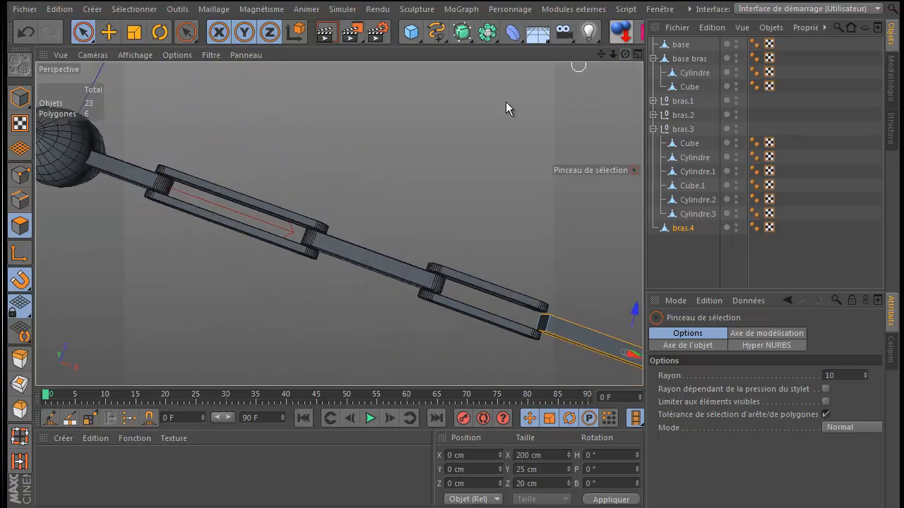
pyautogui.middleClick(460, 140)
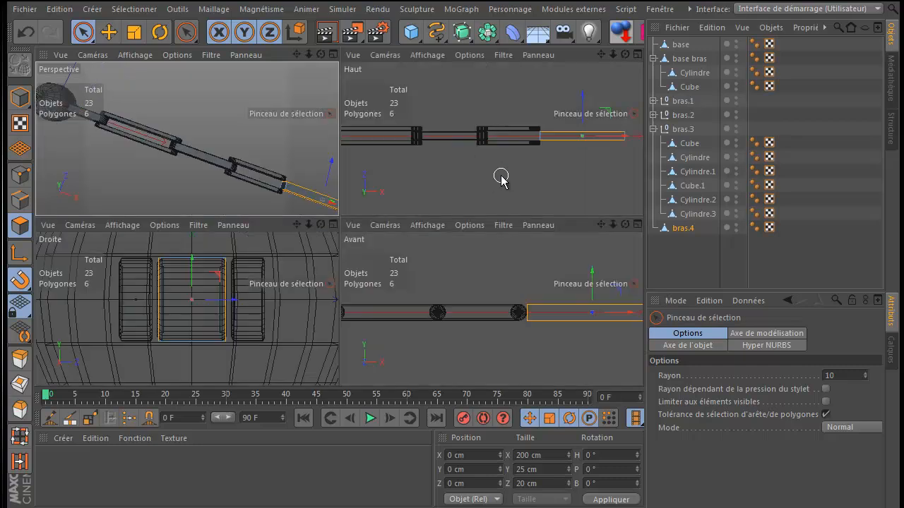
pyautogui.middleClick(501, 175)
pyautogui.scroll(3, 508, 191)
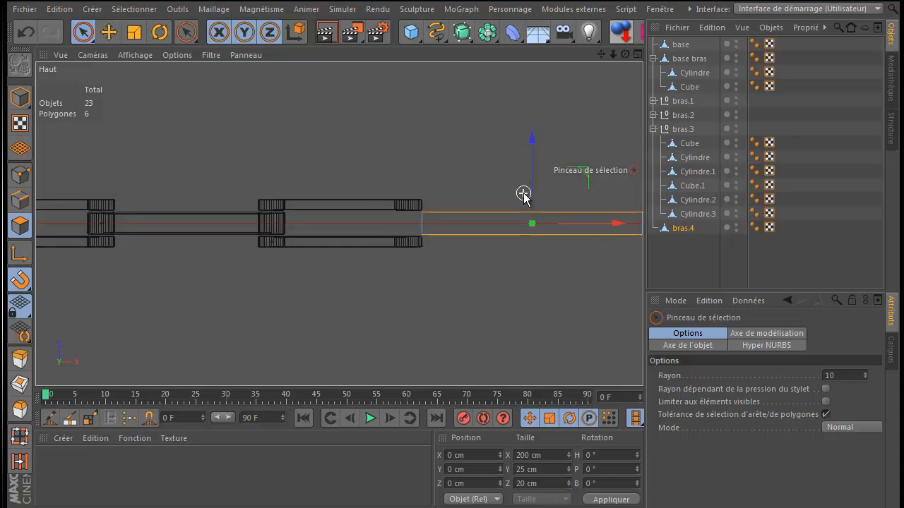
pyautogui.moveTo(601, 53); pyautogui.dragTo(243, 261)
pyautogui.click(282, 180)
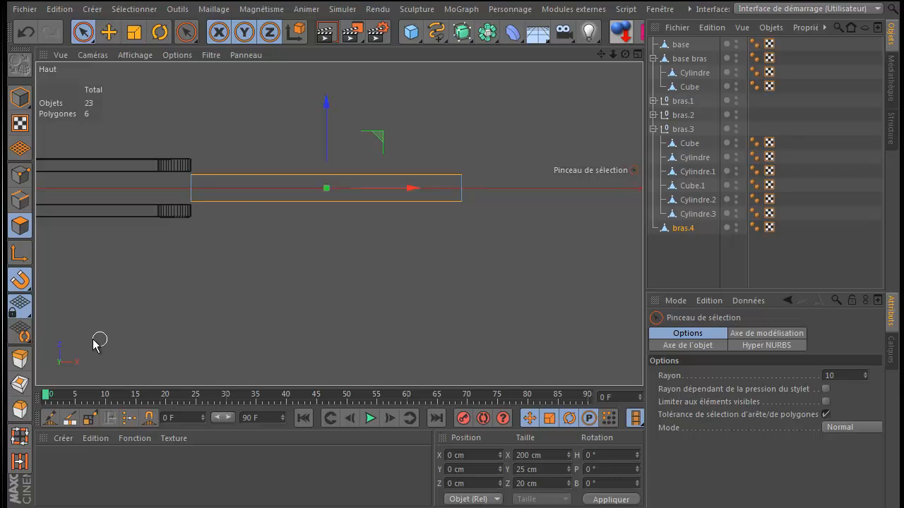
# Step: Try an inner extrusion of 8.9 cm on bras.4's front and back polygons, and undo the repeated inner extrusion
pyautogui.click(19, 383)
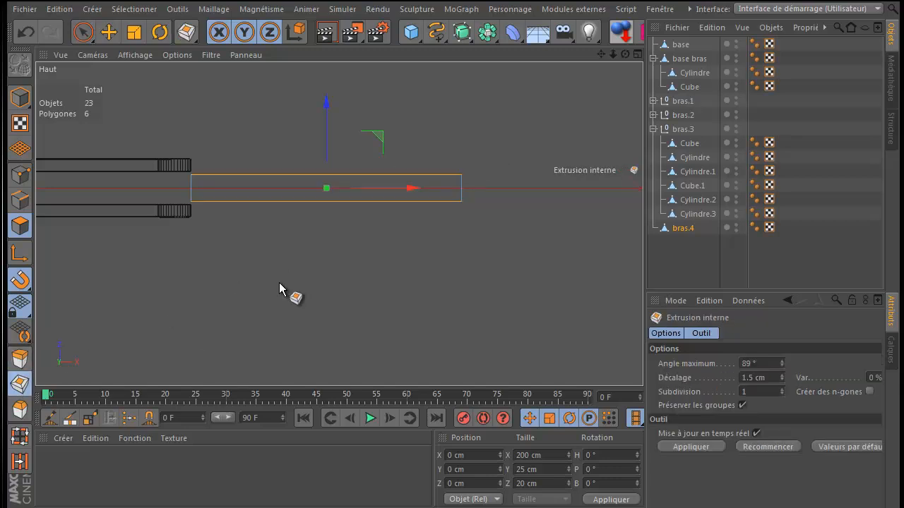
pyautogui.moveTo(328, 247); pyautogui.dragTo(452, 304)
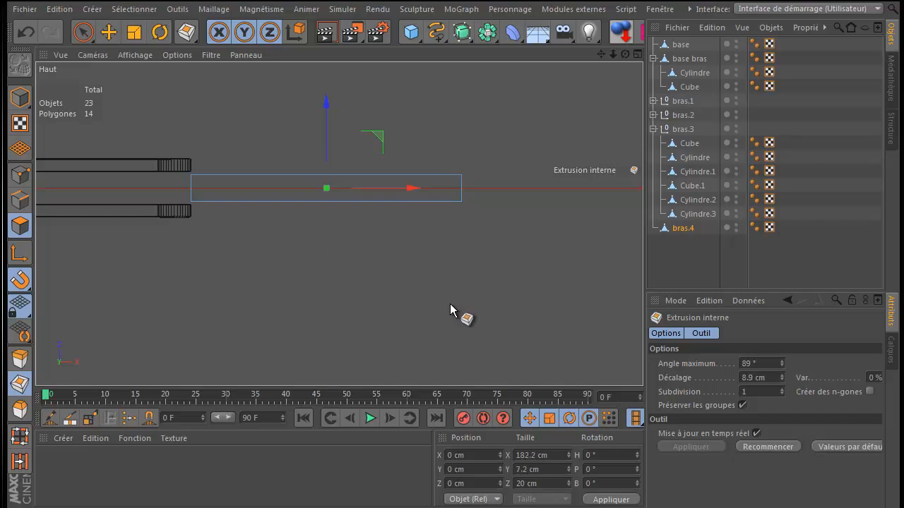
pyautogui.moveTo(332, 244); pyautogui.dragTo(452, 303)
pyautogui.click(26, 31)
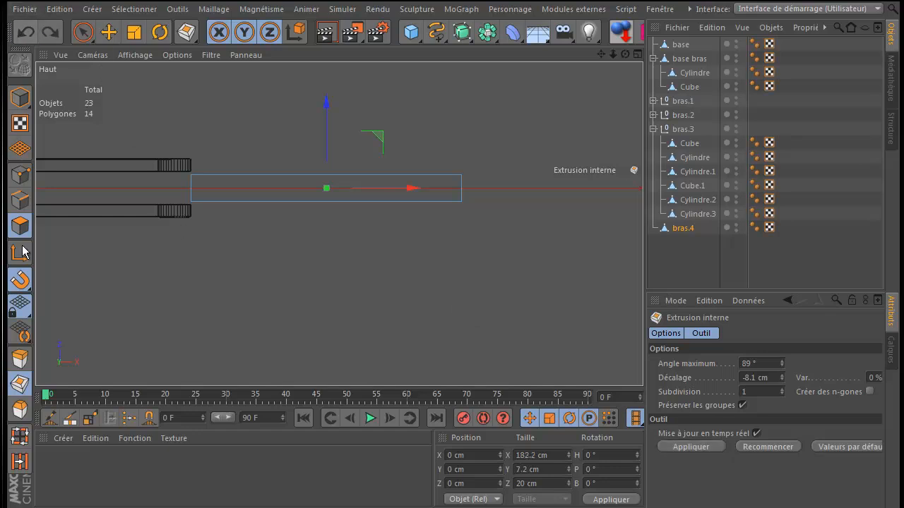
# Step: Check the inset polygons of bras.4 in perspective and undo the remaining inner extrusion
pyautogui.middleClick(115, 139)
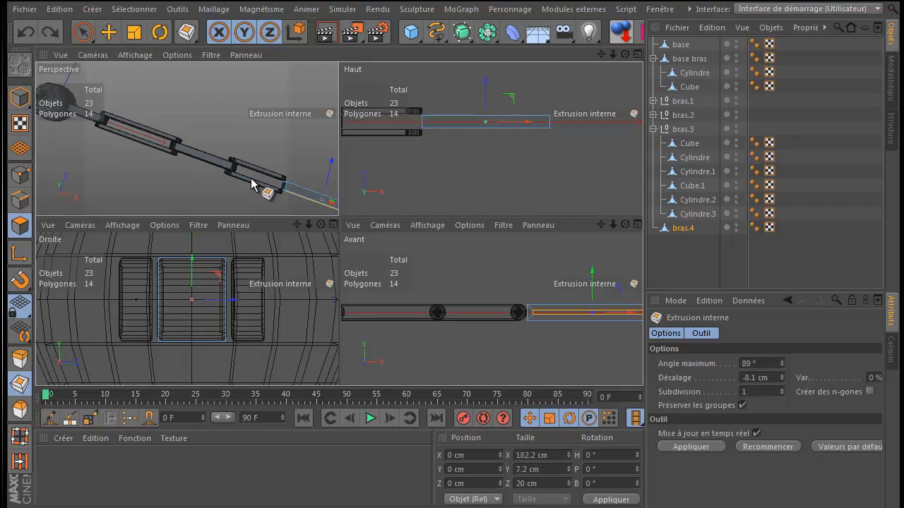
pyautogui.middleClick(259, 187)
pyautogui.scroll(3, 611, 295)
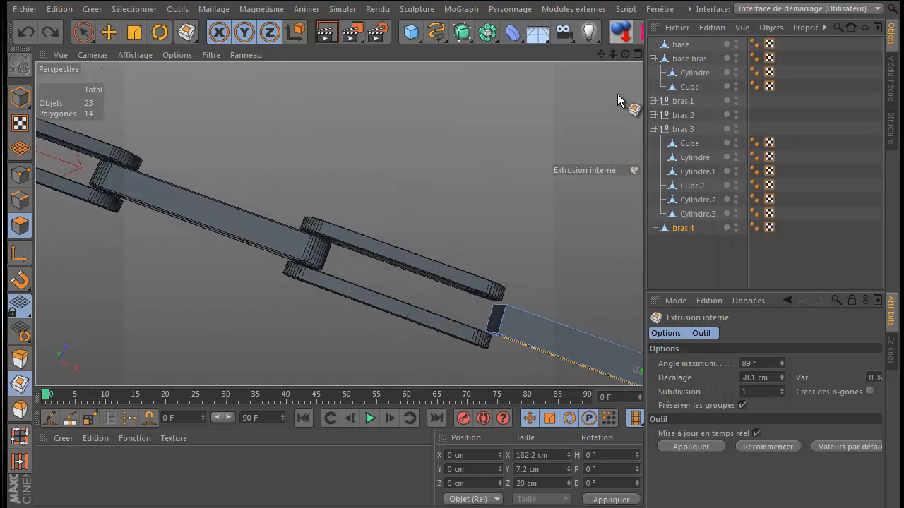
pyautogui.moveTo(625, 55); pyautogui.dragTo(453, 300)
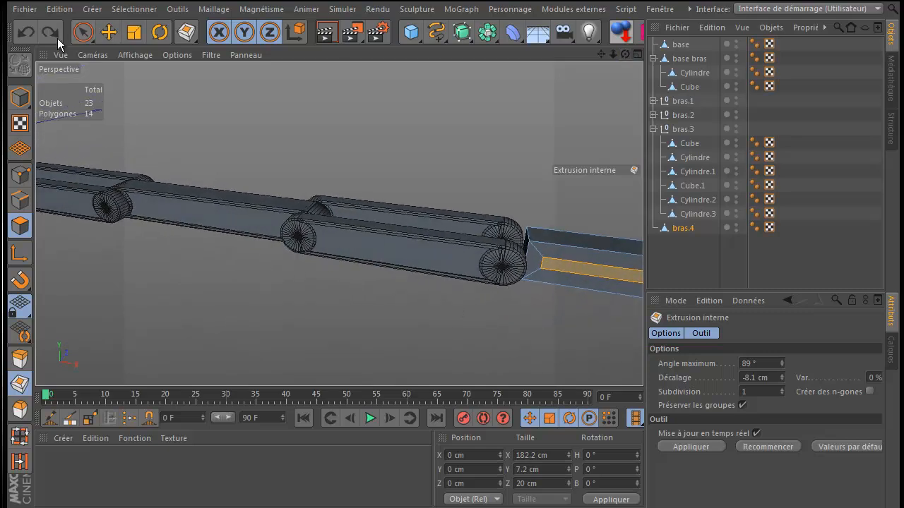
pyautogui.click(29, 33)
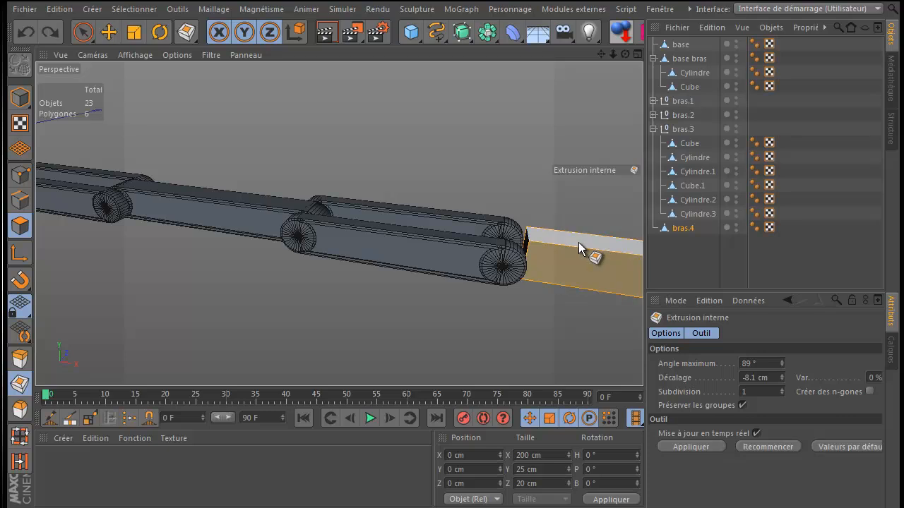
# Step: Add the long top and bottom polygons of bras.4 to the selection and check the four sides in perspective
pyautogui.middleClick(441, 144)
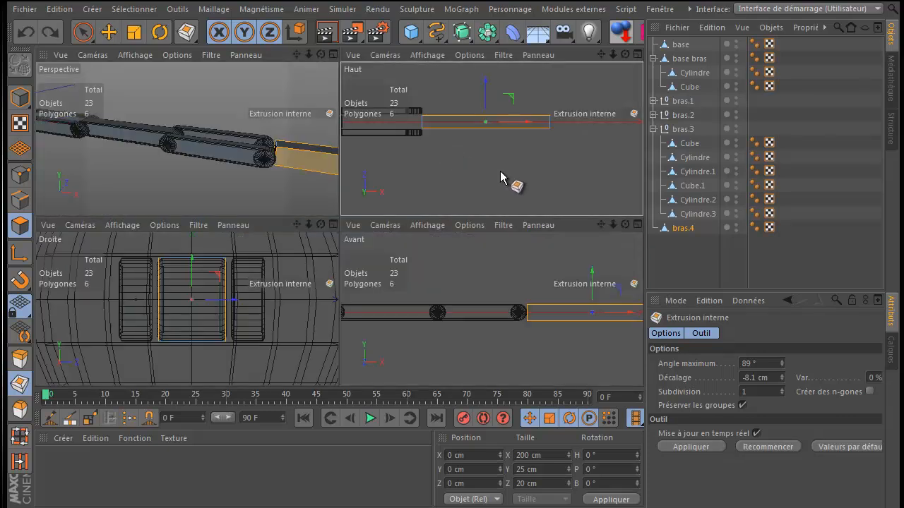
pyautogui.middleClick(500, 171)
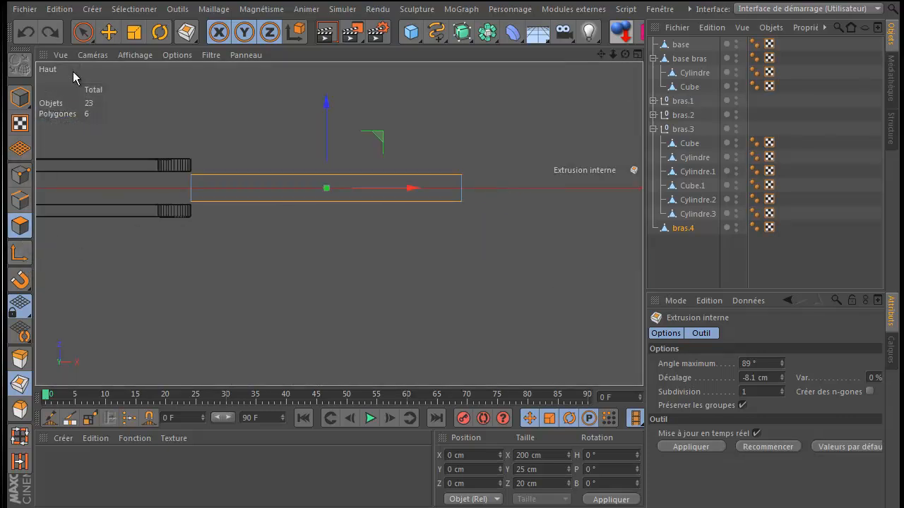
pyautogui.click(83, 32)
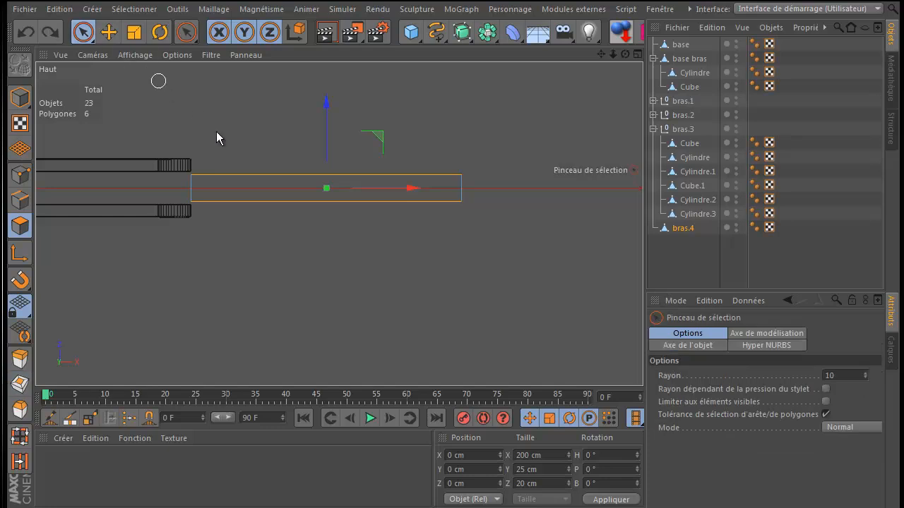
pyautogui.click(252, 193)
pyautogui.middleClick(268, 304)
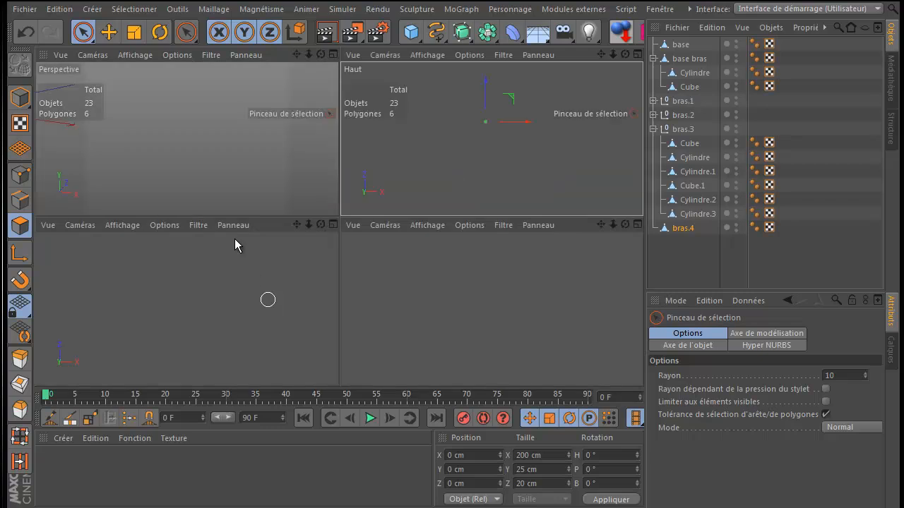
pyautogui.middleClick(224, 186)
pyautogui.scroll(-3, 448, 150)
pyautogui.moveTo(602, 54); pyautogui.dragTo(451, 303)
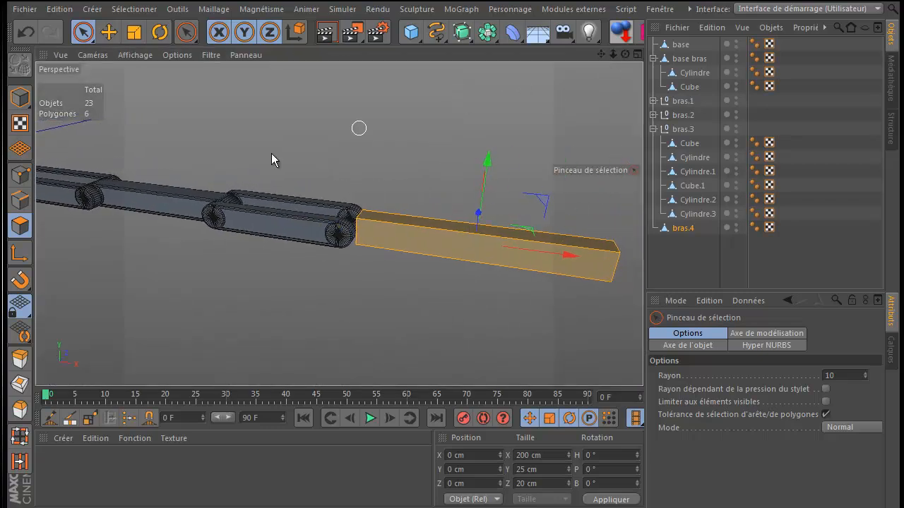
# Step: Inset the four selected sides of bras.4 by 2.6 cm and extrude them inward with an offset of -2.2 cm
pyautogui.click(20, 384)
pyautogui.moveTo(452, 303); pyautogui.dragTo(451, 304)
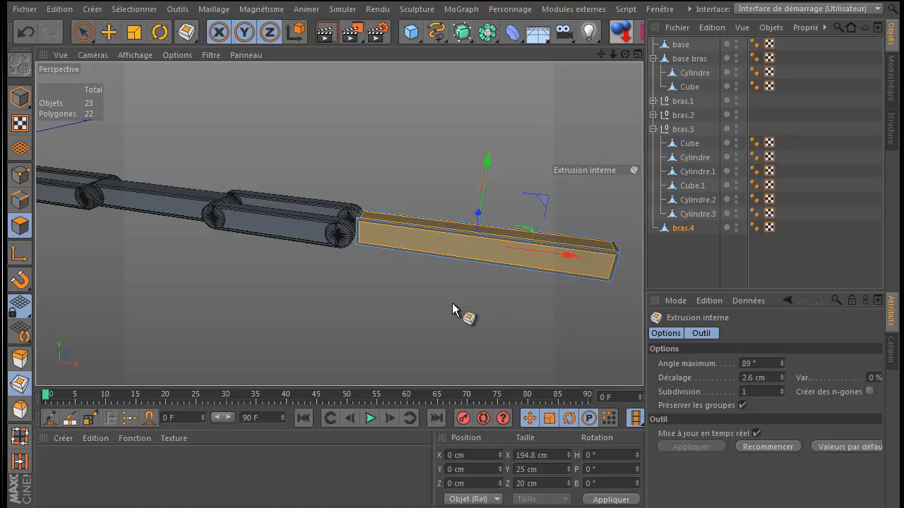
pyautogui.click(20, 358)
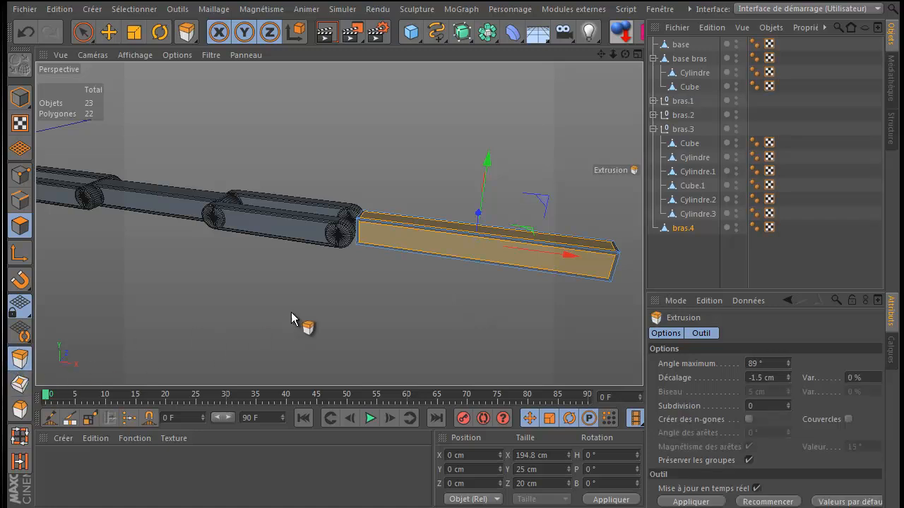
pyautogui.moveTo(452, 302); pyautogui.dragTo(451, 303)
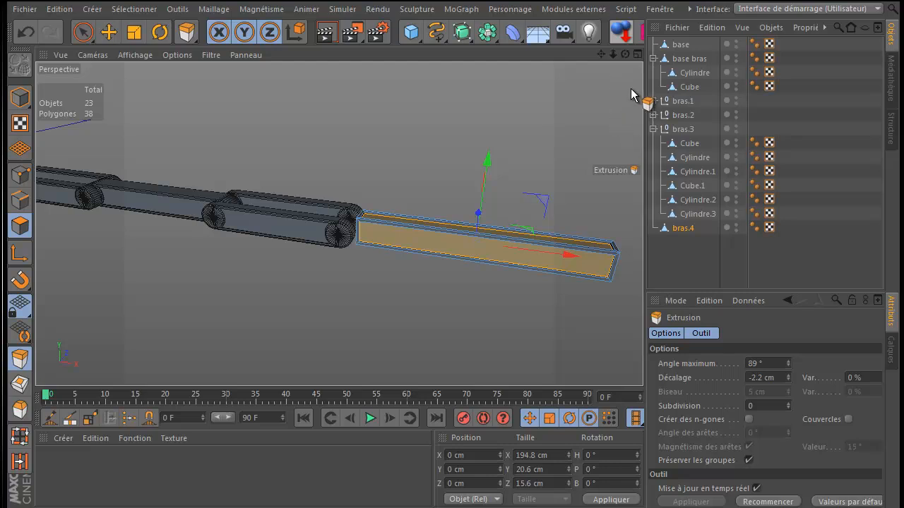
# Step: Select the 20 points at the free end of bras.4 and move them inward to an X position of about 43.8 cm
pyautogui.moveTo(625, 55); pyautogui.dragTo(452, 303)
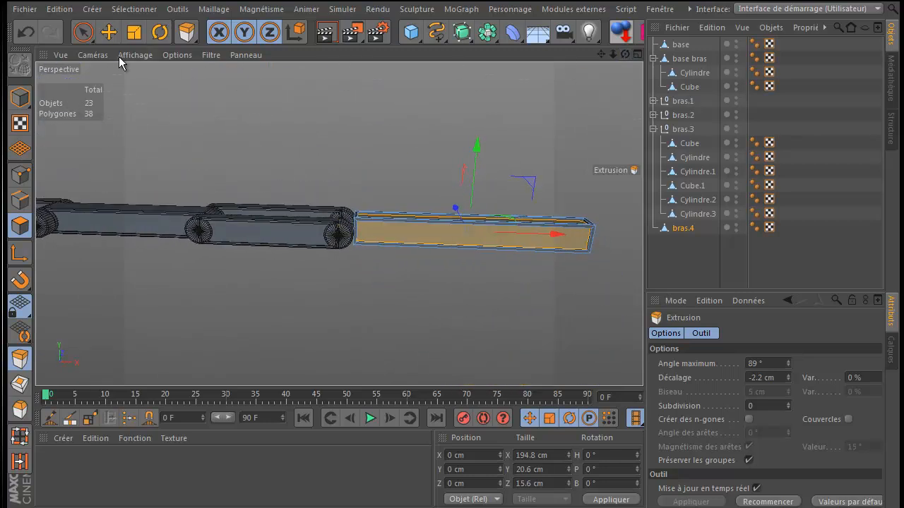
pyautogui.click(19, 101)
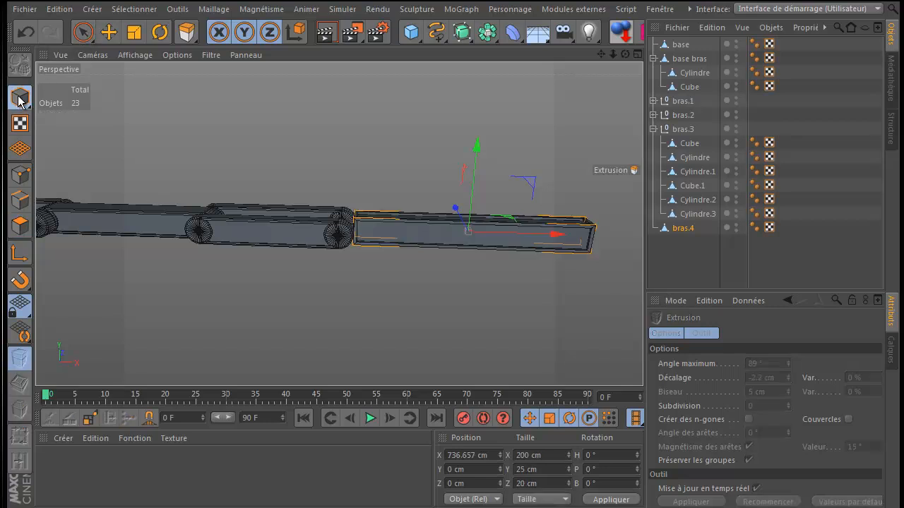
pyautogui.click(84, 36)
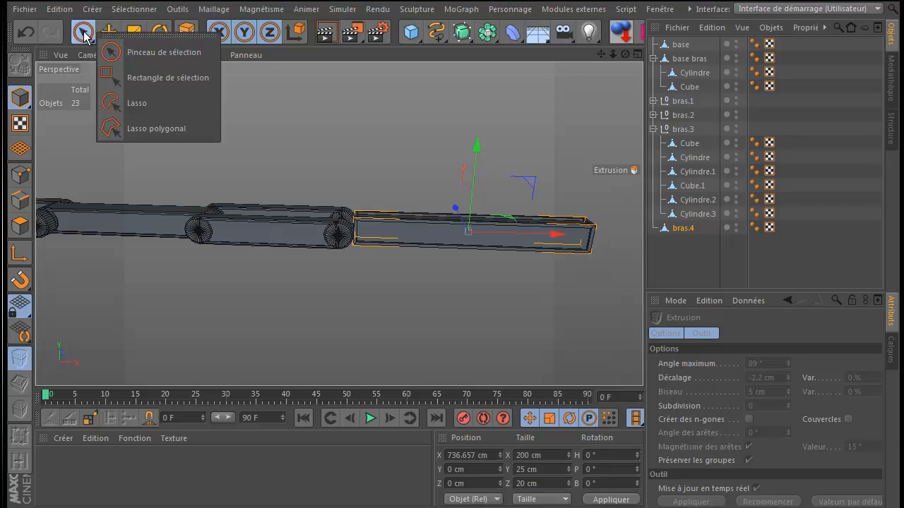
pyautogui.click(158, 53)
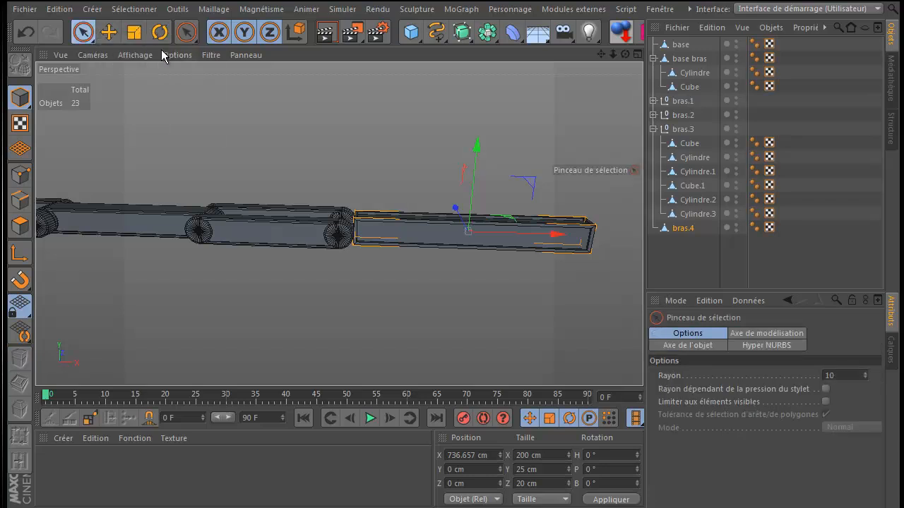
pyautogui.click(19, 176)
pyautogui.click(586, 222)
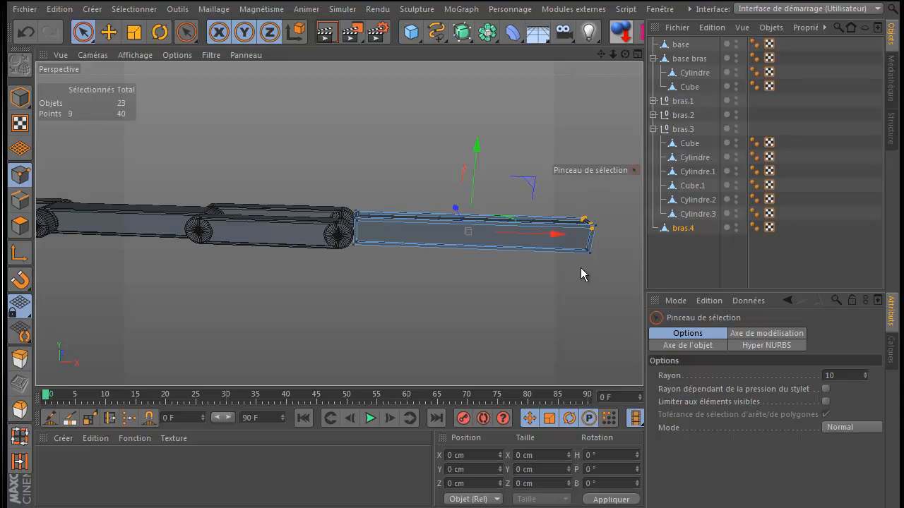
pyautogui.moveTo(583, 207); pyautogui.dragTo(592, 265)
pyautogui.moveTo(625, 55); pyautogui.dragTo(450, 302)
pyautogui.moveTo(629, 256); pyautogui.dragTo(553, 262)
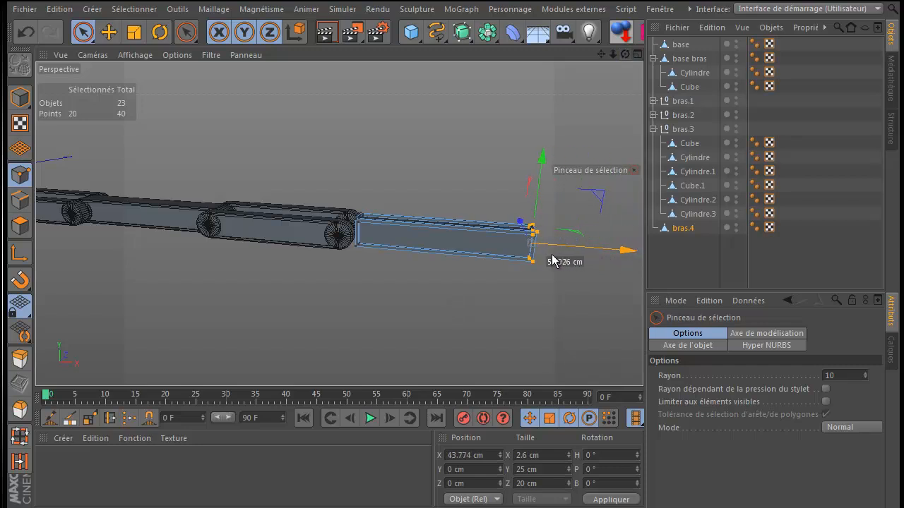
# Step: Taper bras.4 by scaling the selected end points to about 5.2 cm in Y and 5.4 cm in Z
pyautogui.click(133, 32)
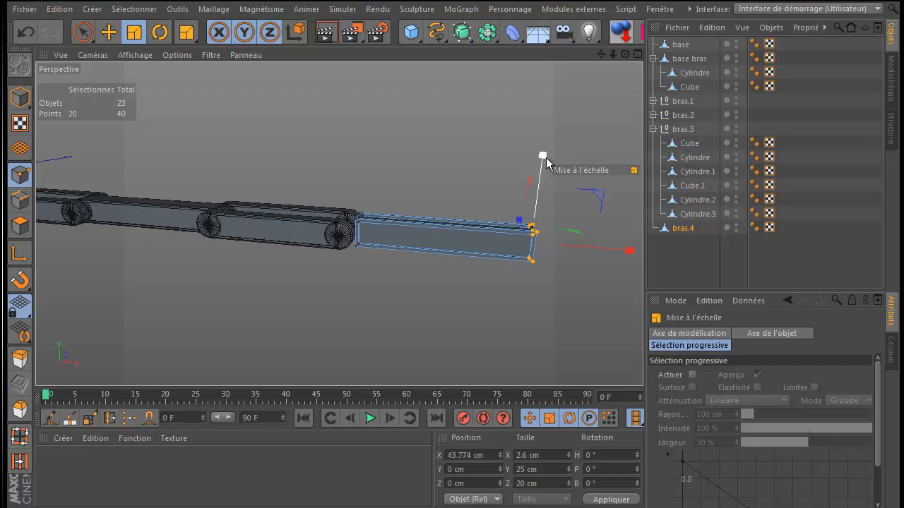
pyautogui.moveTo(543, 157); pyautogui.dragTo(531, 229)
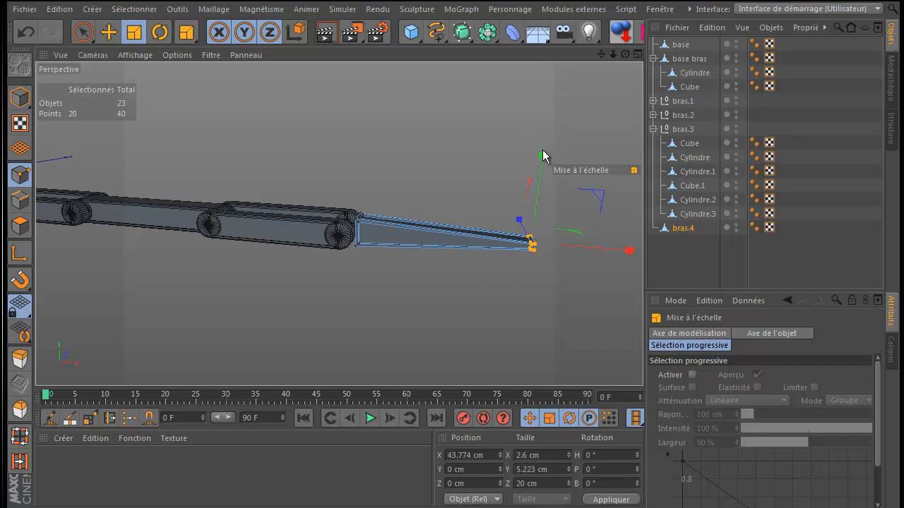
pyautogui.middleClick(502, 171)
pyautogui.middleClick(513, 165)
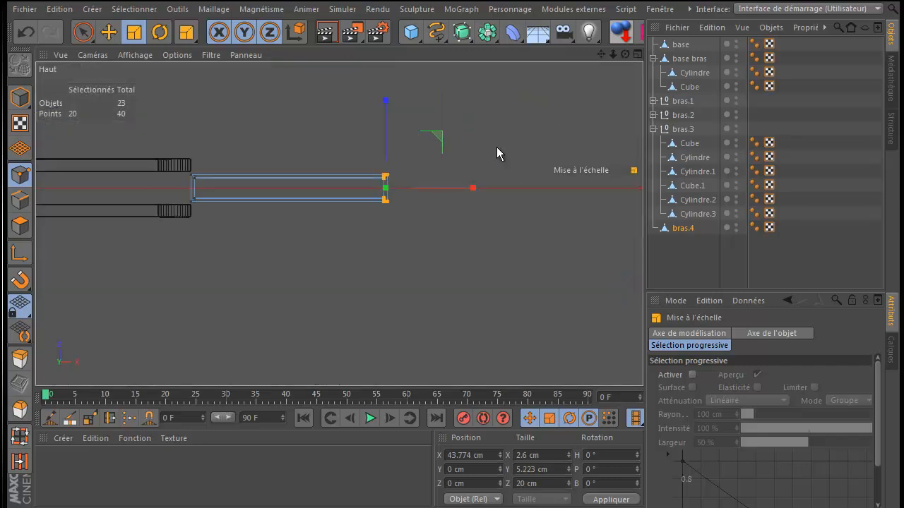
pyautogui.moveTo(386, 99); pyautogui.dragTo(385, 165)
pyautogui.middleClick(210, 241)
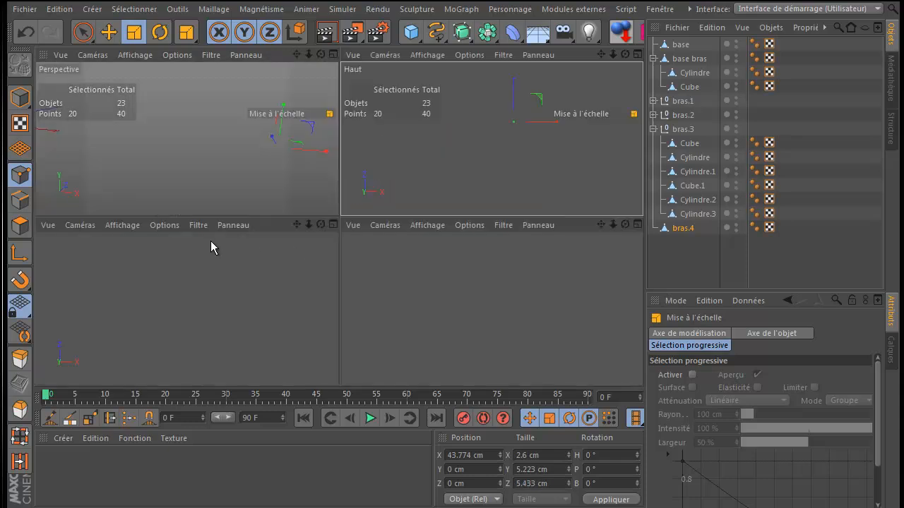
pyautogui.middleClick(319, 186)
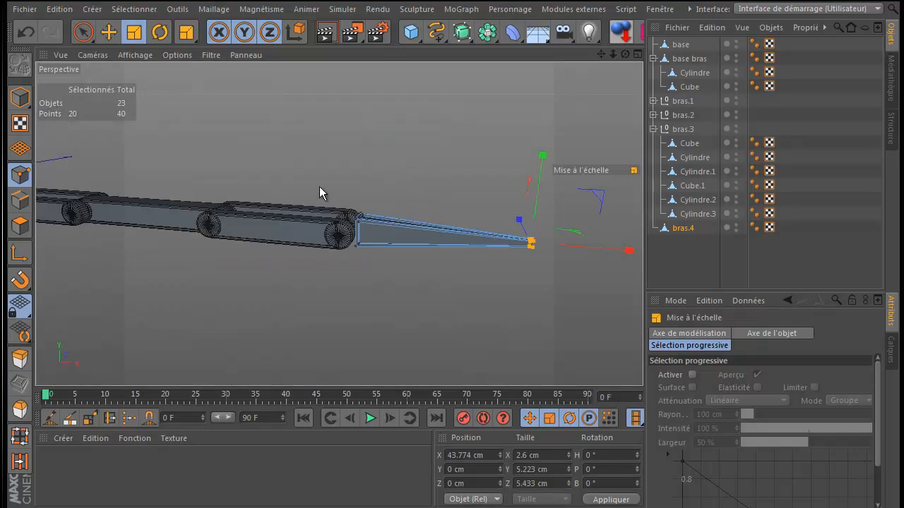
# Step: Restore the 20-point end selection of bras.4 and scale it further to about 1.8 cm in Y and 2.3 cm in Z
pyautogui.click(441, 307)
pyautogui.moveTo(625, 54); pyautogui.dragTo(453, 303)
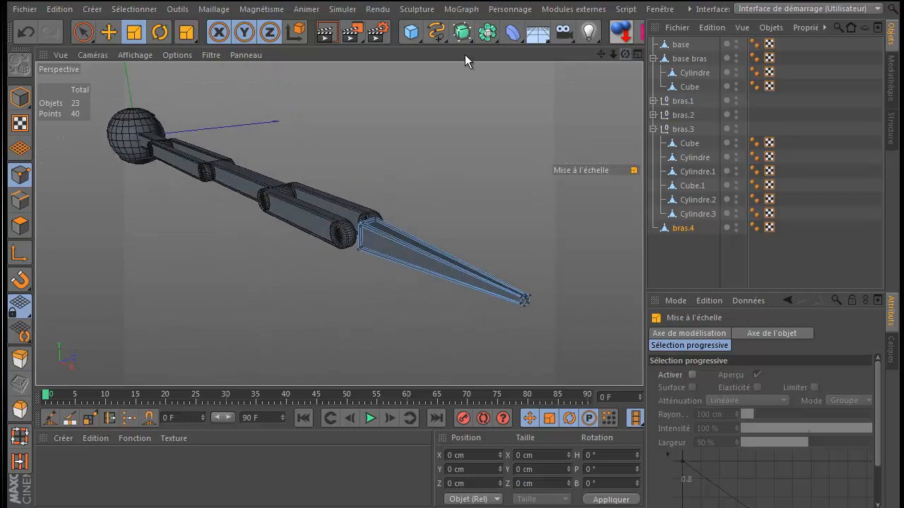
pyautogui.click(26, 34)
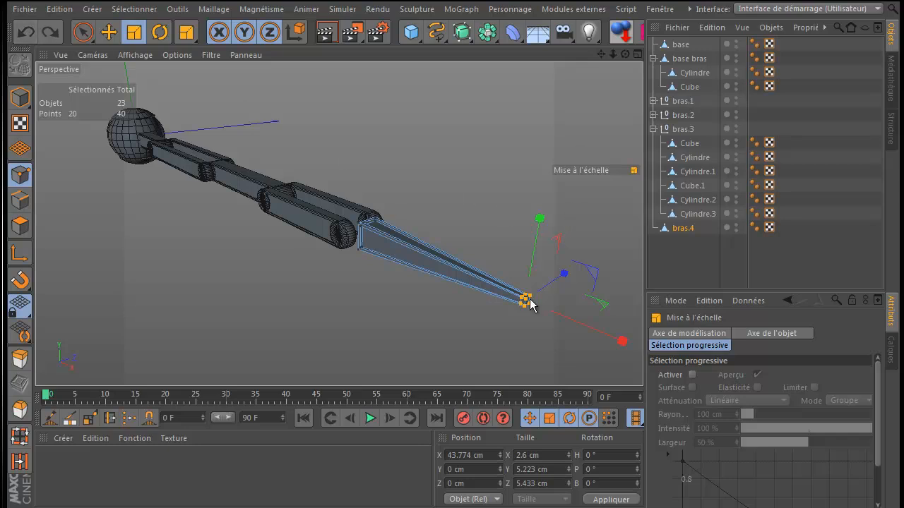
pyautogui.scroll(5, 550, 340)
pyautogui.moveTo(480, 114); pyautogui.dragTo(492, 200)
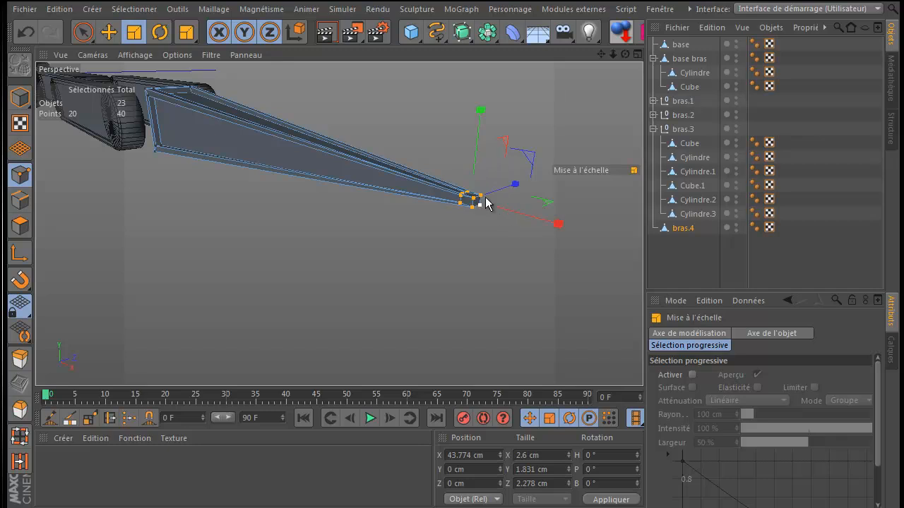
pyautogui.moveTo(626, 52); pyautogui.dragTo(452, 294)
# Step: Select only the four outermost points at the tip of bras.4 with the selection brush
pyautogui.moveTo(82, 33); pyautogui.dragTo(125, 50)
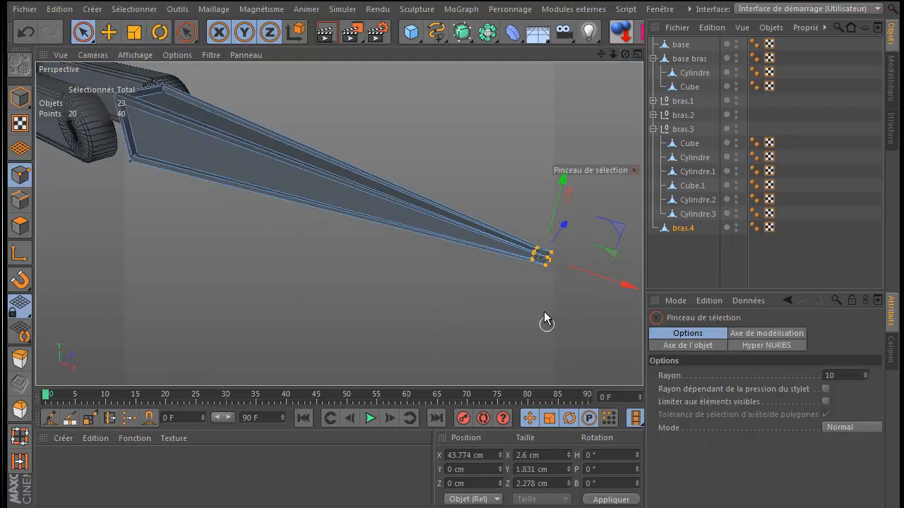
pyautogui.click(540, 294)
pyautogui.moveTo(544, 275); pyautogui.dragTo(552, 260)
pyautogui.click(556, 256)
# Step: Try scaling the four tip points to about 0.7 cm in Y and 1.2 cm in Z, and undo the scaling
pyautogui.click(130, 34)
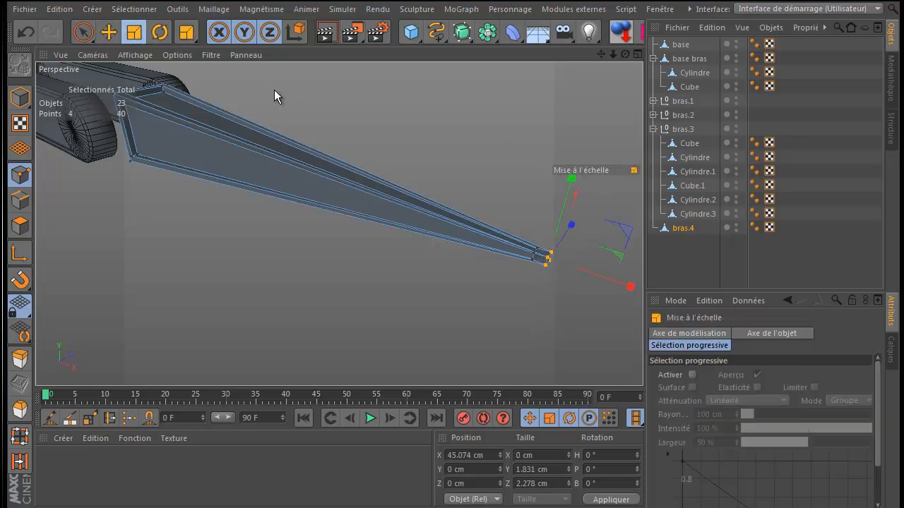
pyautogui.moveTo(570, 184); pyautogui.dragTo(567, 244)
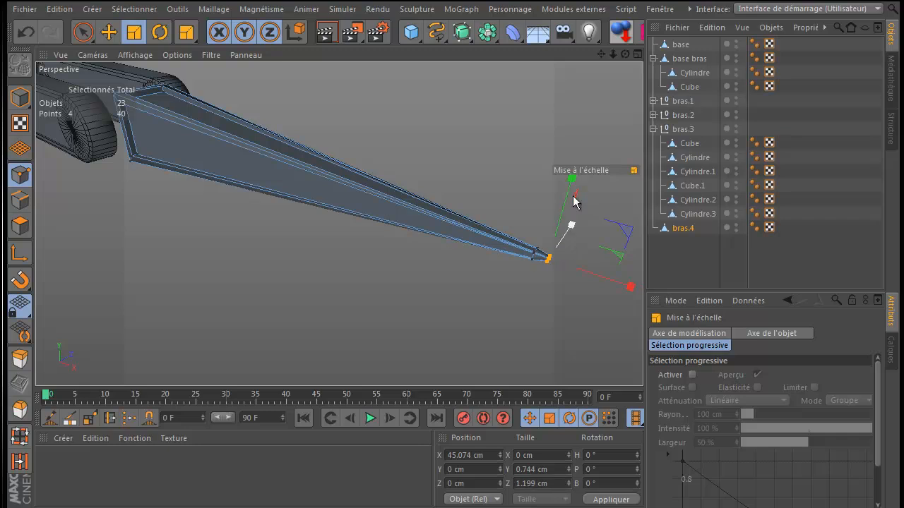
pyautogui.scroll(3, 528, 261)
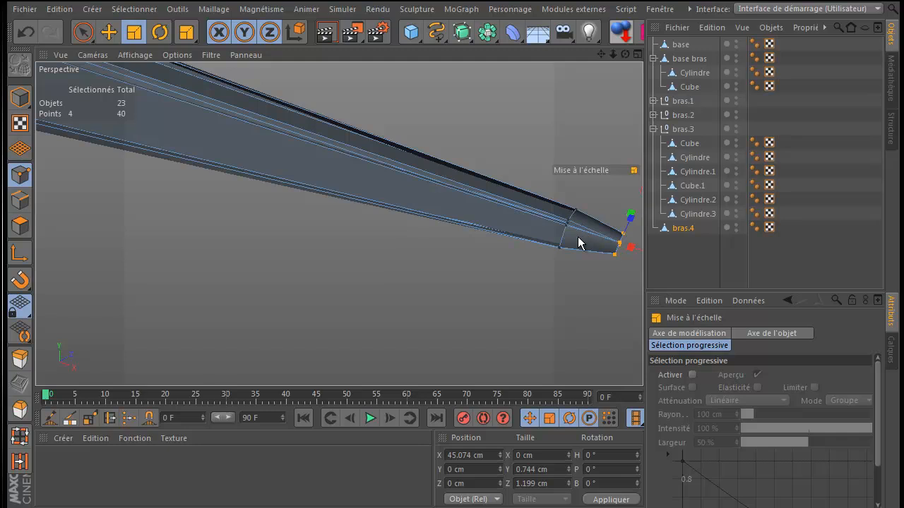
pyautogui.scroll(5, 578, 241)
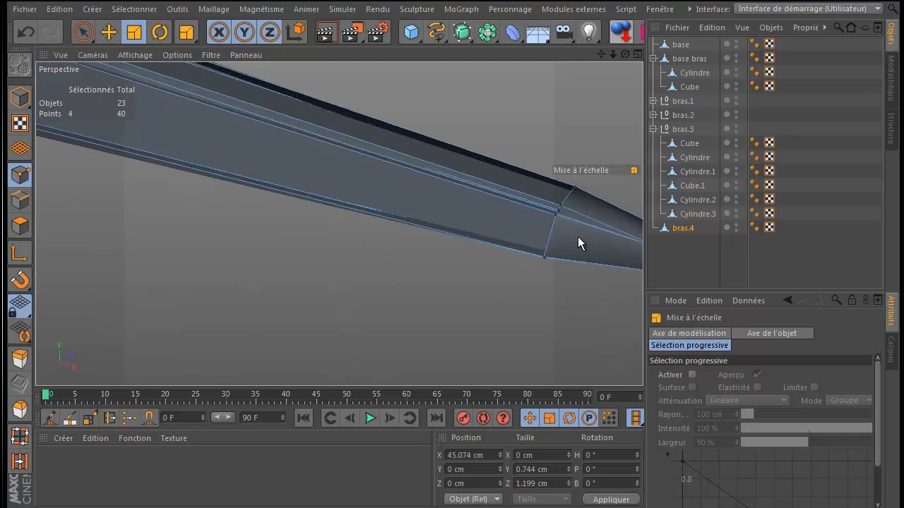
pyautogui.scroll(-1, 575, 240)
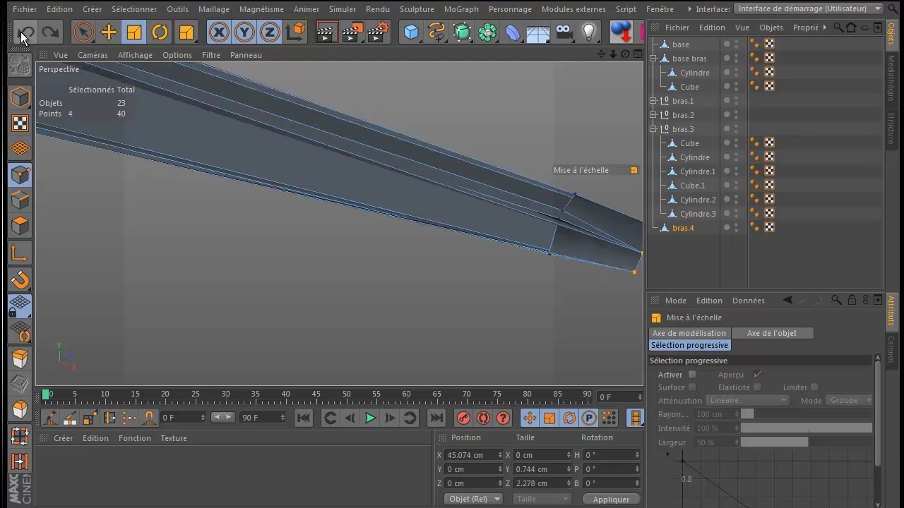
pyautogui.click(23, 36)
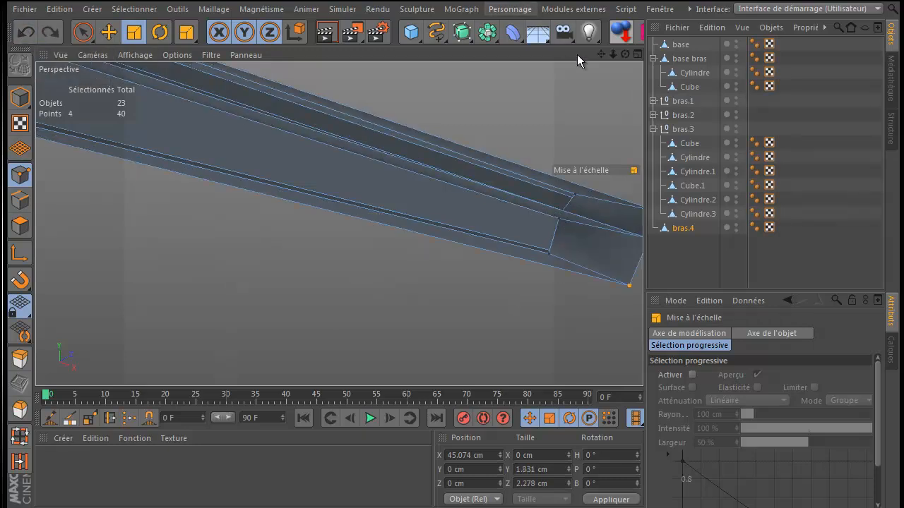
# Step: Move the four outermost tip points of bras.4 back along X to about 42.5 cm, closing the end section
pyautogui.moveTo(597, 53)
pyautogui.mouseDown()
pyautogui.moveTo(438, 303)
pyautogui.moveTo(452, 303)
pyautogui.moveTo(594, 53)
pyautogui.mouseUp()
pyautogui.click(108, 31)
pyautogui.moveTo(578, 284); pyautogui.dragTo(504, 267)
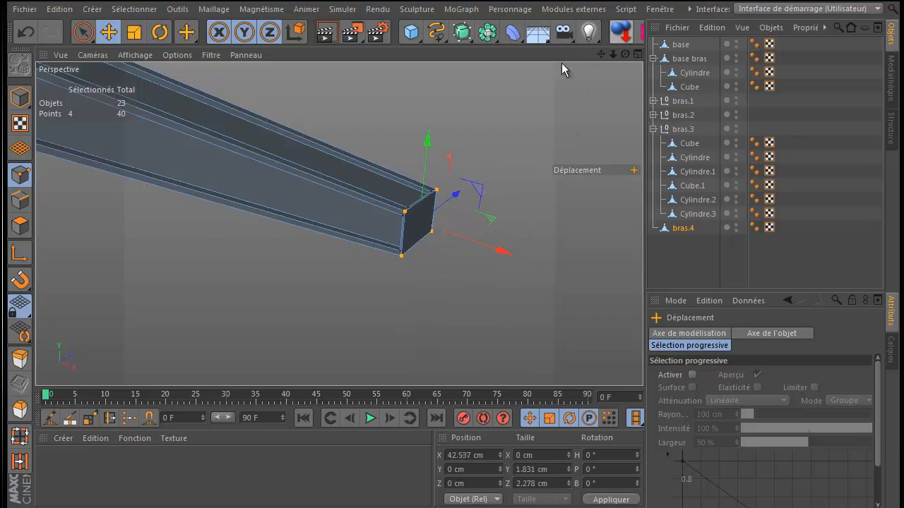
# Step: Try brushing over the tip points of bras.4 and scaling them vertically, and undo the scaling
pyautogui.click(82, 31)
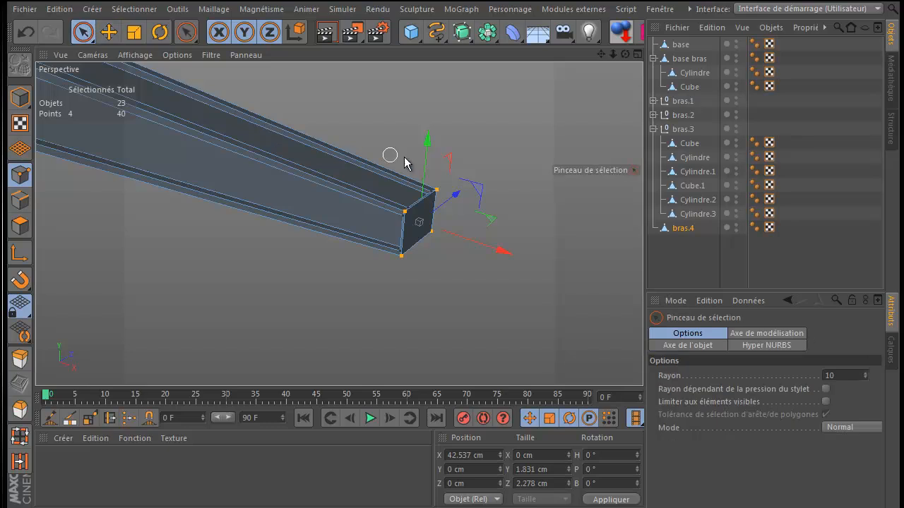
pyautogui.moveTo(397, 286)
pyautogui.mouseDown()
pyautogui.moveTo(396, 242)
pyautogui.moveTo(424, 190)
pyautogui.moveTo(440, 200)
pyautogui.moveTo(430, 240)
pyautogui.moveTo(394, 256)
pyautogui.moveTo(458, 215)
pyautogui.mouseUp()
pyautogui.press('t')
pyautogui.moveTo(426, 139); pyautogui.dragTo(430, 185)
pyautogui.click(26, 31)
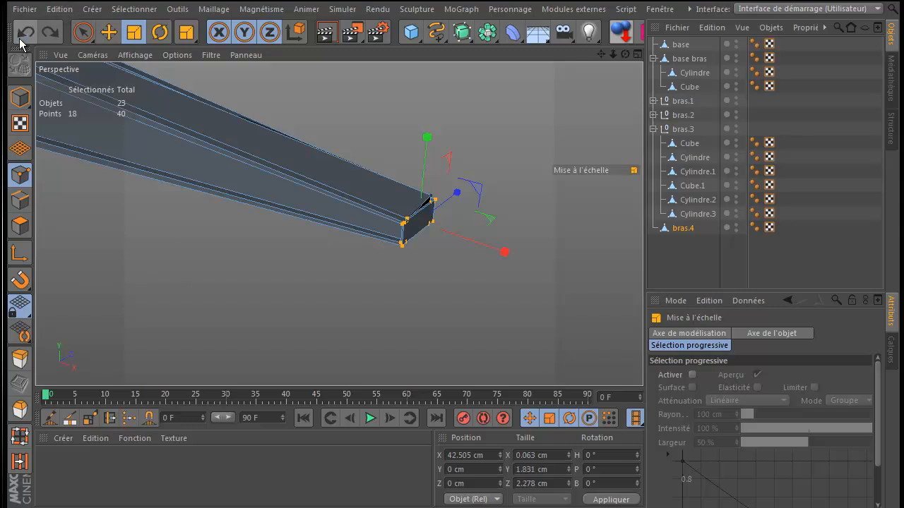
# Step: Select all 20 tip points of bras.4 with a rectangle selection and scale them to about 0.5 cm in Y and Z
pyautogui.click(82, 32)
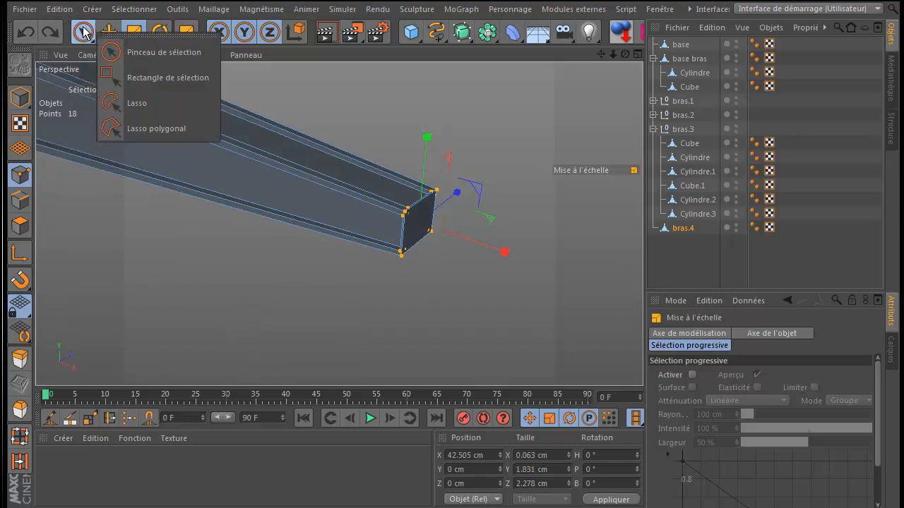
pyautogui.click(107, 75)
pyautogui.moveTo(344, 92); pyautogui.dragTo(506, 339)
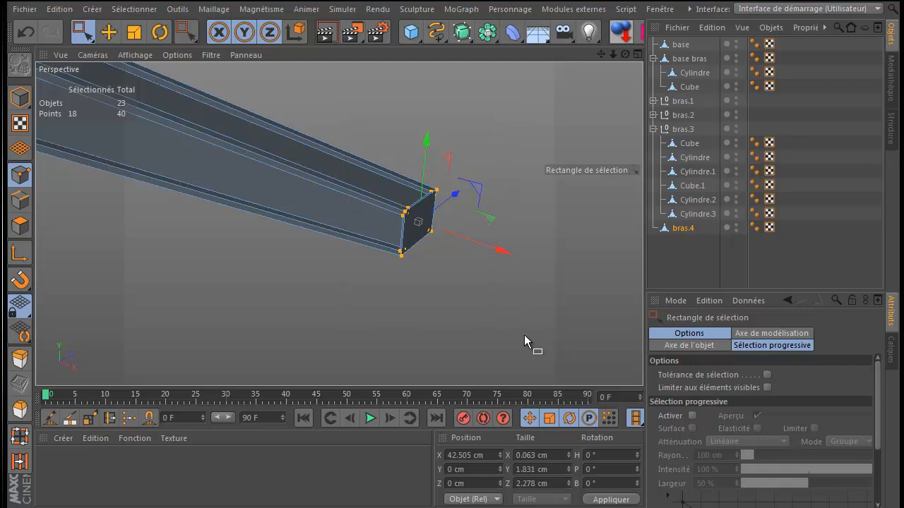
pyautogui.click(134, 32)
pyautogui.moveTo(427, 139)
pyautogui.mouseDown()
pyautogui.moveTo(425, 208)
pyautogui.moveTo(446, 205)
pyautogui.moveTo(428, 223)
pyautogui.mouseUp()
pyautogui.moveTo(339, 235)
pyautogui.keyDown('alt'); pyautogui.mouseDown(button='right')
pyautogui.moveTo(430, 254)
pyautogui.moveTo(474, 289)
pyautogui.mouseUp(button='right'); pyautogui.keyUp('alt')
pyautogui.moveTo(627, 55)
pyautogui.mouseDown()
pyautogui.moveTo(453, 303)
pyautogui.moveTo(480, 196)
pyautogui.moveTo(520, 224)
pyautogui.moveTo(540, 216)
pyautogui.mouseUp()
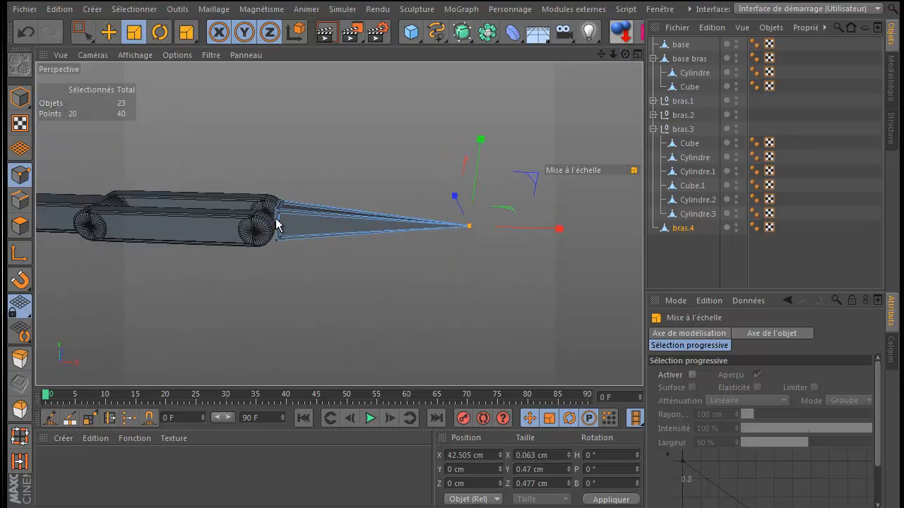
# Step: Return to object editing, copy the first joint cylinder of bras.2 into bras.4 as a child, and show it in the front view
pyautogui.click(77, 29)
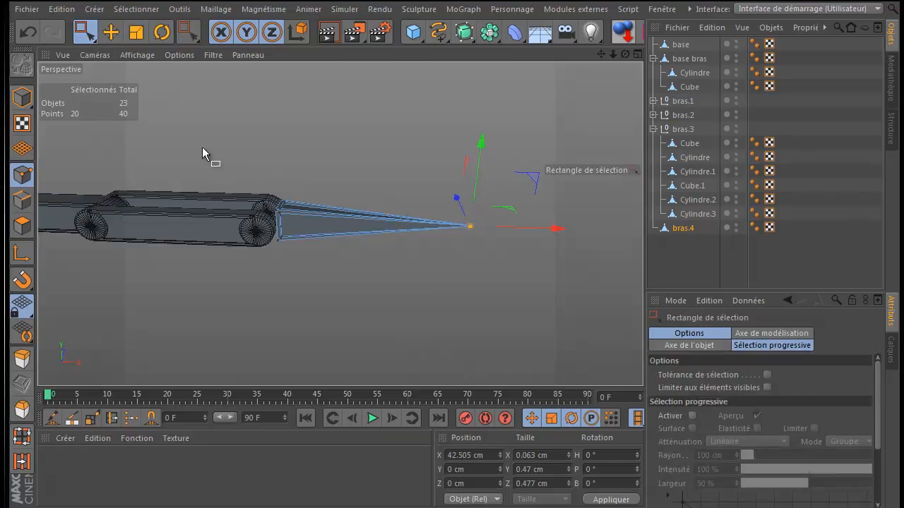
pyautogui.click(22, 98)
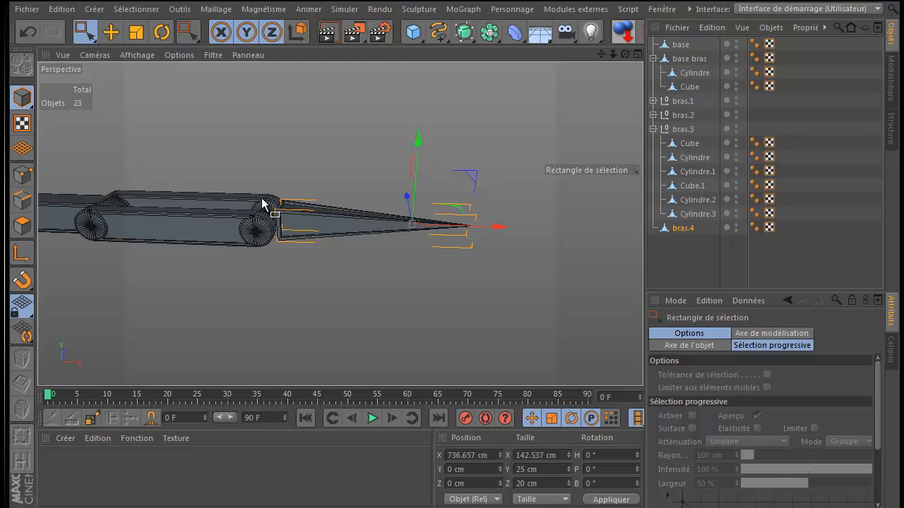
pyautogui.click(110, 32)
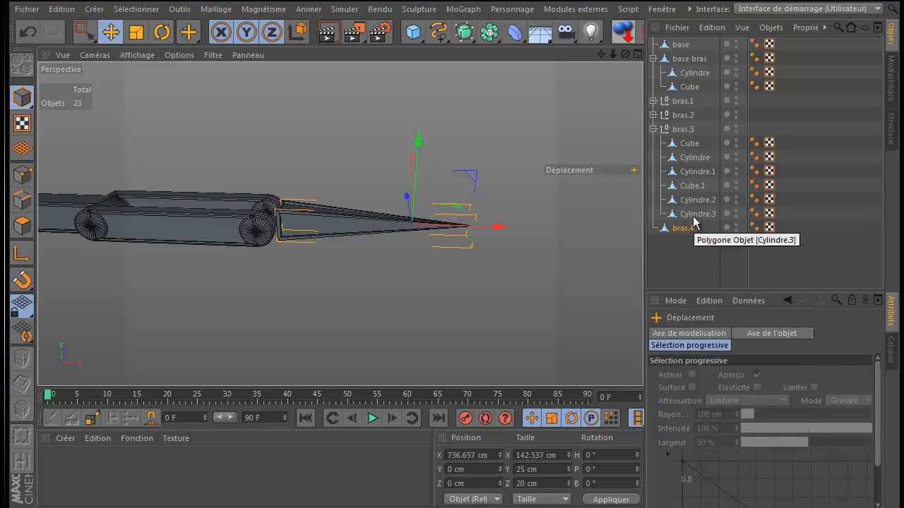
pyautogui.click(107, 206)
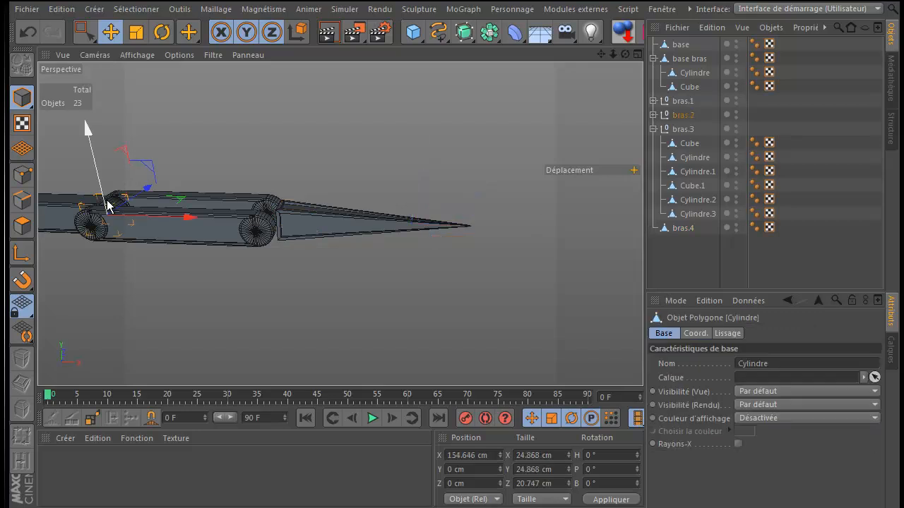
pyautogui.click(653, 115)
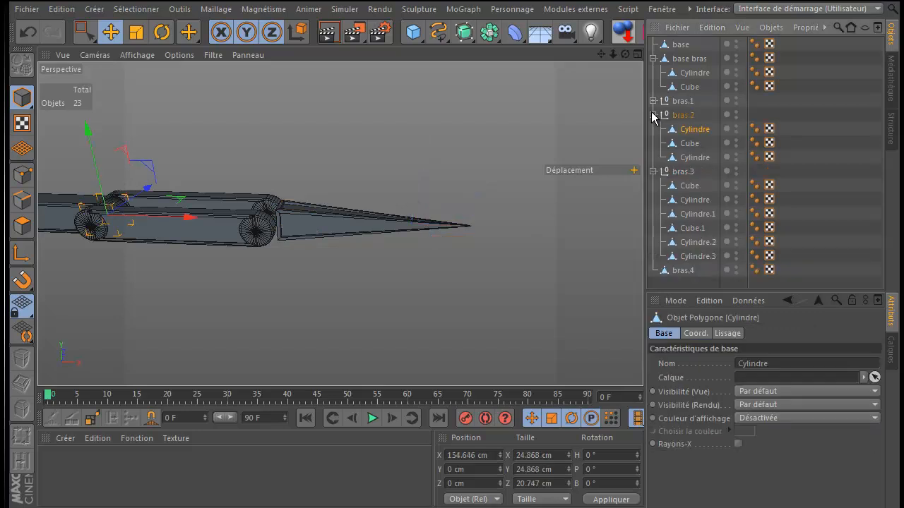
pyautogui.keyDown('ctrl'); pyautogui.moveTo(693, 132); pyautogui.dragTo(681, 275); pyautogui.keyUp('ctrl')
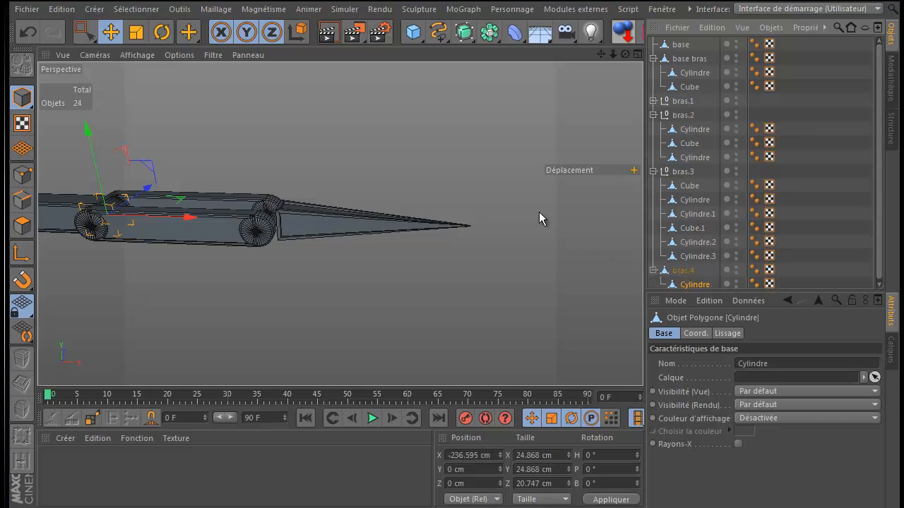
pyautogui.middleClick(453, 176)
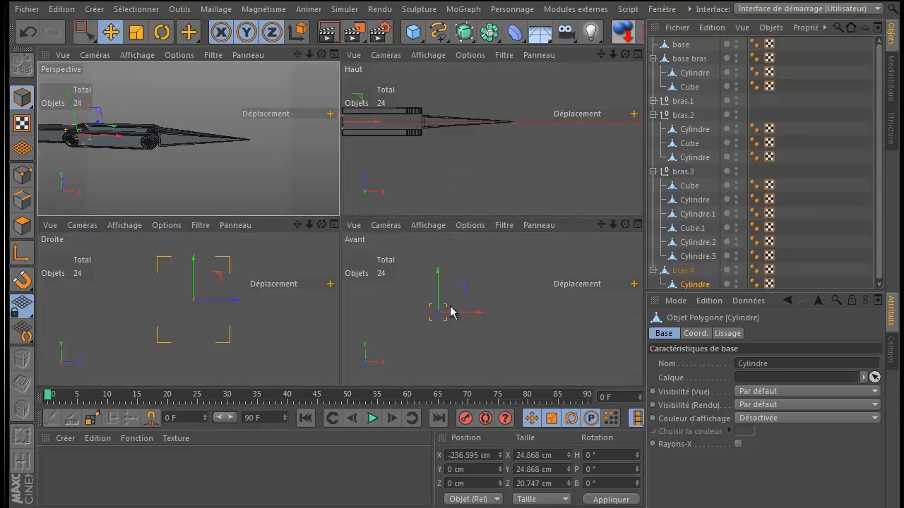
pyautogui.middleClick(473, 273)
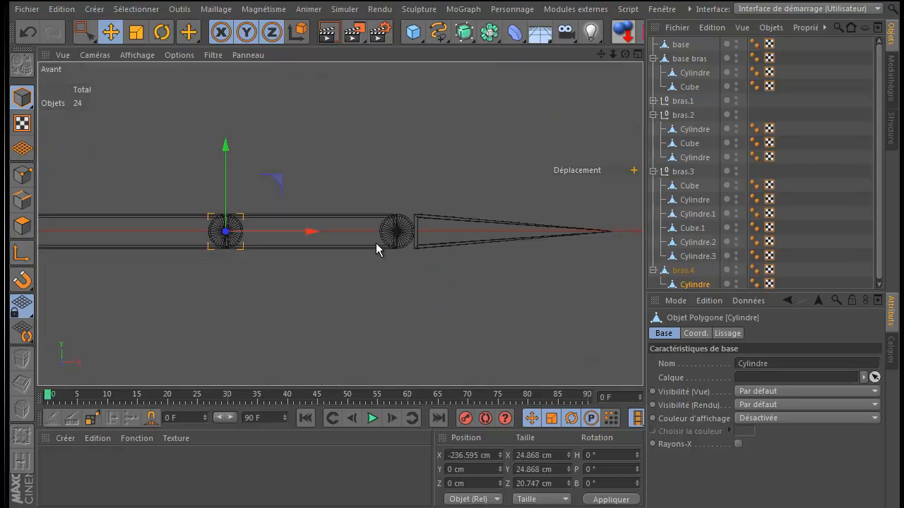
# Step: Move the joint cylinder of bras.4 along X to the segment's wide end, at about -100 cm
pyautogui.moveTo(311, 235); pyautogui.dragTo(498, 242)
pyautogui.scroll(8, 424, 240)
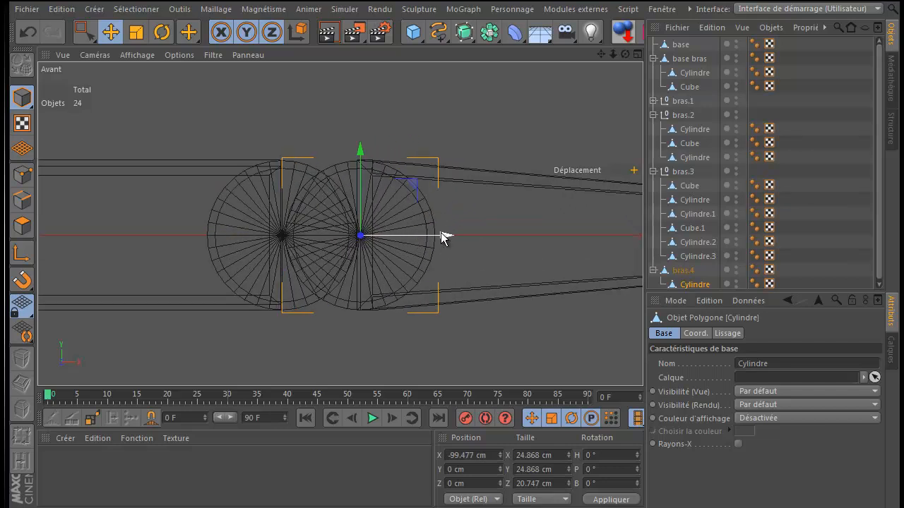
pyautogui.moveTo(444, 237); pyautogui.dragTo(439, 239)
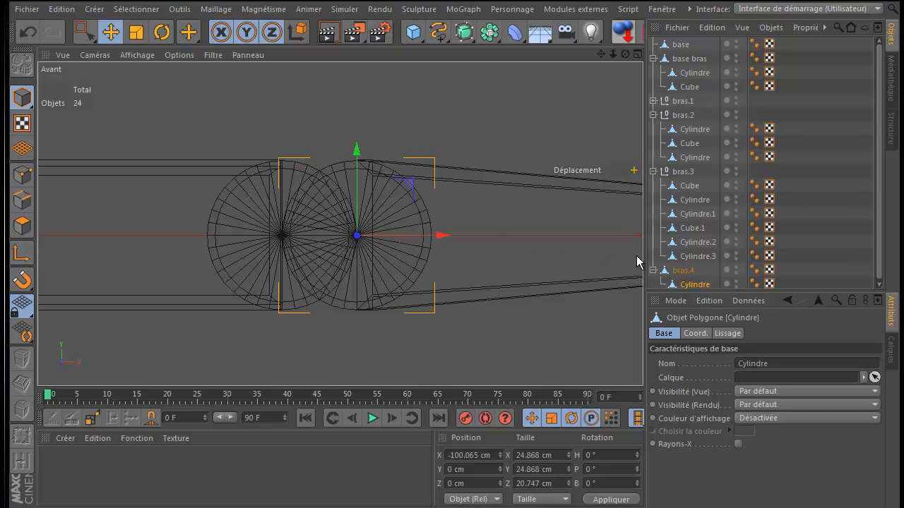
# Step: Move only the axis of bras.4 along X to the centre of its joint cylinder, using snapping
pyautogui.click(682, 271)
pyautogui.scroll(-4, 565, 267)
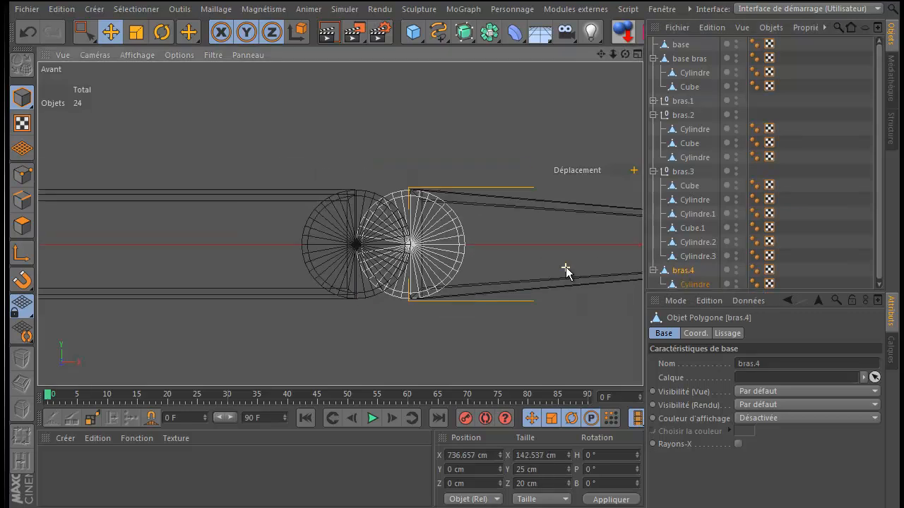
pyautogui.moveTo(600, 59); pyautogui.dragTo(451, 303)
pyautogui.click(24, 256)
pyautogui.click(23, 279)
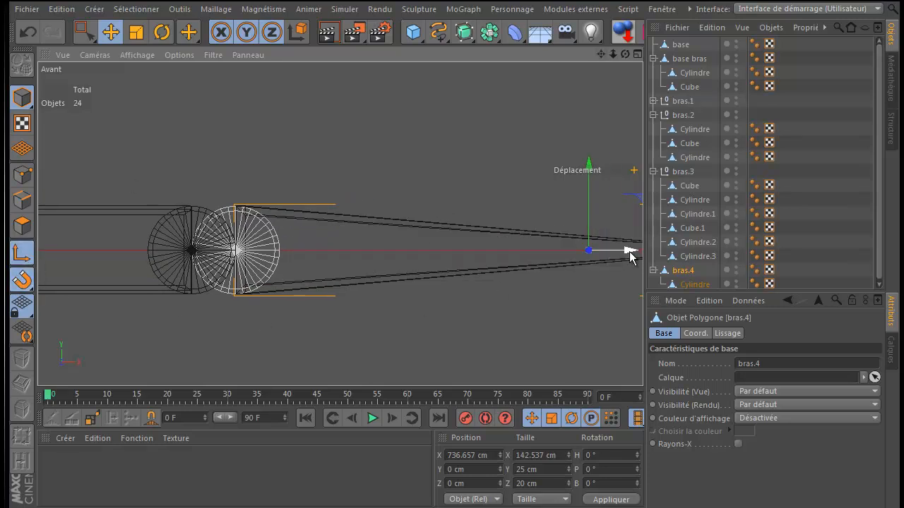
pyautogui.moveTo(631, 257); pyautogui.dragTo(283, 275)
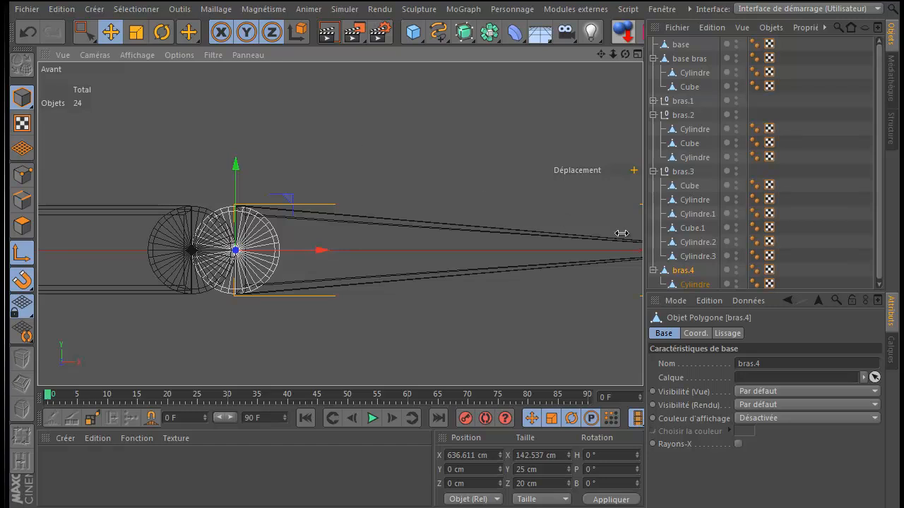
pyautogui.click(17, 254)
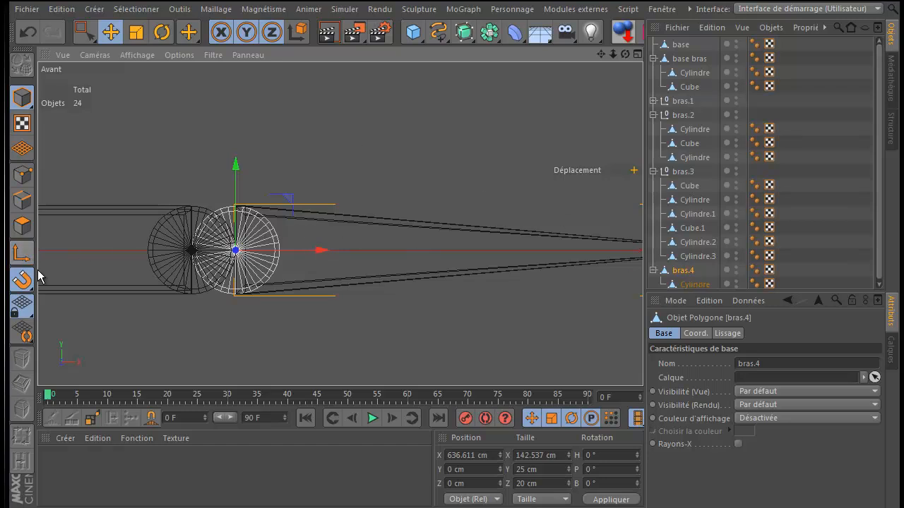
# Step: Move bras.4 along X to about 623.9 cm, onto the end joint of bras.3, and show the whole arm in perspective
pyautogui.moveTo(322, 254); pyautogui.dragTo(284, 260)
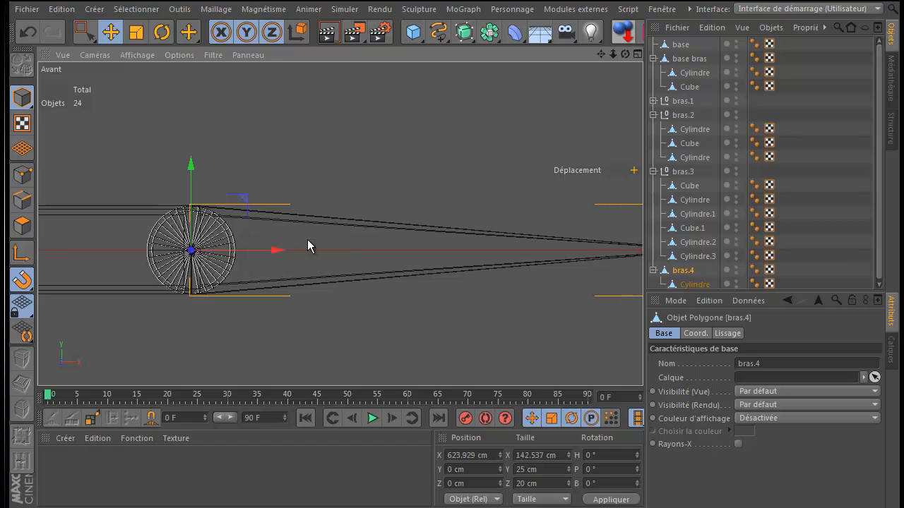
pyautogui.middleClick(384, 150)
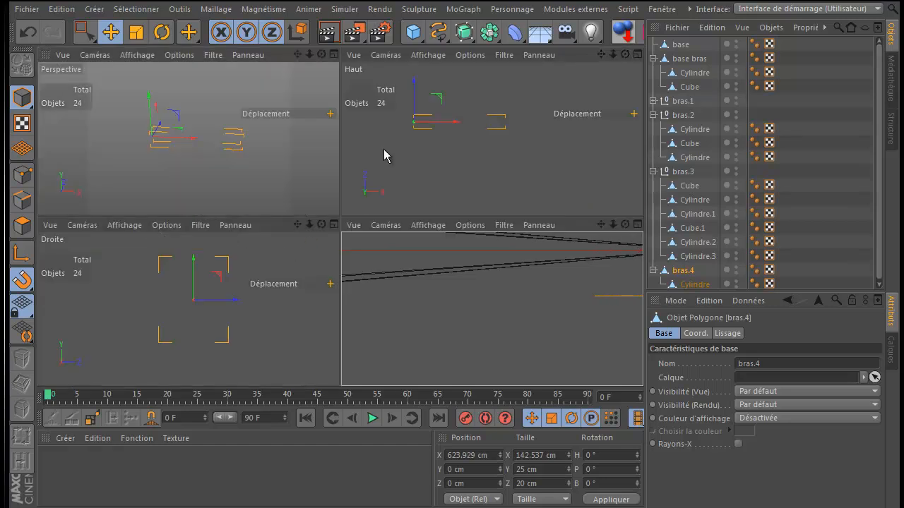
pyautogui.middleClick(296, 173)
pyautogui.keyDown('alt'); pyautogui.moveTo(303, 176); pyautogui.dragTo(574, 95); pyautogui.keyUp('alt')
pyautogui.moveTo(601, 51); pyautogui.dragTo(452, 303)
pyautogui.scroll(3, 406, 238)
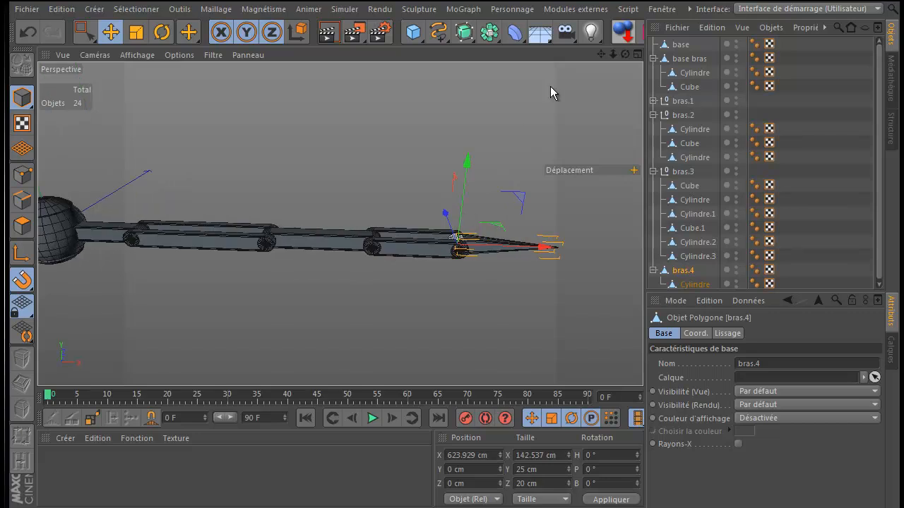
pyautogui.moveTo(599, 54); pyautogui.dragTo(565, 65)
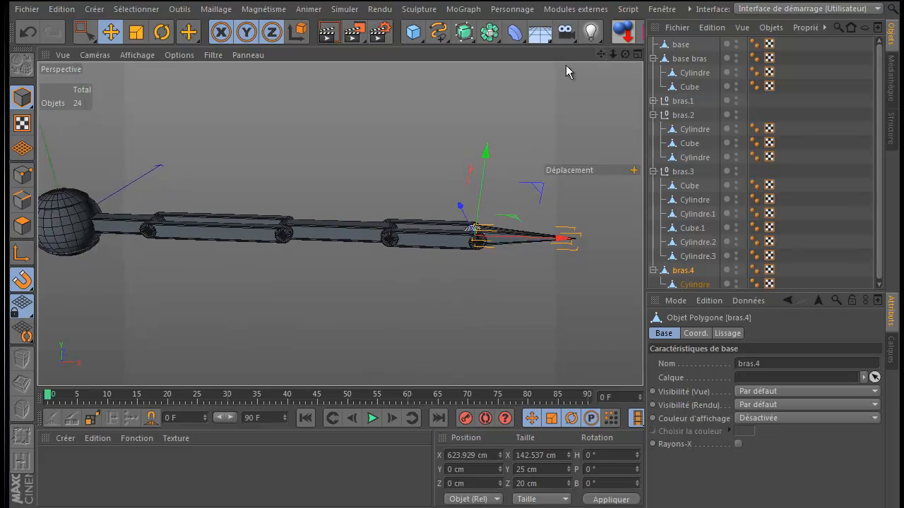
# Step: Take the Cylindre and Cube children out of base bras and place them at the top level of the hierarchy
pyautogui.click(685, 88)
pyautogui.keyDown('ctrl'); pyautogui.click(689, 73); pyautogui.keyUp('ctrl')
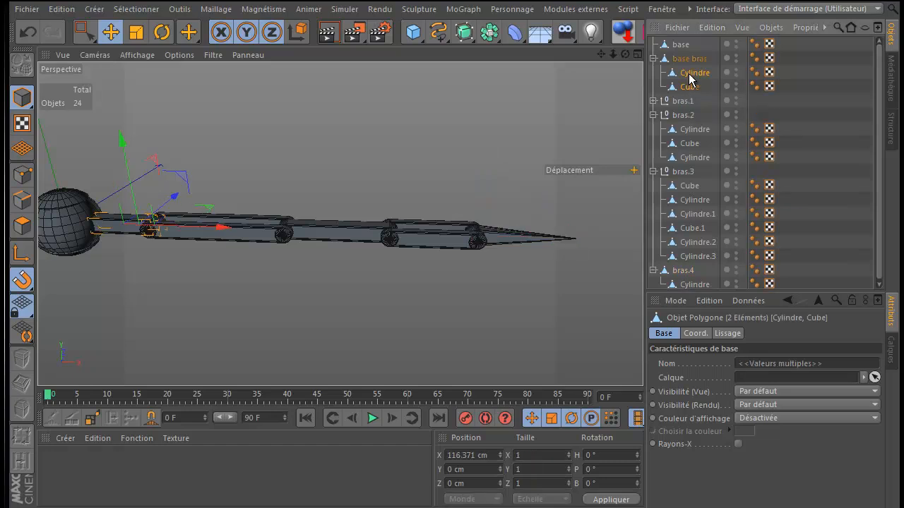
pyautogui.moveTo(689, 79); pyautogui.dragTo(689, 56)
pyautogui.moveTo(685, 88); pyautogui.dragTo(684, 58)
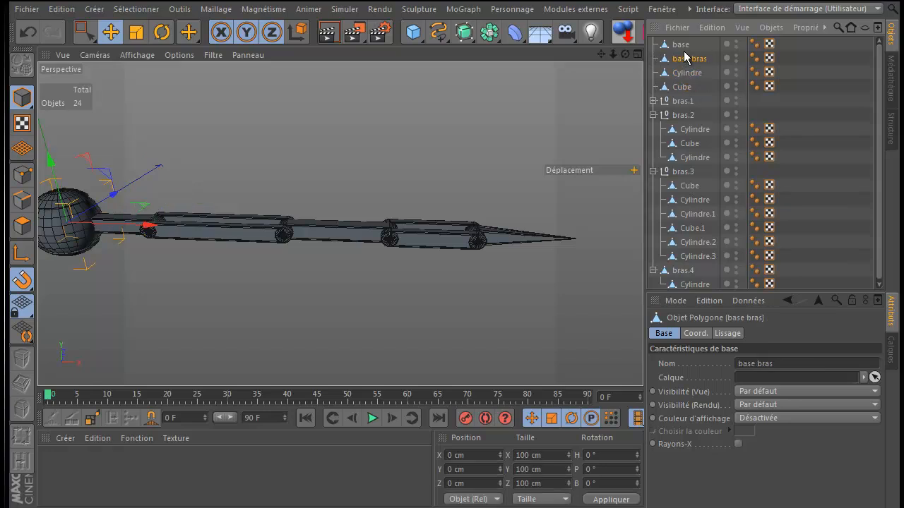
# Step: Merge base bras, Cylindre and Cube with Connect Objects + Delete and rename the merged object base bras
pyautogui.keyDown('ctrl'); pyautogui.click(682, 86); pyautogui.keyUp('ctrl')
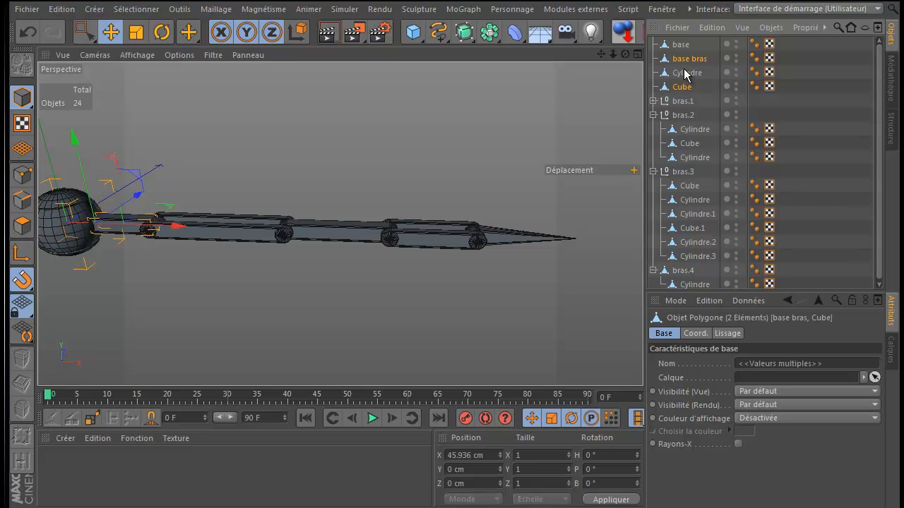
pyautogui.keyDown('ctrl'); pyautogui.click(683, 73); pyautogui.keyUp('ctrl')
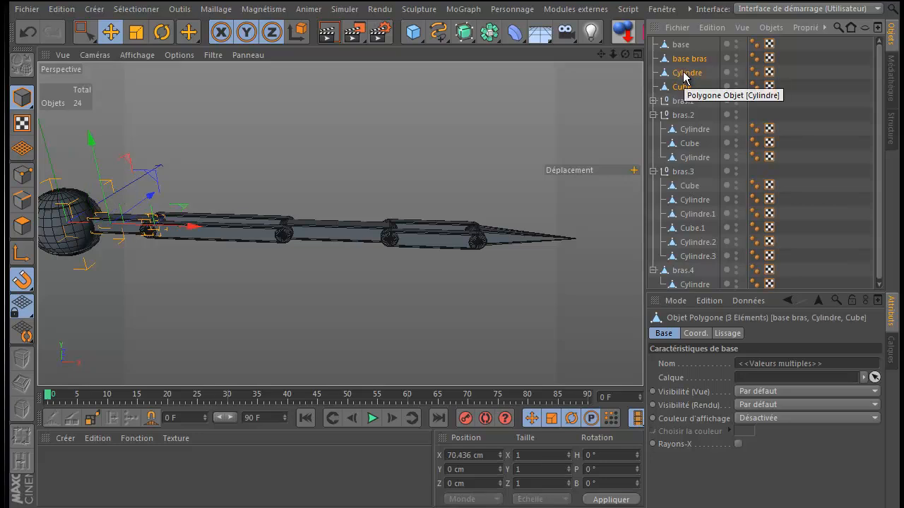
pyautogui.rightClick(684, 62)
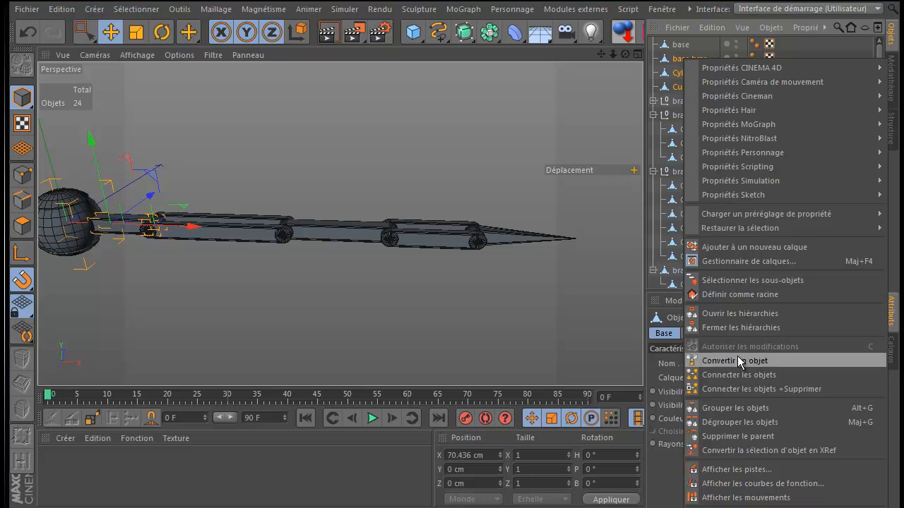
pyautogui.click(737, 388)
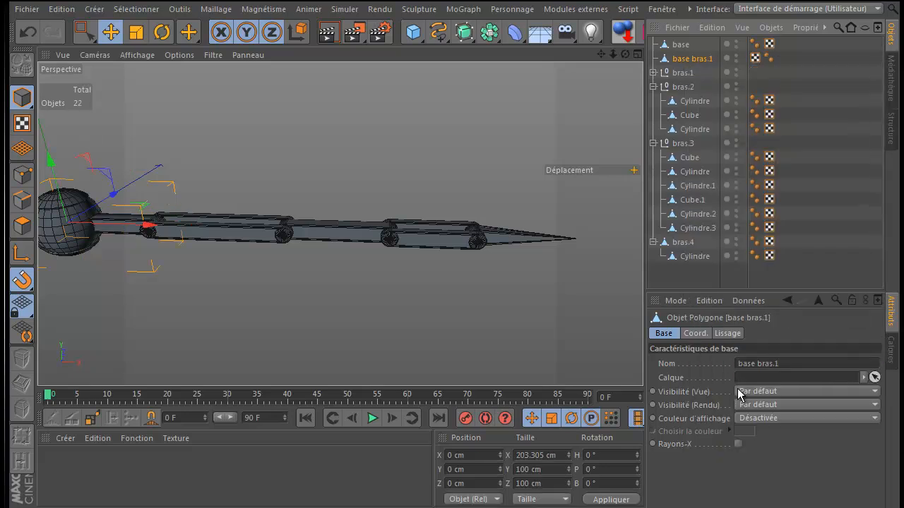
pyautogui.doubleClick(705, 60)
pyautogui.click(718, 59)
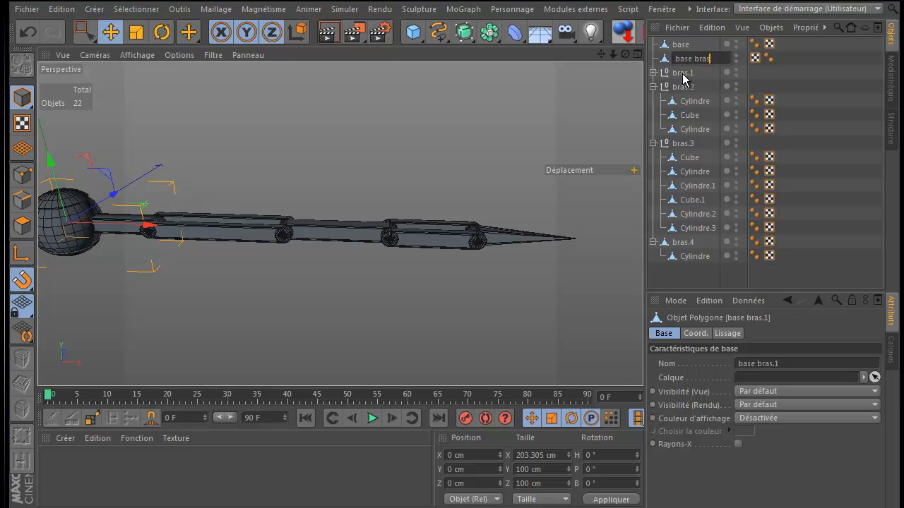
pyautogui.press('Return')
# Step: Take the six cubes and cylinders out of bras.1 and merge them with Connect Objects + Delete
pyautogui.click(653, 73)
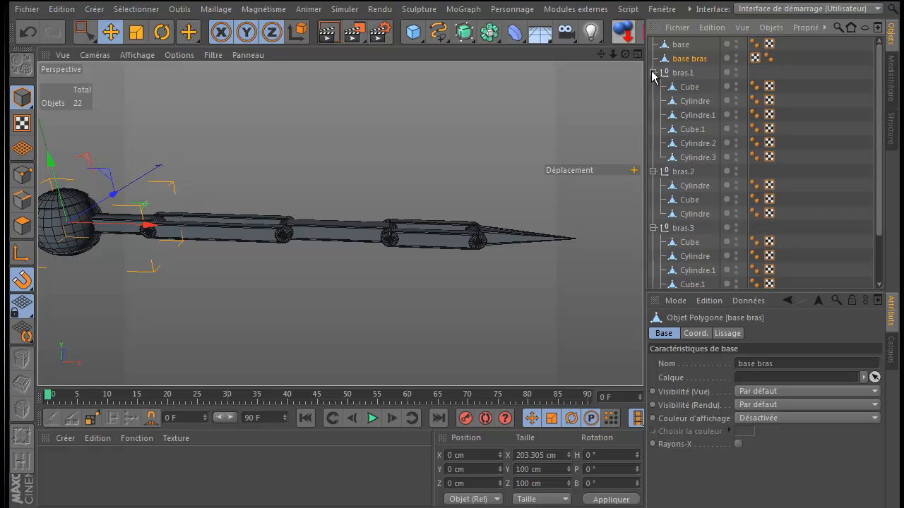
pyautogui.click(685, 88)
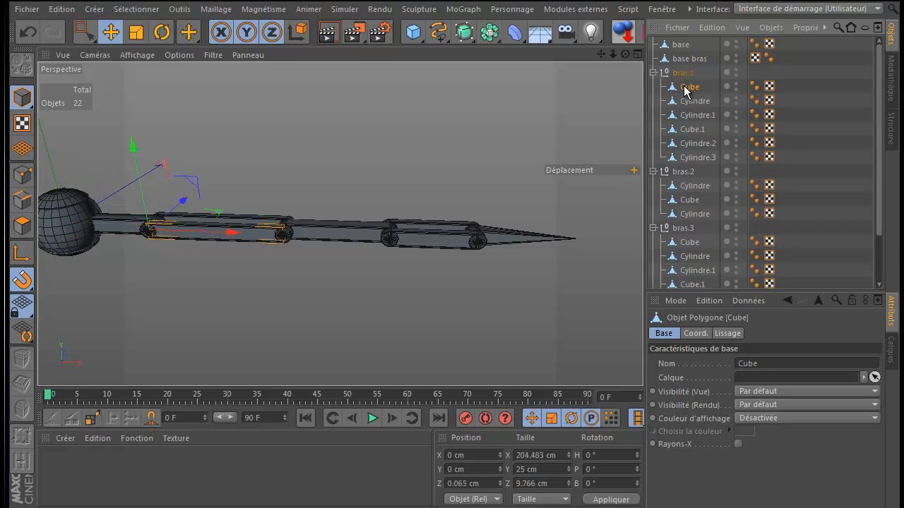
pyautogui.keyDown('shift'); pyautogui.click(692, 158); pyautogui.keyUp('shift')
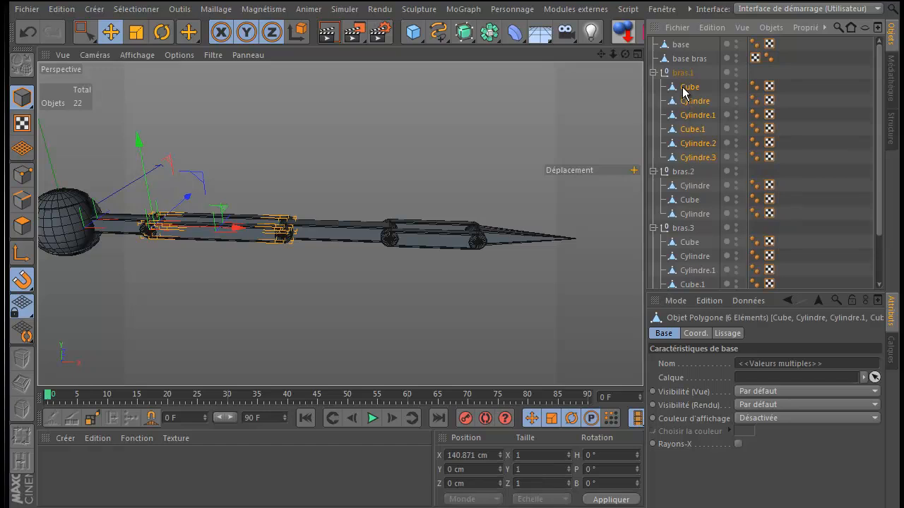
pyautogui.moveTo(684, 90); pyautogui.dragTo(672, 171)
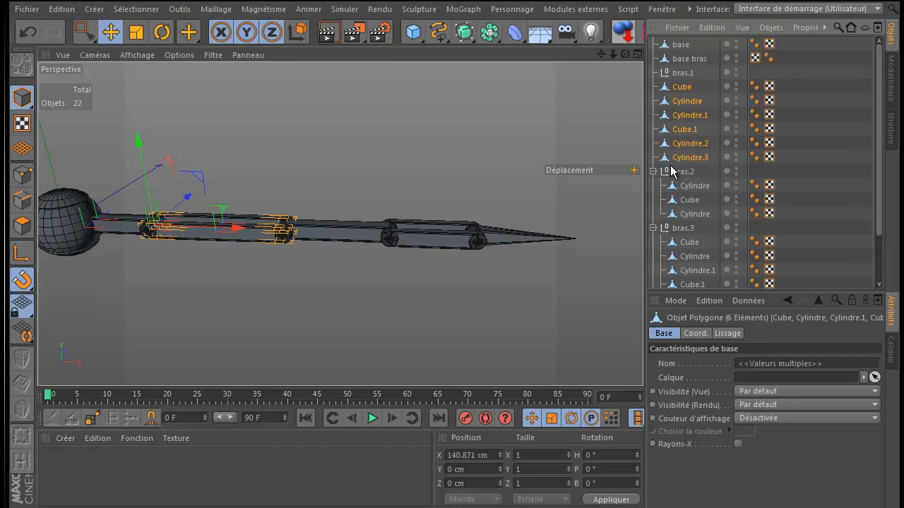
pyautogui.rightClick(680, 86)
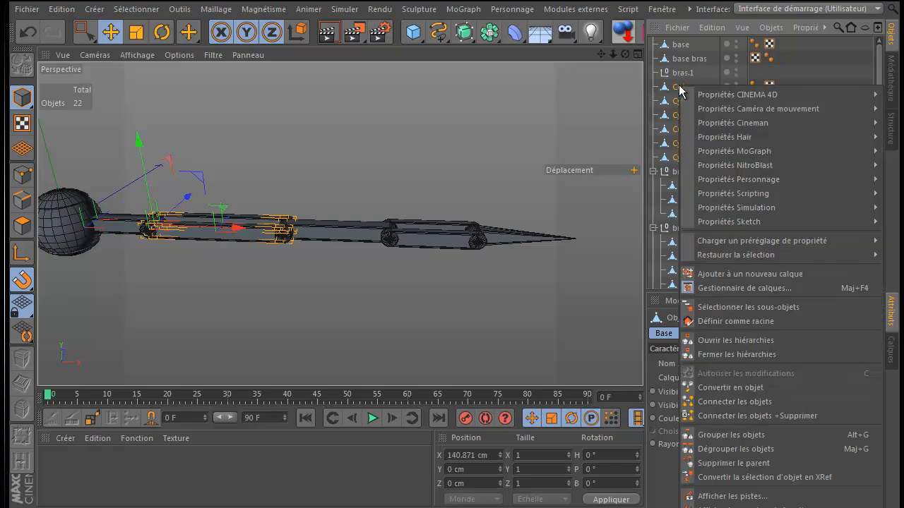
pyautogui.click(719, 416)
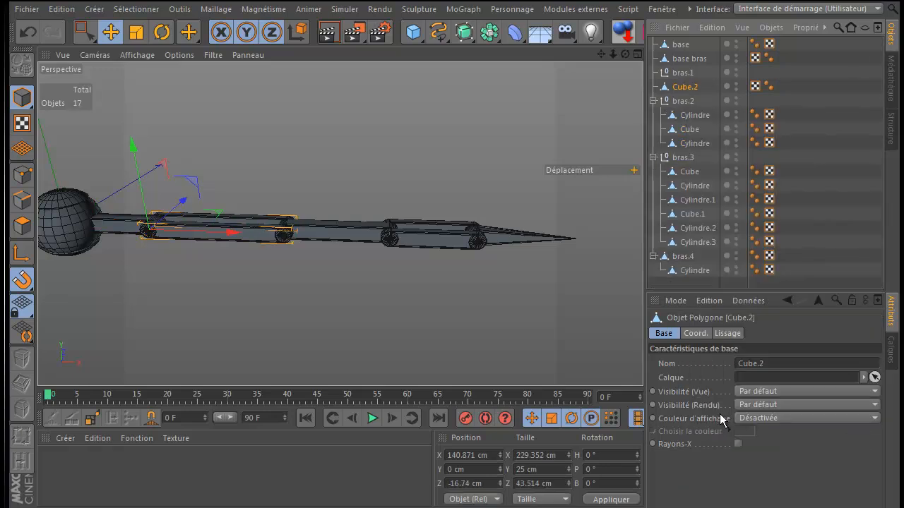
# Step: Delete the empty bras.1 null and rename the merged object bras.1
pyautogui.click(681, 74)
pyautogui.press('Delete')
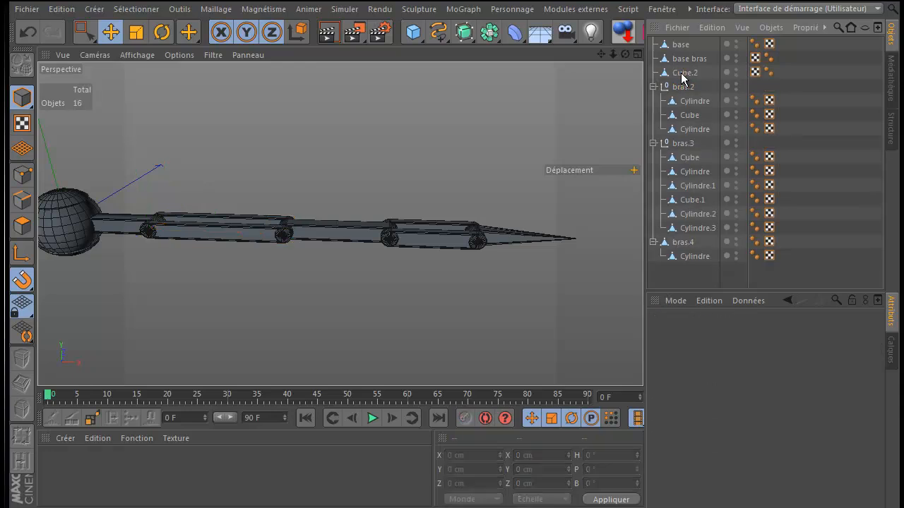
pyautogui.doubleClick(685, 72)
pyautogui.write('bras.1')
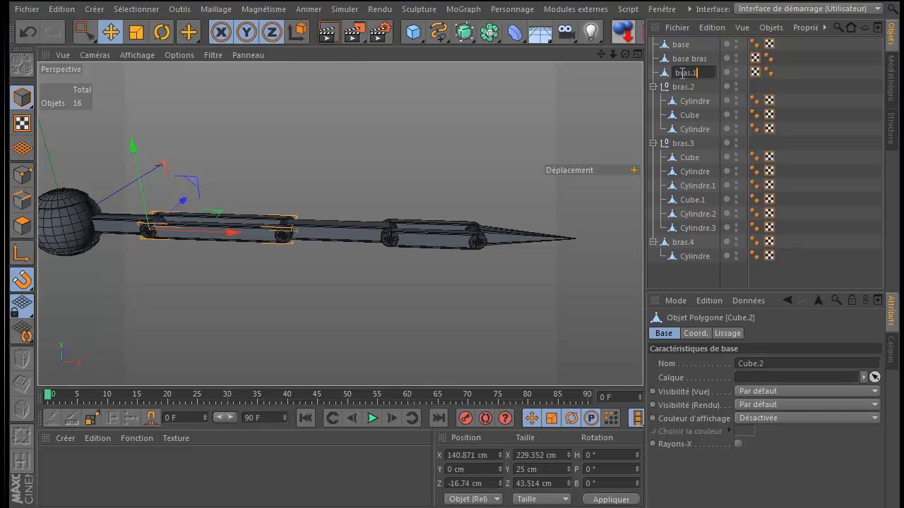
pyautogui.press('Return')
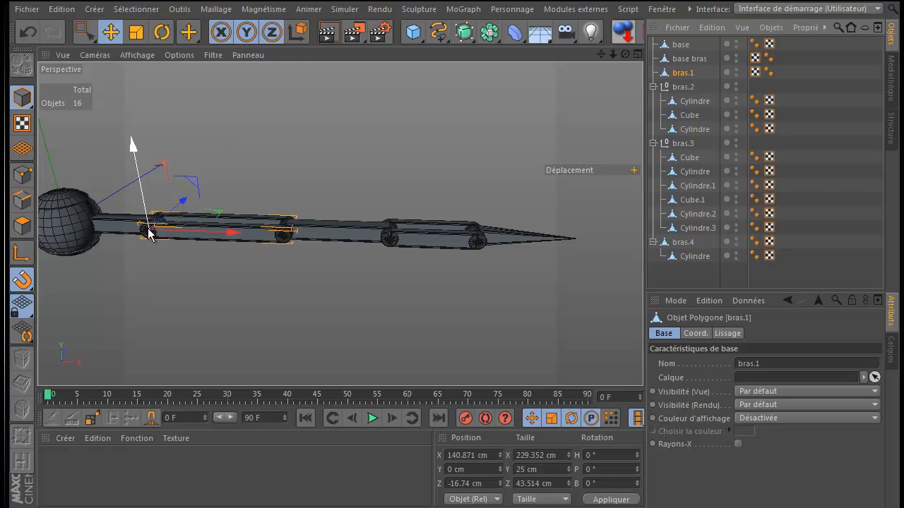
# Step: Examine the joint ends of bras.1 up close in the perspective view and in the front view
pyautogui.scroll(6, 149, 233)
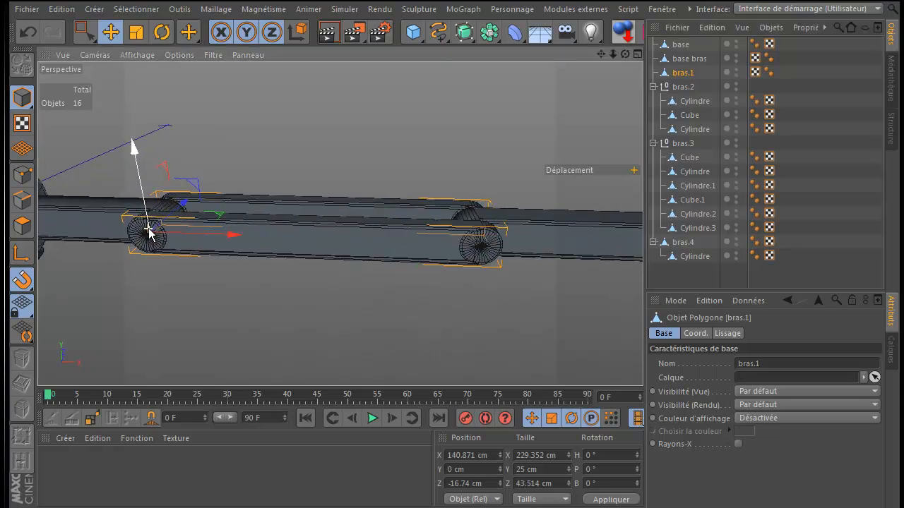
pyautogui.scroll(3, 151, 242)
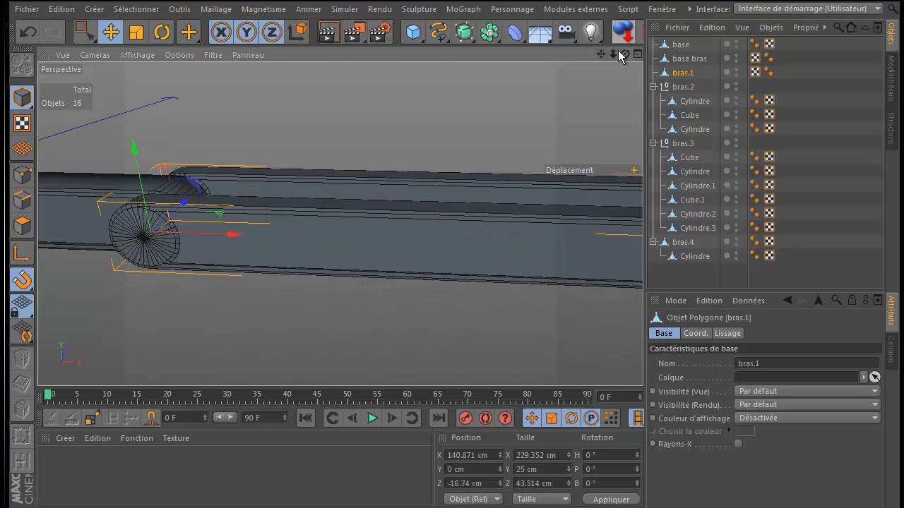
pyautogui.moveTo(624, 54); pyautogui.dragTo(531, 269)
pyautogui.middleClick(531, 268)
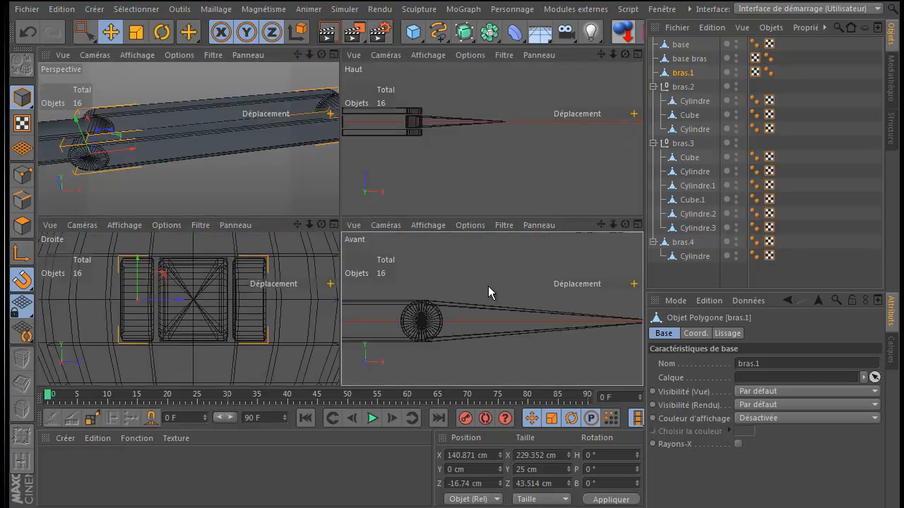
pyautogui.middleClick(487, 286)
pyautogui.moveTo(603, 54); pyautogui.dragTo(445, 303)
pyautogui.keyDown('alt'); pyautogui.moveTo(450, 303); pyautogui.dragTo(449, 303, button='middle'); pyautogui.keyUp('alt')
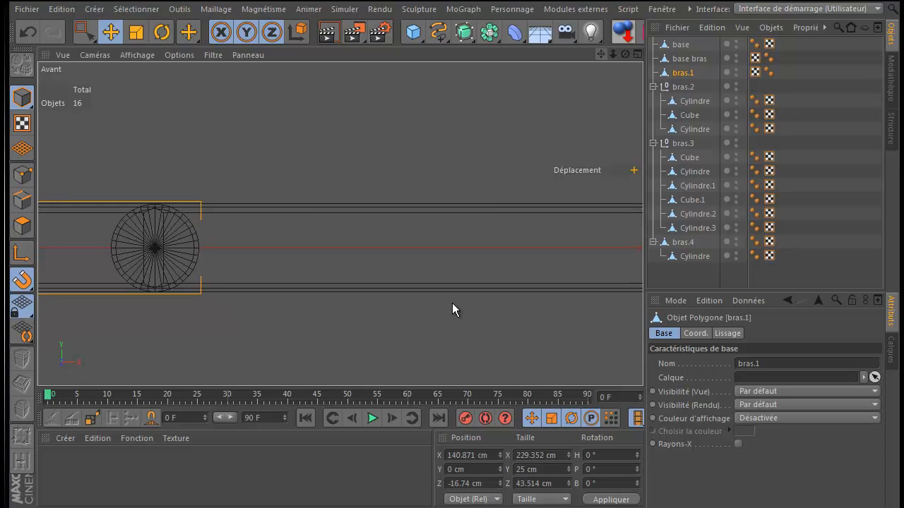
# Step: Merge the two cylinders and the cube of bras.2 with Connect Objects + Delete and move the merged object out of the null
pyautogui.click(692, 103)
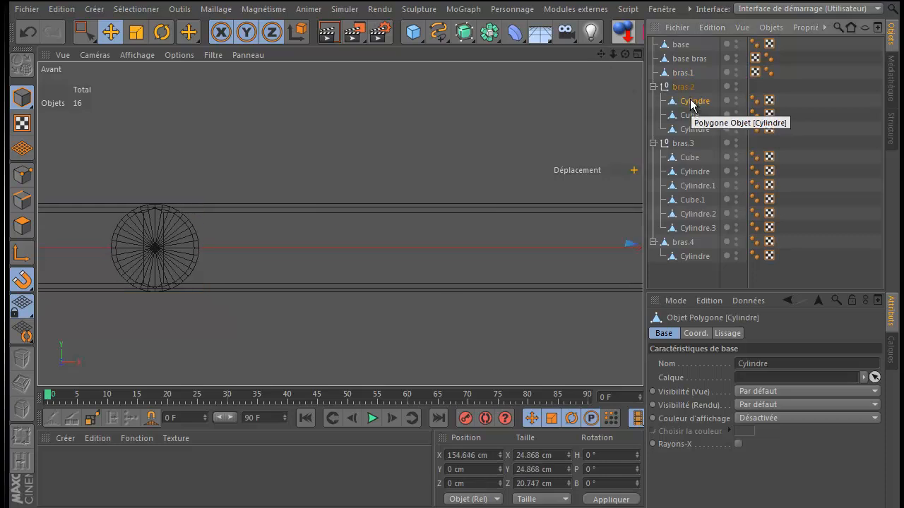
pyautogui.keyDown('shift'); pyautogui.click(682, 130); pyautogui.keyUp('shift')
pyautogui.rightClick(683, 131)
pyautogui.press('Escape')
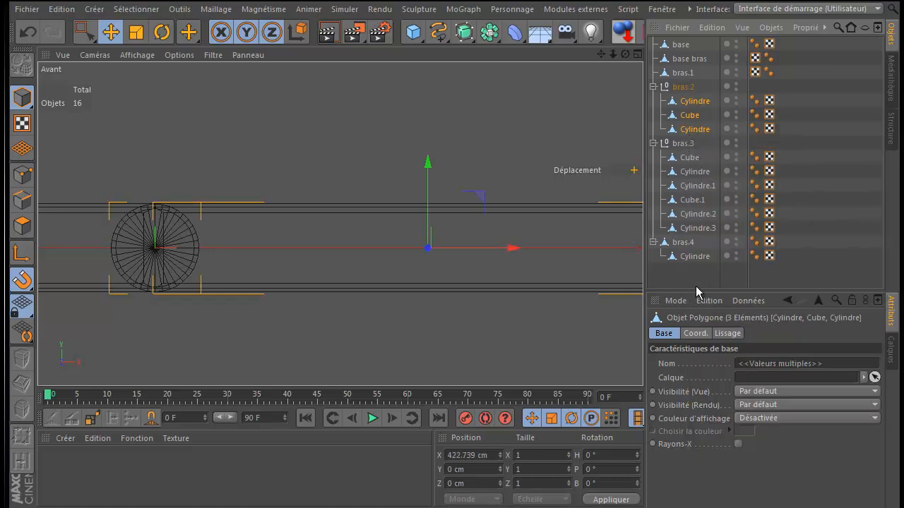
pyautogui.rightClick(687, 132)
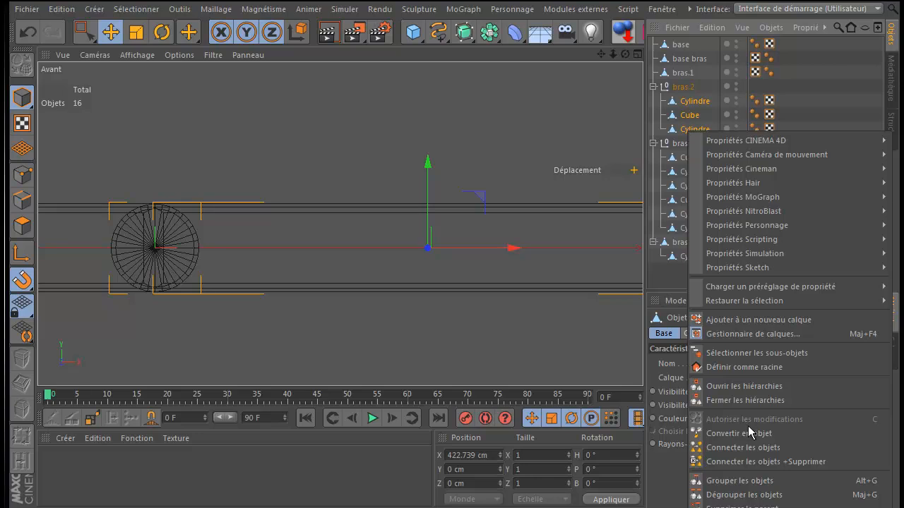
pyautogui.click(751, 462)
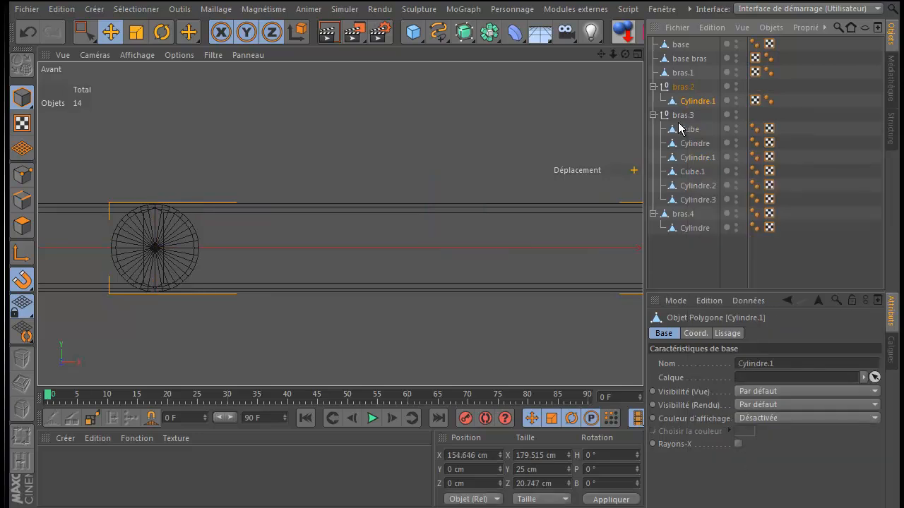
pyautogui.moveTo(688, 105); pyautogui.dragTo(690, 88)
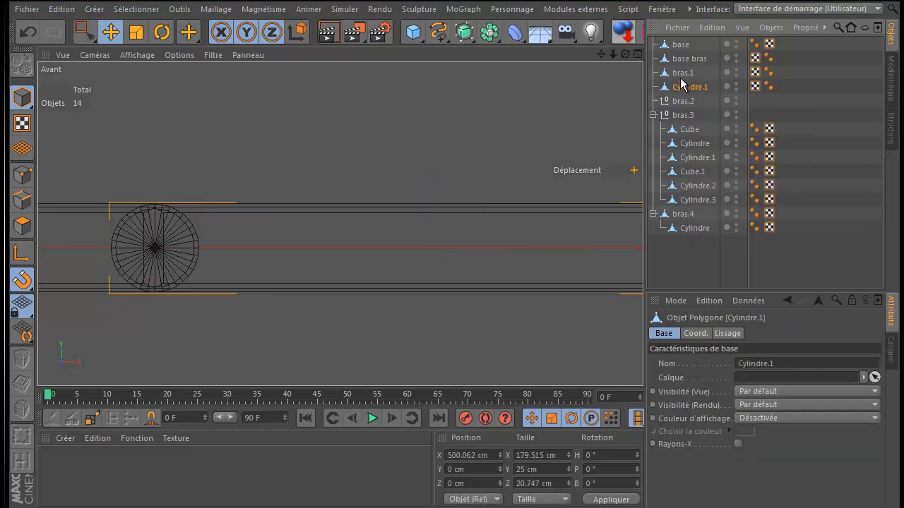
# Step: Rename the merged Cylindre.1 object bras.2 and delete the empty bras.2 null
pyautogui.doubleClick(689, 88)
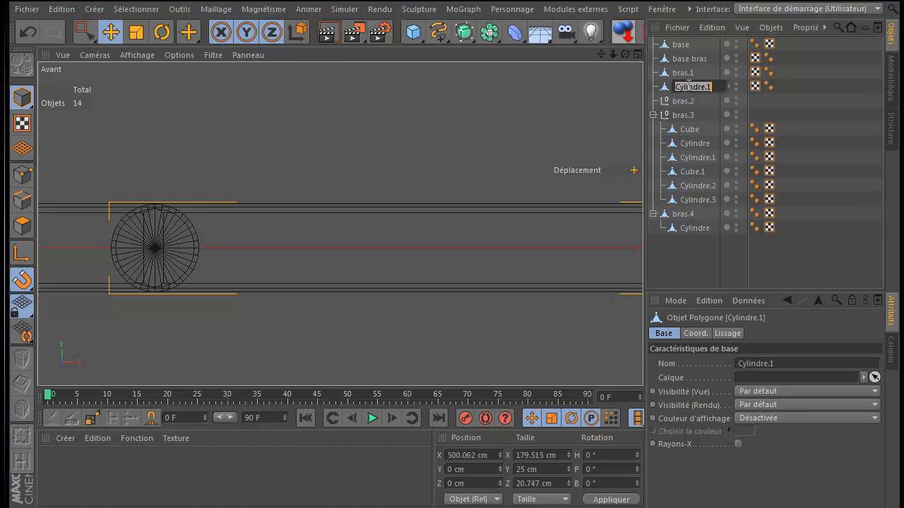
pyautogui.write('bras.2')
pyautogui.press('Return')
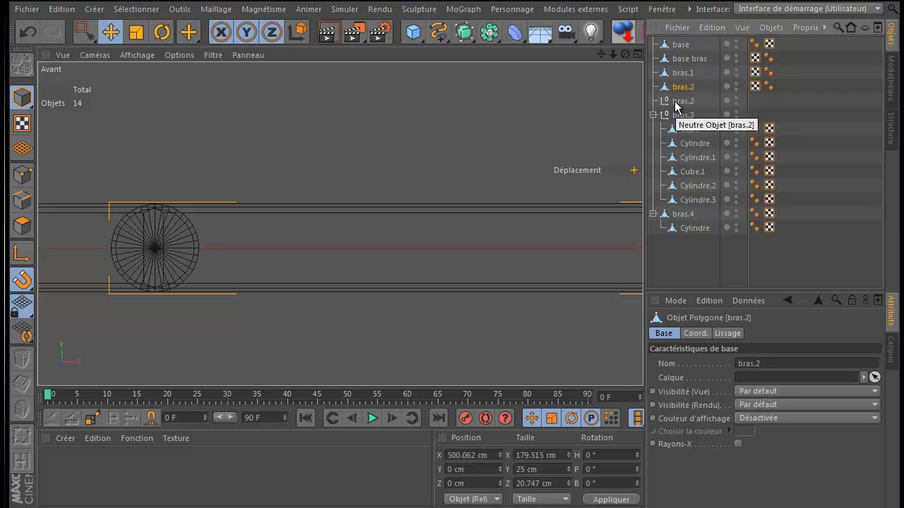
pyautogui.click(676, 103)
pyautogui.press('Delete')
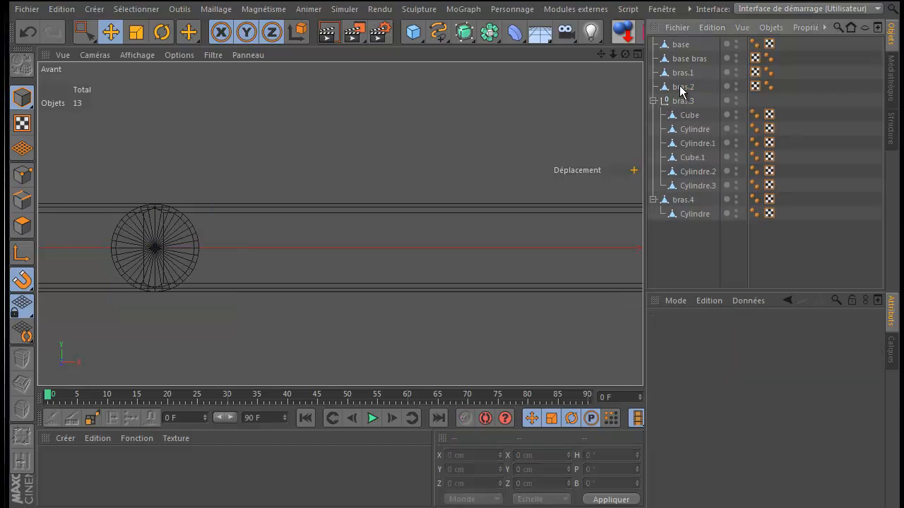
# Step: Move only the axis of bras.2 along X to its joint with bras.1, at about 345.4 cm
pyautogui.click(679, 87)
pyautogui.scroll(-3, 540, 146)
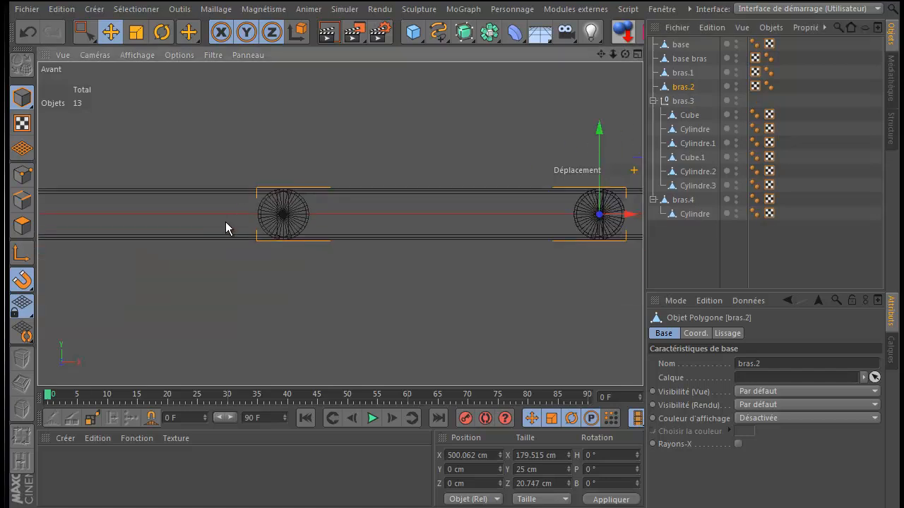
pyautogui.click(22, 252)
pyautogui.moveTo(629, 217); pyautogui.dragTo(317, 218)
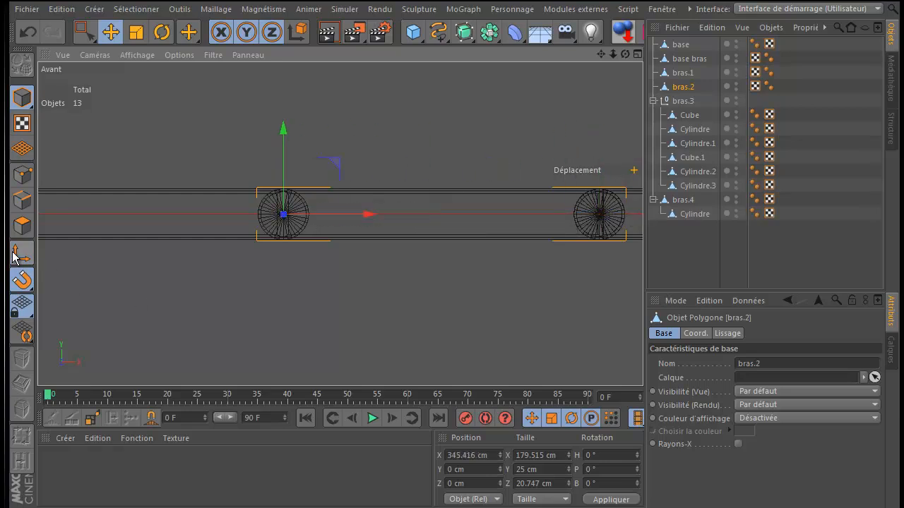
# Step: Merge the six cubes and cylinders inside bras.3 with Connect Objects + Delete
pyautogui.click(653, 101)
pyautogui.click(681, 102)
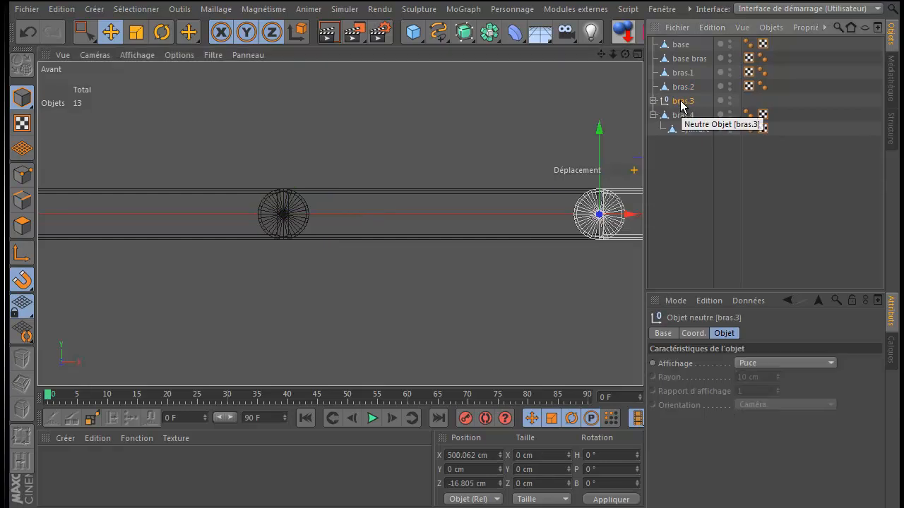
pyautogui.click(654, 101)
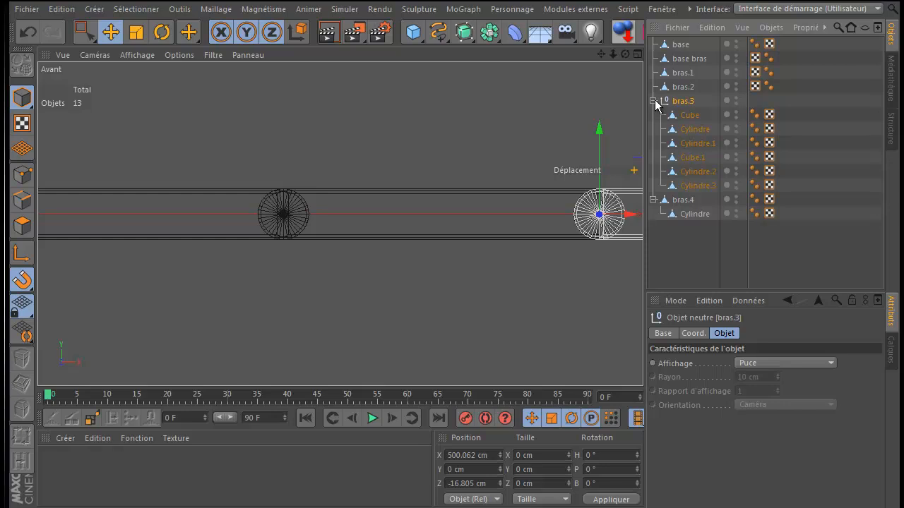
pyautogui.click(689, 117)
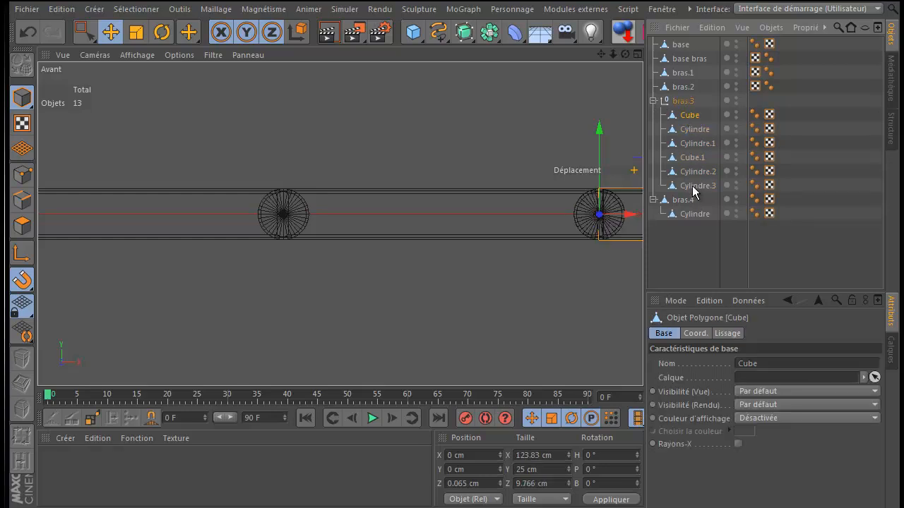
pyautogui.keyDown('ctrl'); pyautogui.click(692, 186); pyautogui.keyUp('ctrl')
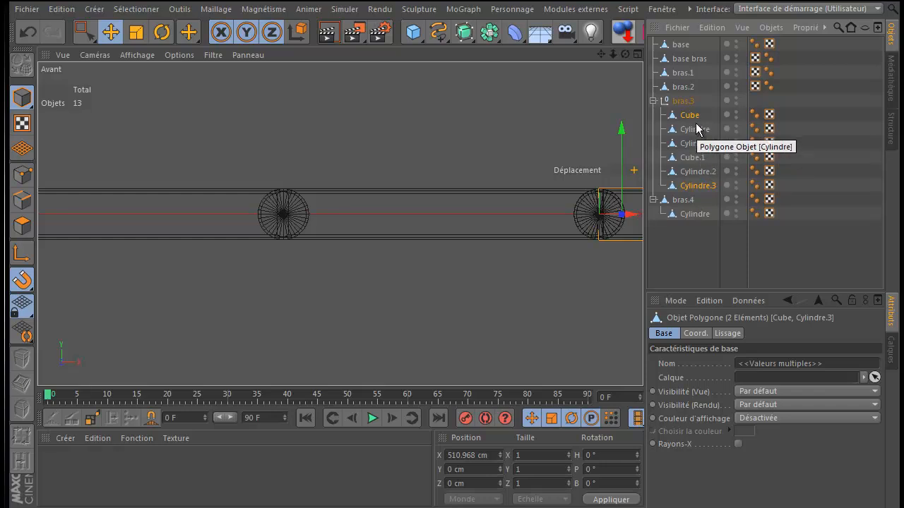
pyautogui.click(691, 116)
pyautogui.keyDown('shift'); pyautogui.click(696, 188); pyautogui.keyUp('shift')
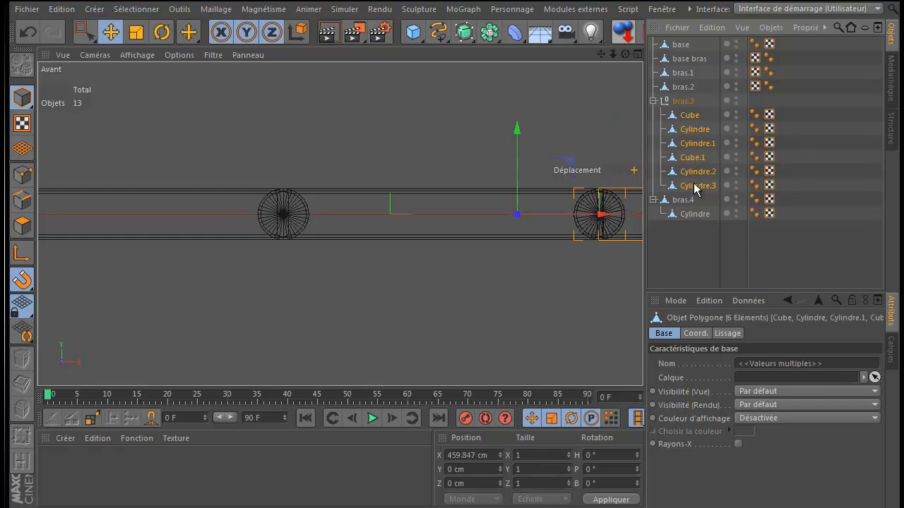
pyautogui.rightClick(694, 187)
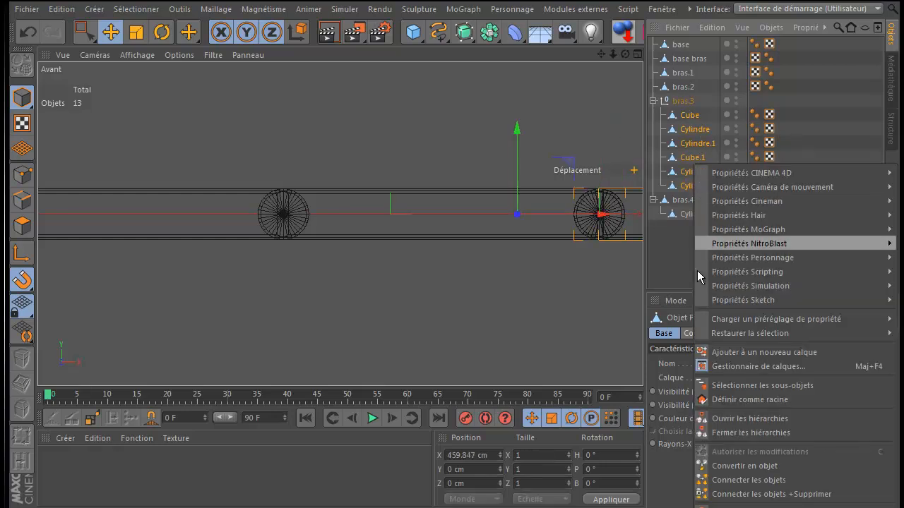
pyautogui.click(737, 494)
# Step: Rename the merged object bras.3, take it out of its null, and delete the empty null
pyautogui.doubleClick(691, 117)
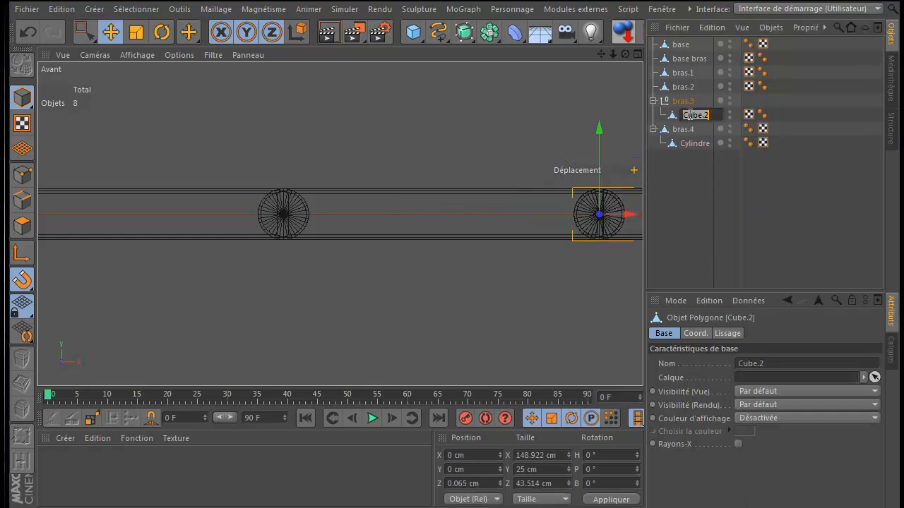
pyautogui.write('bras.3')
pyautogui.press('Return')
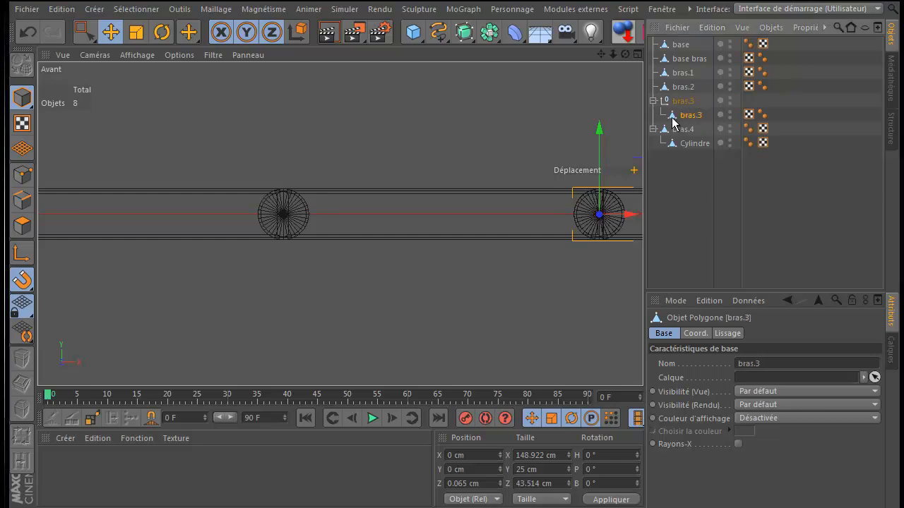
pyautogui.moveTo(673, 118); pyautogui.dragTo(683, 99)
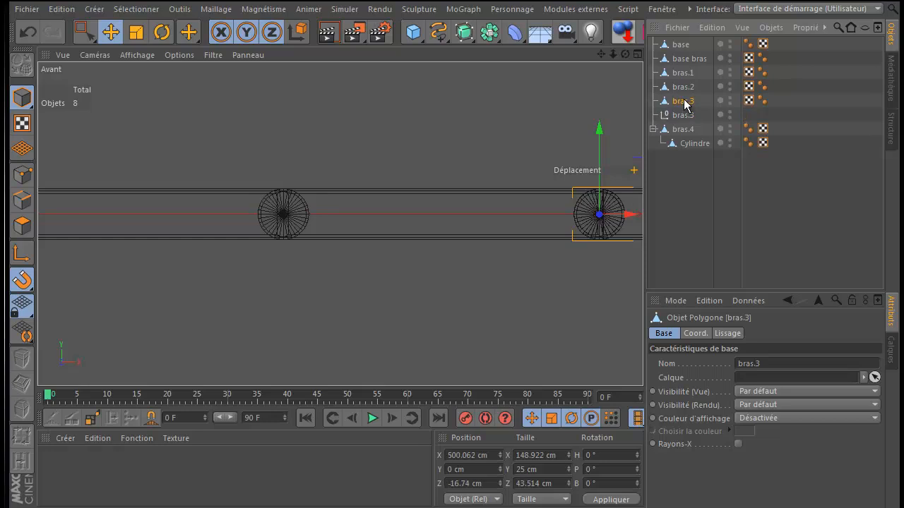
pyautogui.click(682, 115)
pyautogui.press('Delete')
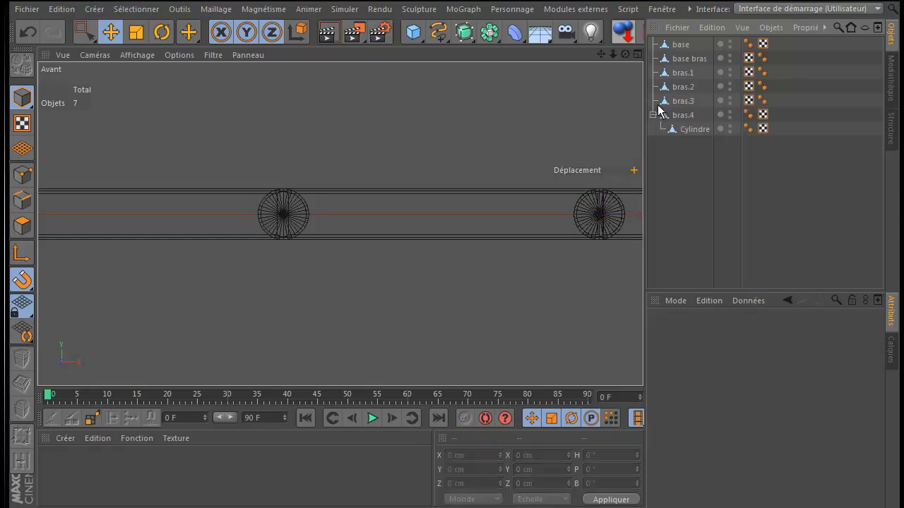
# Step: Take the Cylindre out of bras.4 and merge both objects with Connect Objects + Delete
pyautogui.click(682, 115)
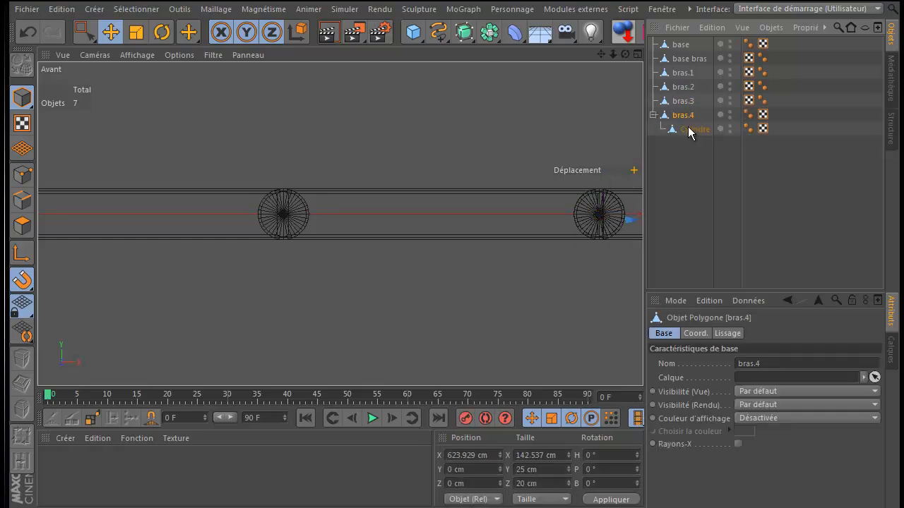
pyautogui.moveTo(686, 134); pyautogui.dragTo(686, 141)
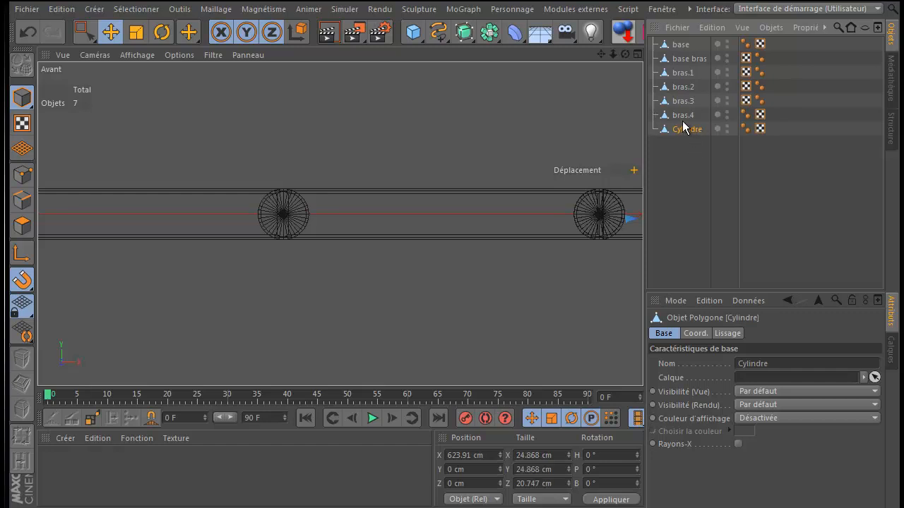
pyautogui.keyDown('ctrl'); pyautogui.click(682, 118); pyautogui.keyUp('ctrl')
pyautogui.rightClick(682, 120)
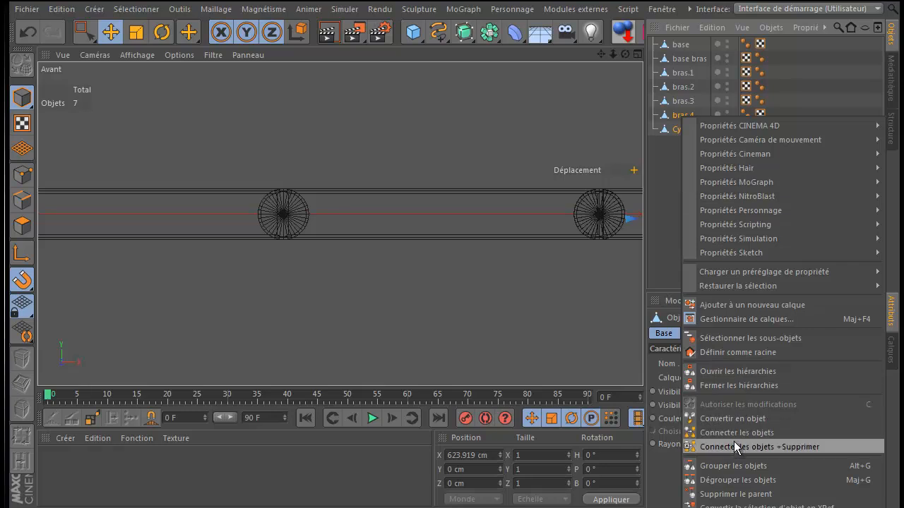
pyautogui.click(733, 447)
# Step: Examine the axis placement of bras.3 and the merged tip segment at their joints, in the front and perspective views
pyautogui.click(682, 103)
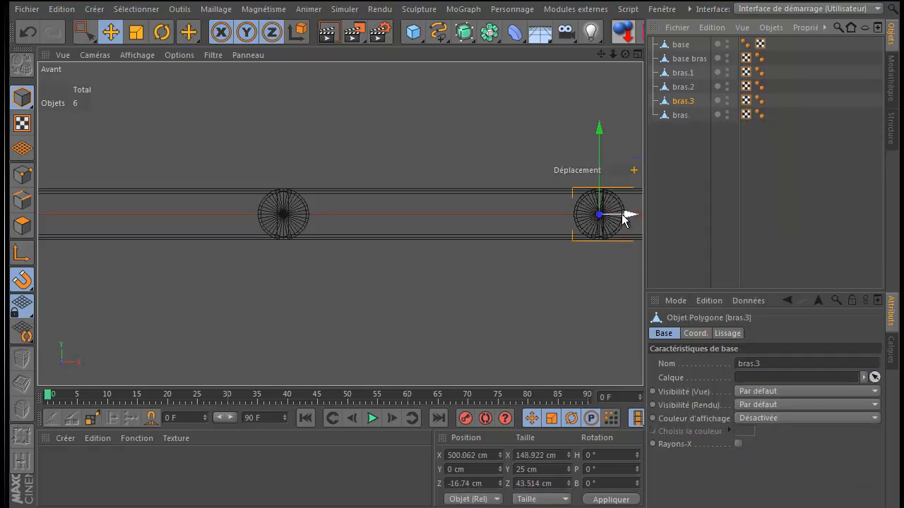
pyautogui.press('o')
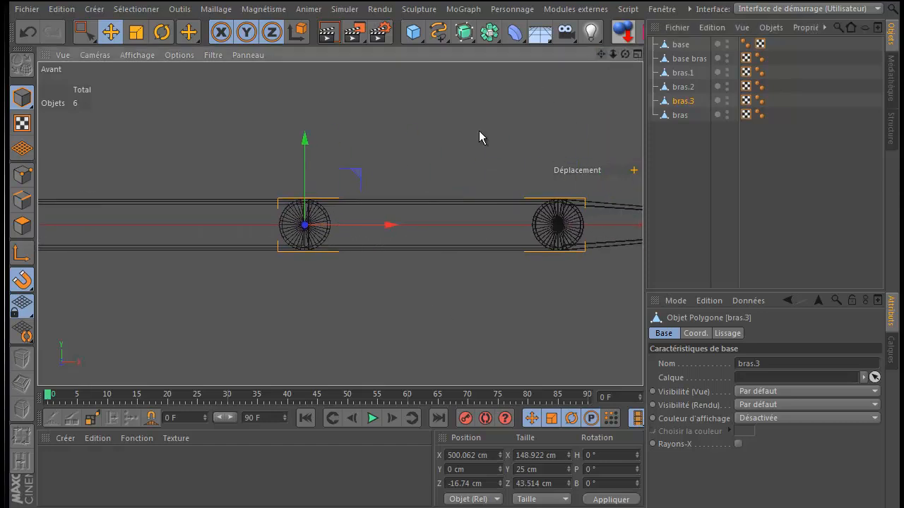
pyautogui.scroll(4, 308, 241)
pyautogui.scroll(3, 305, 240)
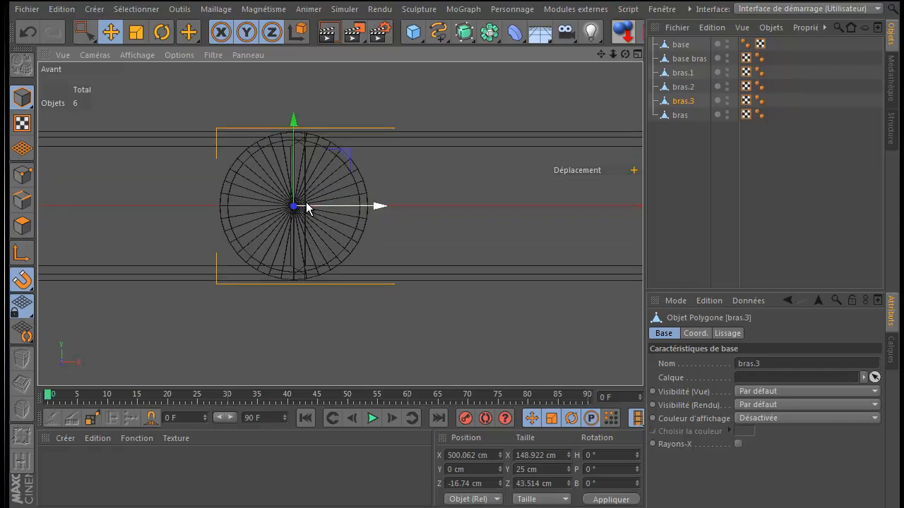
pyautogui.click(679, 115)
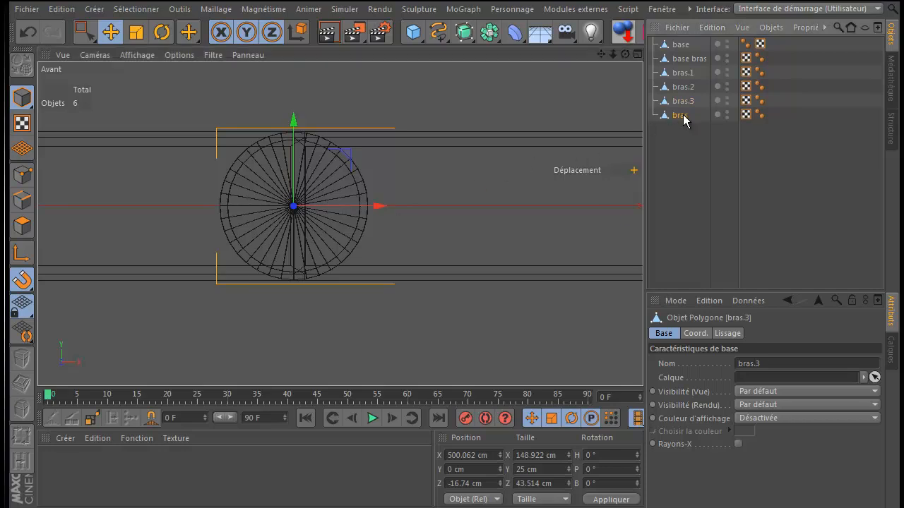
pyautogui.moveTo(452, 304)
pyautogui.keyDown('alt'); pyautogui.mouseDown(button='middle')
pyautogui.moveTo(441, 304)
pyautogui.moveTo(539, 303)
pyautogui.moveTo(456, 302)
pyautogui.mouseUp(button='middle'); pyautogui.keyUp('alt')
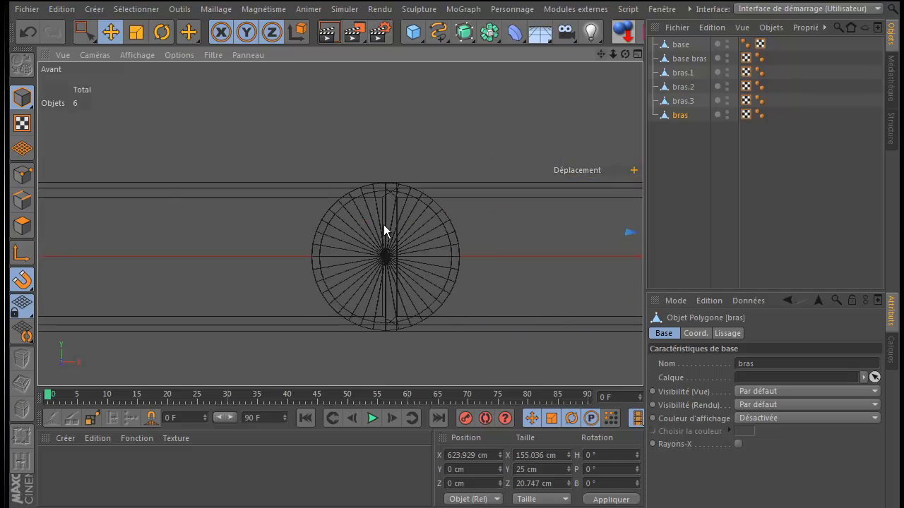
pyautogui.middleClick(327, 136)
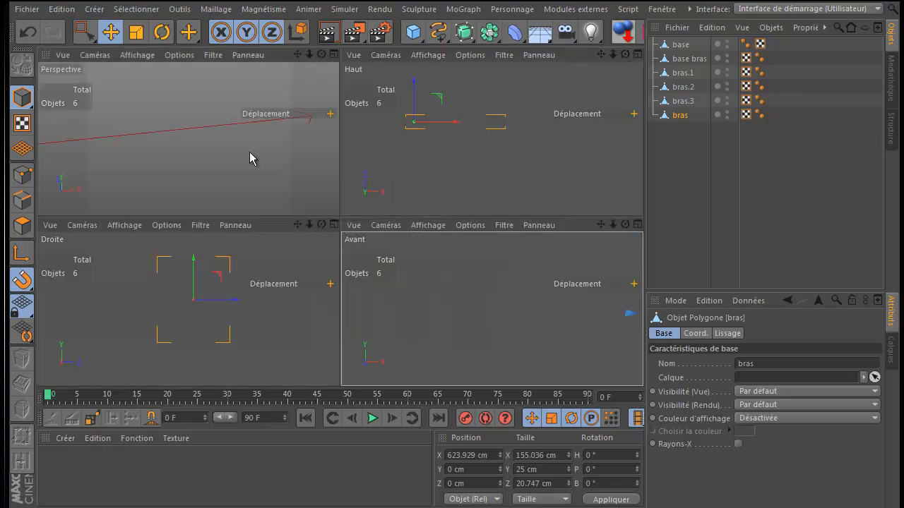
pyautogui.middleClick(247, 159)
pyautogui.scroll(-5, 334, 176)
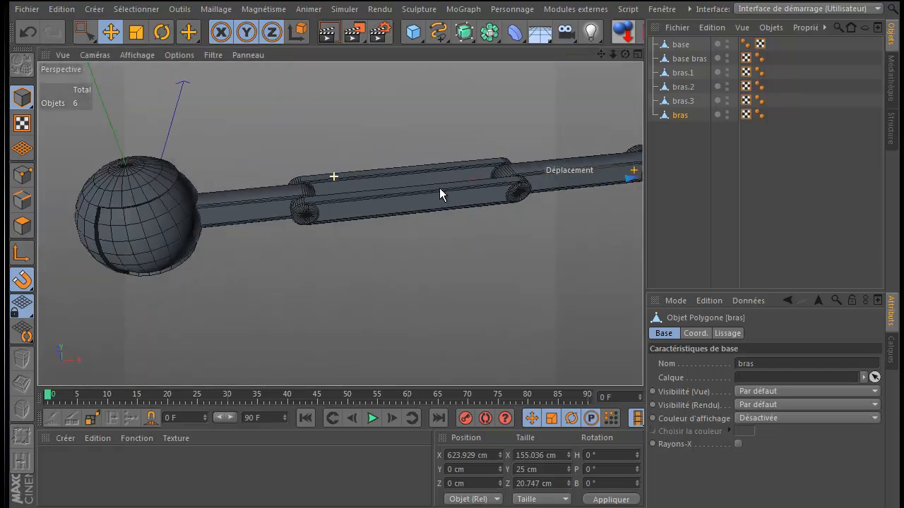
pyautogui.moveTo(602, 54); pyautogui.dragTo(451, 305)
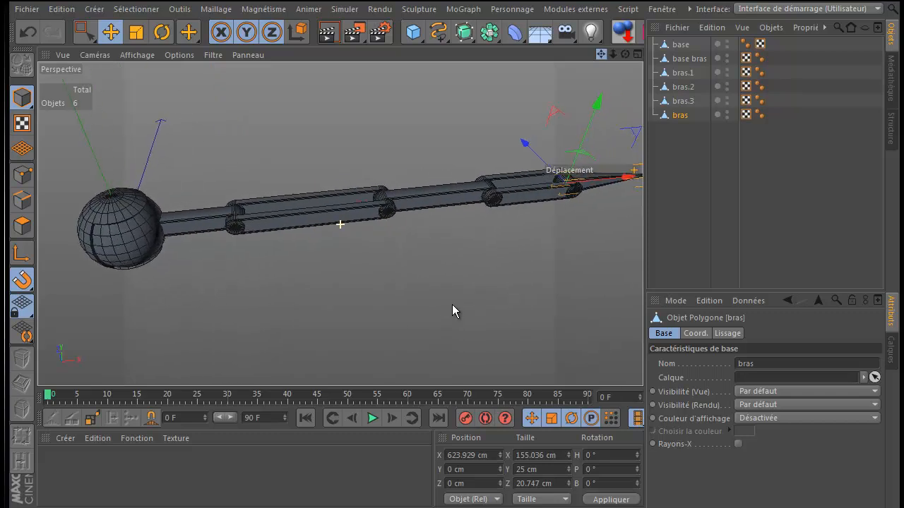
pyautogui.moveTo(624, 54); pyautogui.dragTo(451, 303)
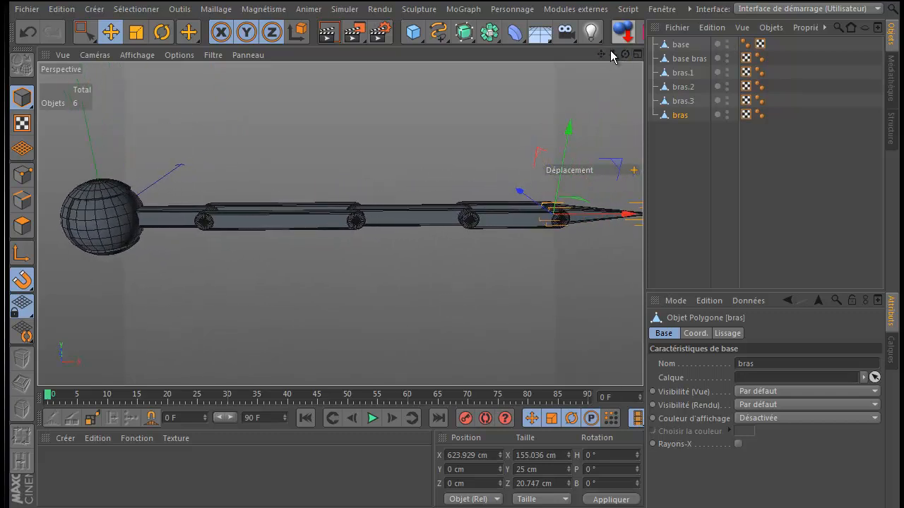
# Step: Rename the merged tip segment bras.4 and nest the segments in a chain from bras.4 up through bras.1 under base bras
pyautogui.doubleClick(680, 116)
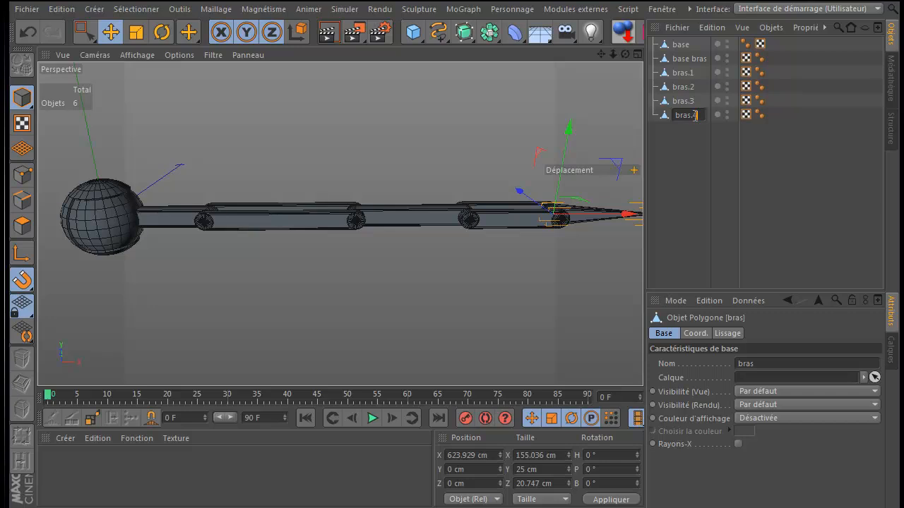
pyautogui.press('Return')
pyautogui.moveTo(666, 118); pyautogui.dragTo(666, 62)
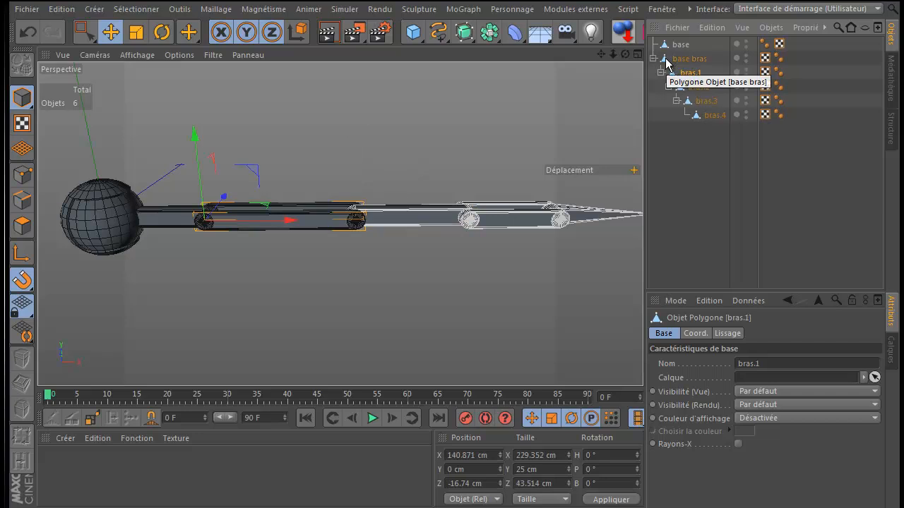
# Step: Test-rotate base bras sideways and by about -45° in bank, undoing each rotation
pyautogui.click(690, 61)
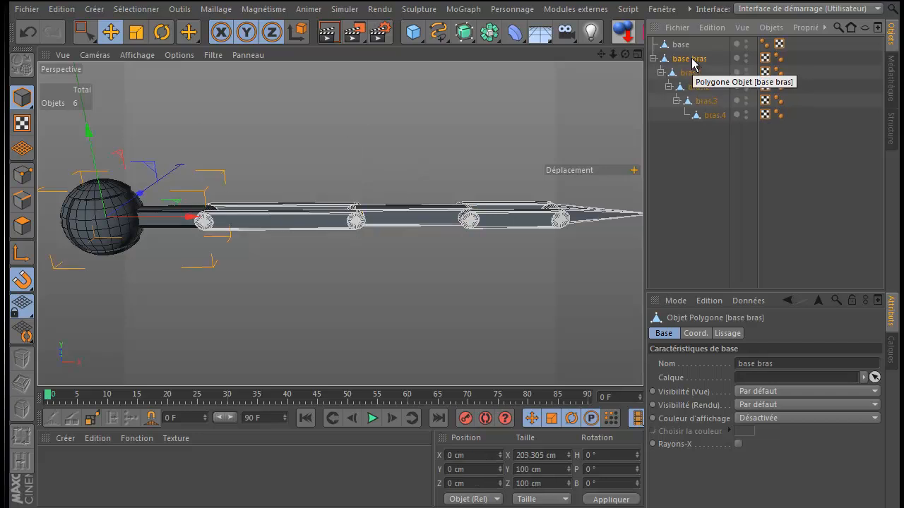
pyautogui.click(161, 32)
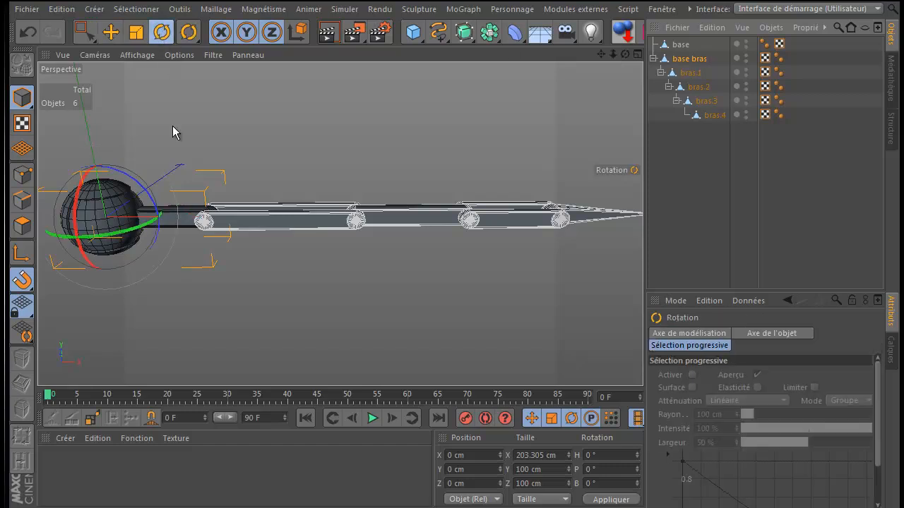
pyautogui.moveTo(130, 237); pyautogui.dragTo(103, 236)
pyautogui.click(28, 31)
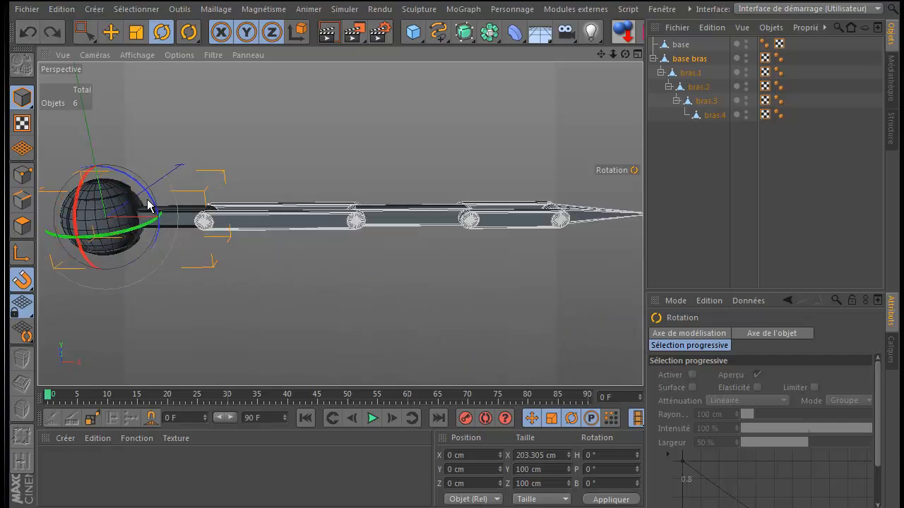
pyautogui.moveTo(148, 205); pyautogui.dragTo(113, 183)
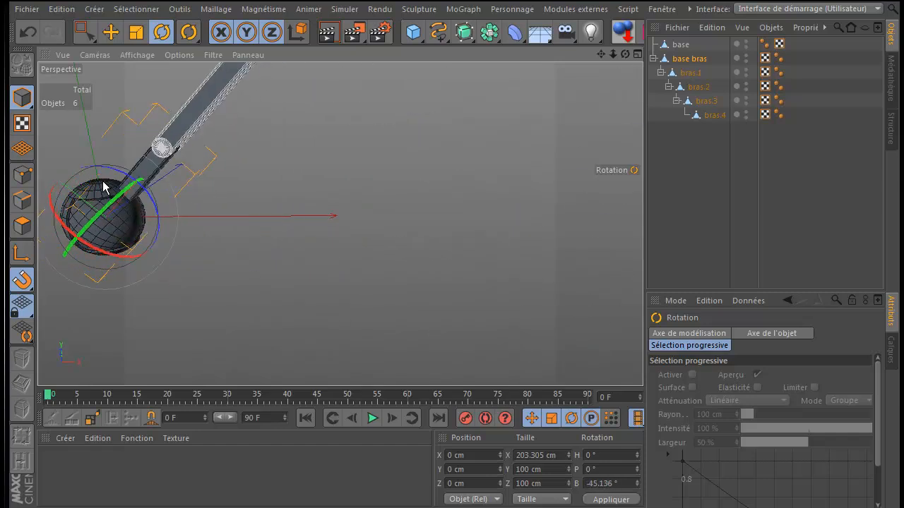
pyautogui.click(27, 31)
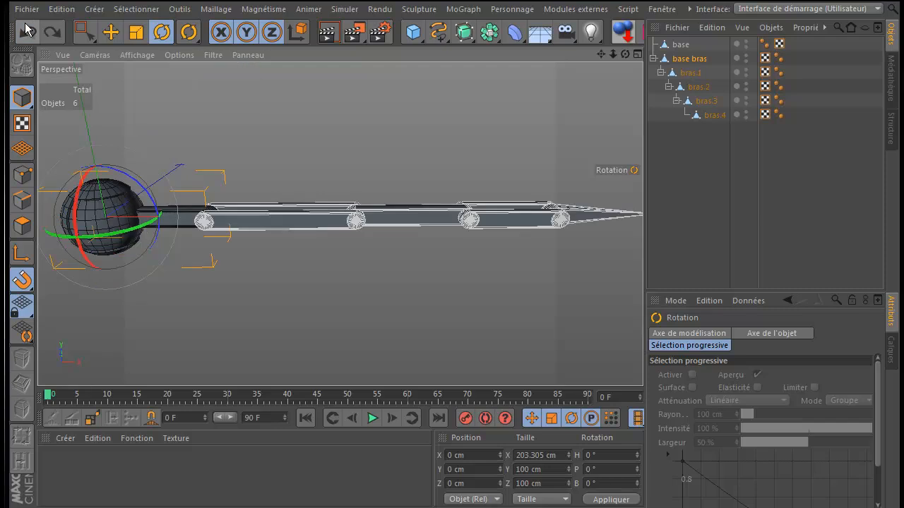
# Step: Rotate bras.1 upward at its joint and bend bras.2 downward by about 60° in bank
pyautogui.click(690, 73)
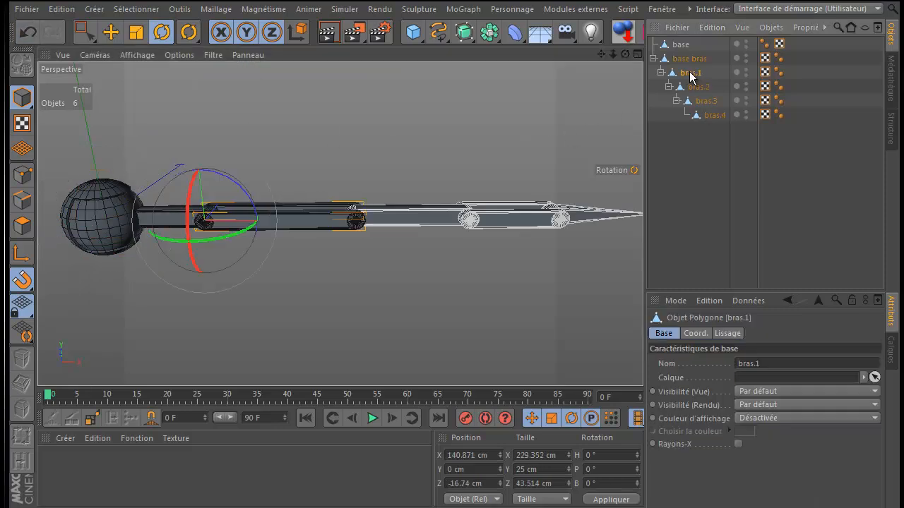
pyautogui.click(237, 190)
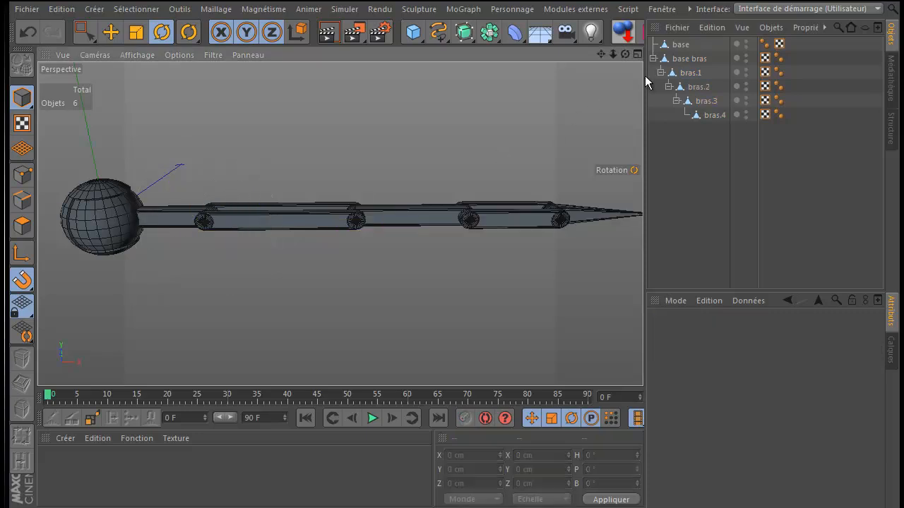
pyautogui.click(684, 73)
pyautogui.moveTo(238, 187); pyautogui.dragTo(221, 171)
pyautogui.click(688, 87)
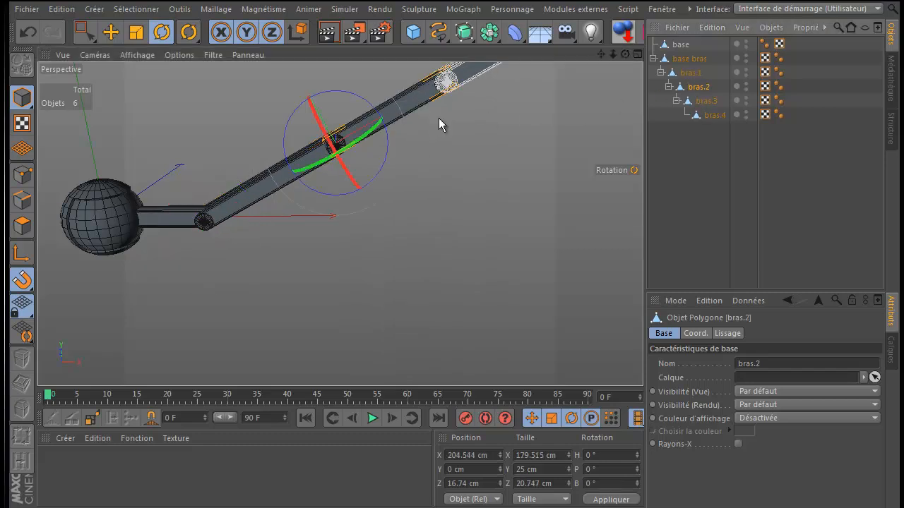
pyautogui.moveTo(389, 142); pyautogui.dragTo(377, 206)
# Step: Undo the free rotation of bras.3 and bend it downward by about 31° in bank only
pyautogui.click(702, 102)
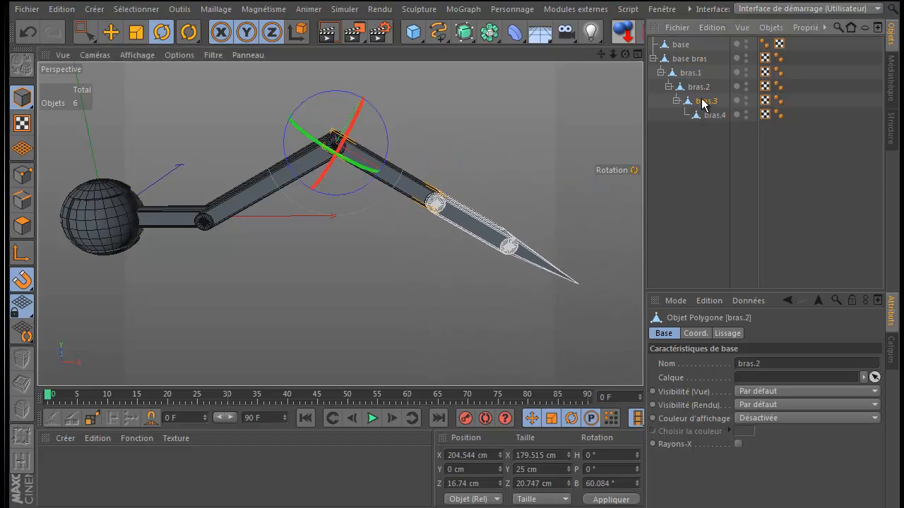
pyautogui.moveTo(460, 254); pyautogui.dragTo(449, 258)
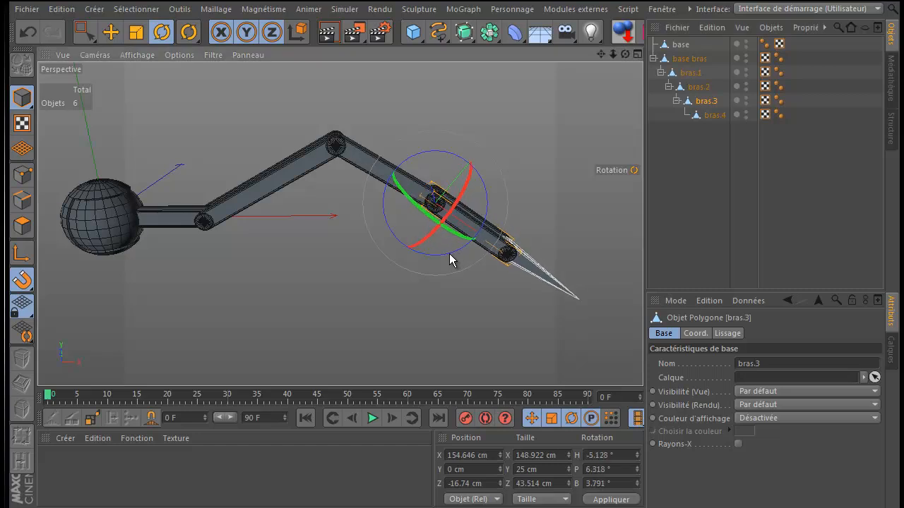
pyautogui.click(28, 31)
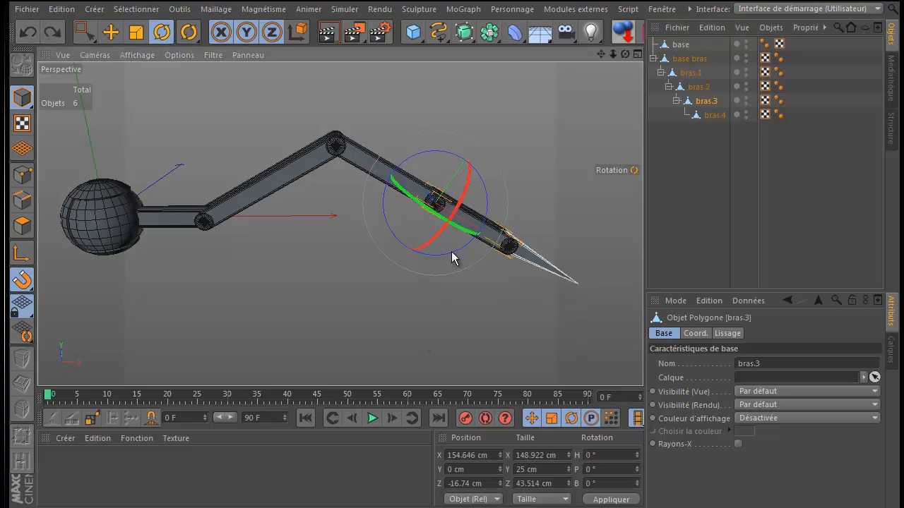
pyautogui.moveTo(460, 251)
pyautogui.mouseDown()
pyautogui.moveTo(431, 269)
pyautogui.moveTo(450, 258)
pyautogui.mouseUp()
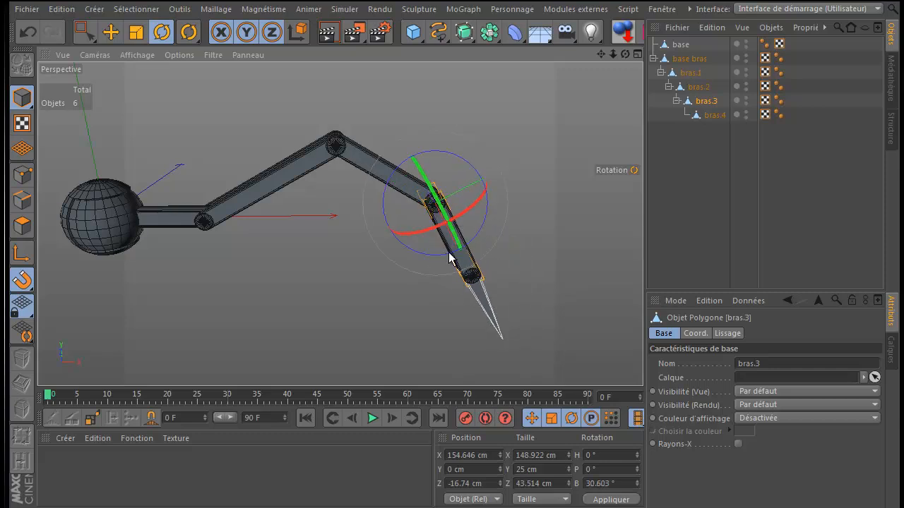
# Step: Bend bras.4 by about 21° in bank, then deselect it and view the whole posed arm
pyautogui.click(715, 116)
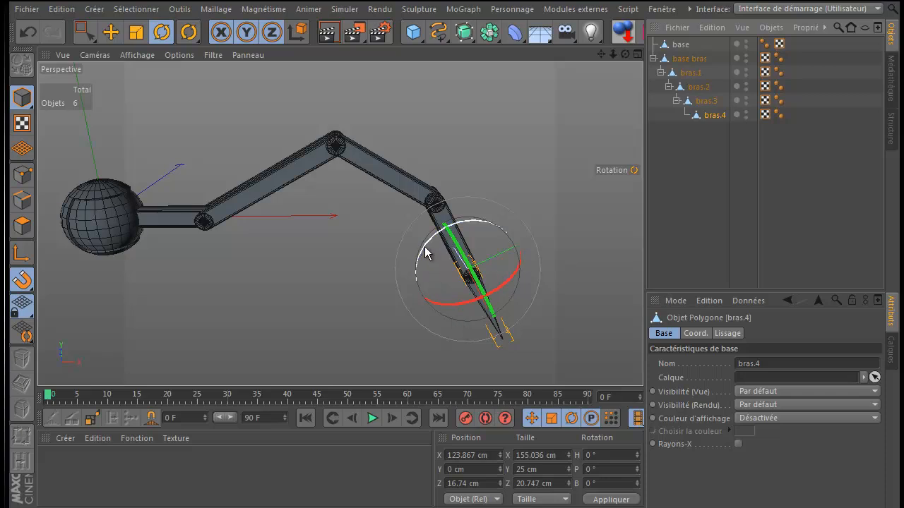
pyautogui.moveTo(426, 253); pyautogui.dragTo(440, 240)
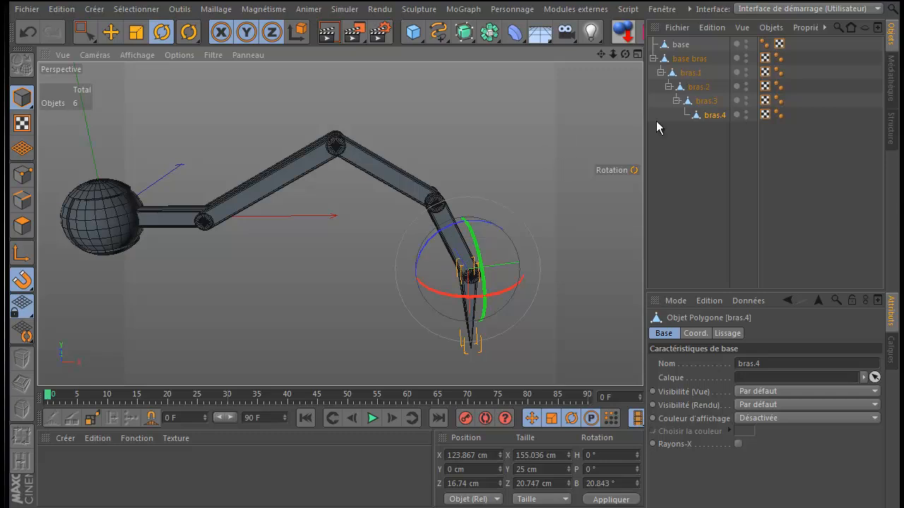
pyautogui.click(698, 192)
pyautogui.moveTo(626, 55); pyautogui.dragTo(453, 304)
pyautogui.moveTo(601, 53); pyautogui.dragTo(453, 303)
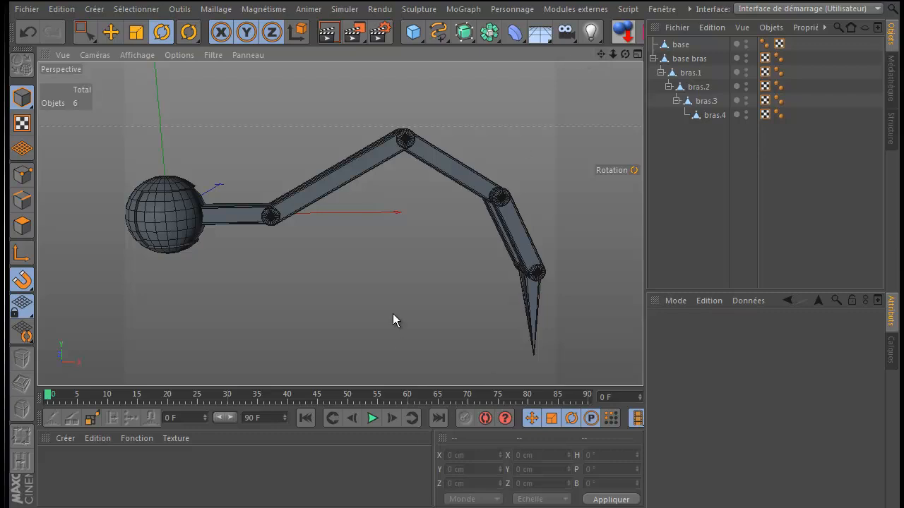
# Step: Switch to the open project test tuto bras robot.c4d and view its rigged arm from the side
pyautogui.click(662, 10)
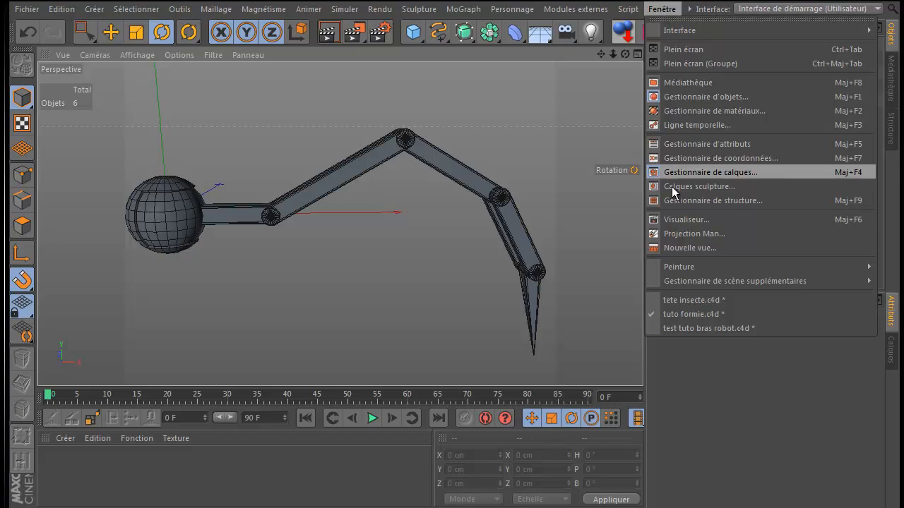
pyautogui.click(684, 327)
pyautogui.keyDown('alt'); pyautogui.moveTo(493, 307); pyautogui.dragTo(438, 300, button='middle'); pyautogui.keyUp('alt')
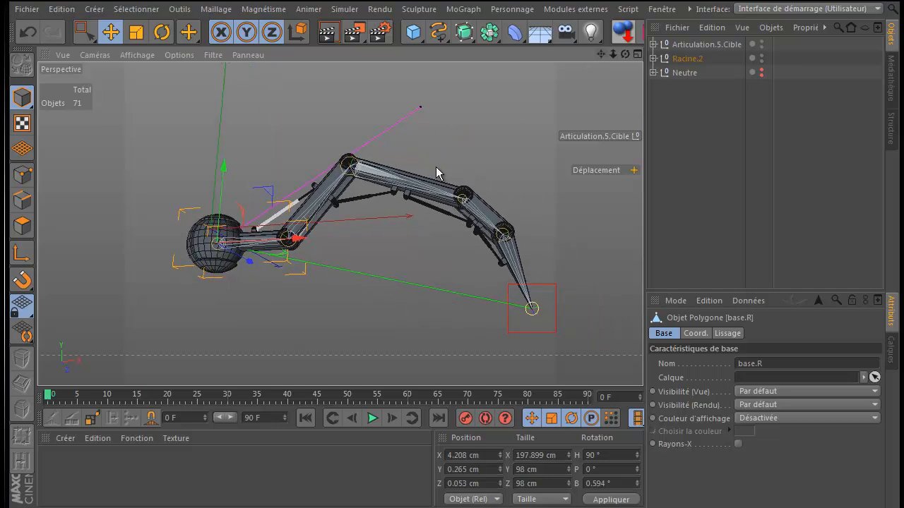
pyautogui.moveTo(625, 54); pyautogui.dragTo(452, 302)
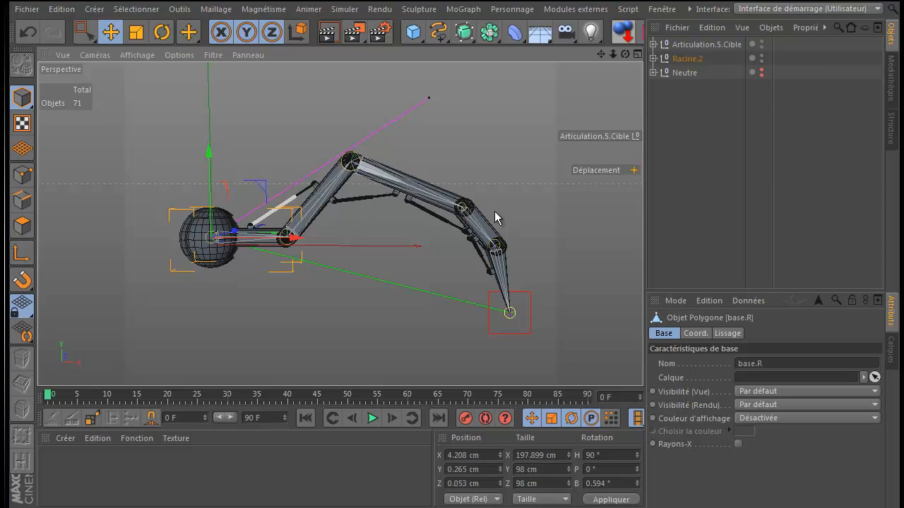
# Step: Expand the Racine.2 hierarchy and enlarge the object list to show the whole chain
pyautogui.click(653, 58)
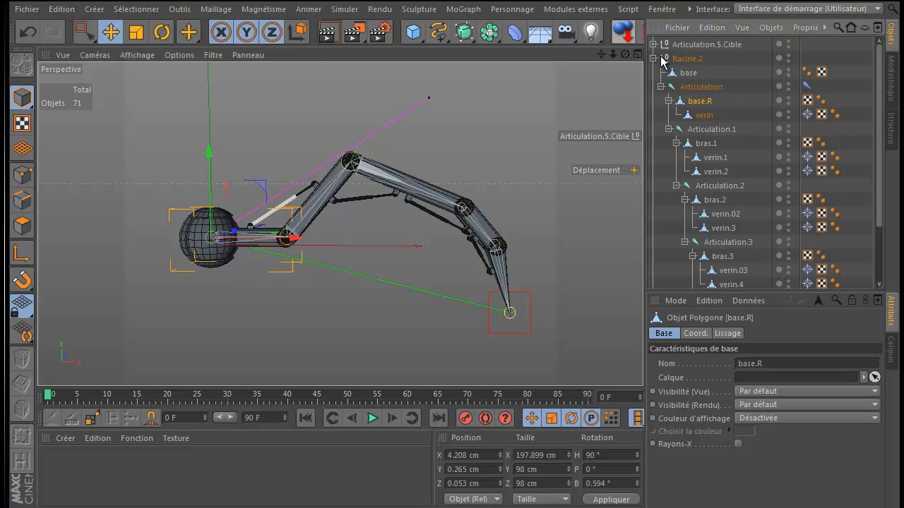
pyautogui.scroll(-3, 699, 76)
pyautogui.scroll(3, 698, 75)
pyautogui.moveTo(768, 290); pyautogui.dragTo(773, 432)
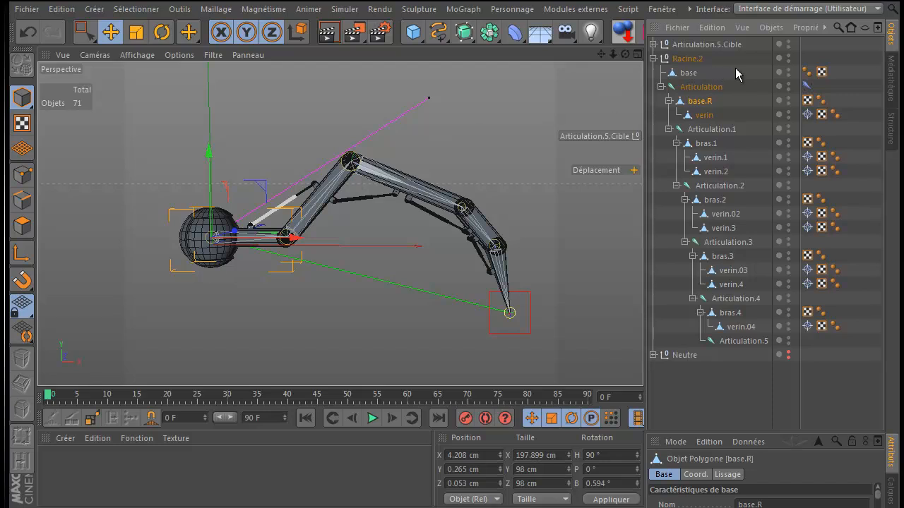
# Step: Examine how the Articulation joints, base.R, bras.1 and the pistons verin.1 and verin.2 are nested in Racine.2
pyautogui.click(720, 86)
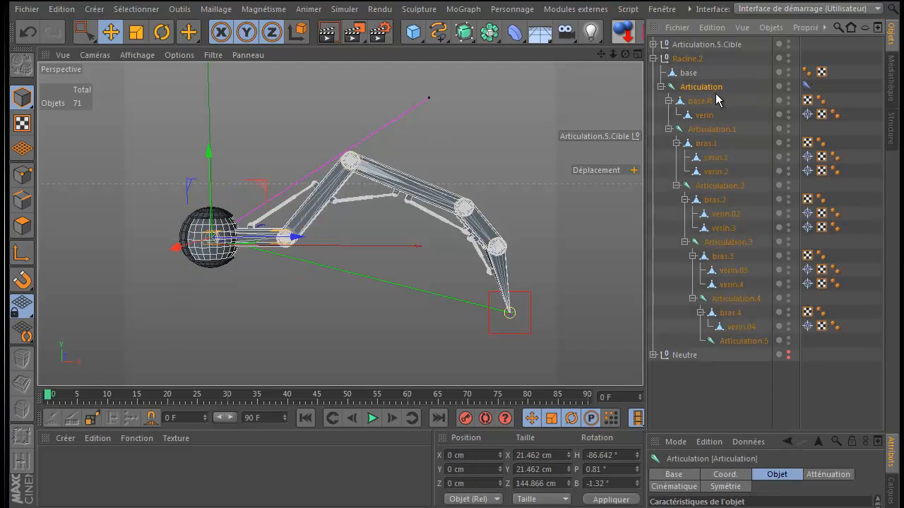
pyautogui.click(697, 101)
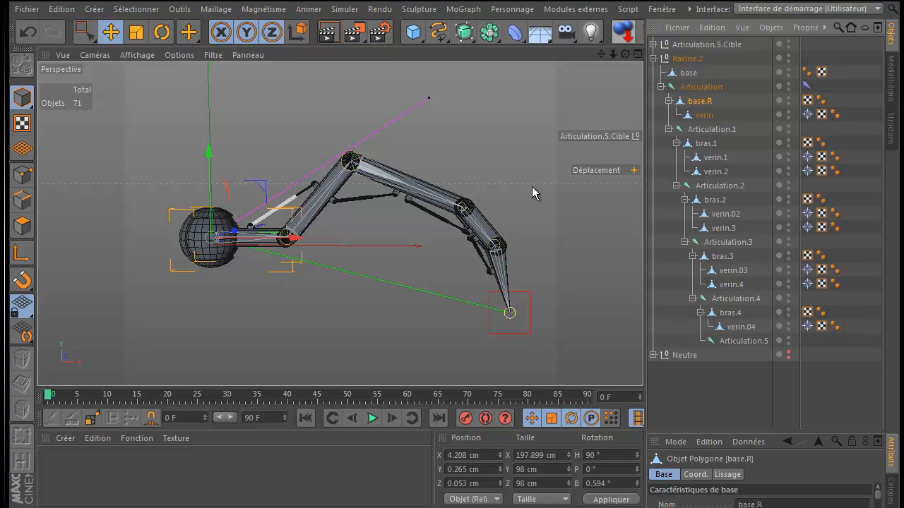
pyautogui.click(710, 130)
pyautogui.click(708, 144)
pyautogui.click(716, 158)
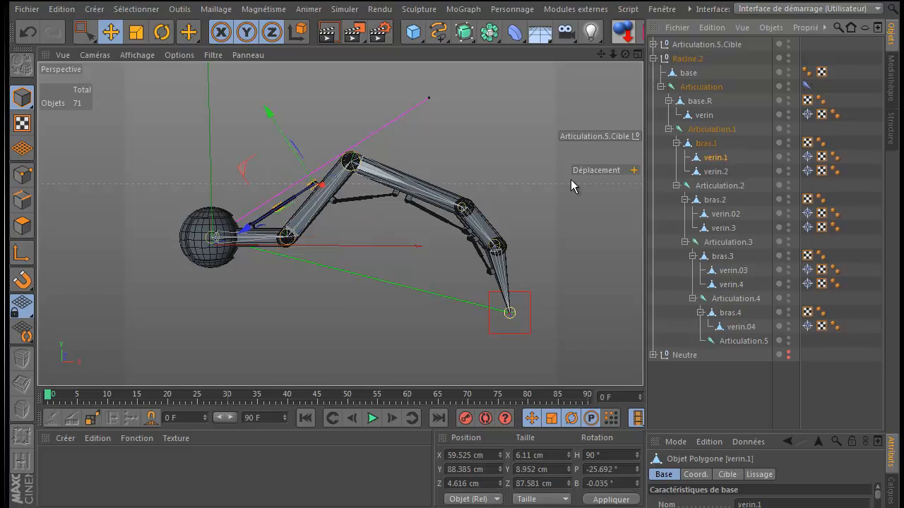
pyautogui.click(712, 172)
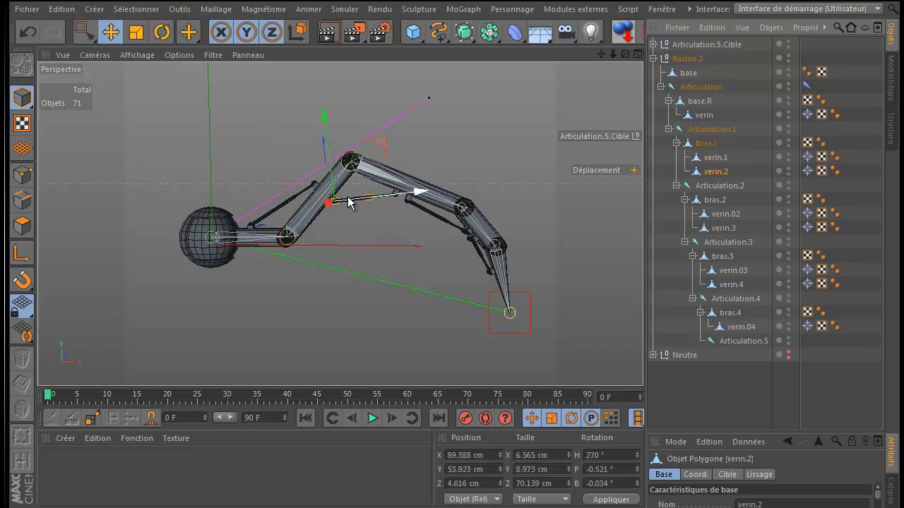
# Step: Inspect the target expressions on verin.1, verin.2 and verin, and the CI expression on Articulation
pyautogui.click(807, 156)
pyautogui.click(806, 171)
pyautogui.click(807, 115)
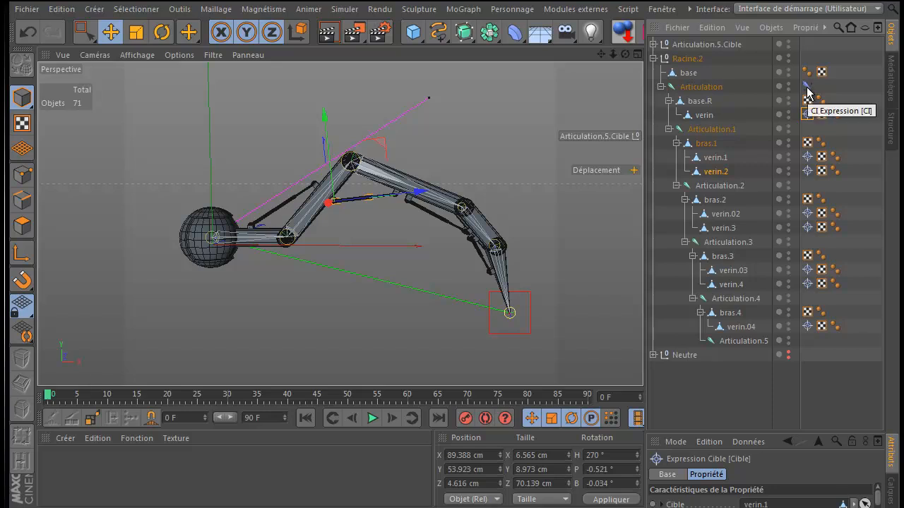
pyautogui.click(807, 87)
# Step: Move the Articulation.5.Cible target up to about Y -64 cm to test how the rigged arm follows
pyautogui.click(714, 47)
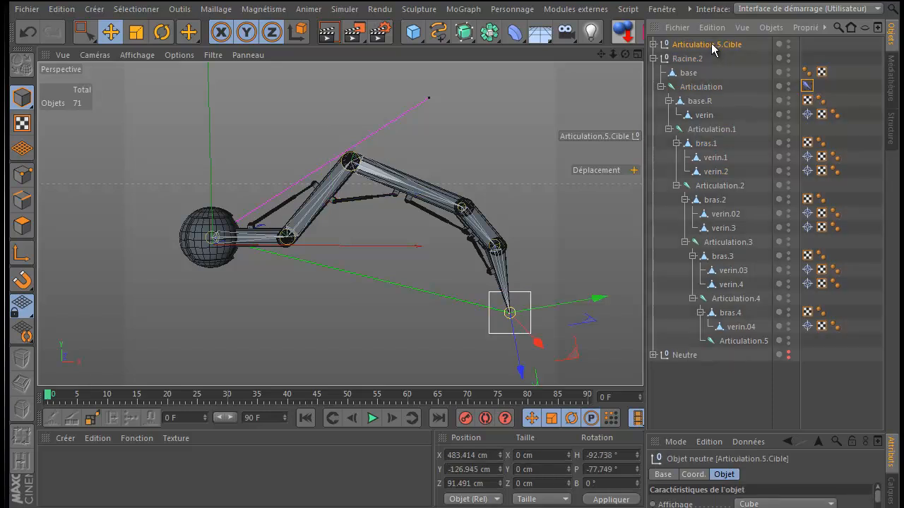
pyautogui.moveTo(573, 356); pyautogui.dragTo(583, 320)
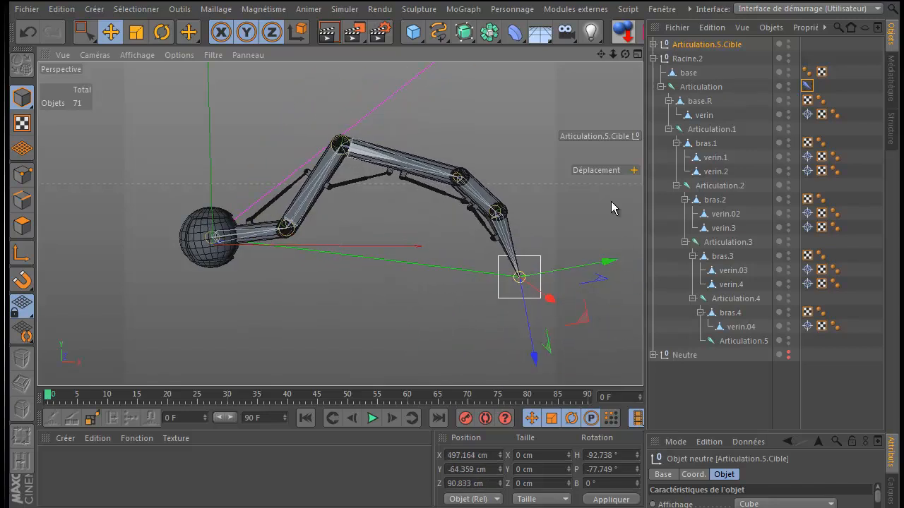